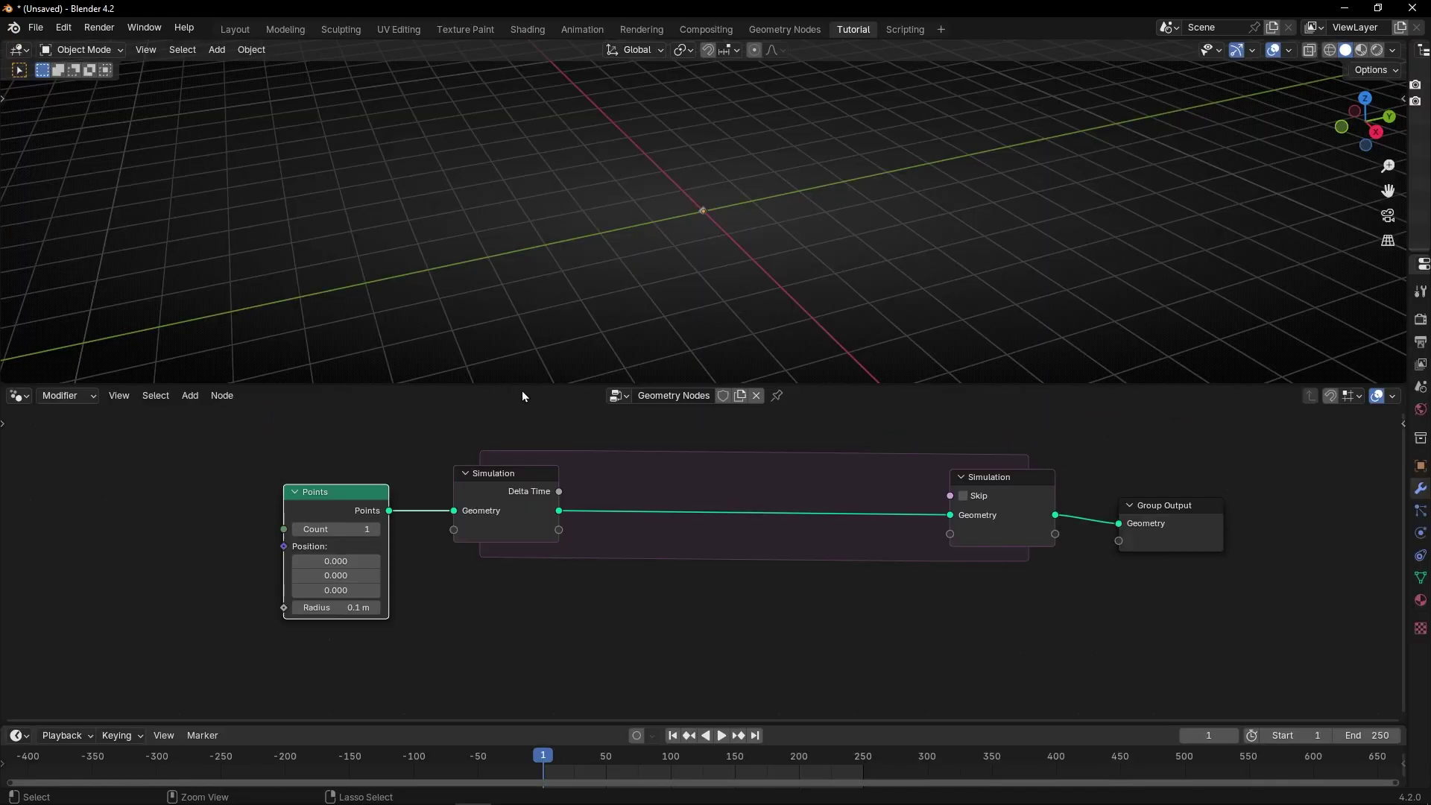
- Insert a Store Named Attribute node on the link between the Points node and the first Simulation node
middle_drag(696, 307, 394, 236)
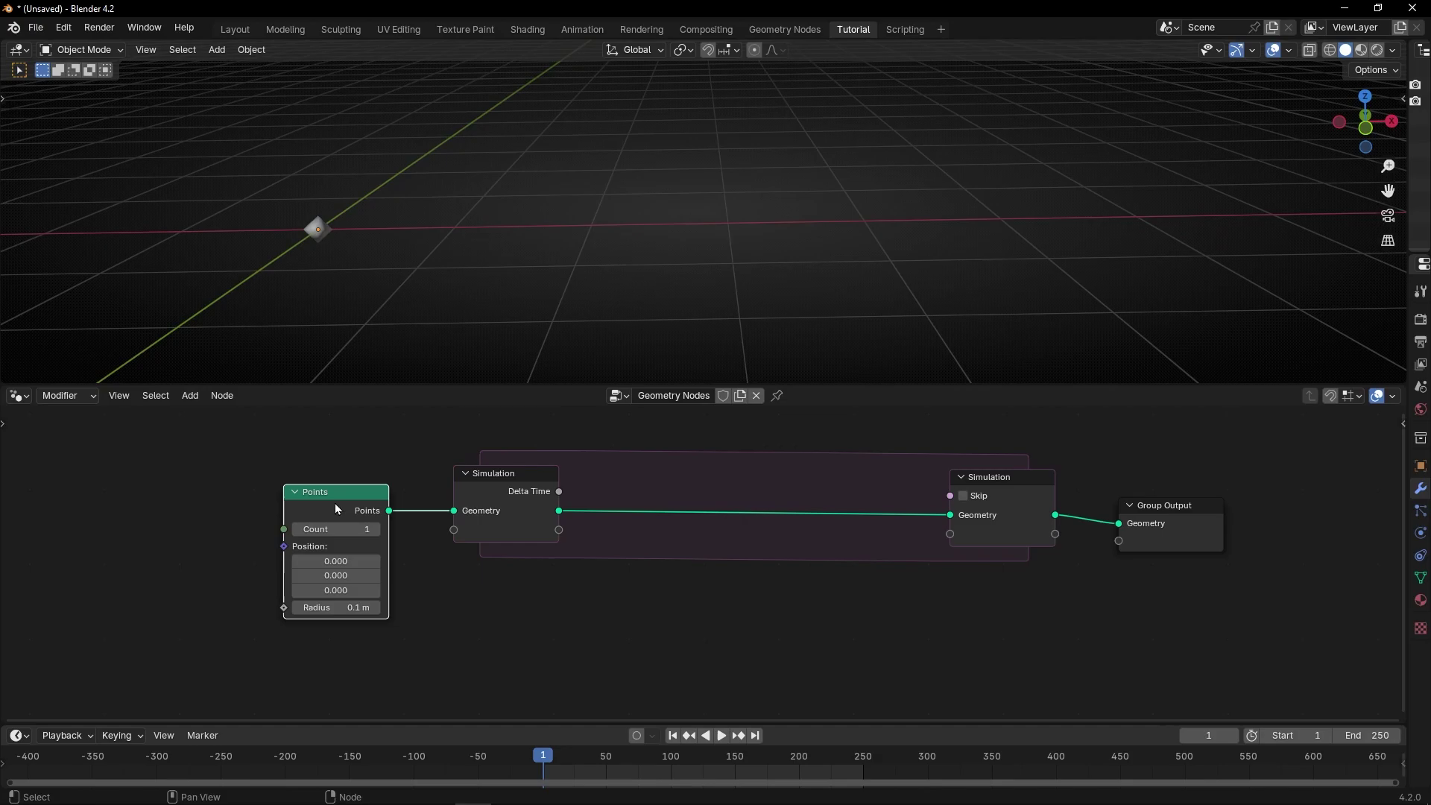
scroll(329, 509, up, 2)
key(ctrl+space)
drag(361, 355, 151, 349)
middle_drag(425, 296, 618, 293)
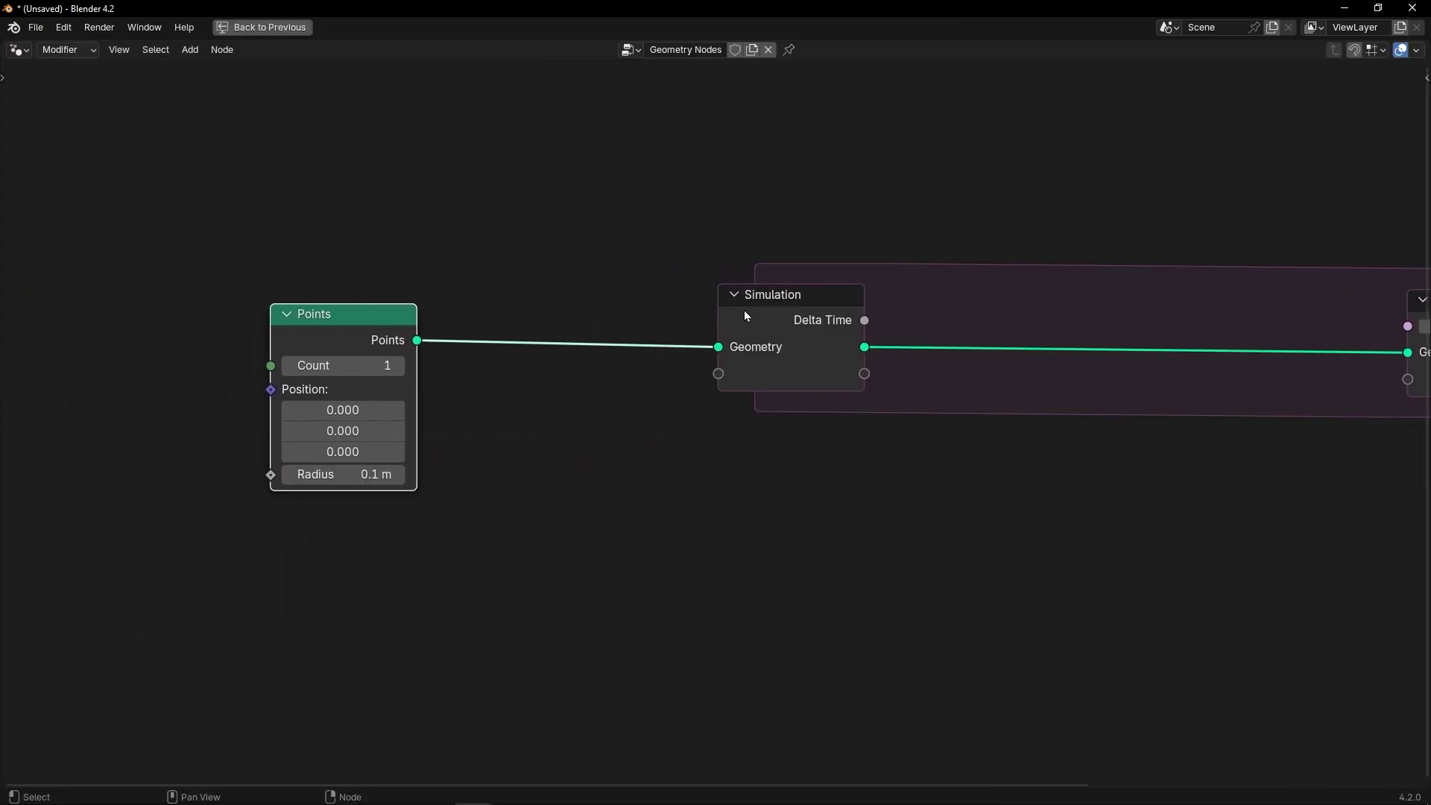
key(shift+a)
text(store)
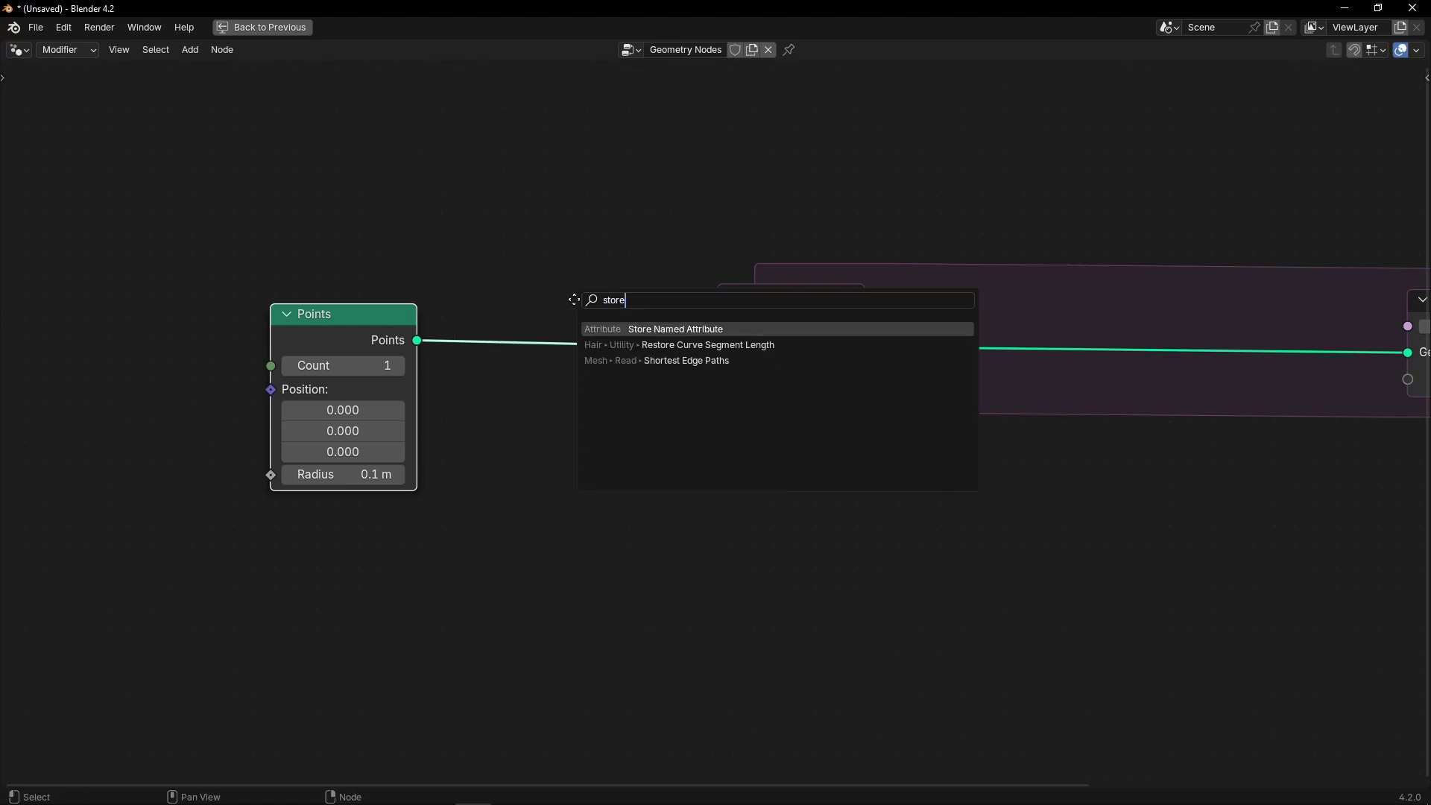
key(Return)
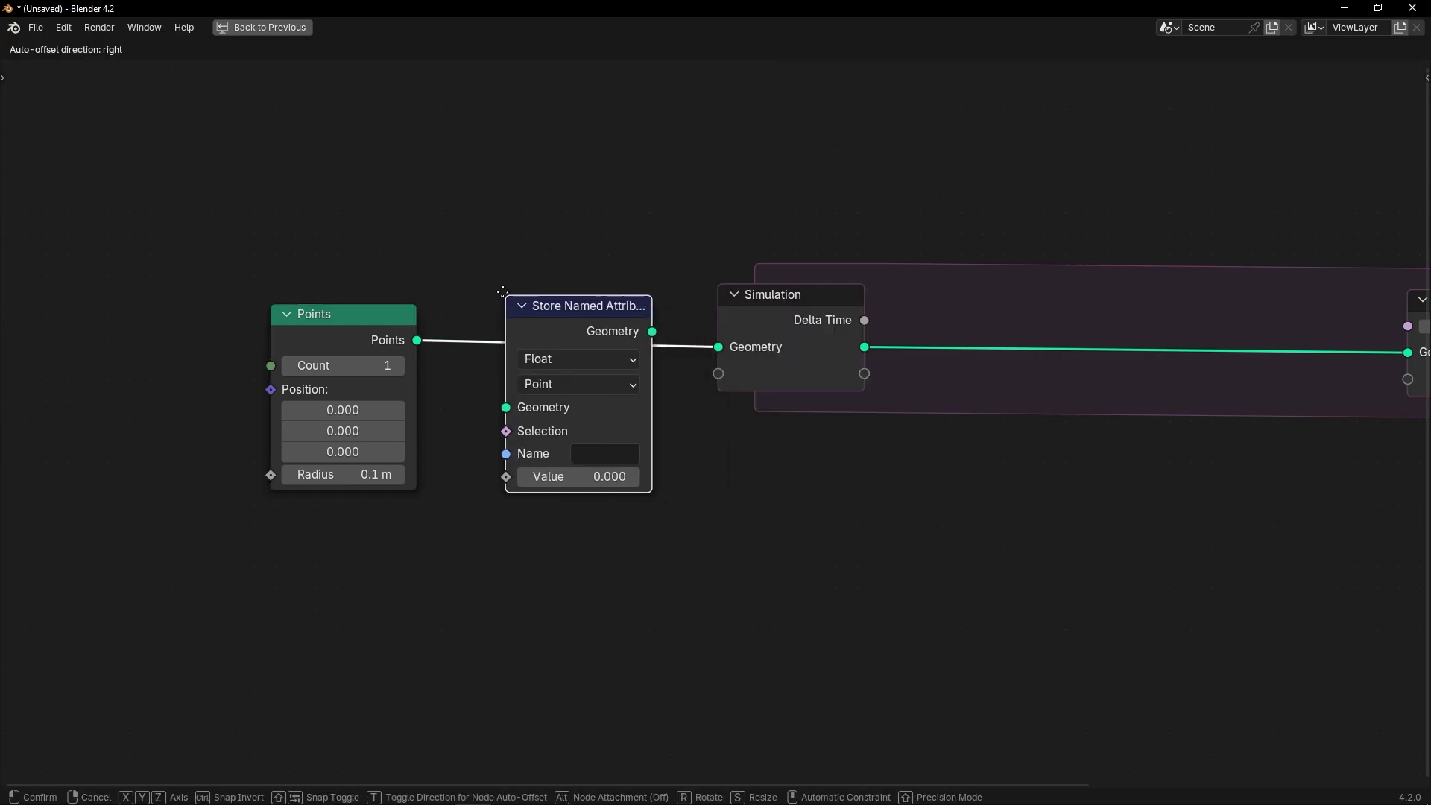
click(507, 292)
- Set the Store Named Attribute node's data type to Vector and its attribute name to velocity
scroll(534, 369, up, 2)
click(525, 335)
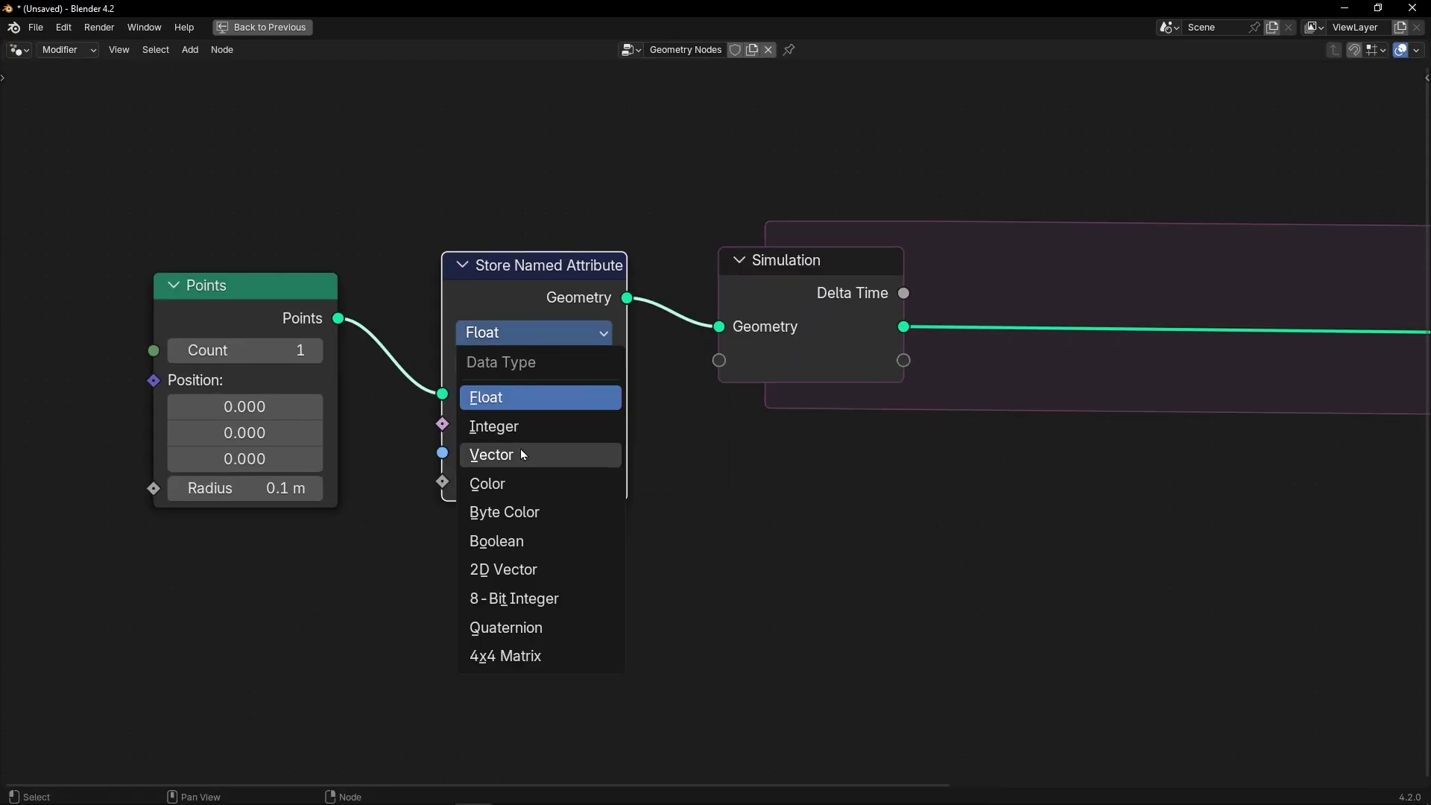
click(520, 451)
click(565, 453)
text(velocity)
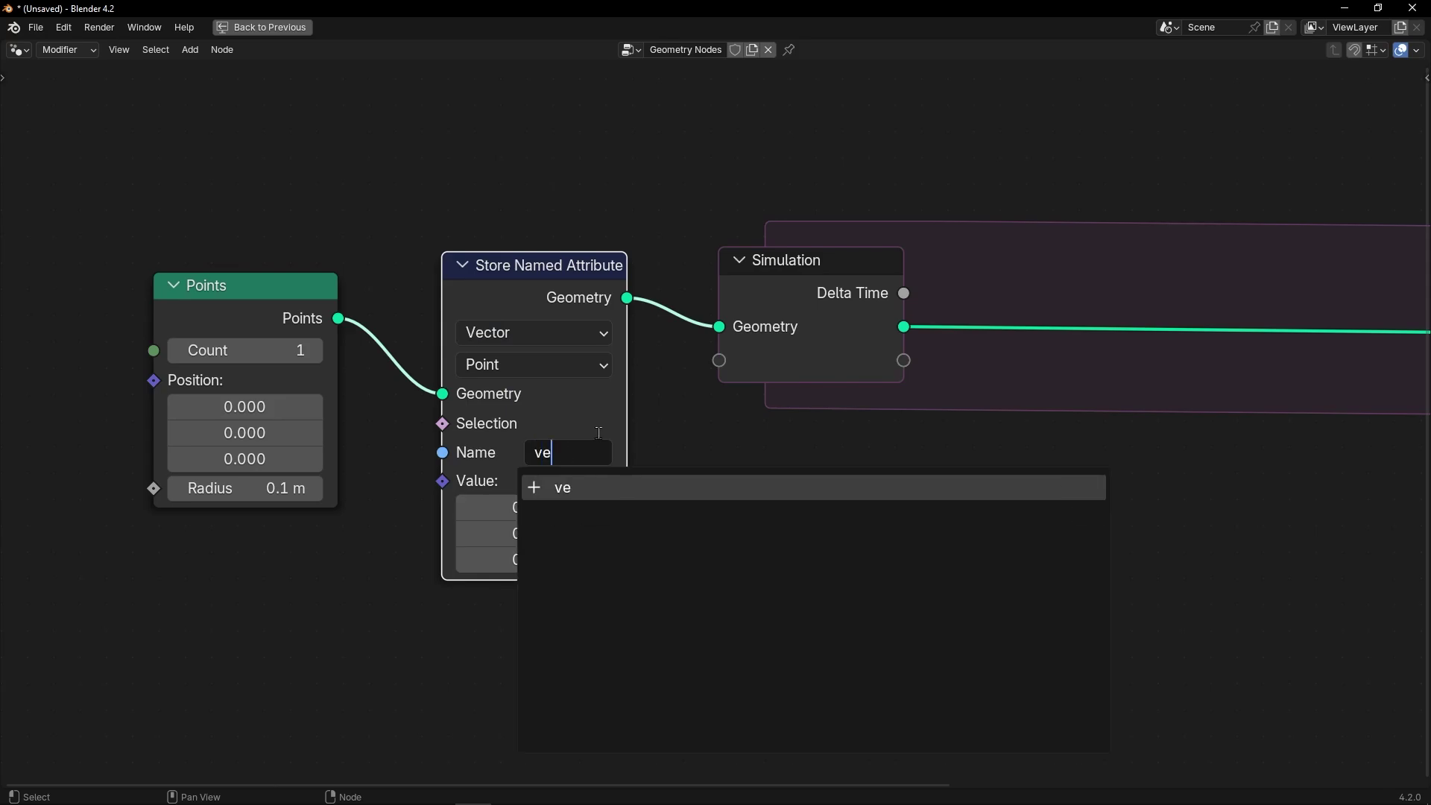
key(Return)
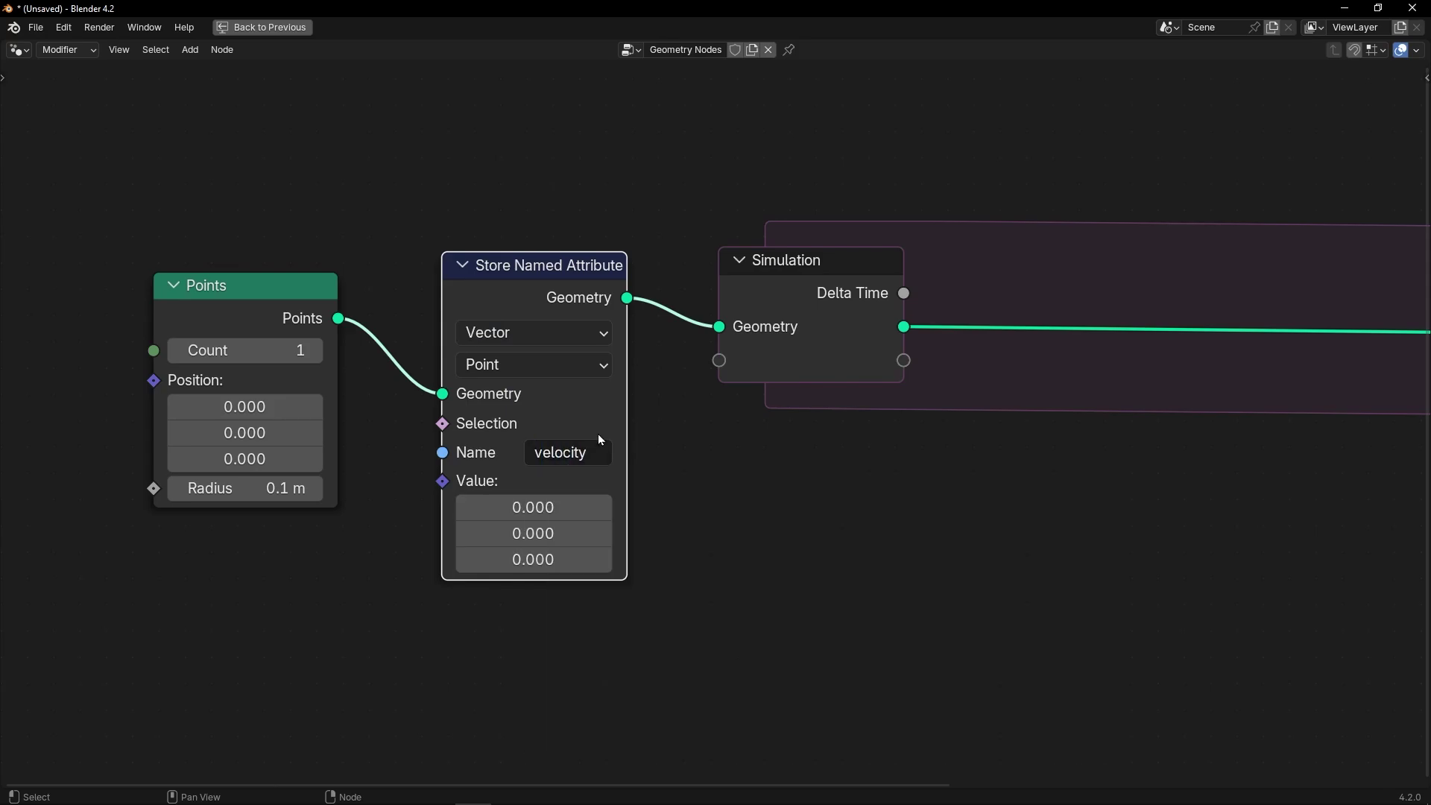
- Set the X value of the stored velocity vector to 0.1
key(ctrl+space)
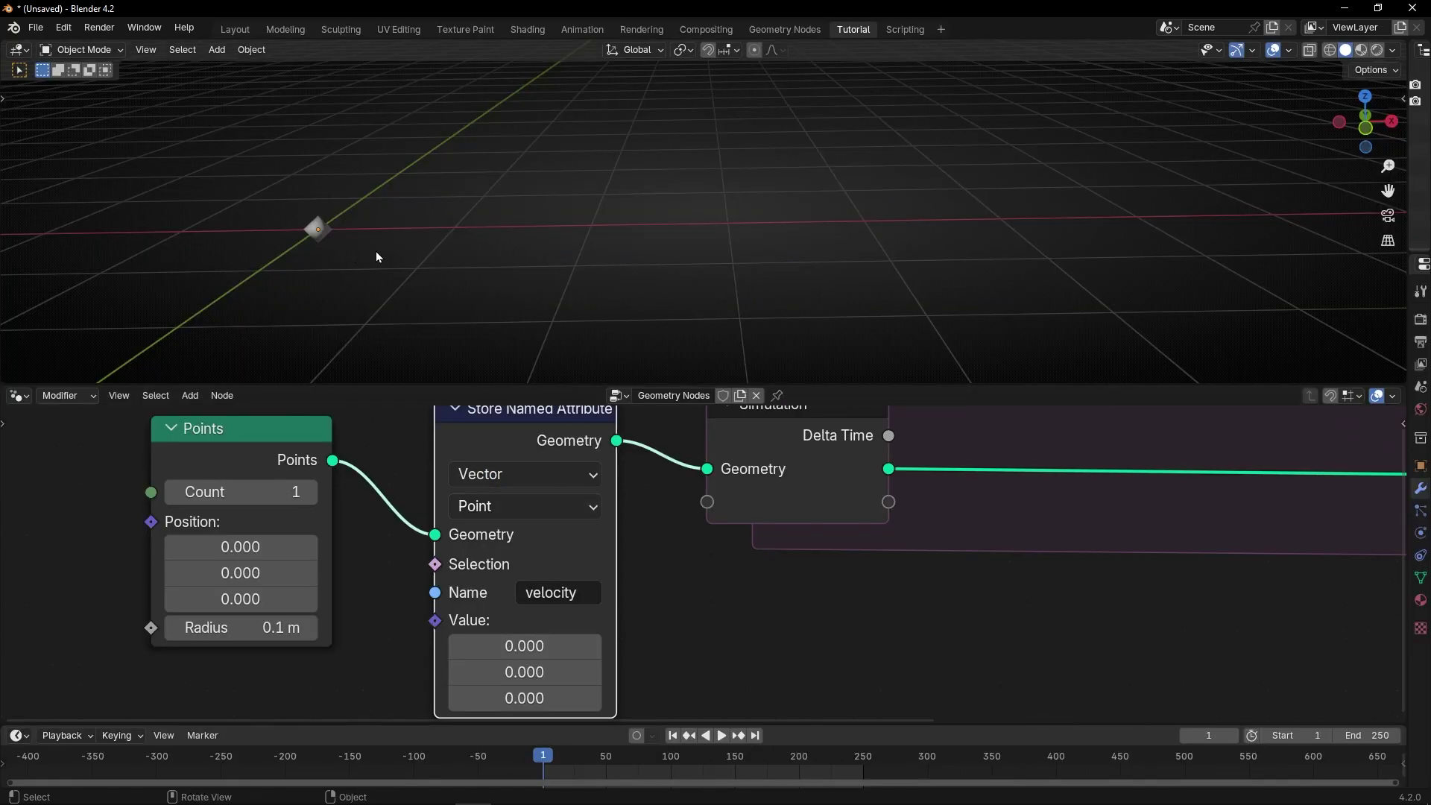
scroll(671, 593, down, 2)
click(545, 612)
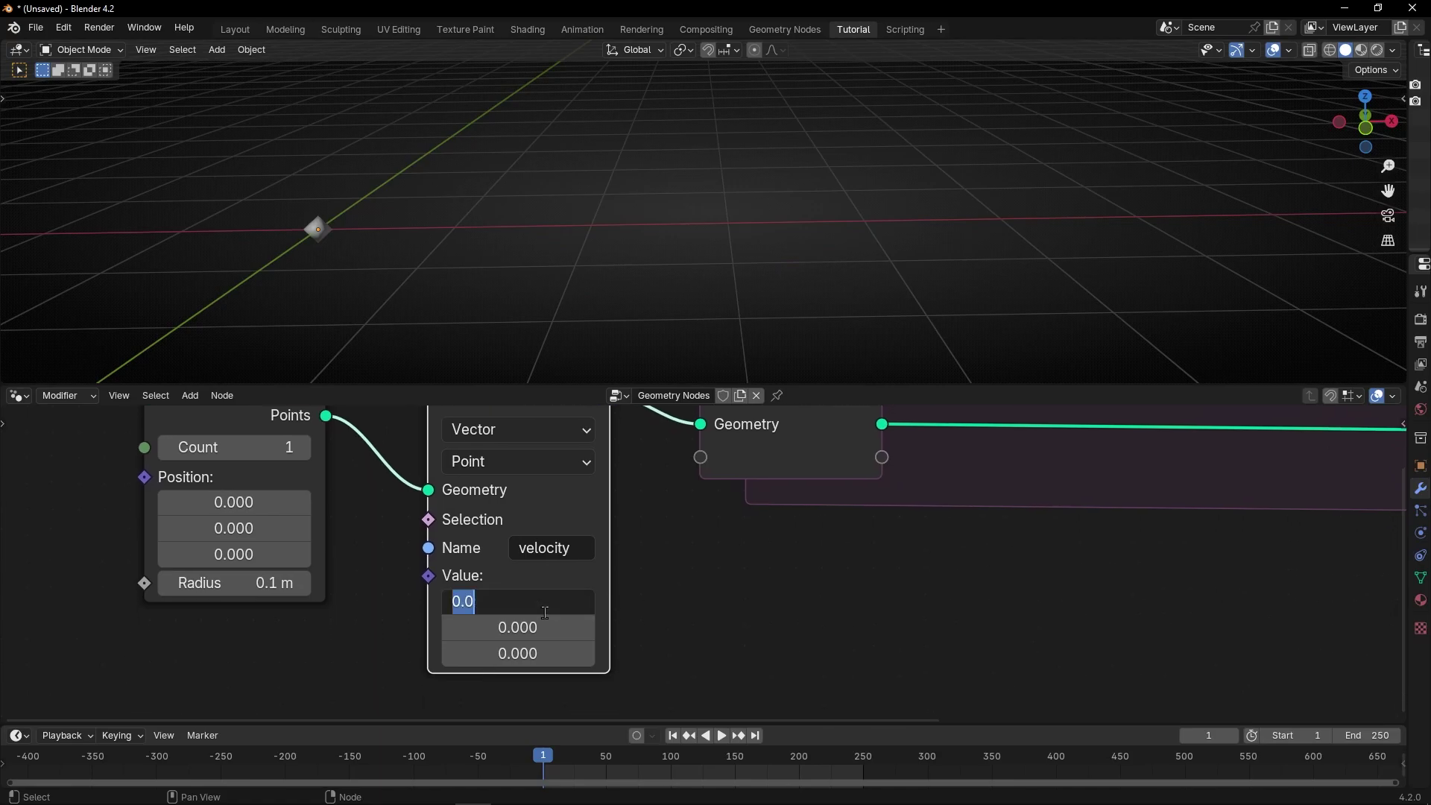
text(0.1)
key(Return)
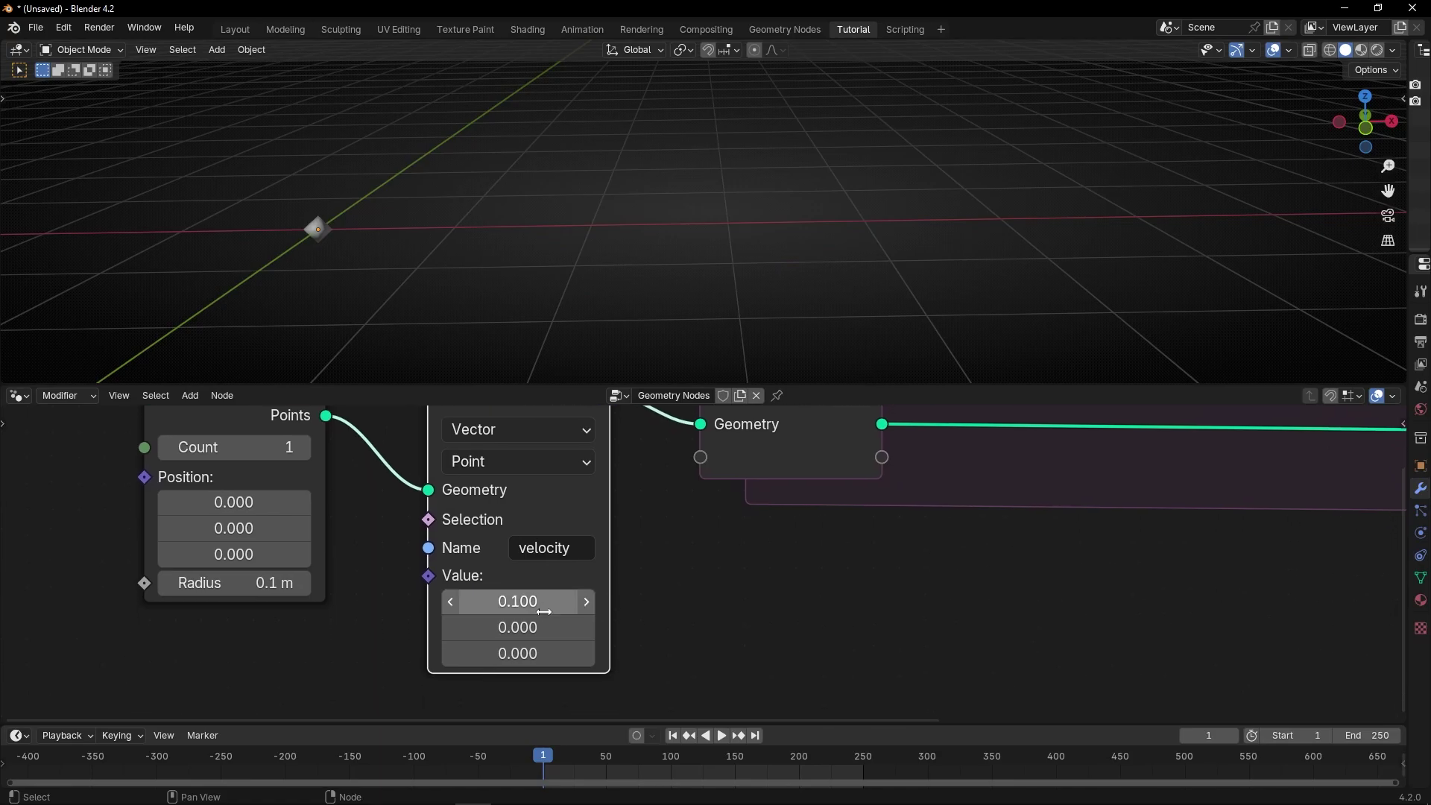
- Put the Store Named Attribute node in a frame and label the frame Initial Velocity
scroll(543, 574, down, 2)
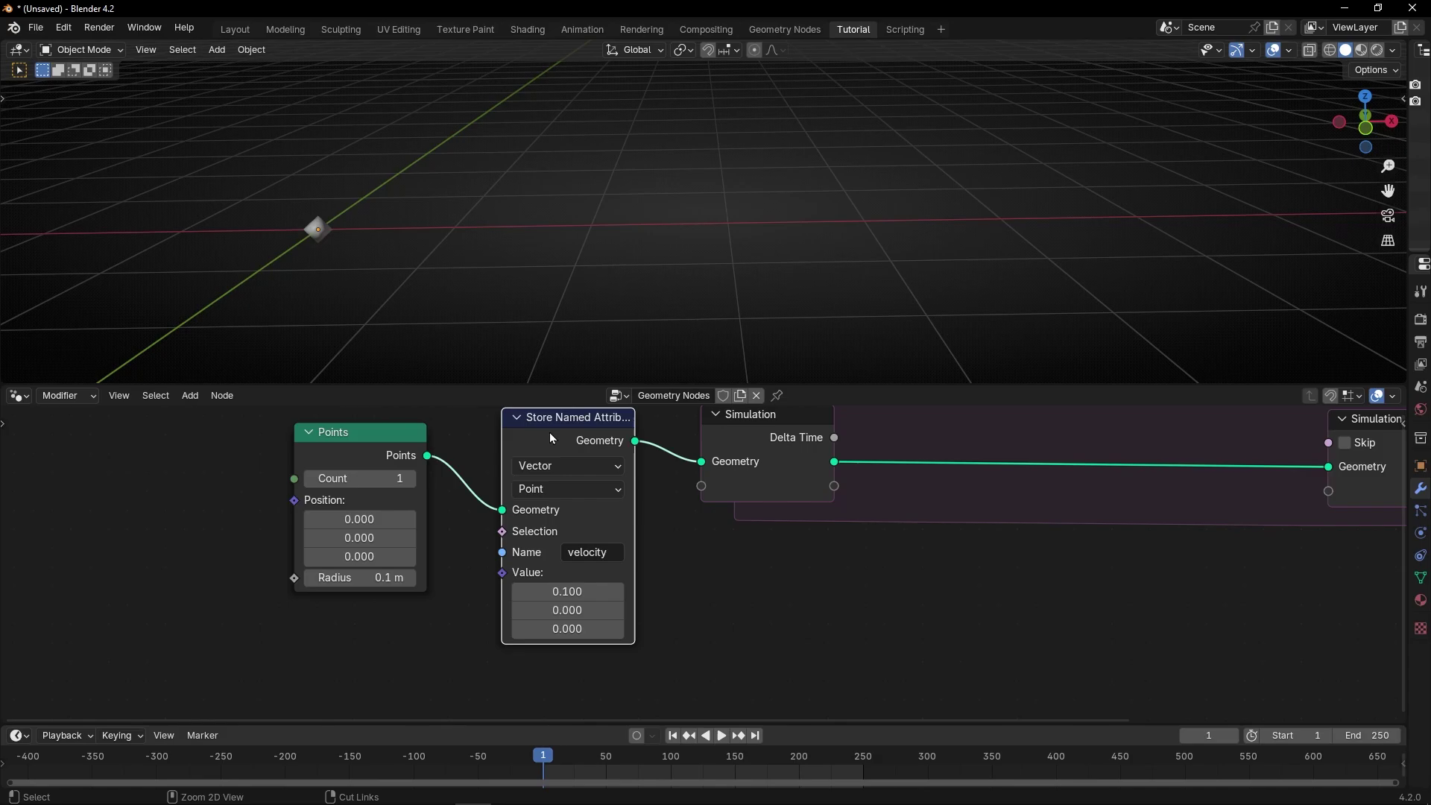
key(ctrl+space)
key(ctrl+j)
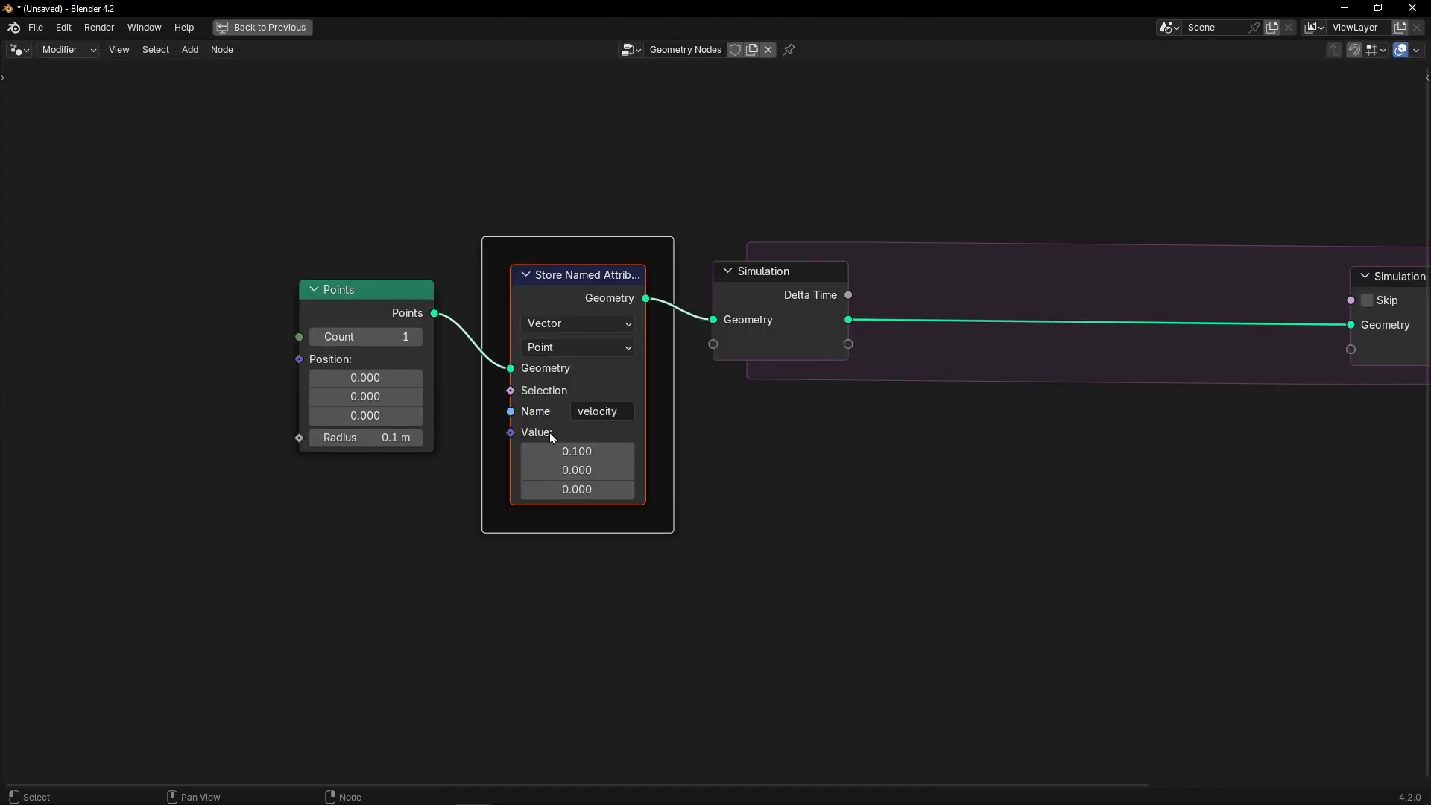
key(F2)
text(Initial V)
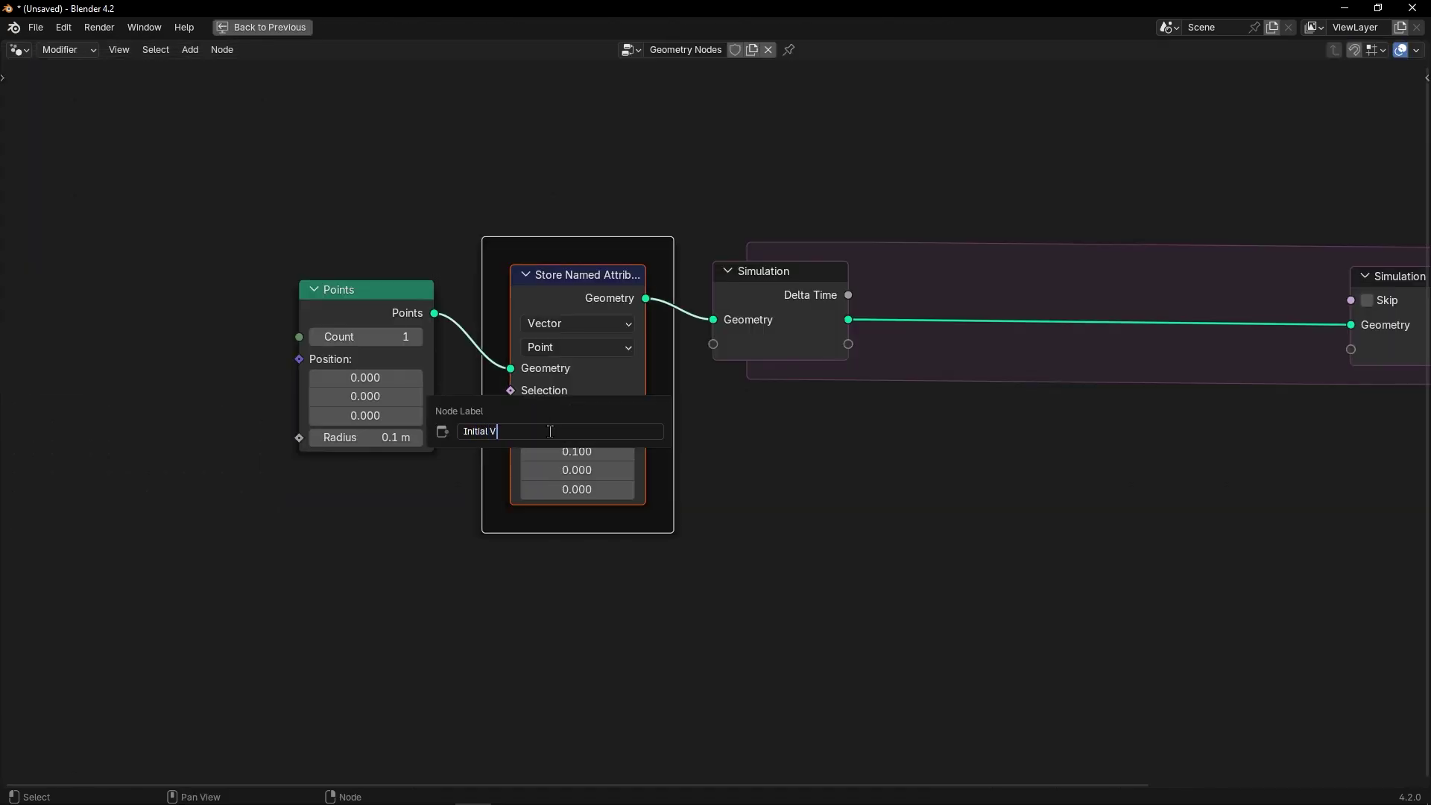
text(elocity)
key(Return)
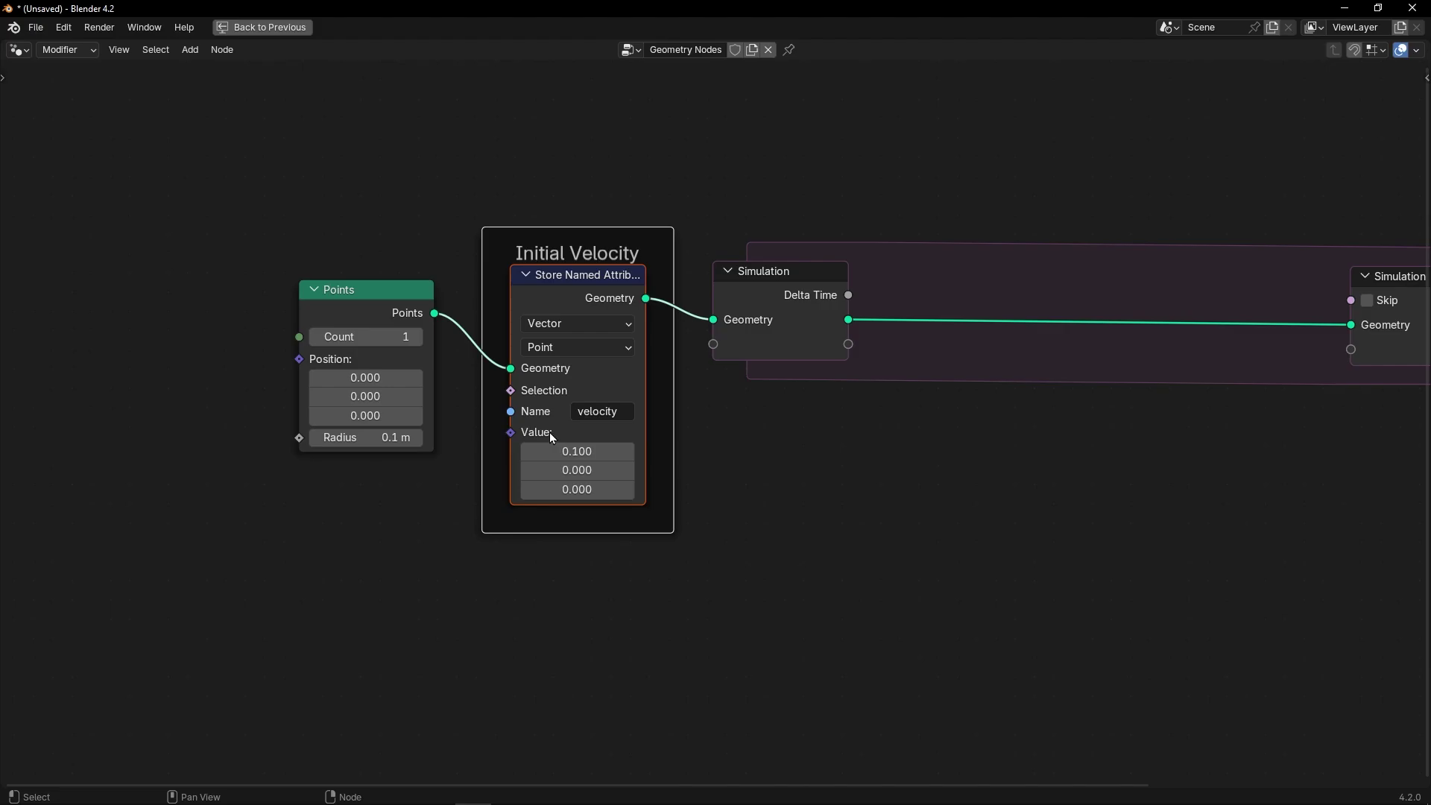
- Play the simulation alongside the whole node tree and check whether the point moves
key(Home)
key(ctrl+space)
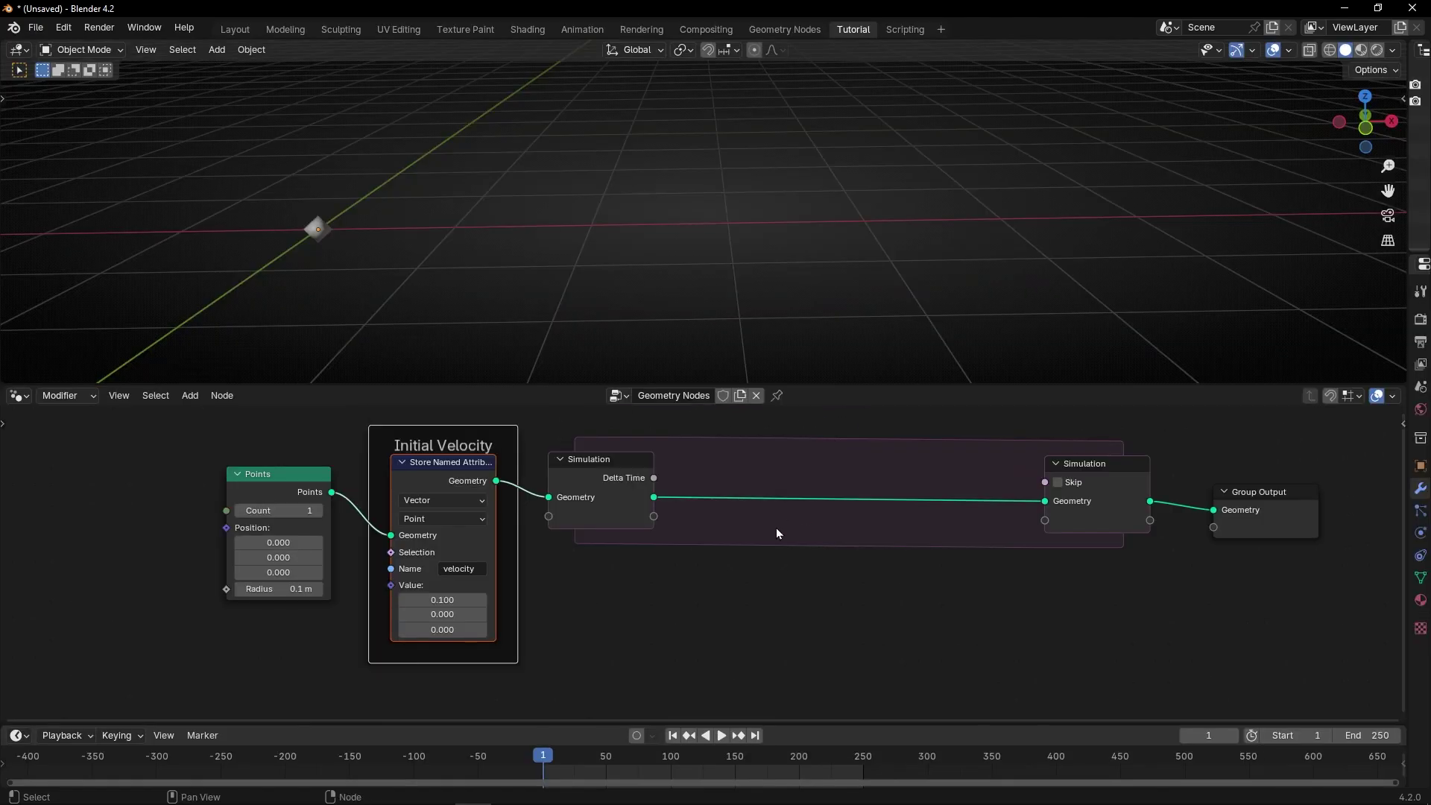
middle_drag(776, 528, 641, 541)
key(space)
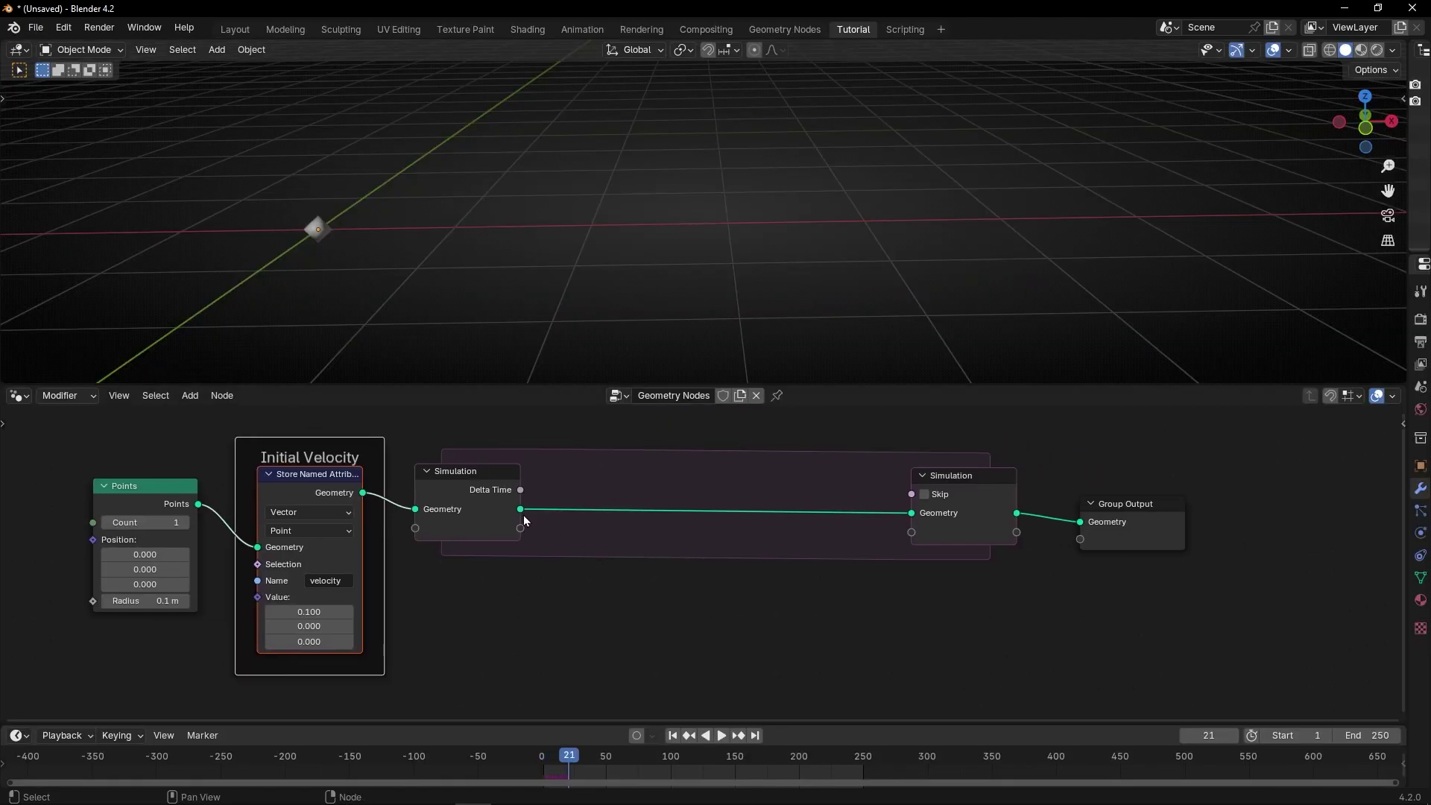
- Insert a Set Position node on the geometry link between the two Simulation nodes
key(shift+a)
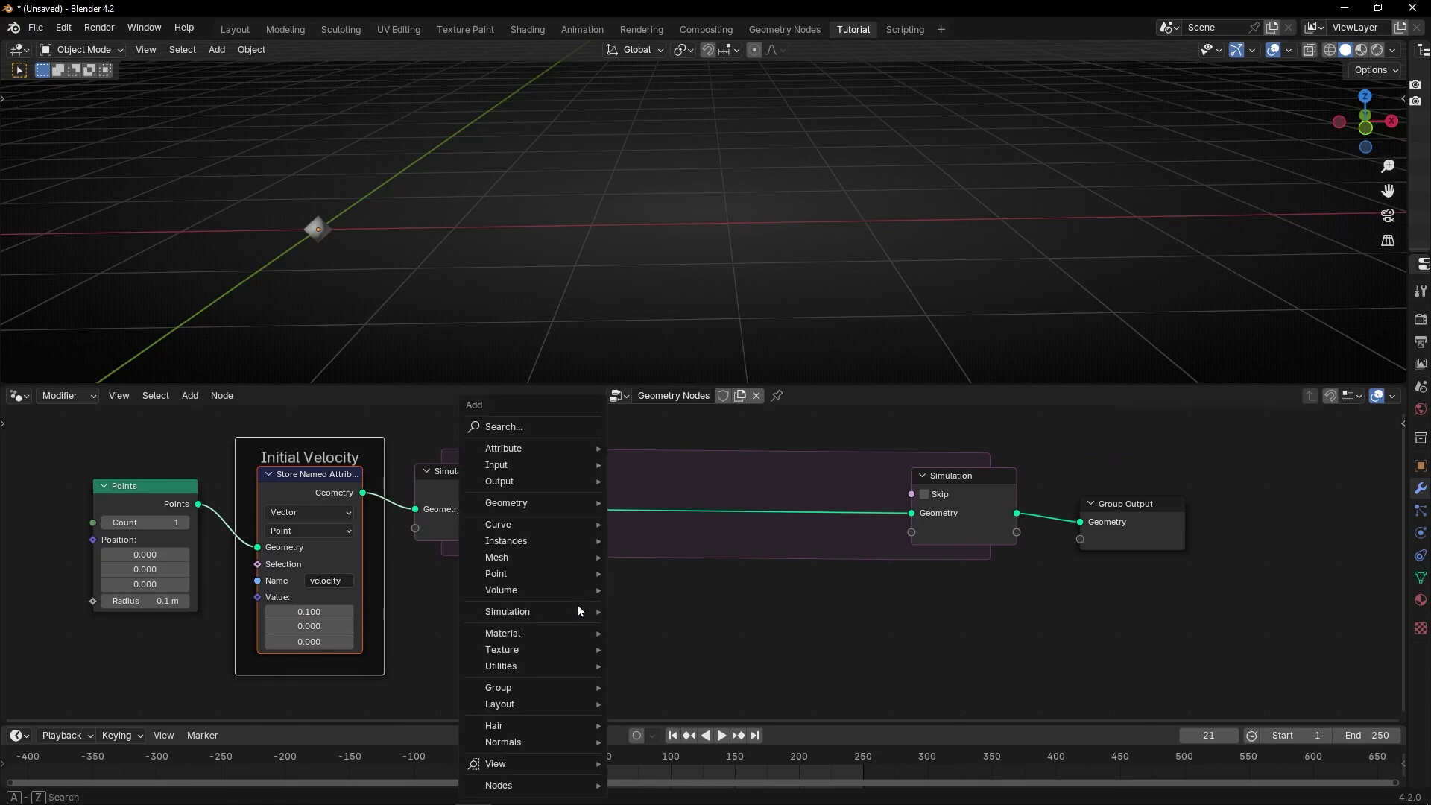
text(set)
click(670, 649)
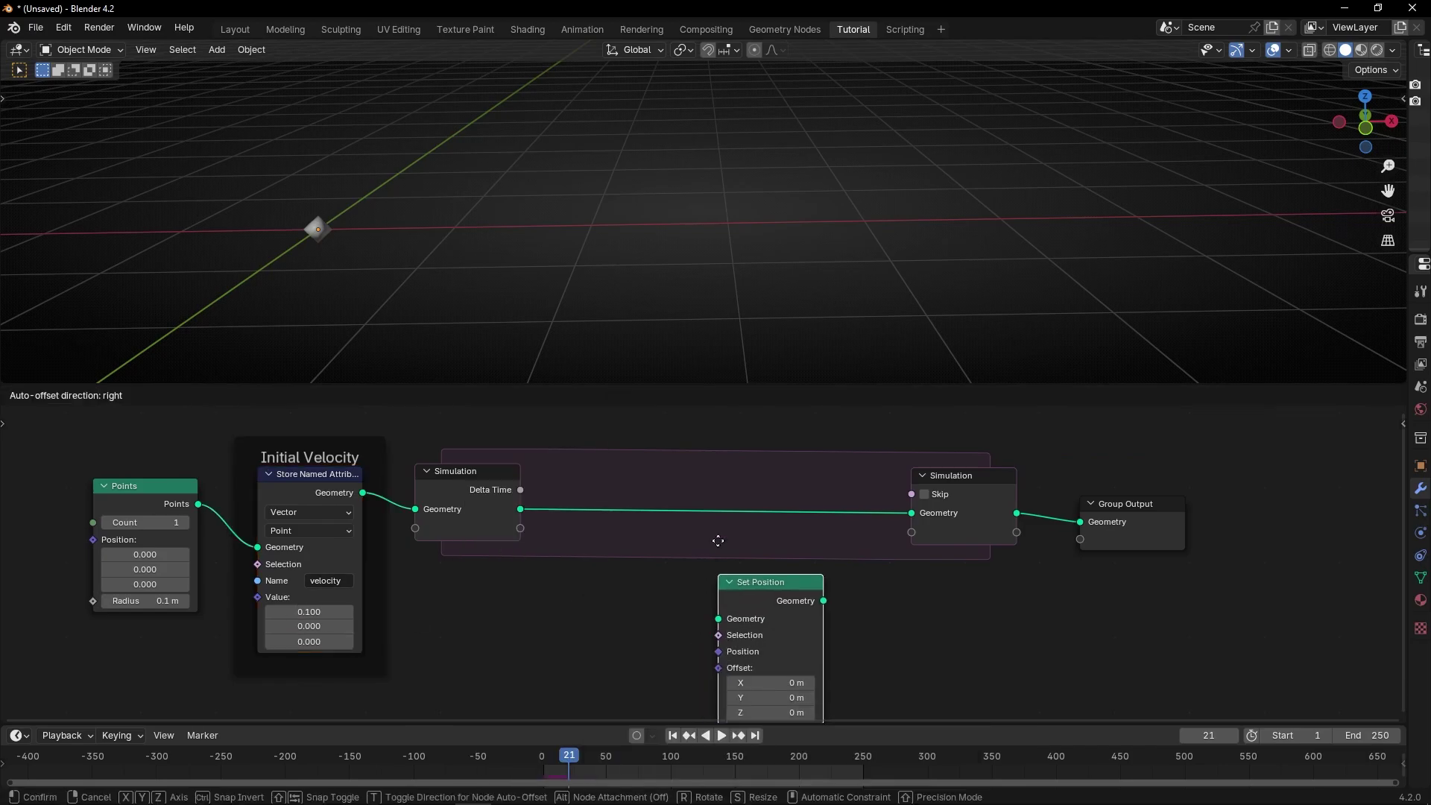
click(744, 484)
- Add a Named Attribute node inside the simulation zone, beside the Set Position node
key(shift+a)
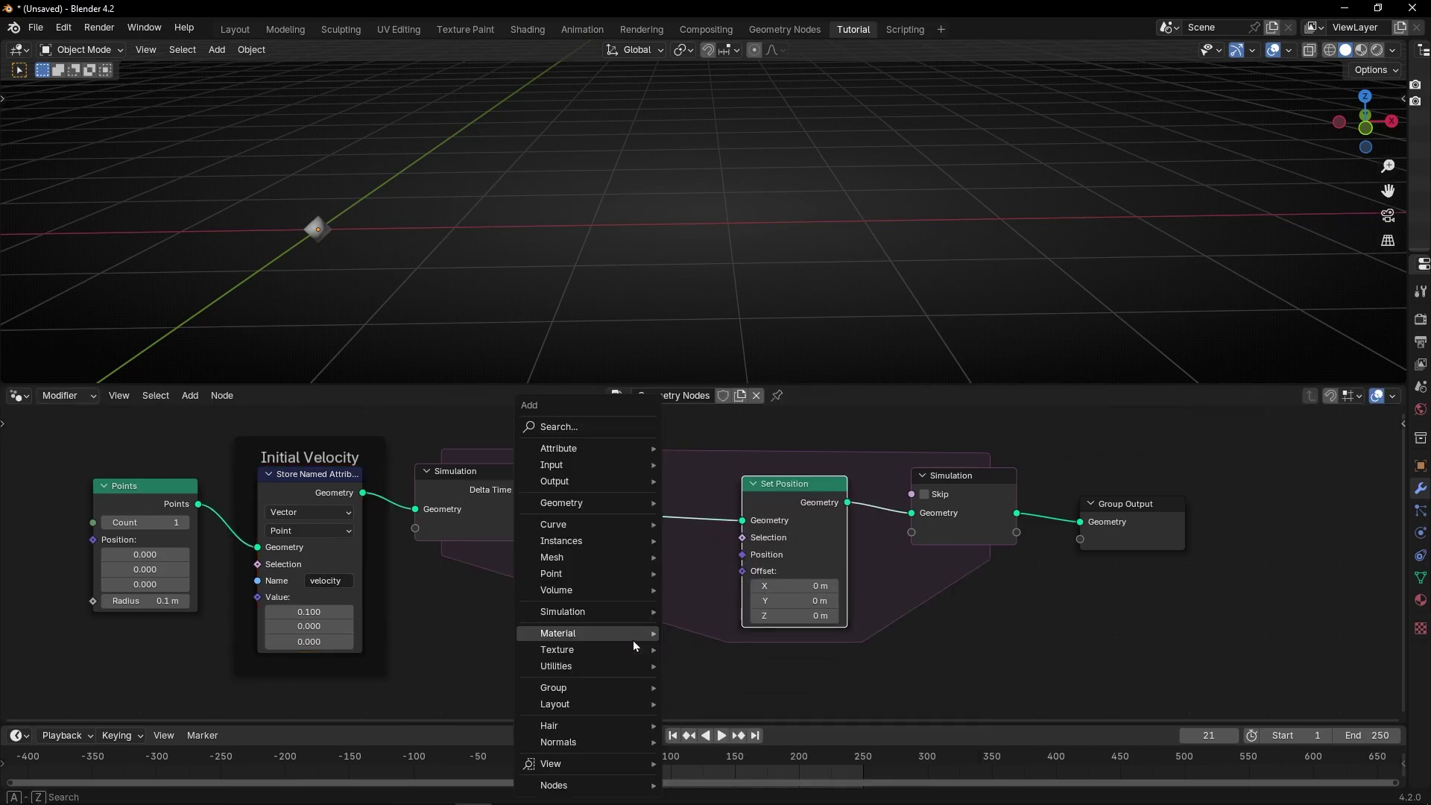
mouse_move(634, 642)
text(named att)
key(Return)
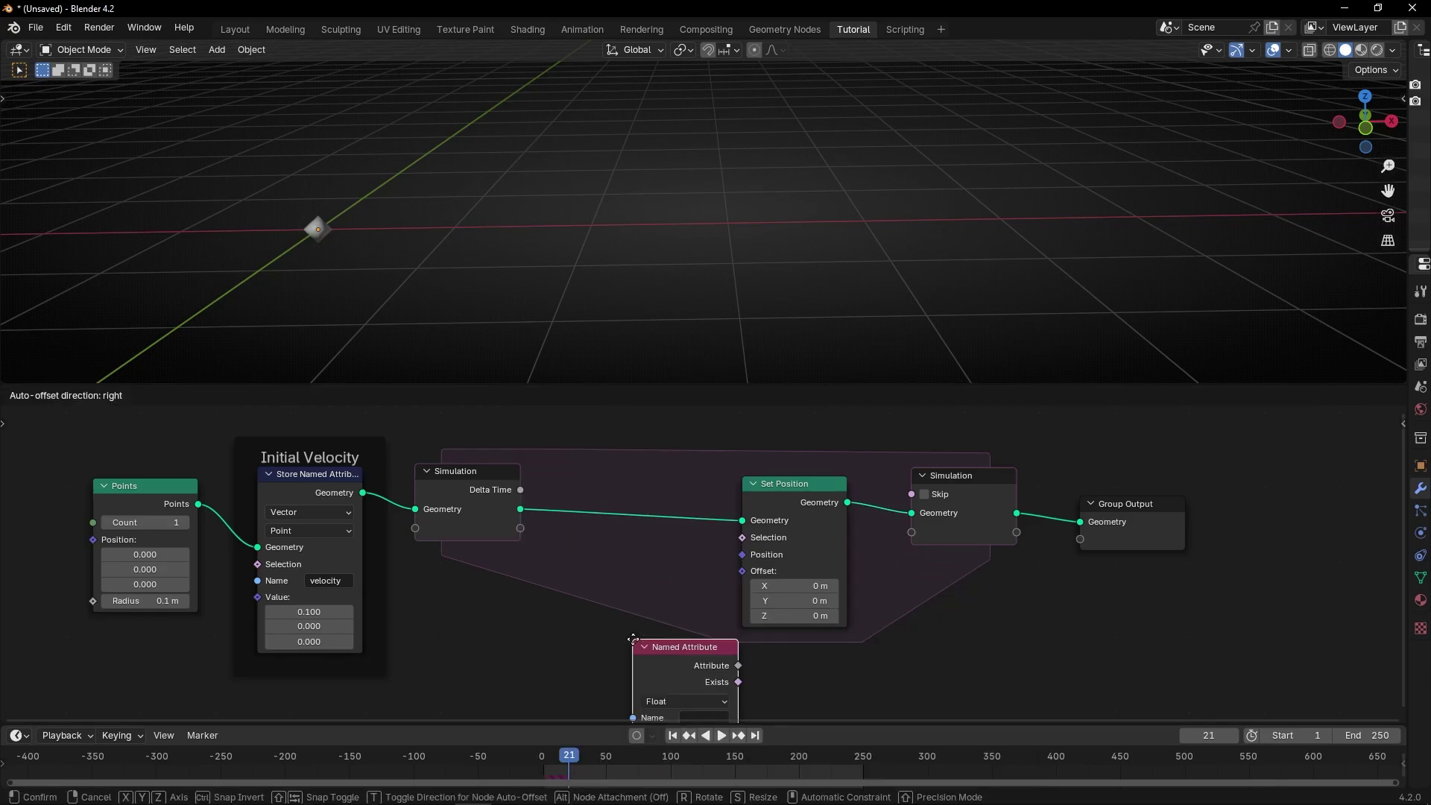
click(579, 588)
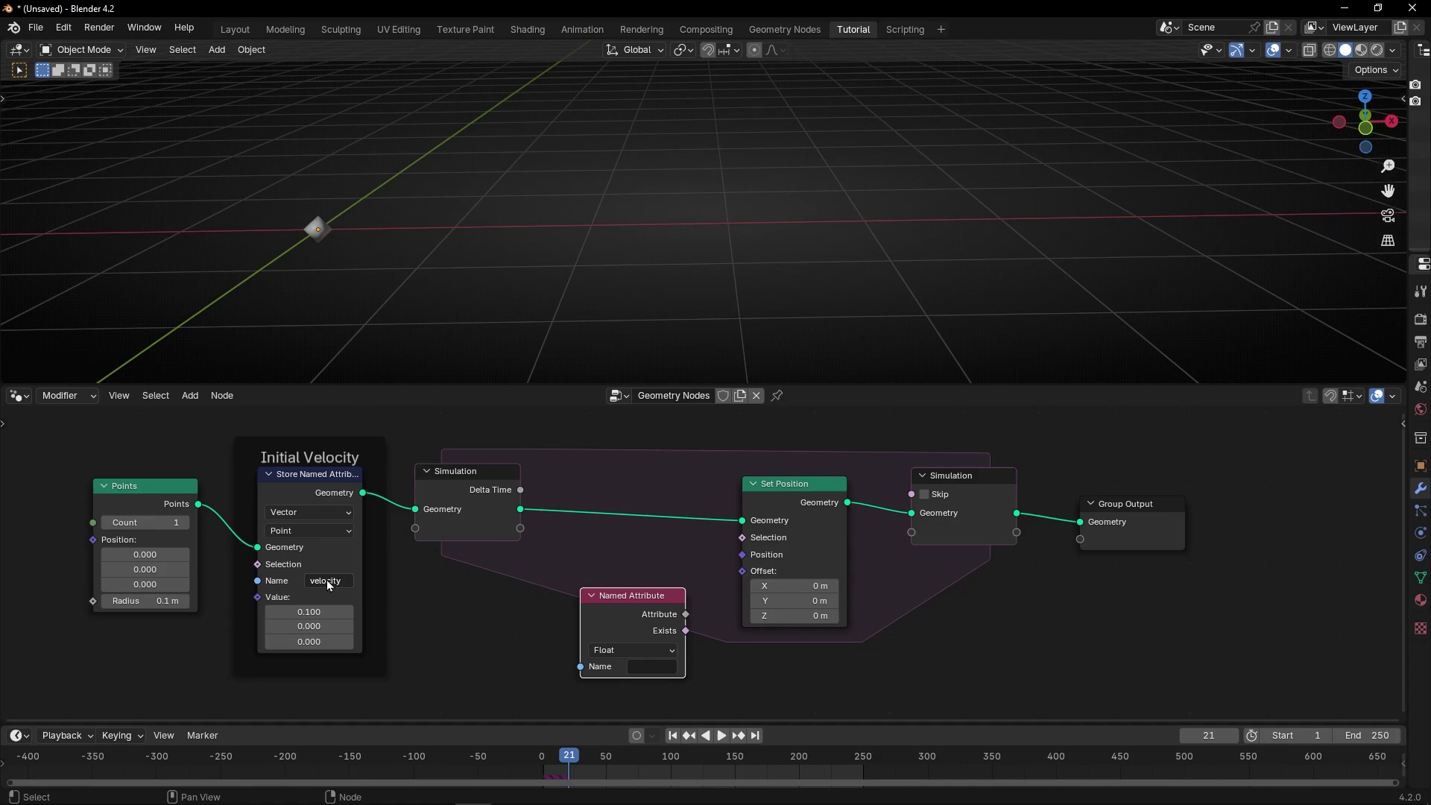
- Make the Named Attribute node read velocity as a Vector and connect it to the Set Position node's Offset
key(ctrl+c)
ctrl+scroll(634, 650, down, 2)
key(ctrl+v)
drag(685, 614, 814, 617)
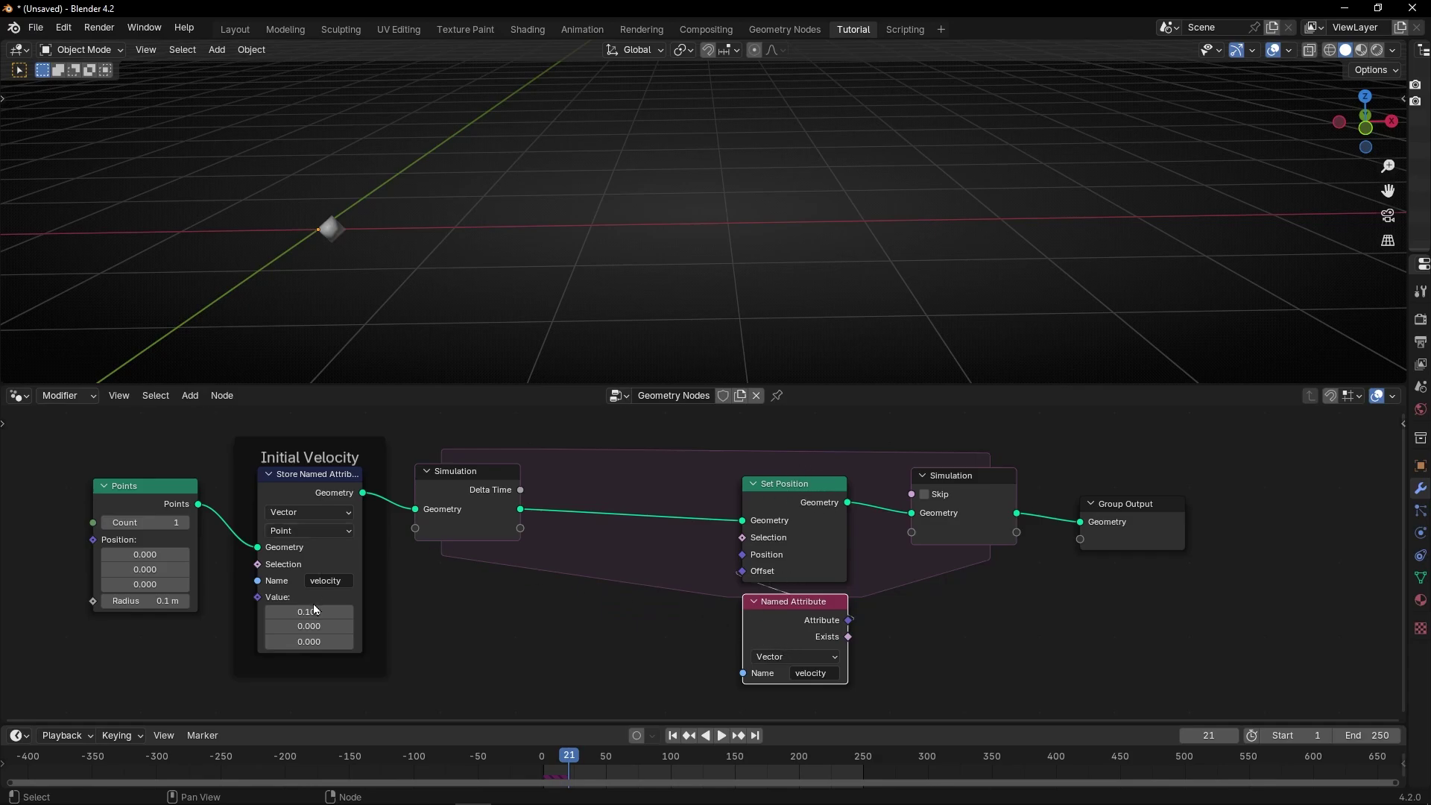
- Play the simulation from frame 1 to check the point's movement, stop it, and return to the first frame
click(672, 735)
key(space)
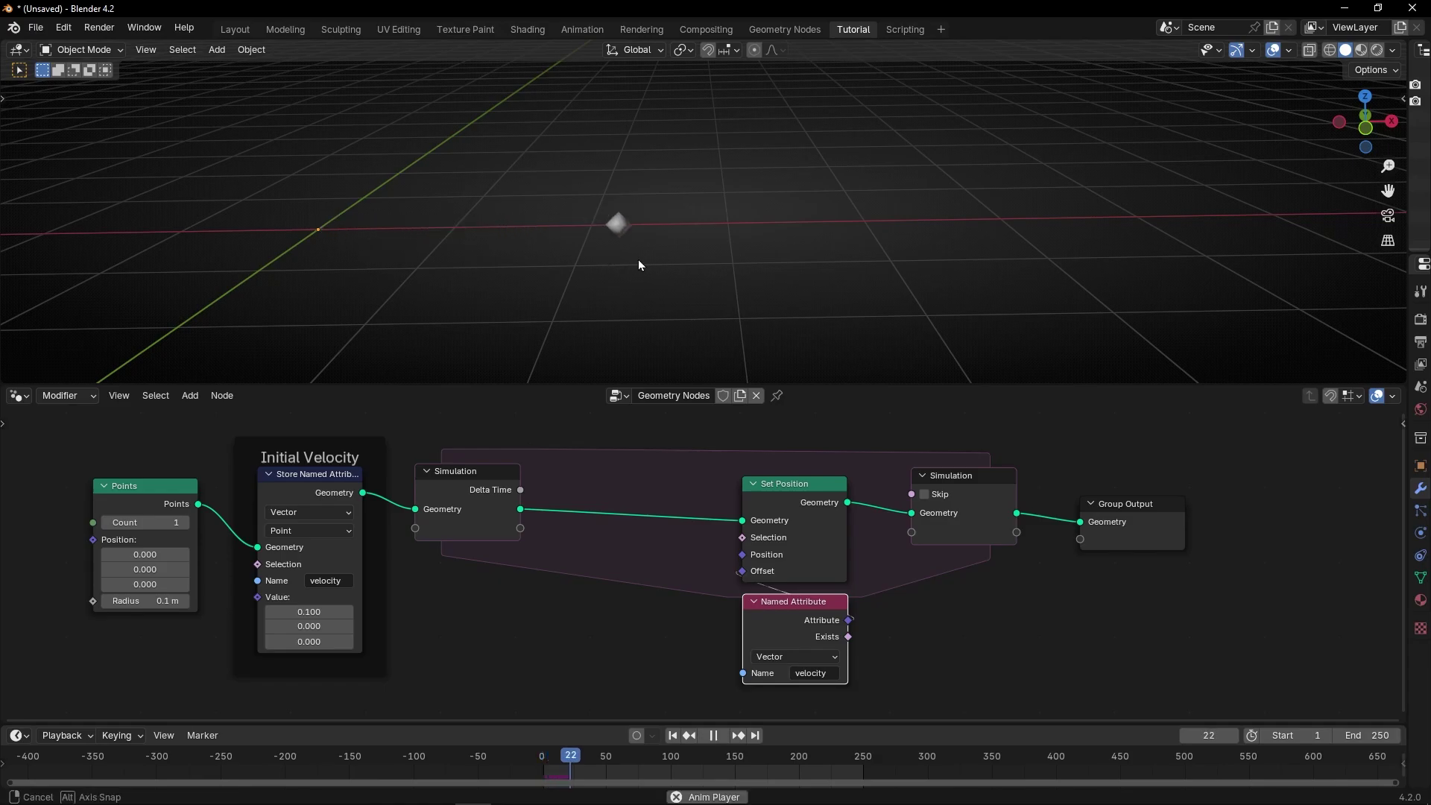
mouse_move(638, 259)
middle_down()
mouse_move(635, 282)
mouse_move(634, 258)
middle_up()
key(space)
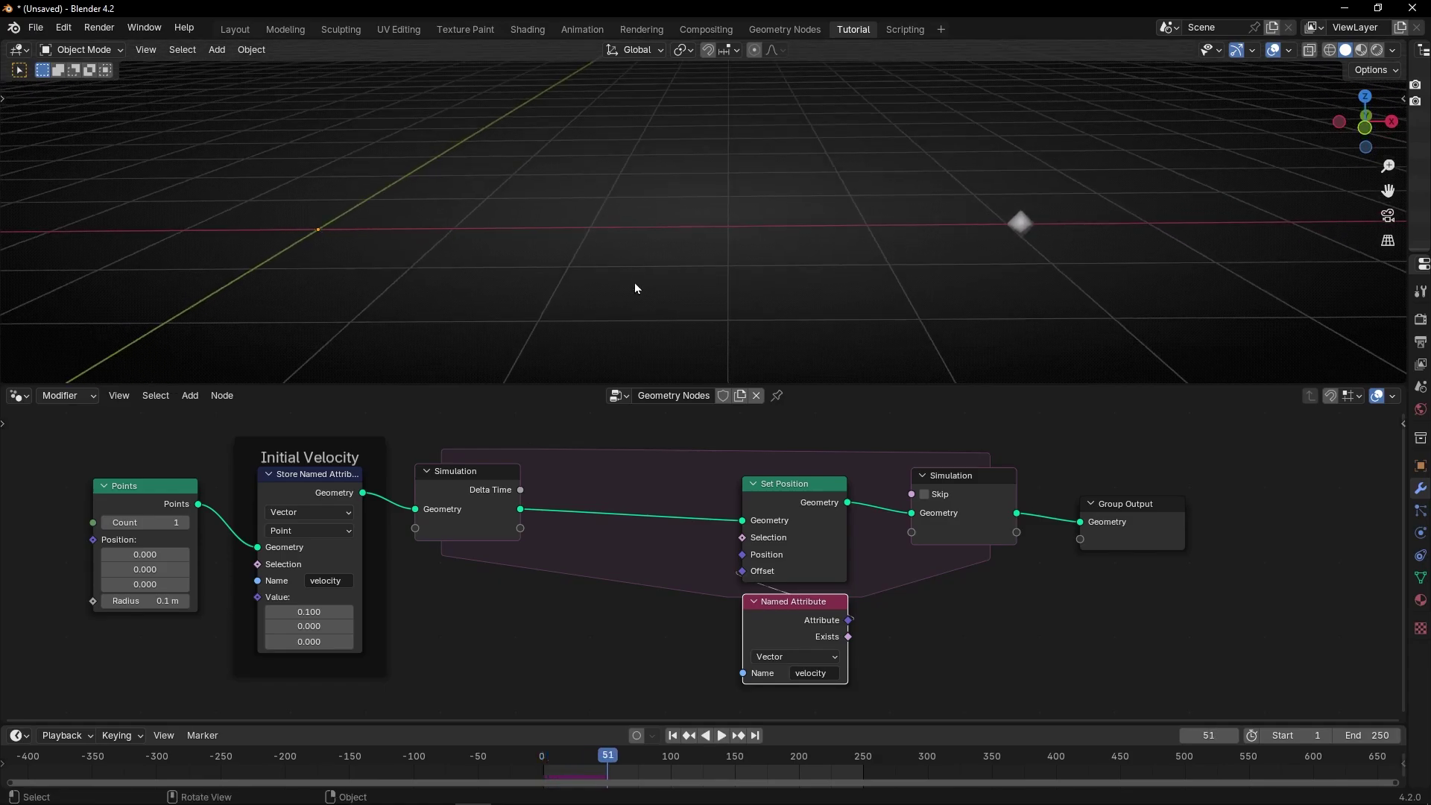
click(671, 736)
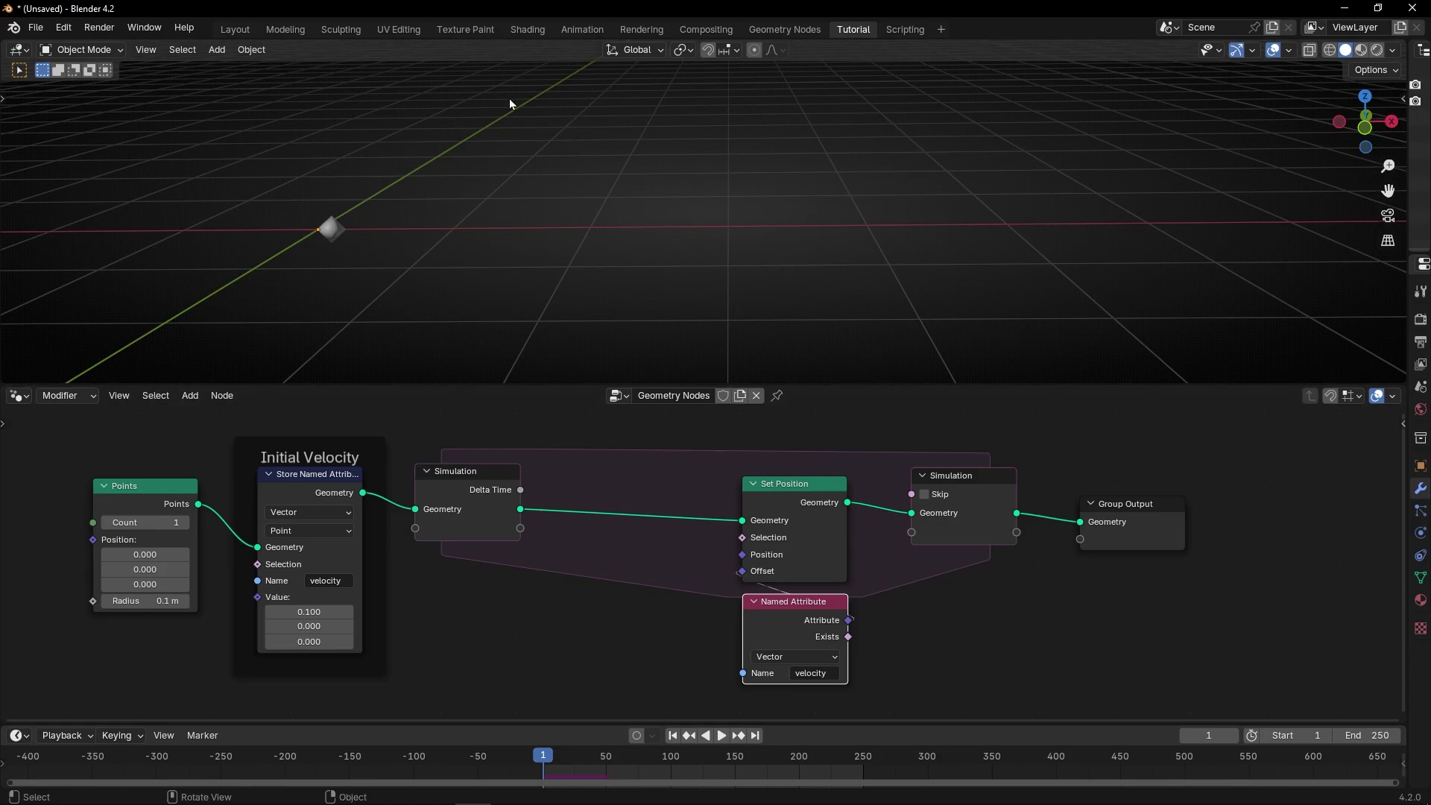
- Add a mesh plane and move it about 3.4 m along the global X axis, into the point's path
click(217, 50)
mouse_move(240, 74)
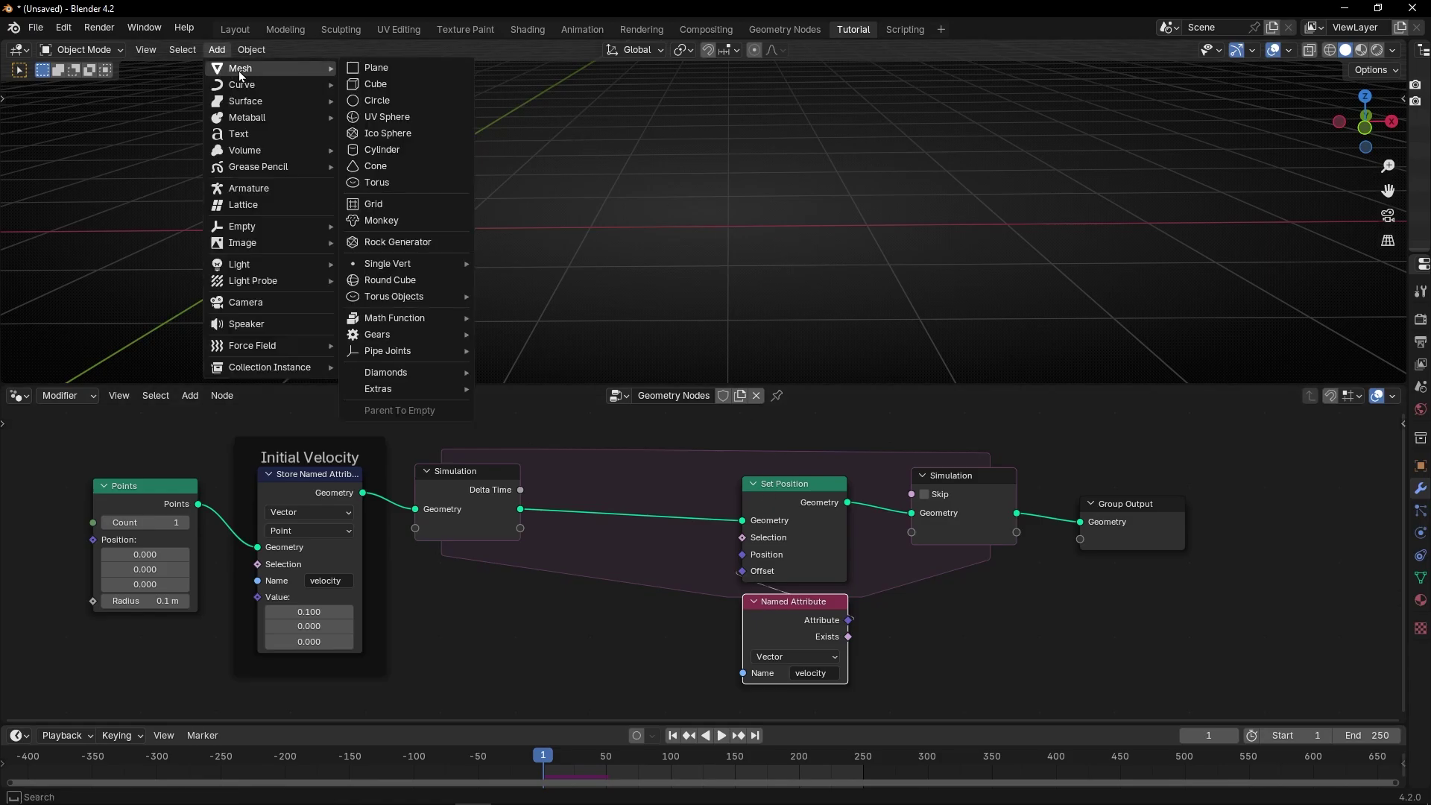
click(375, 69)
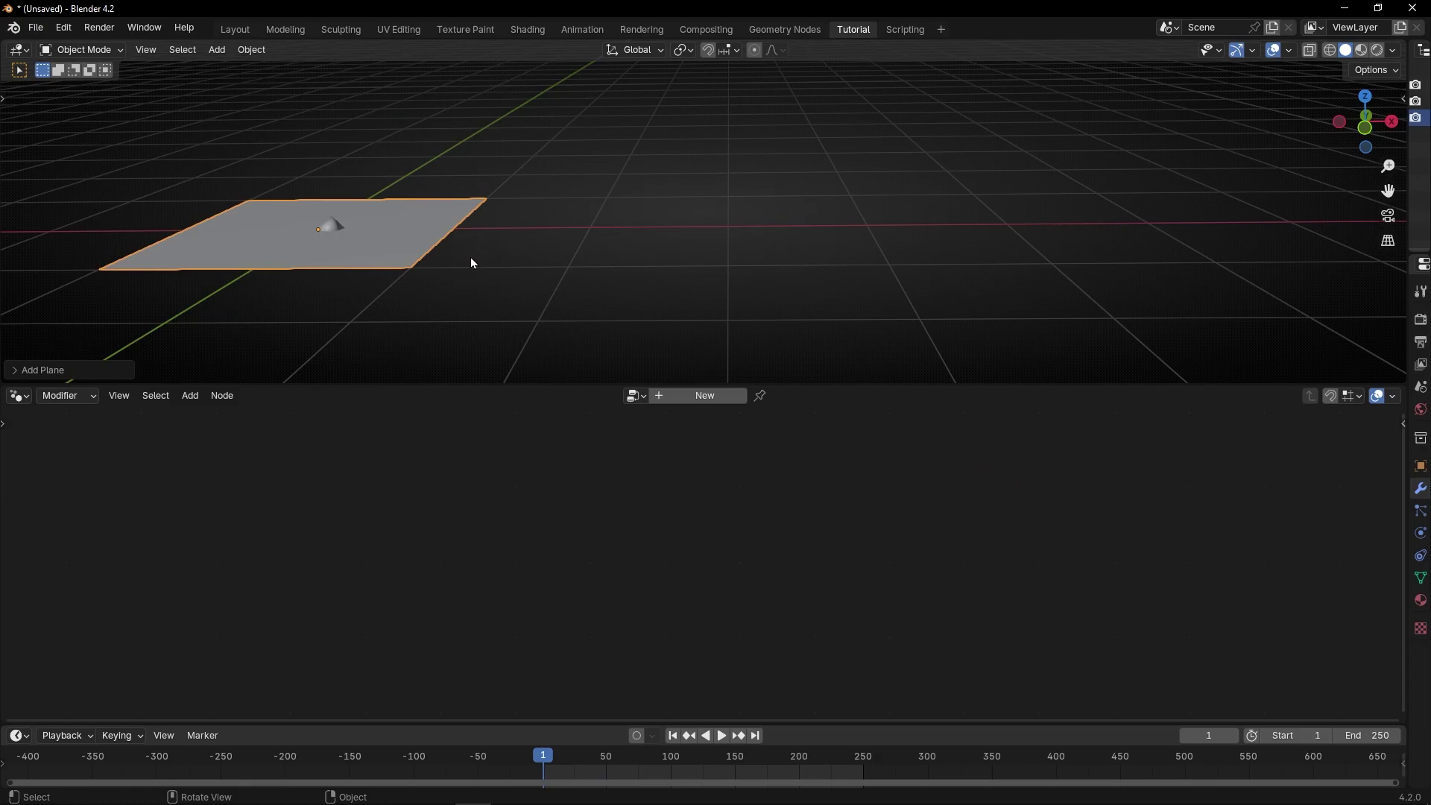
key(g)
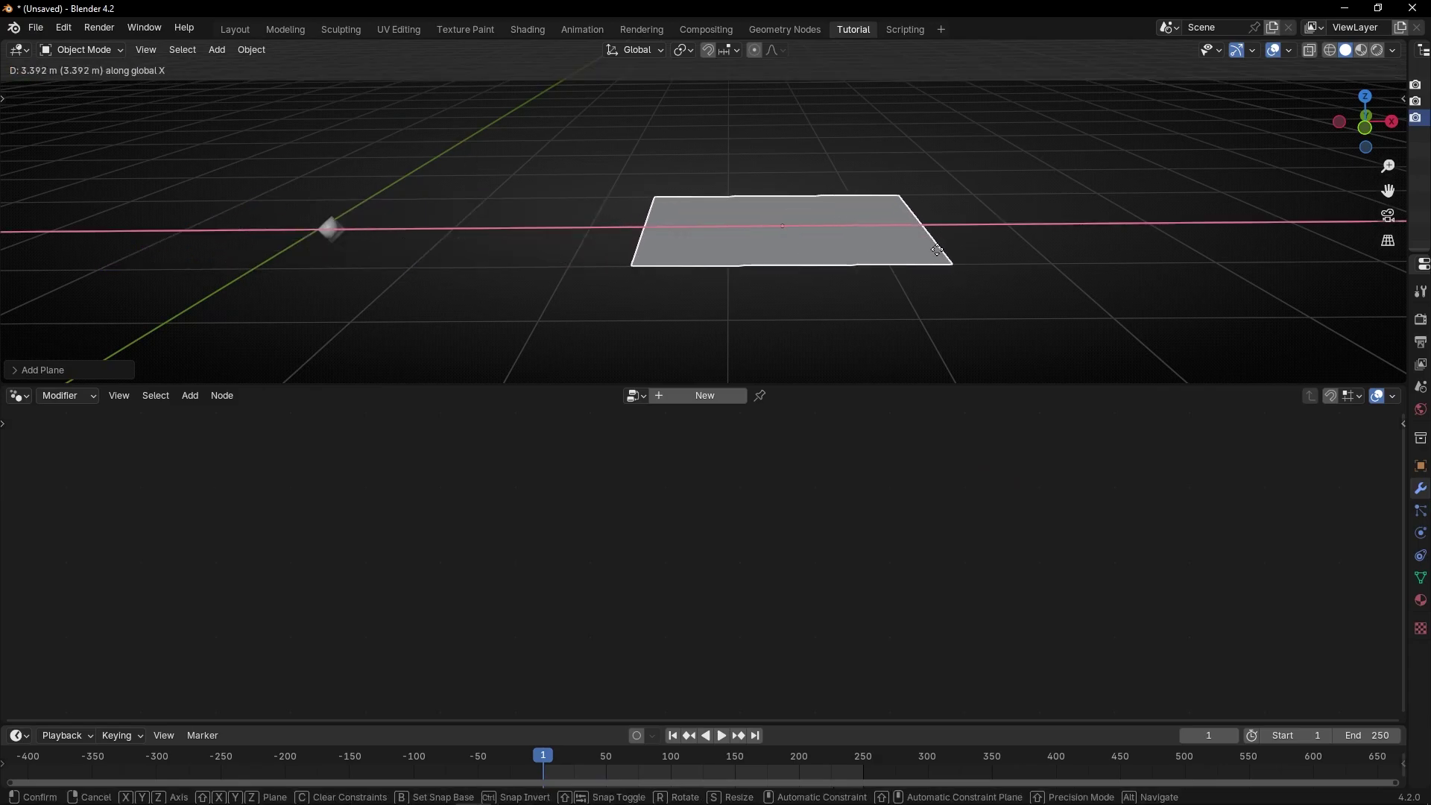
click(805, 243)
- Rotate the plane about -71° around the global Y axis
key(r)
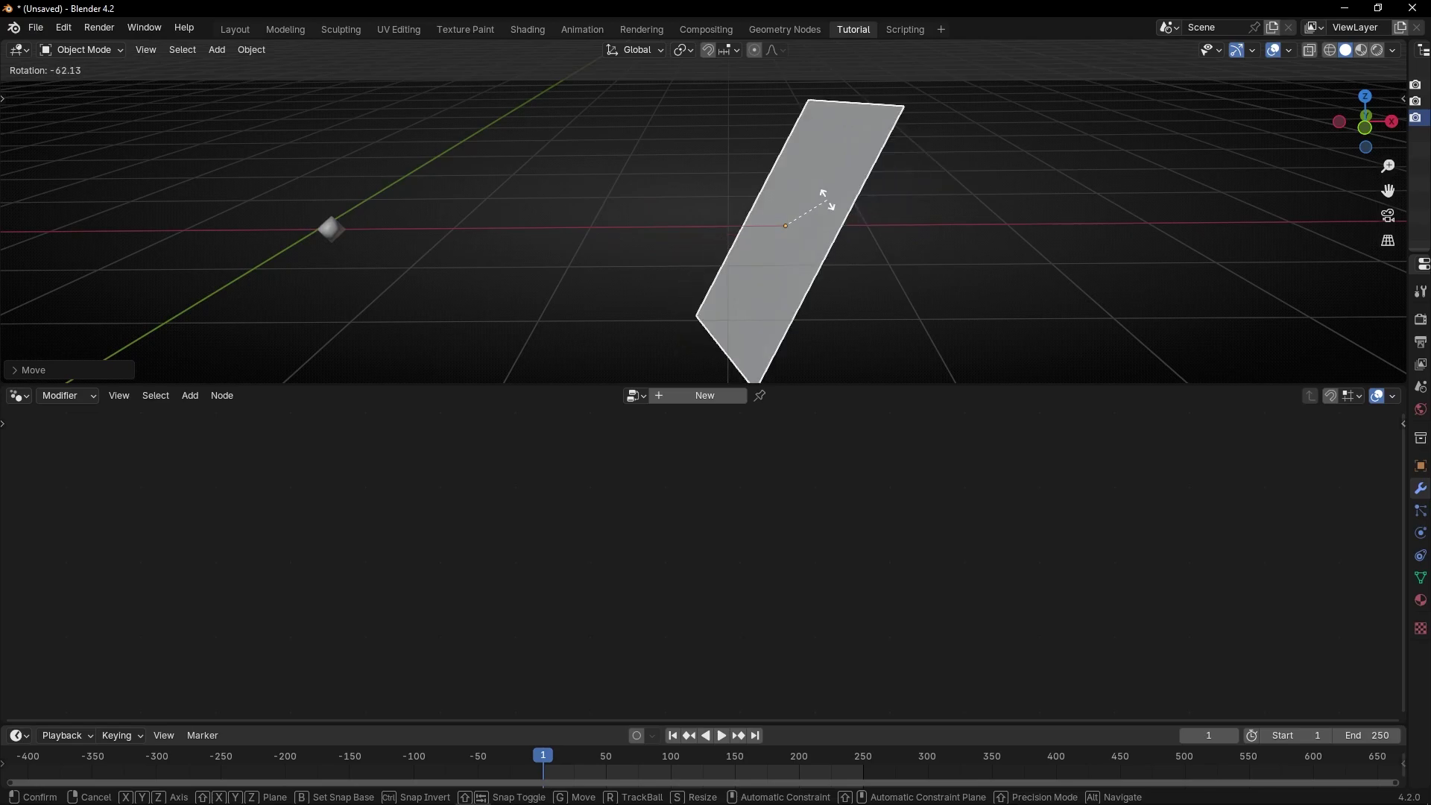
key(z)
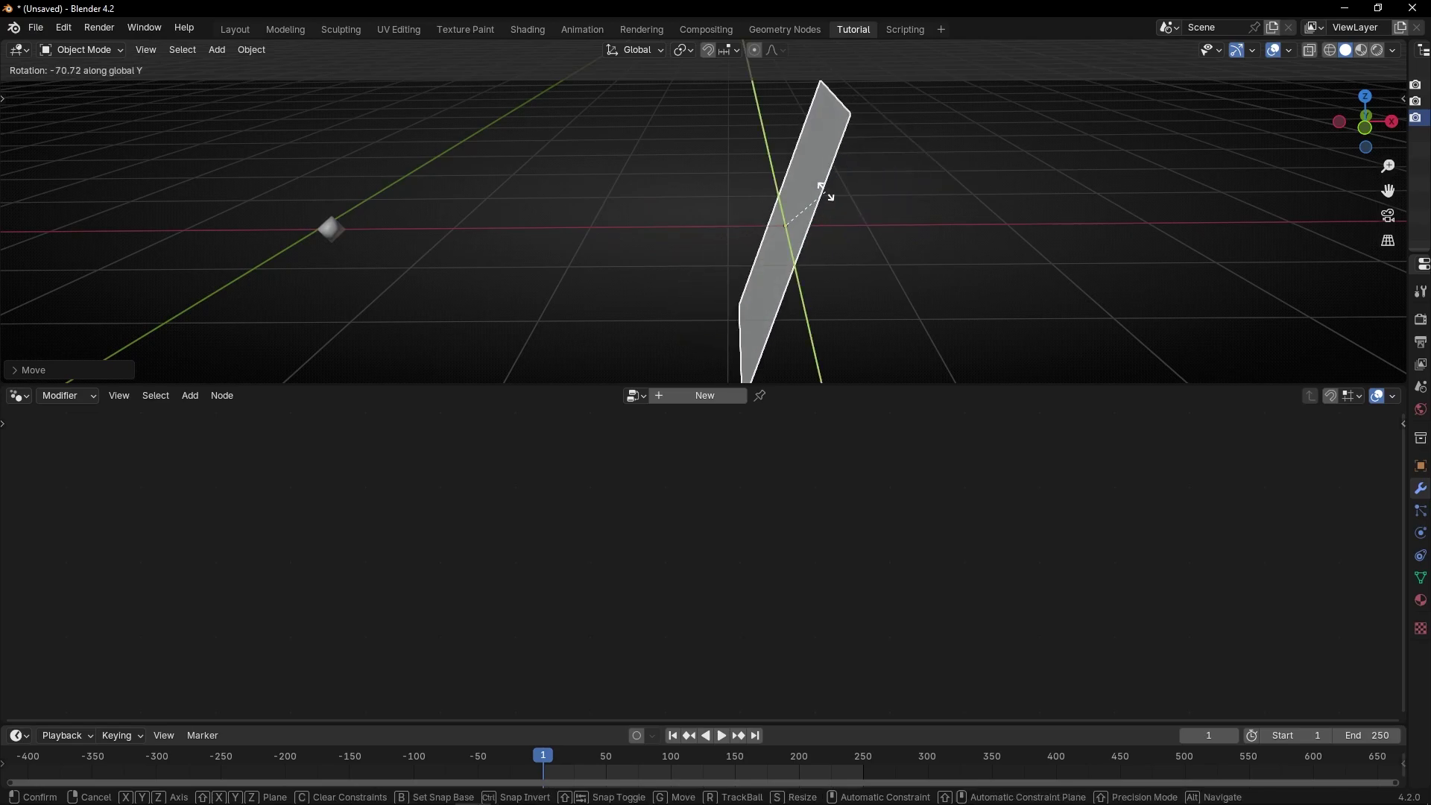
click(829, 247)
- Select the point object, pin its node tree, and add an Object Info node below the simulation zone
click(335, 227)
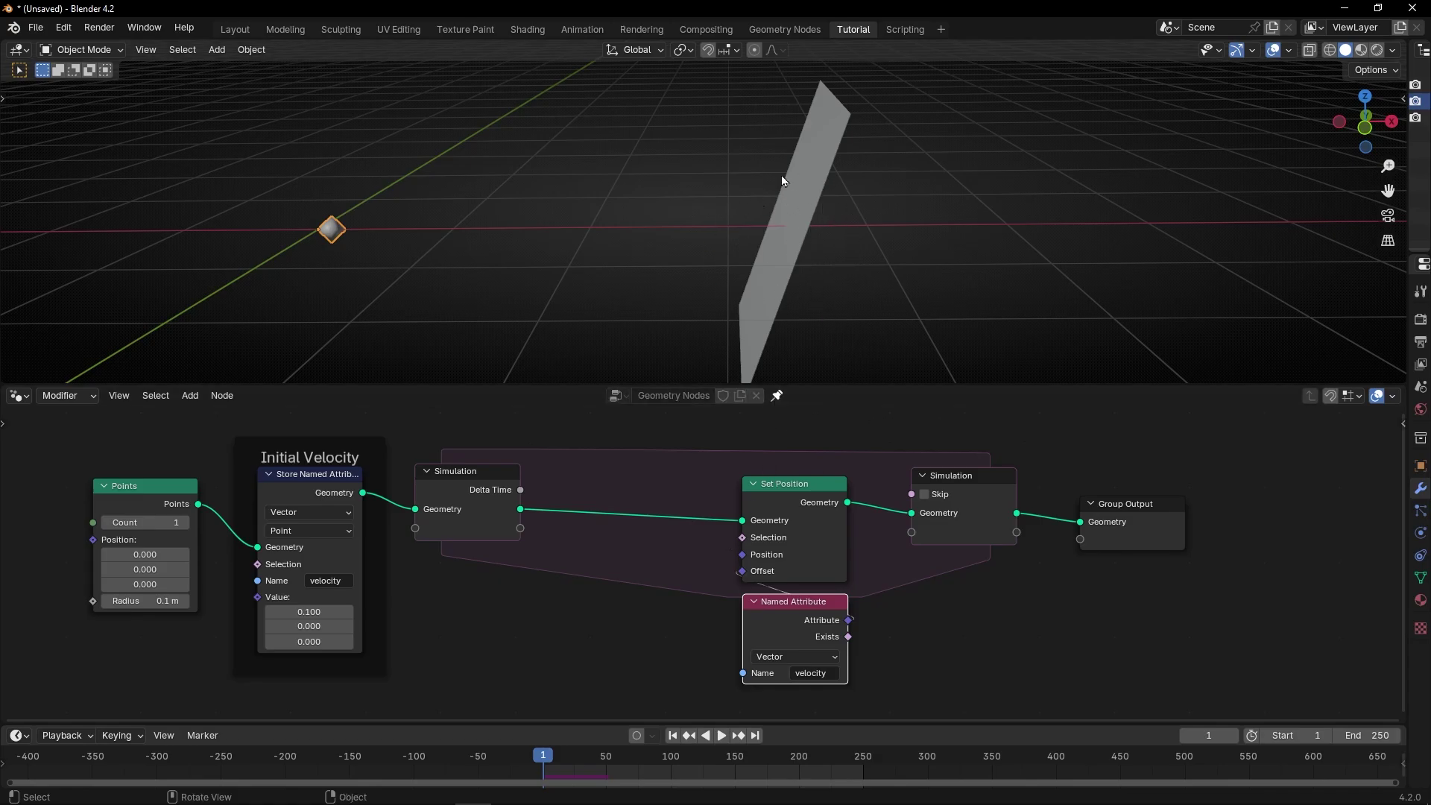
key(ctrl+space)
key(Home)
key(shift+a)
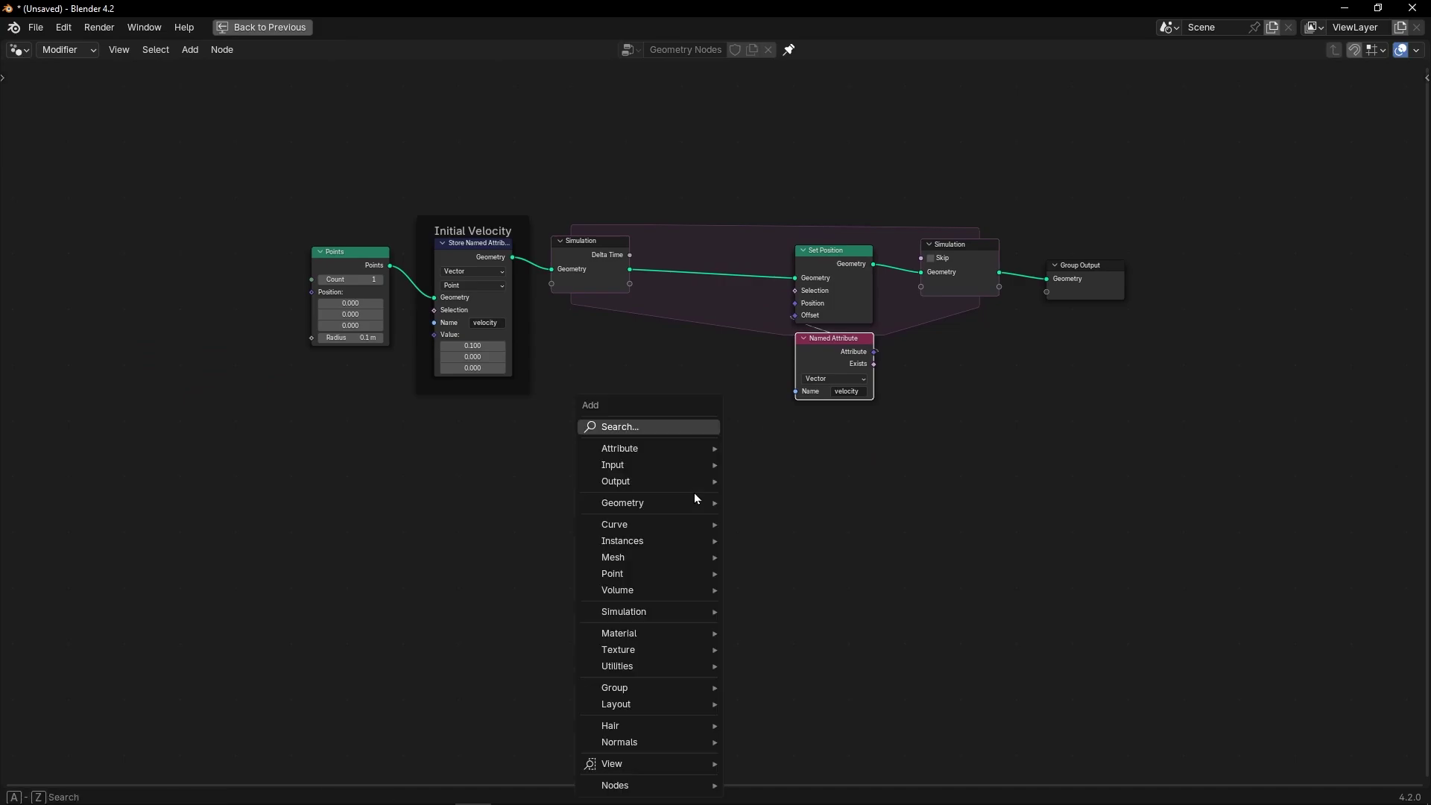
text(obj)
key(Return)
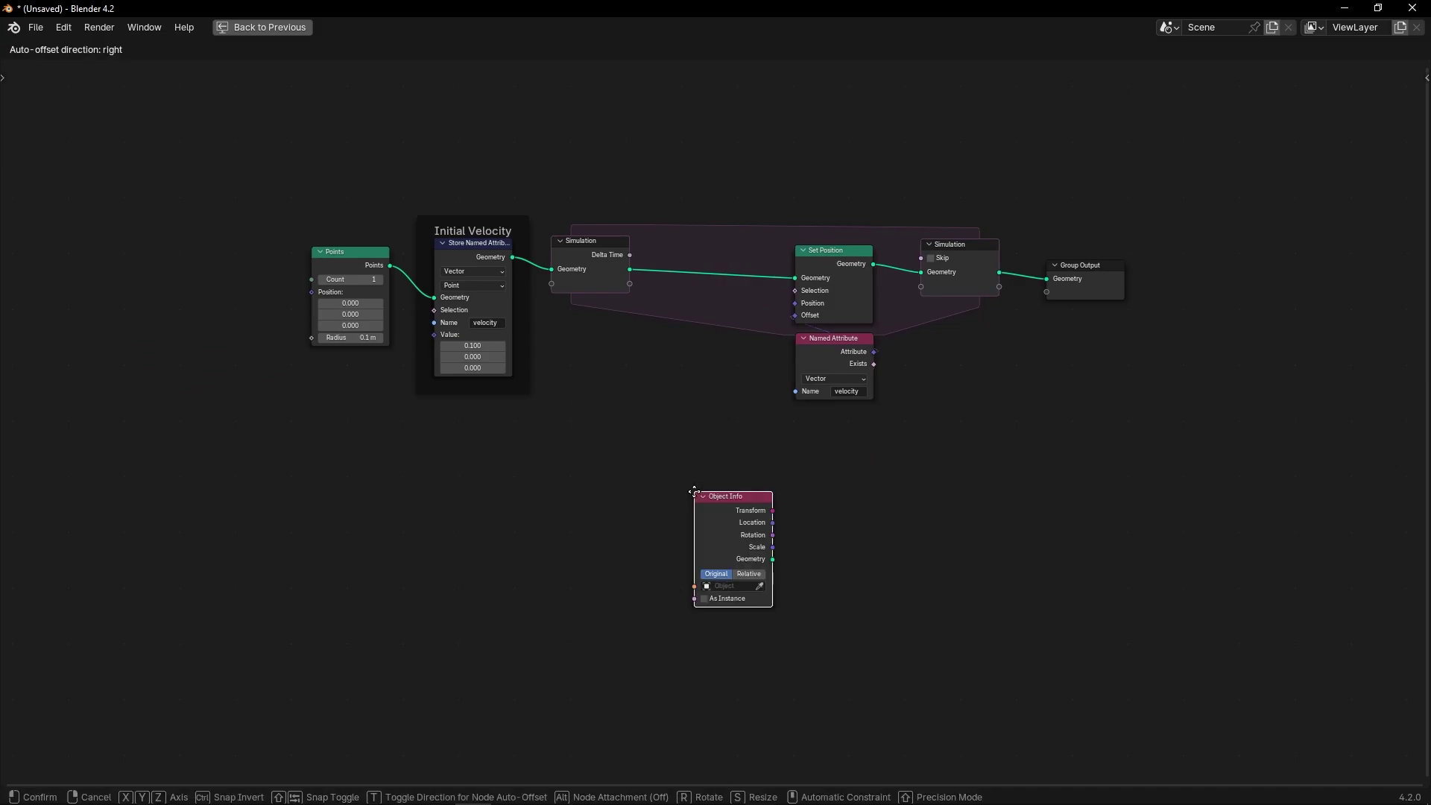
click(607, 440)
- Set the Object Info node to reference the Plane object in Relative space, and shift the node farther left
scroll(619, 446, up, 3)
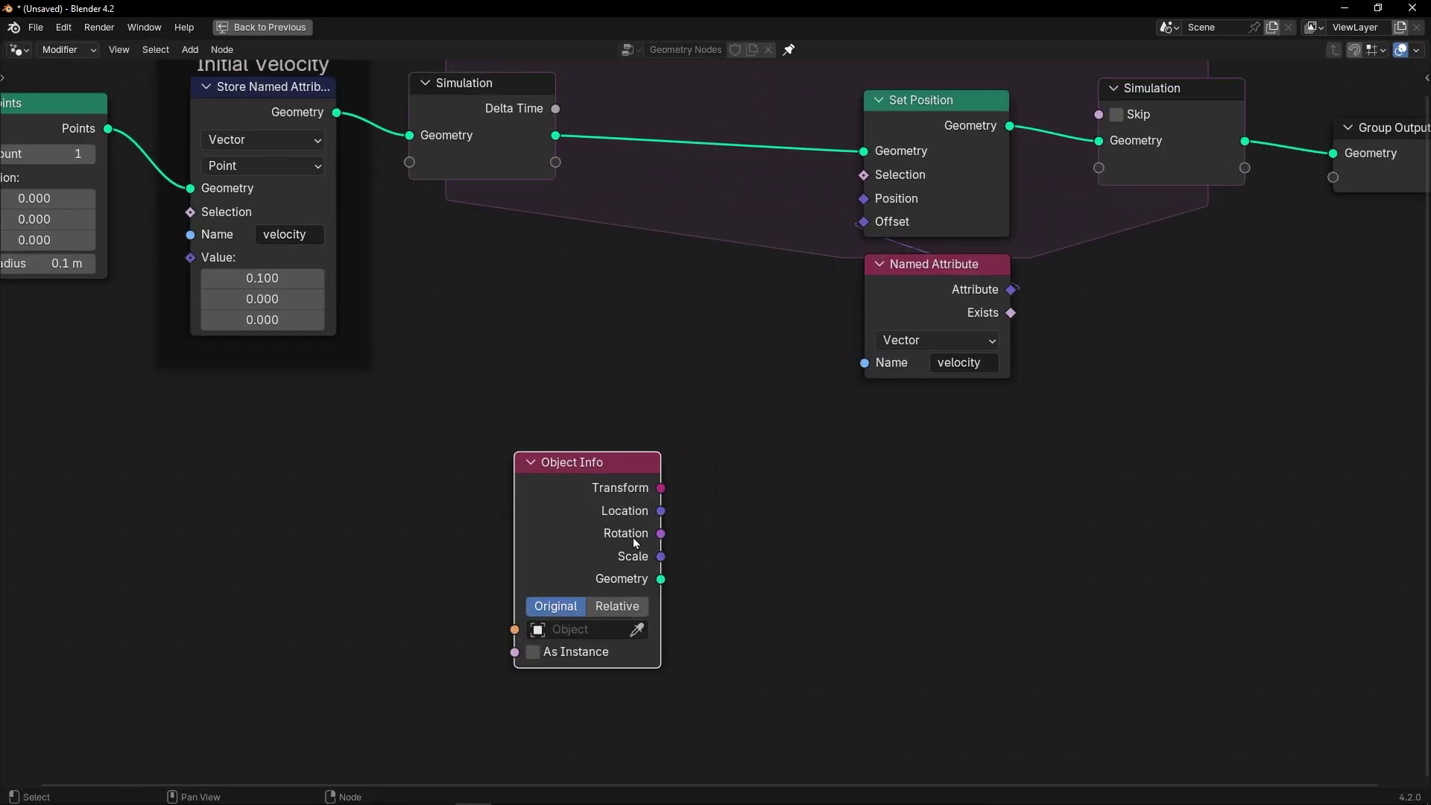
click(550, 544)
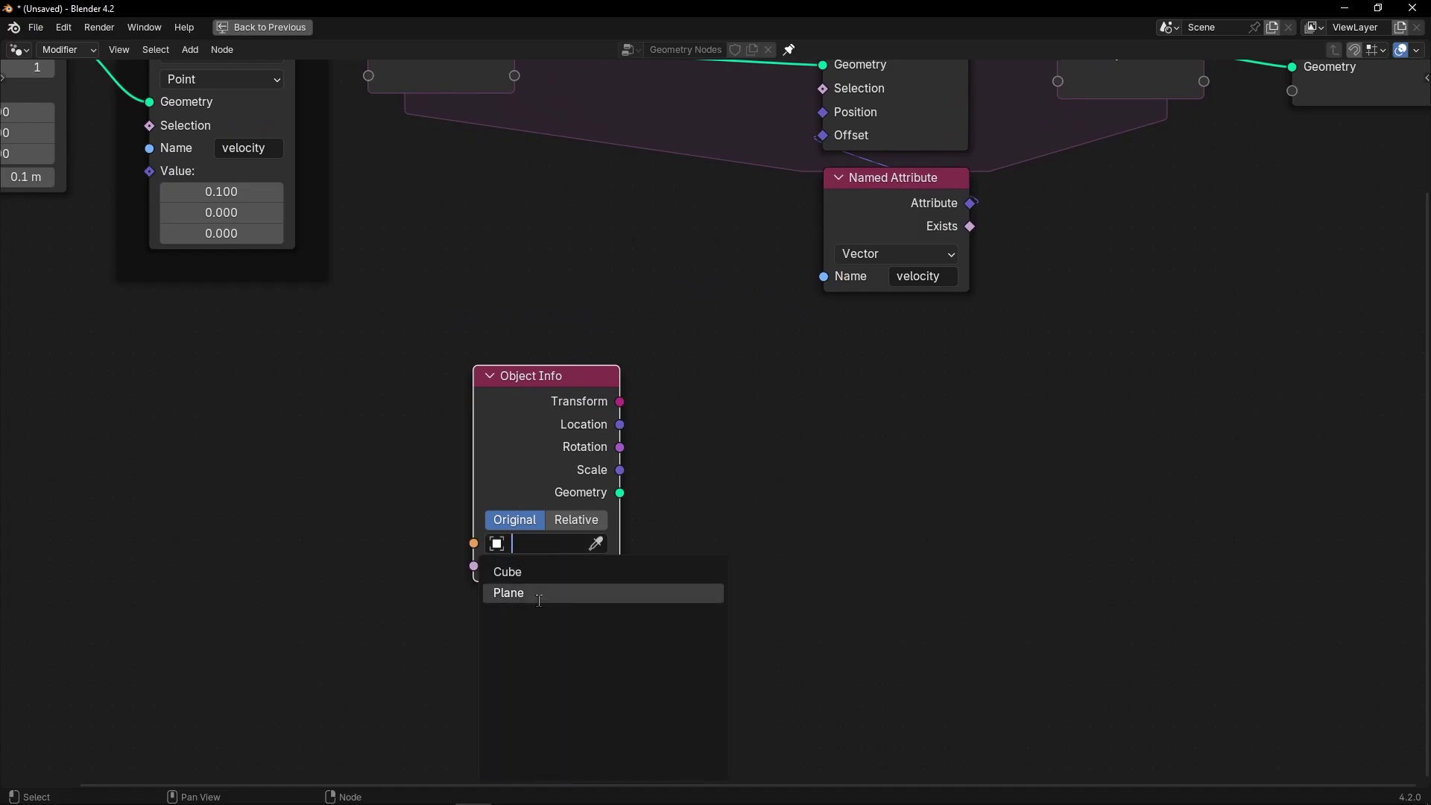
click(544, 594)
click(579, 525)
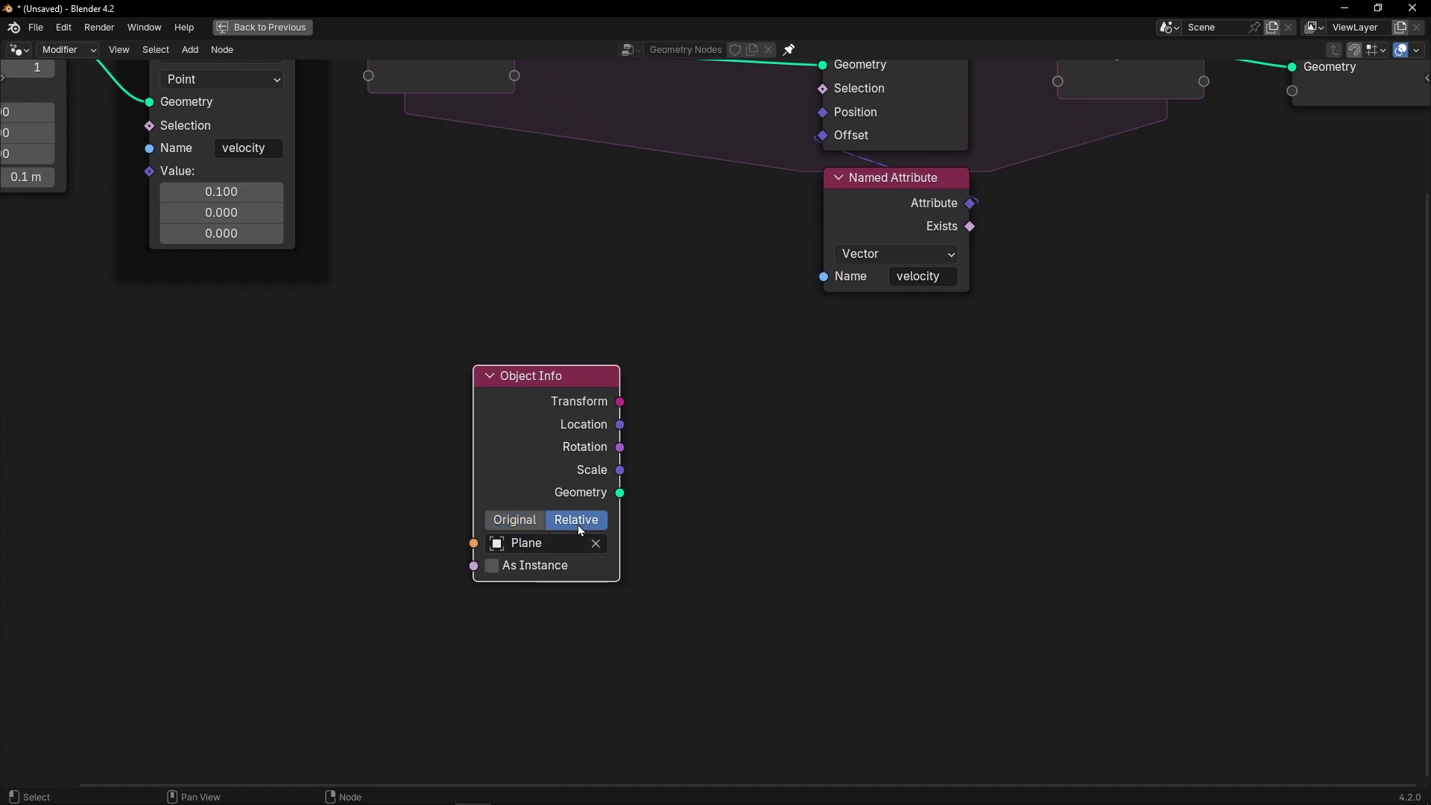
key(ctrl+space)
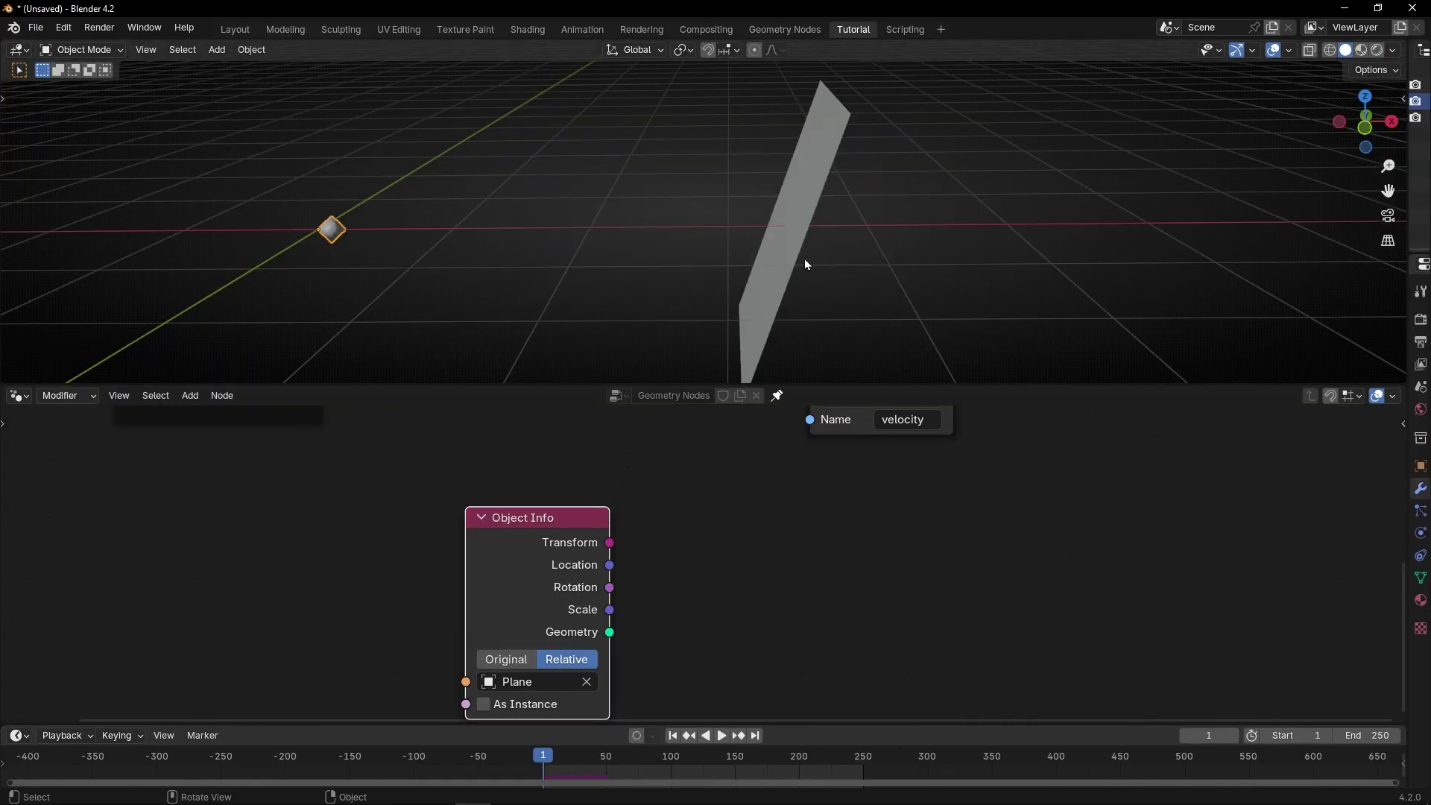
scroll(694, 552, down, 3)
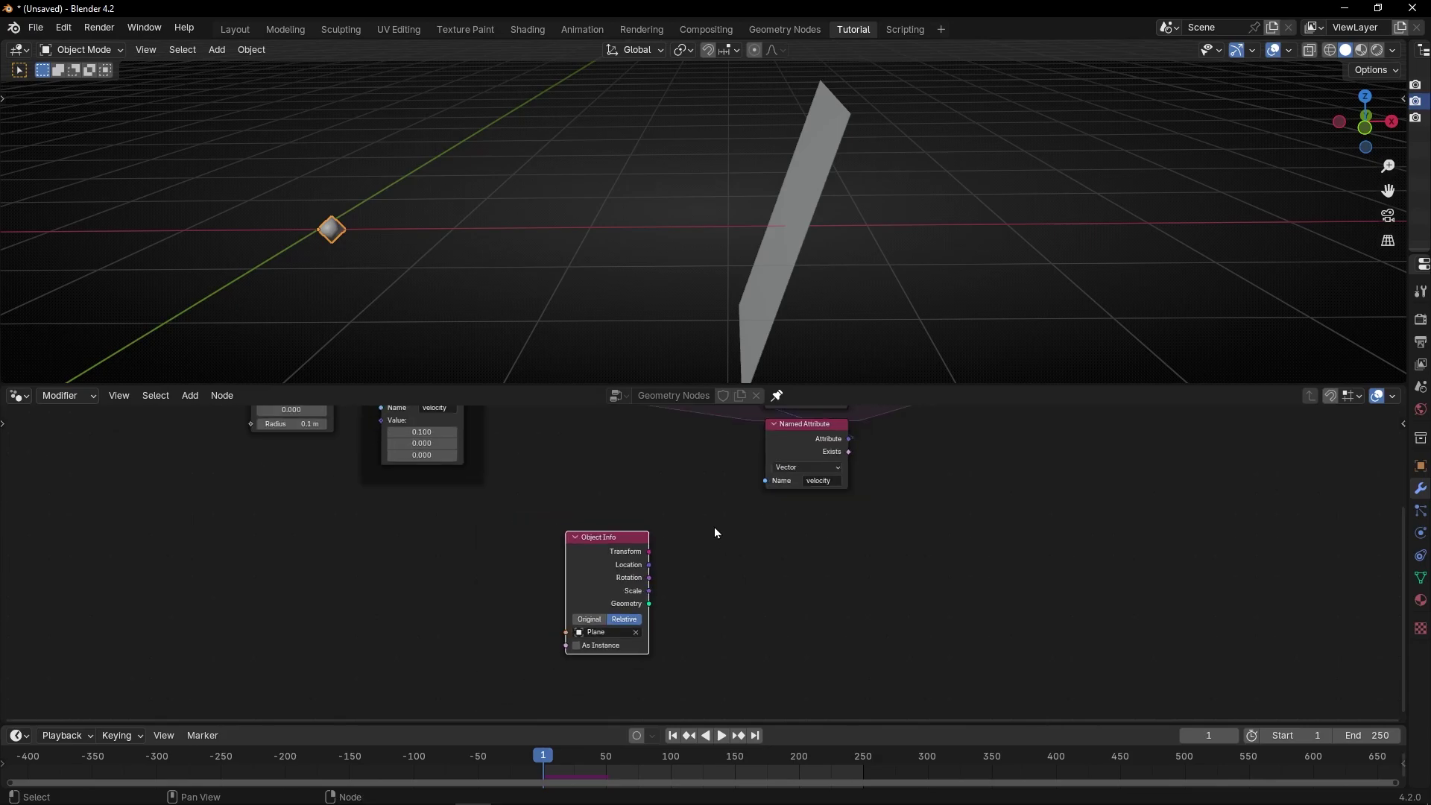
drag(602, 540, 530, 546)
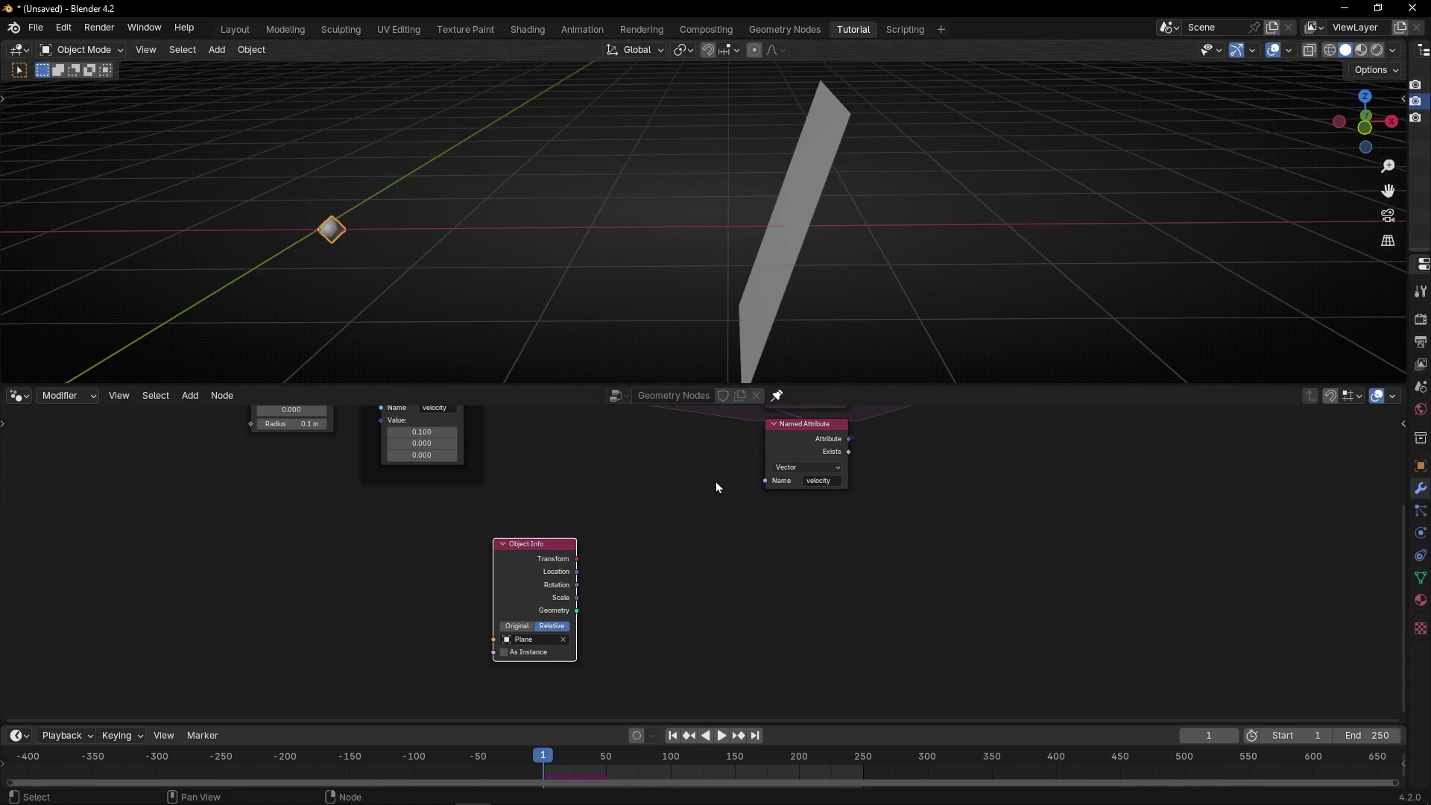
- Add a Raycast node to the right of the Object Info node
middle_drag(744, 342, 677, 450)
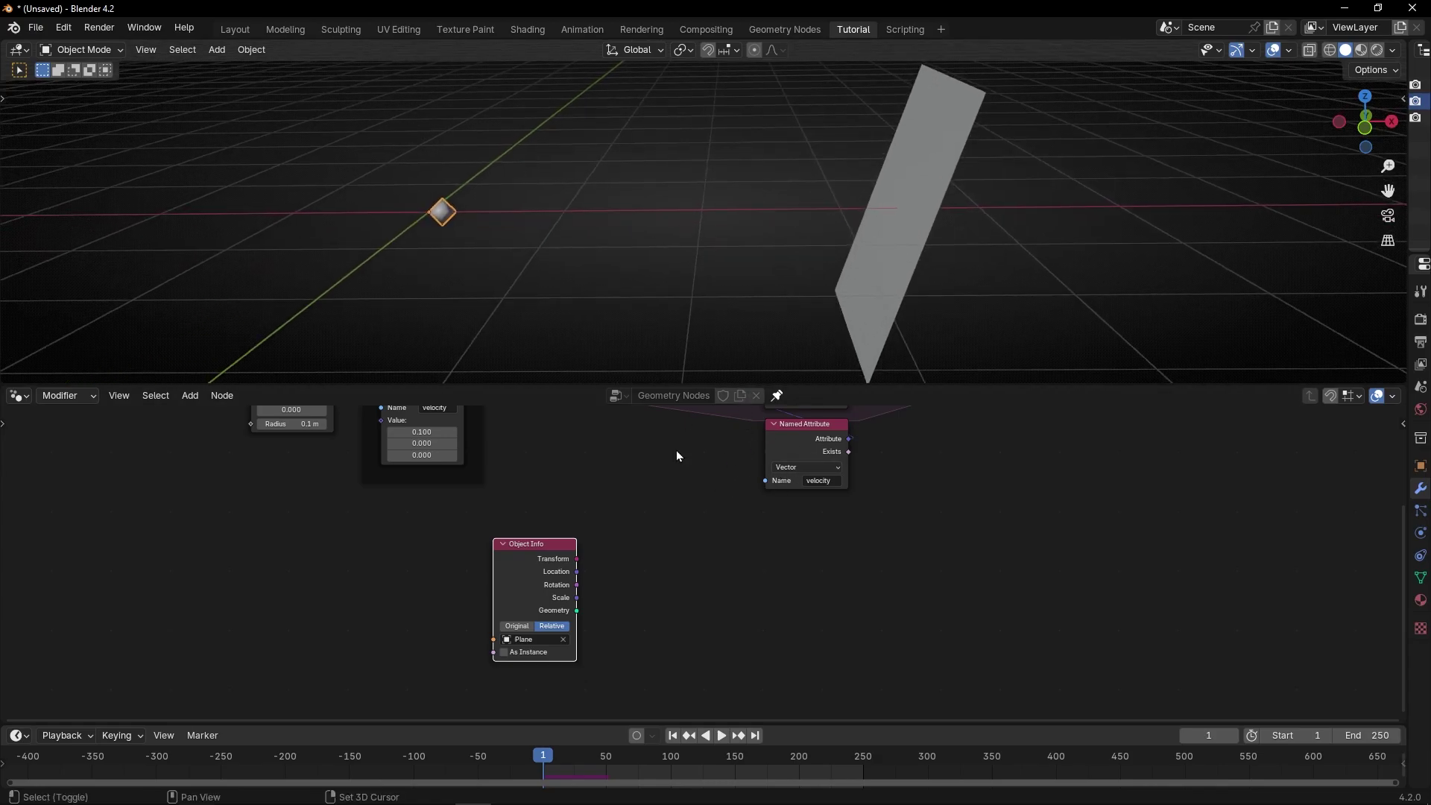
key(ctrl+space)
scroll(557, 454, up, 2)
drag(450, 425, 363, 455)
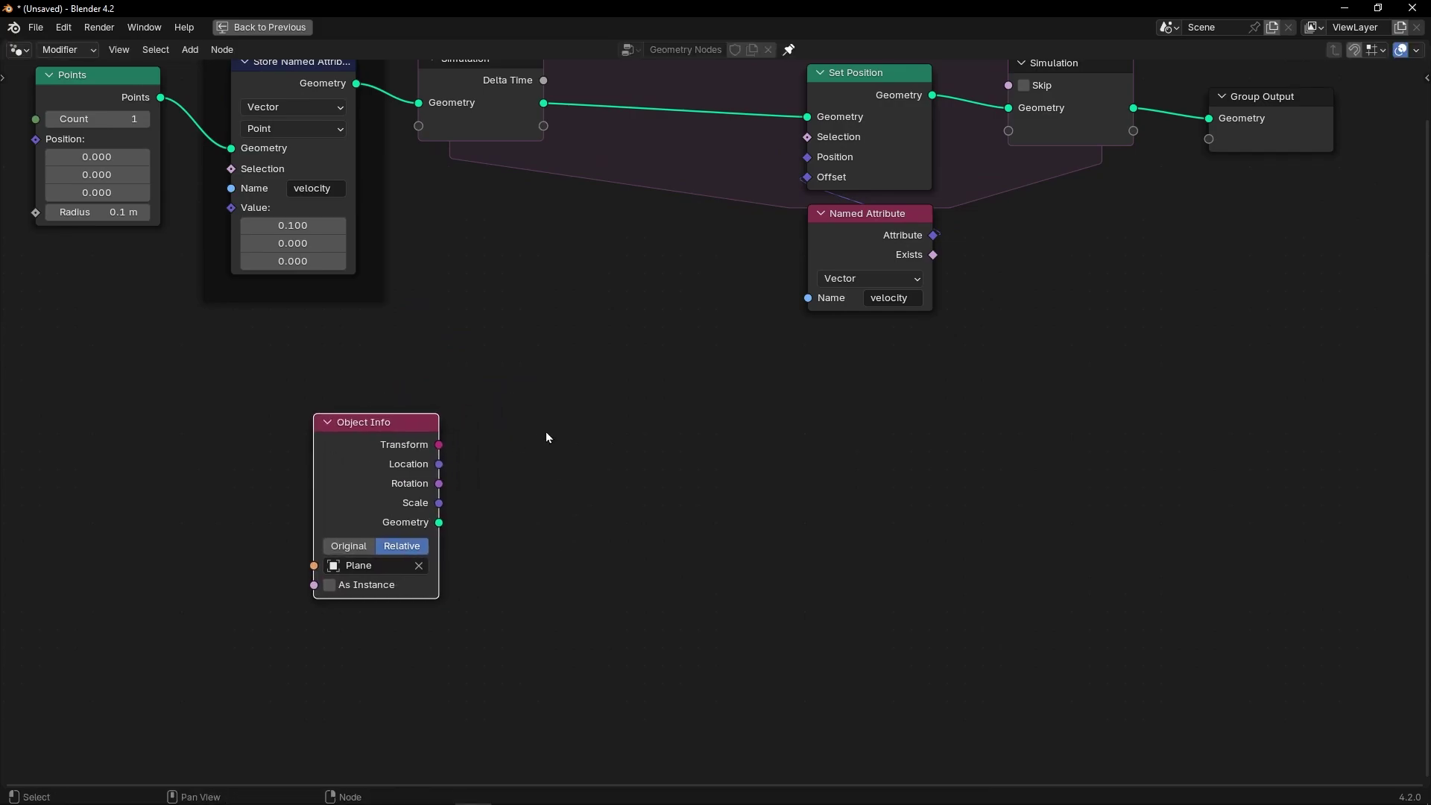
key(shift+a)
text(raycas)
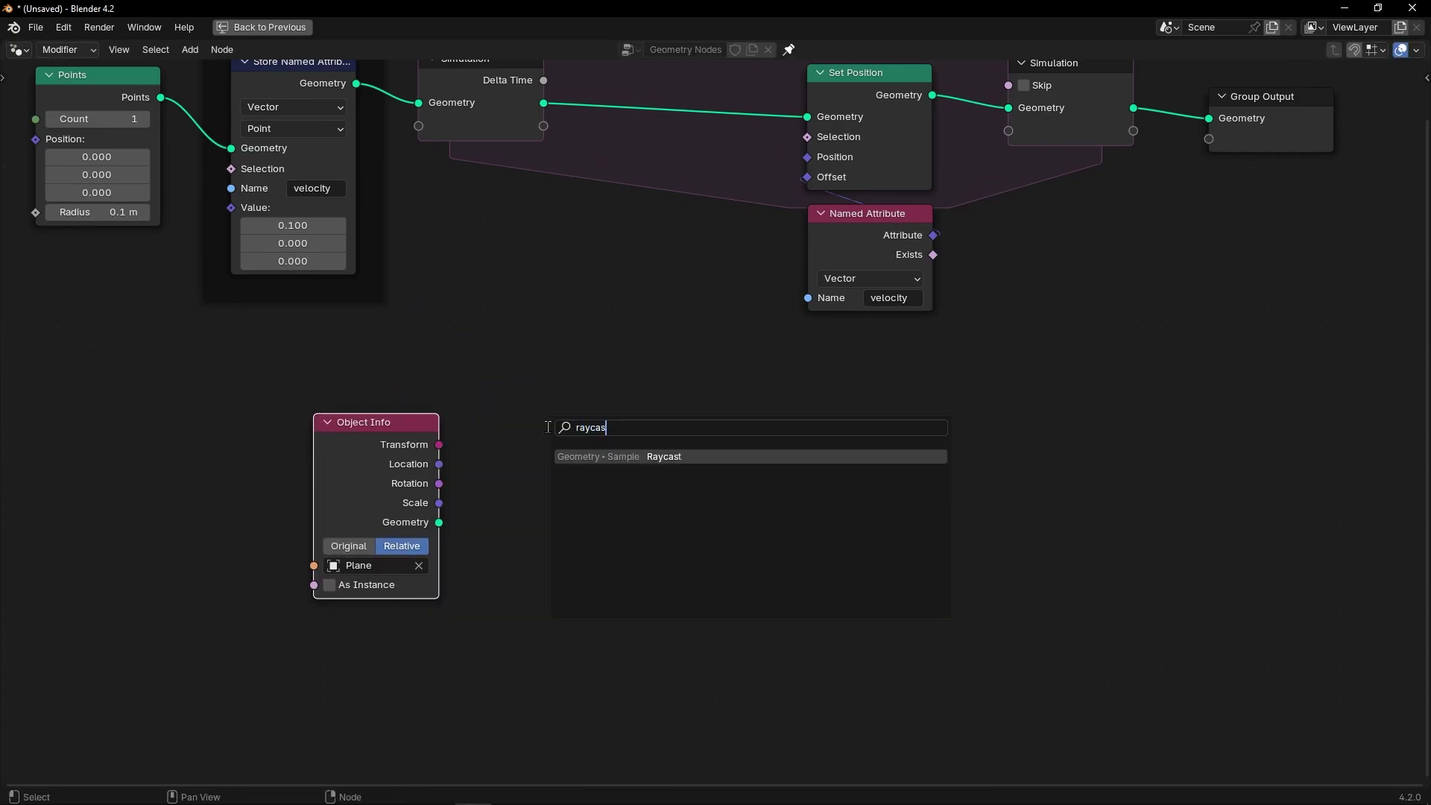
key(Return)
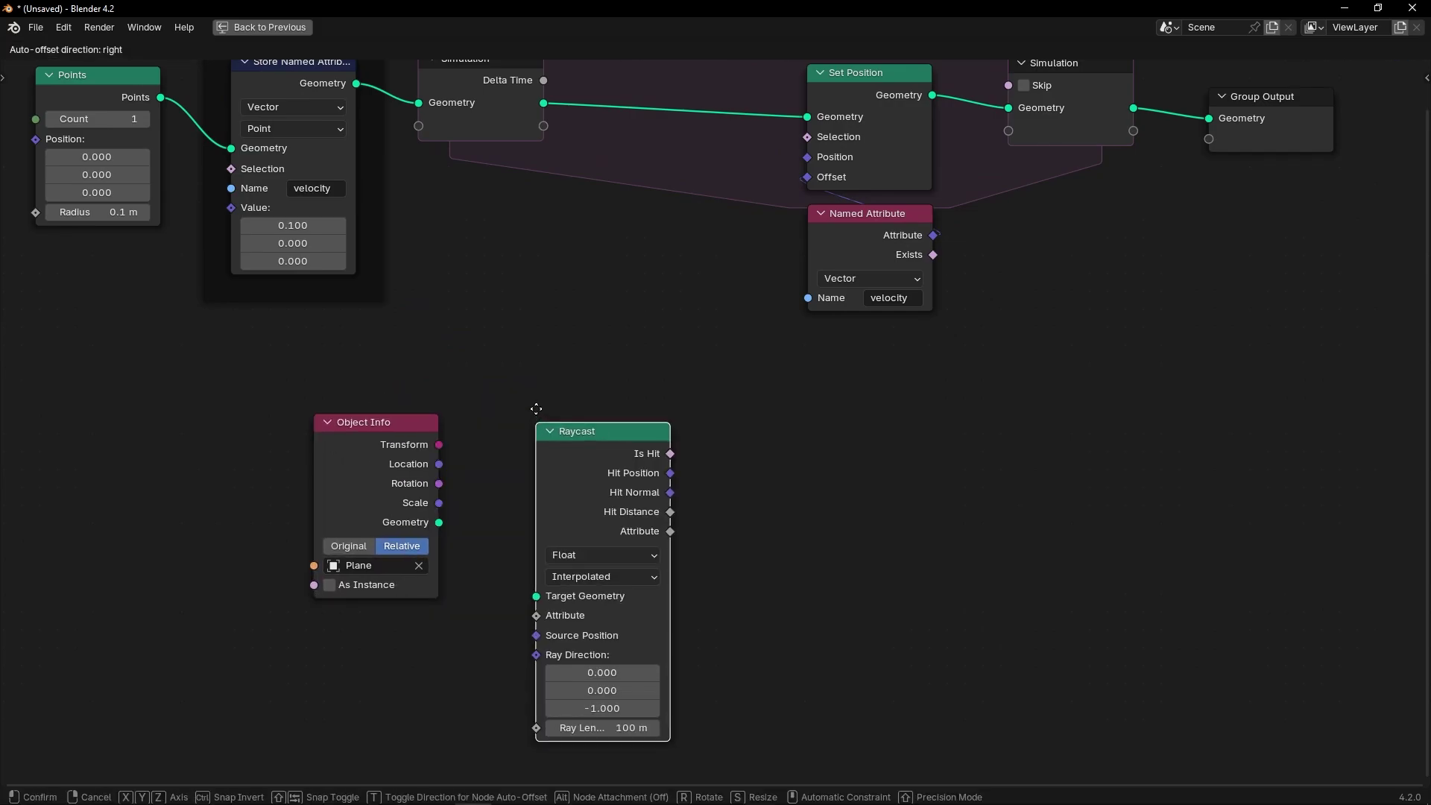
click(588, 375)
scroll(588, 375, up, 2)
shift+scroll(577, 361, down, 1)
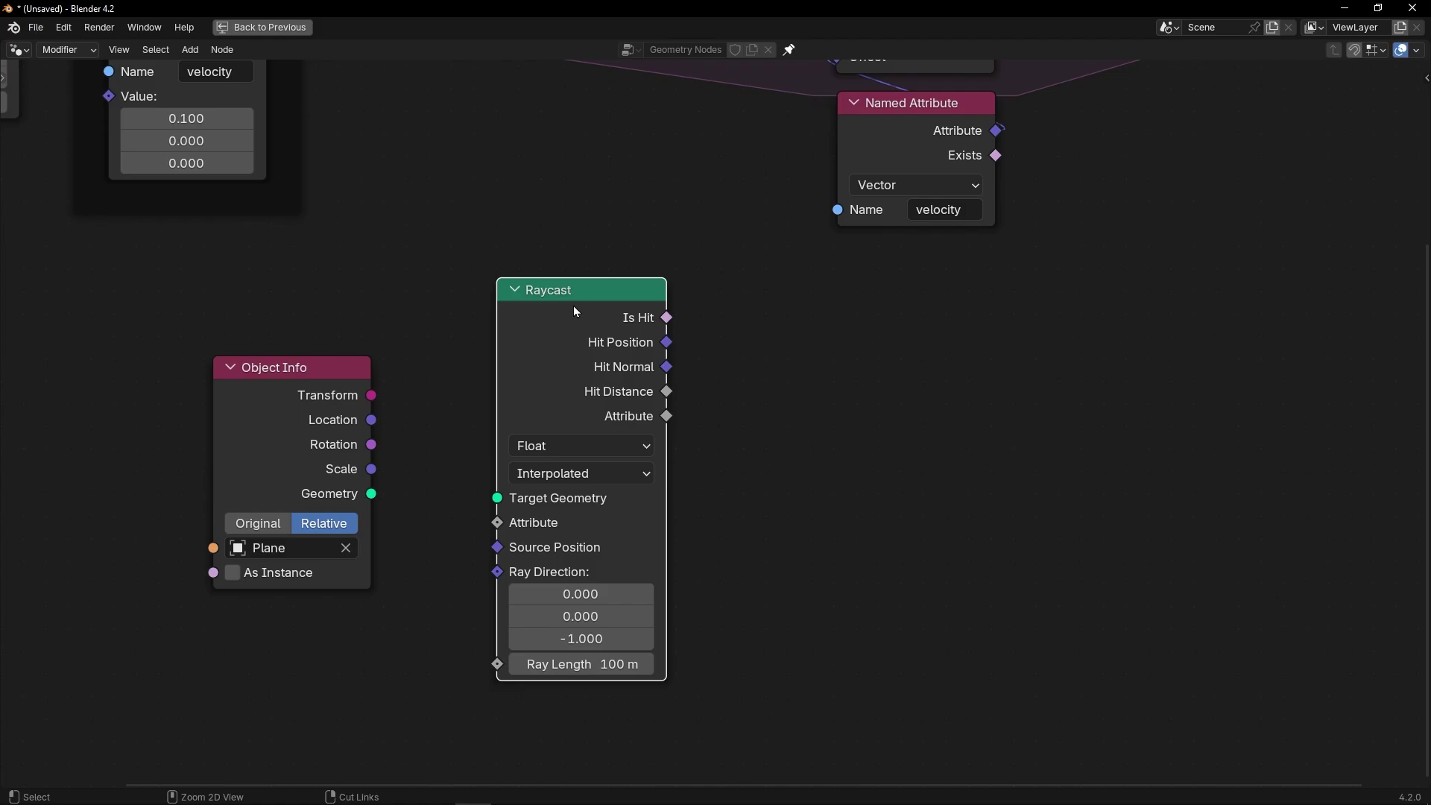
- Connect the Object Info node's Geometry output to the Raycast node's Target Geometry input
key(ctrl+space)
key(ctrl+space)
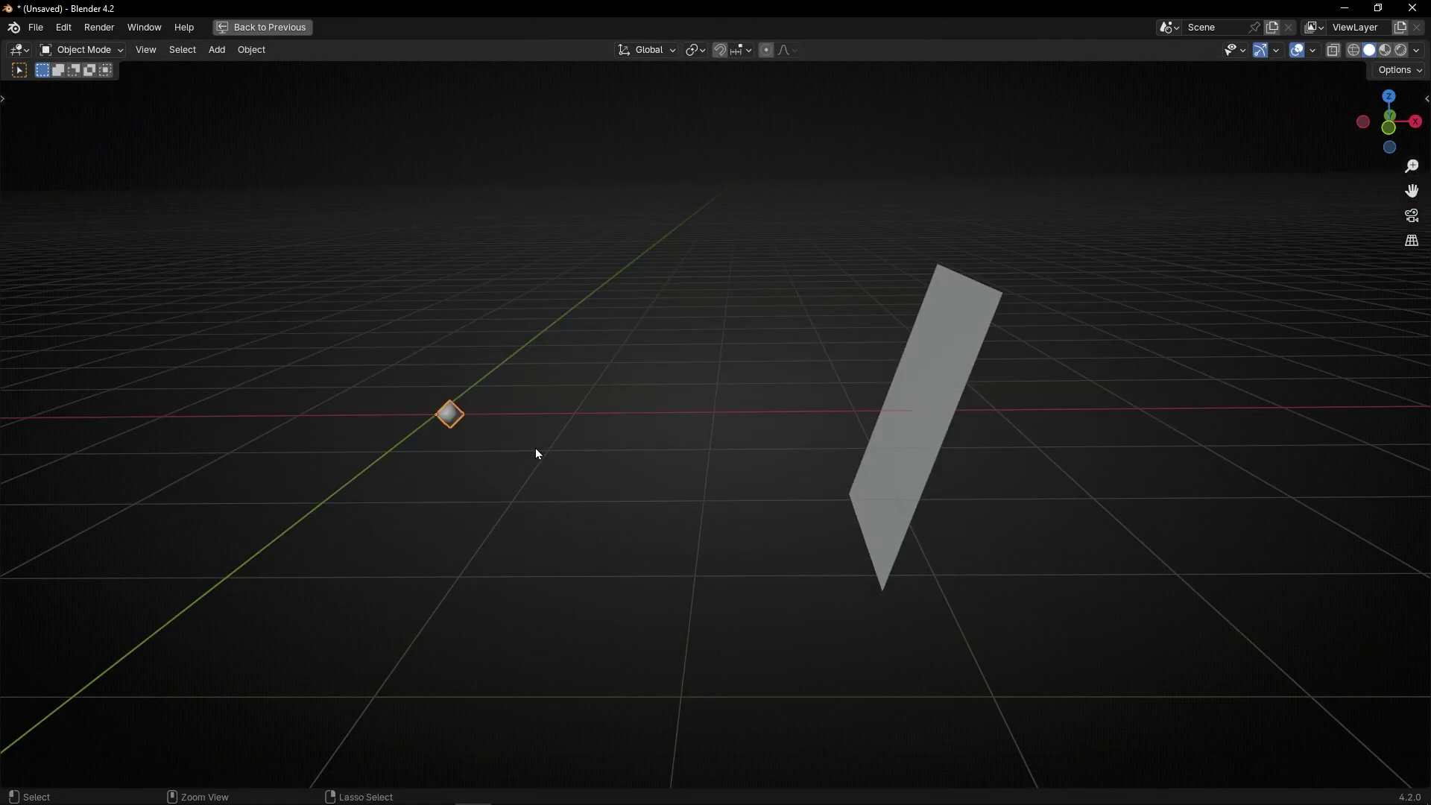
key(ctrl+space)
middle_drag(445, 576, 477, 516)
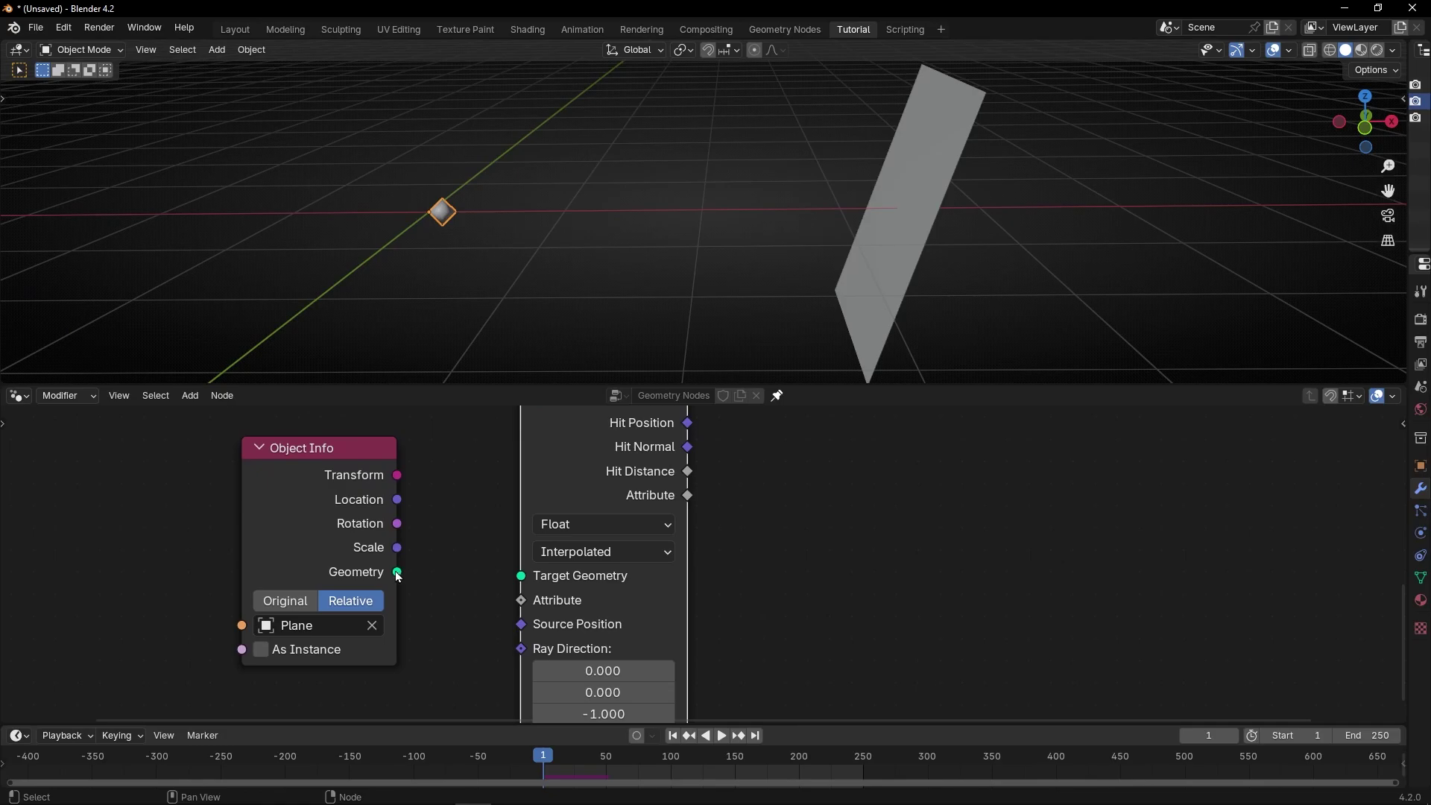
drag(399, 573, 521, 575)
scroll(535, 618, down, 2)
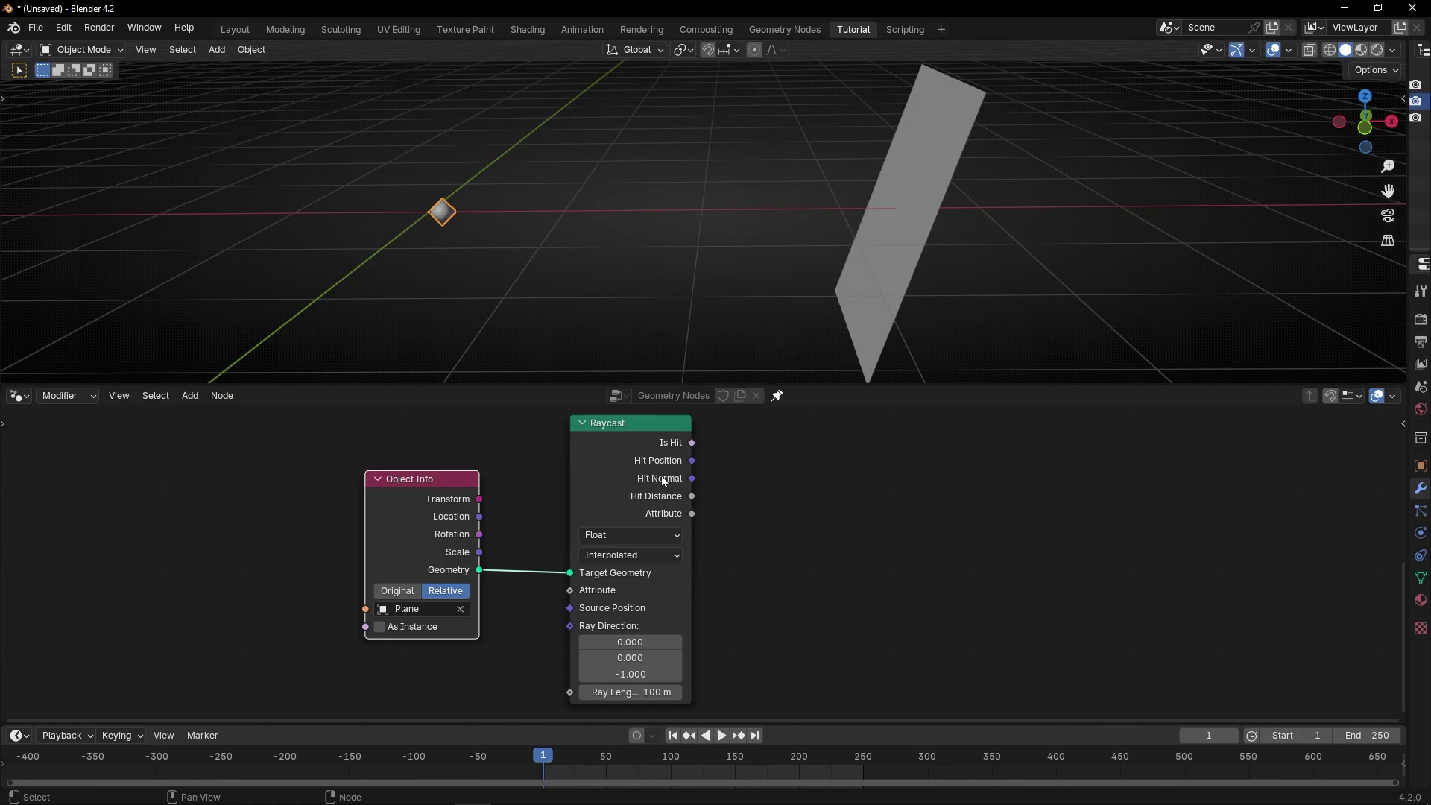
- Move the Set Position, Named Attribute, simulation output and Group Output nodes right to make room inside the simulation zone
key(ctrl+space)
middle_drag(781, 376, 728, 462)
scroll(727, 461, down, 5)
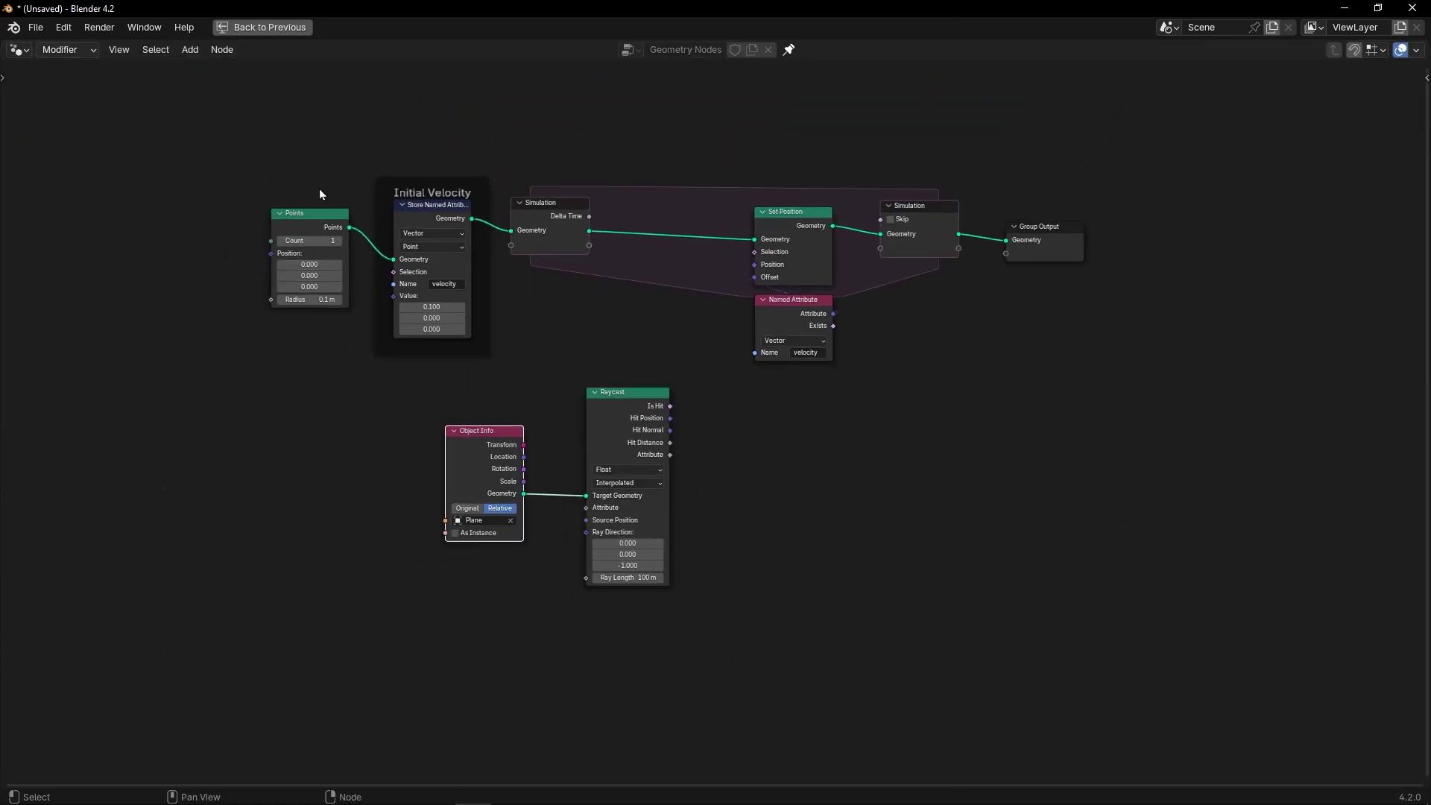
scroll(803, 404, down, 2)
scroll(812, 404, up, 8)
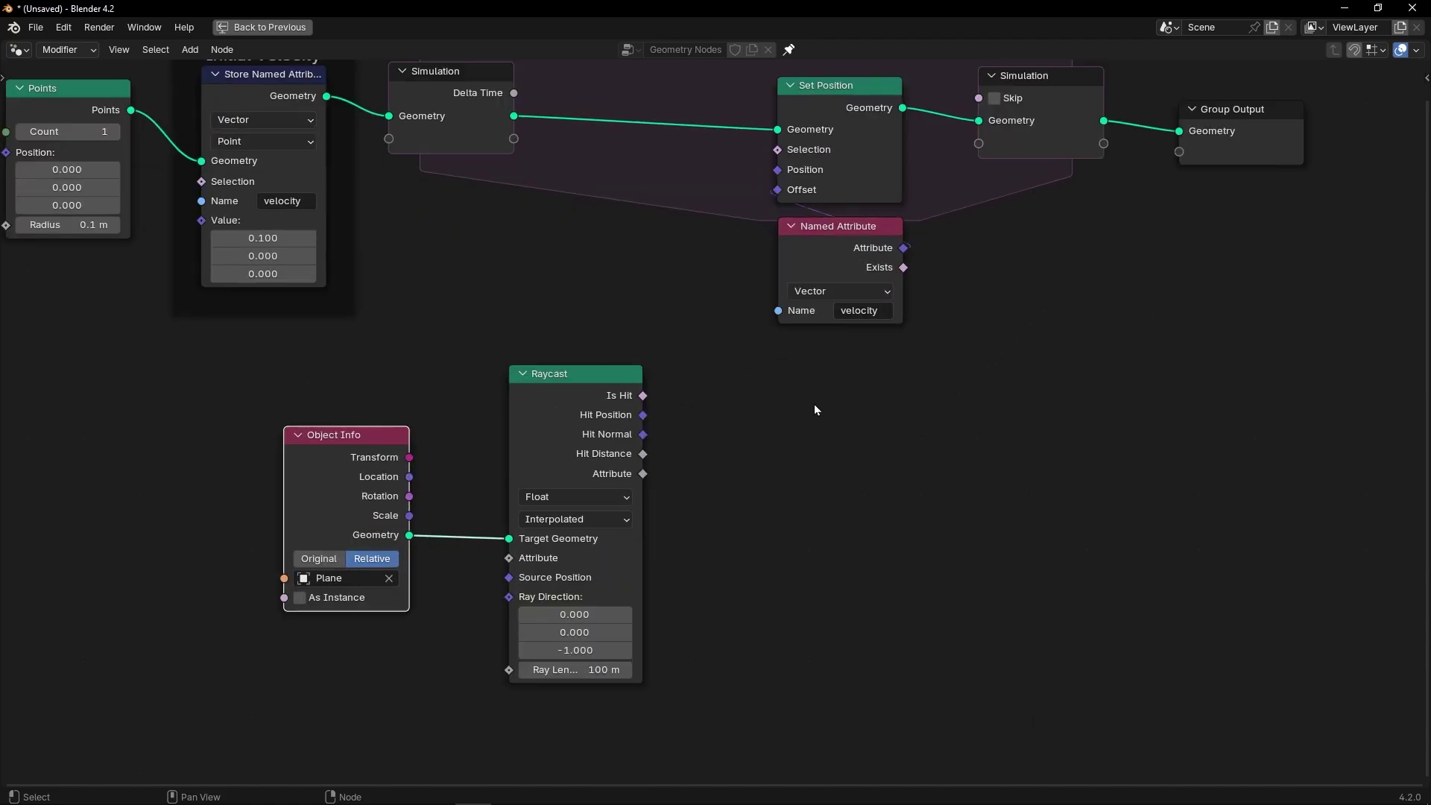
middle_drag(804, 424, 606, 525)
drag(541, 139, 1048, 460)
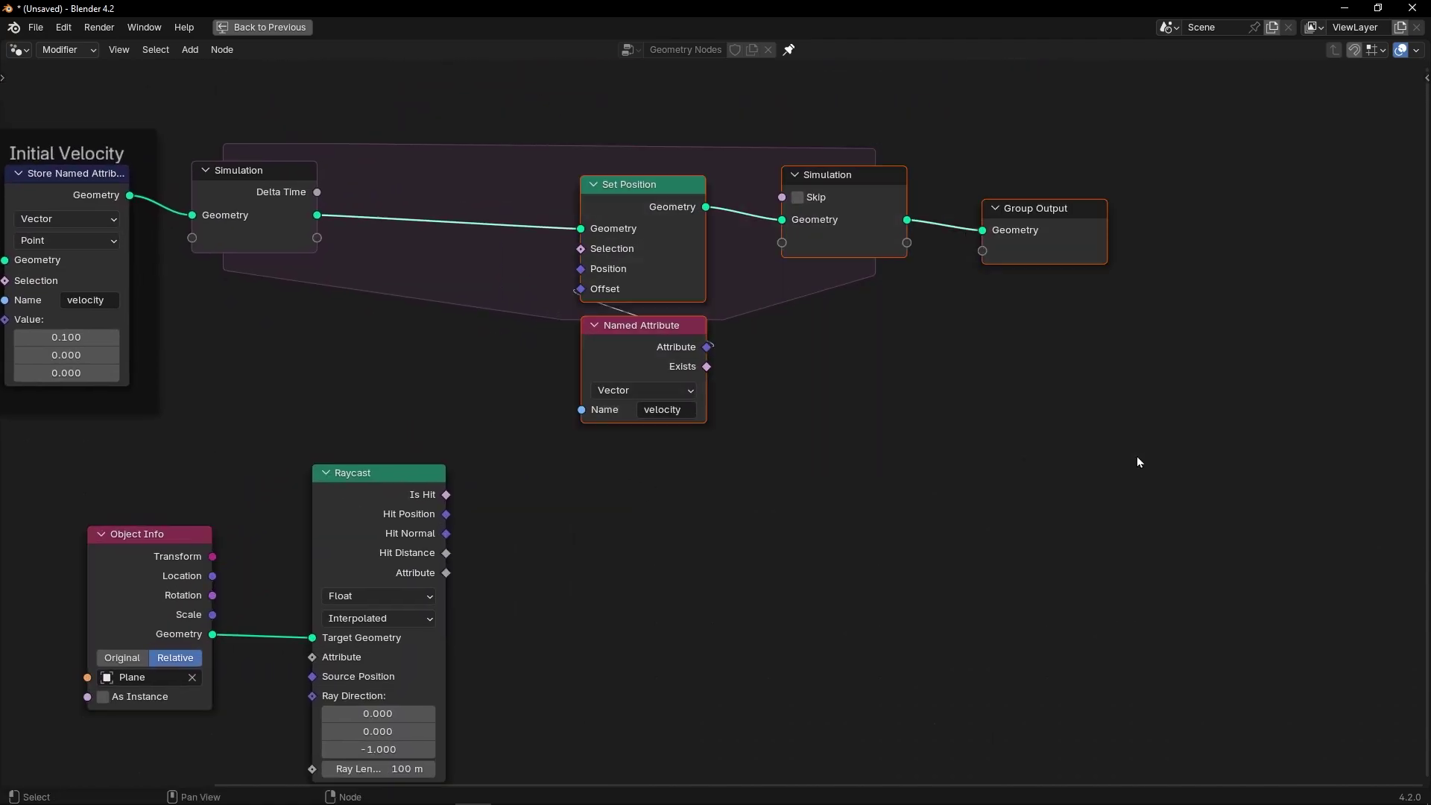
key(g)
click(859, 236)
- Insert a Store Named Attribute node on the geometry link between the simulation input and Set Position
middle_drag(336, 259, 472, 242)
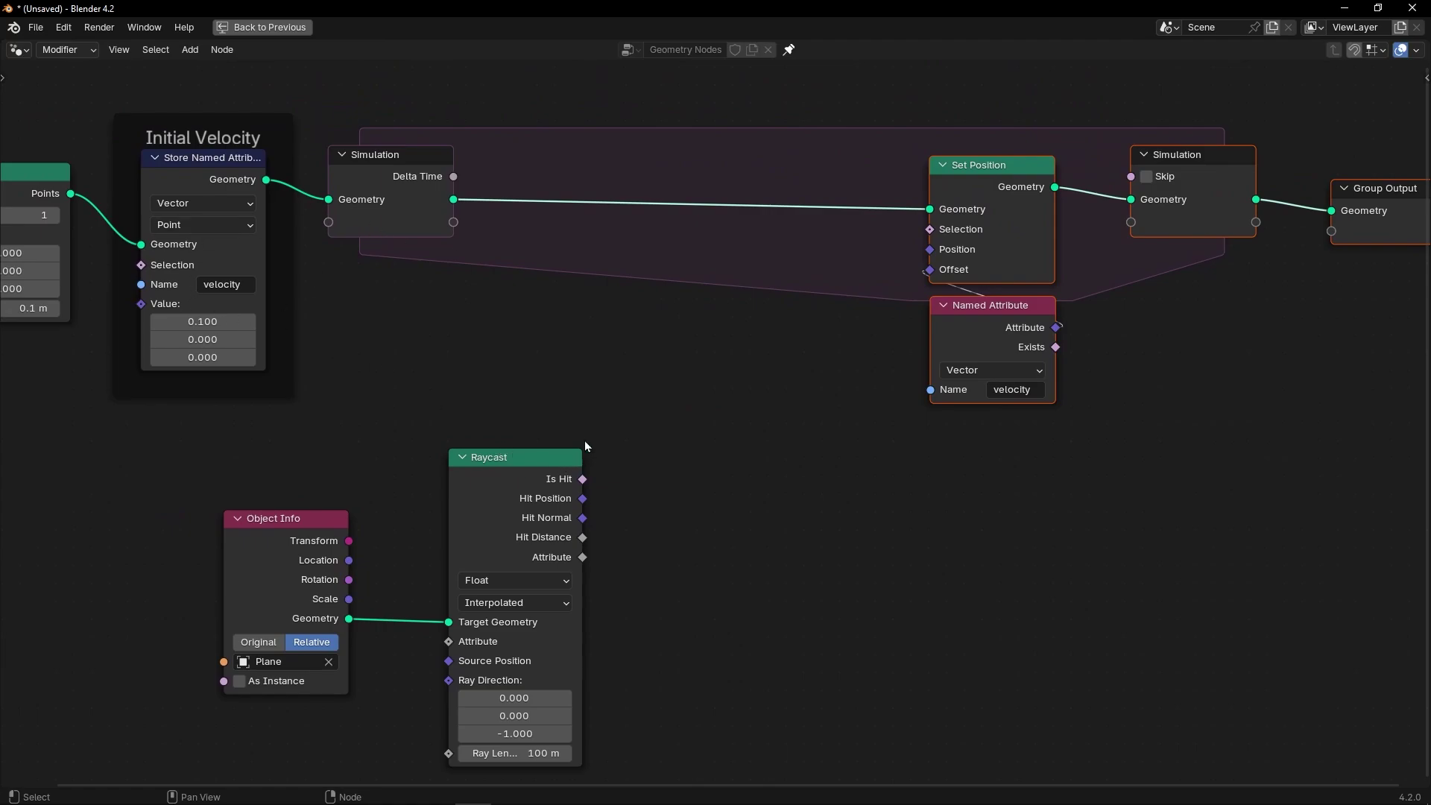
key(shift+a)
text(sto)
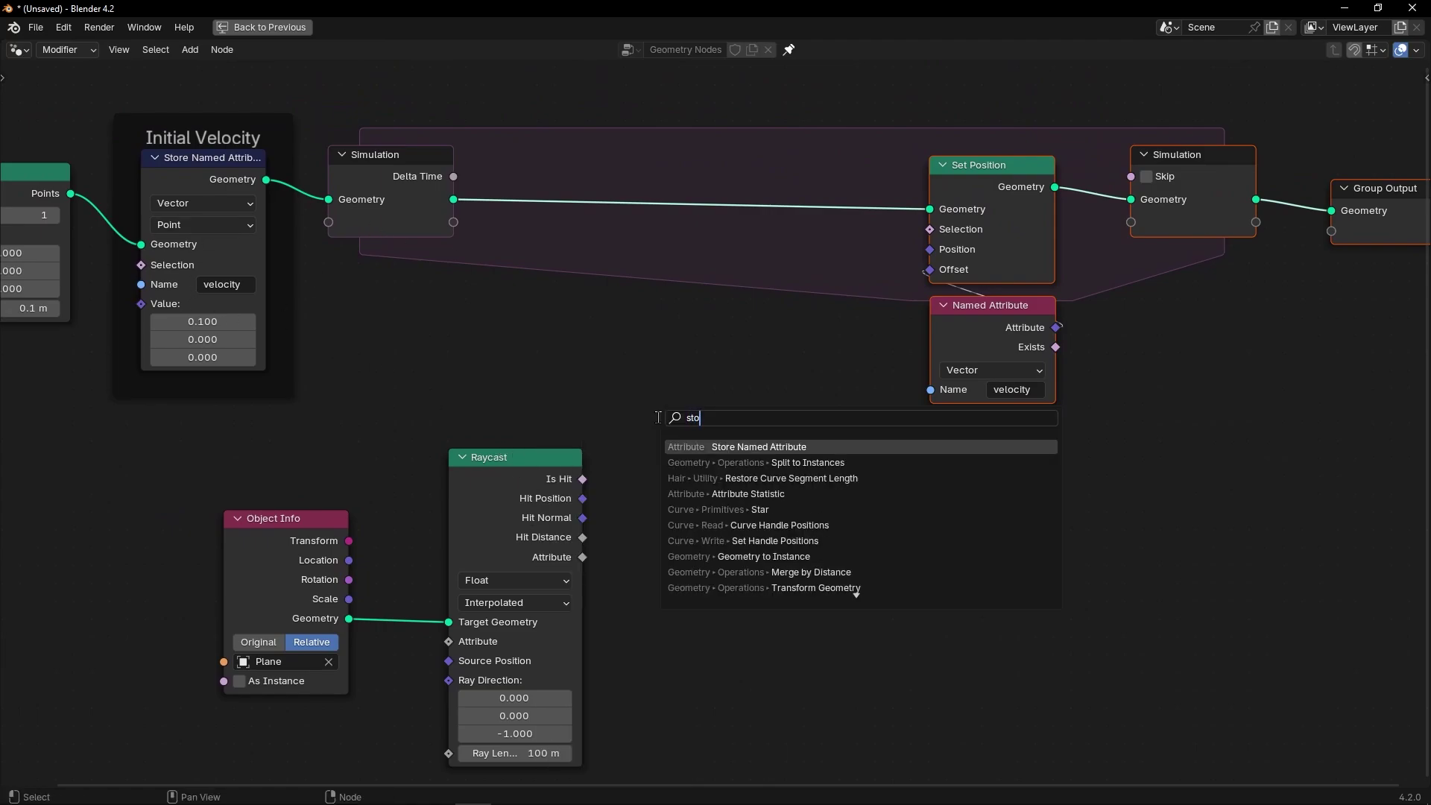
key(Return)
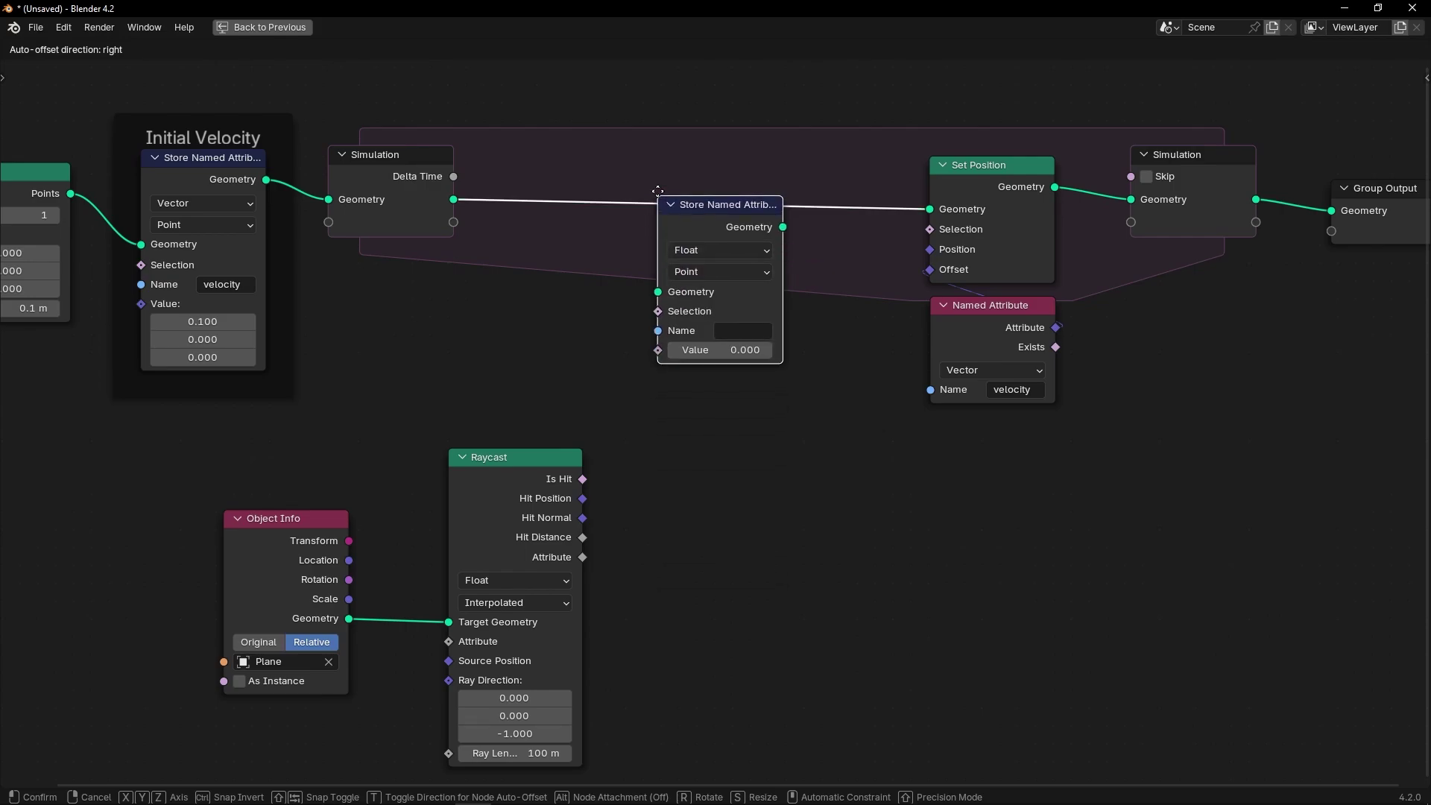
click(635, 145)
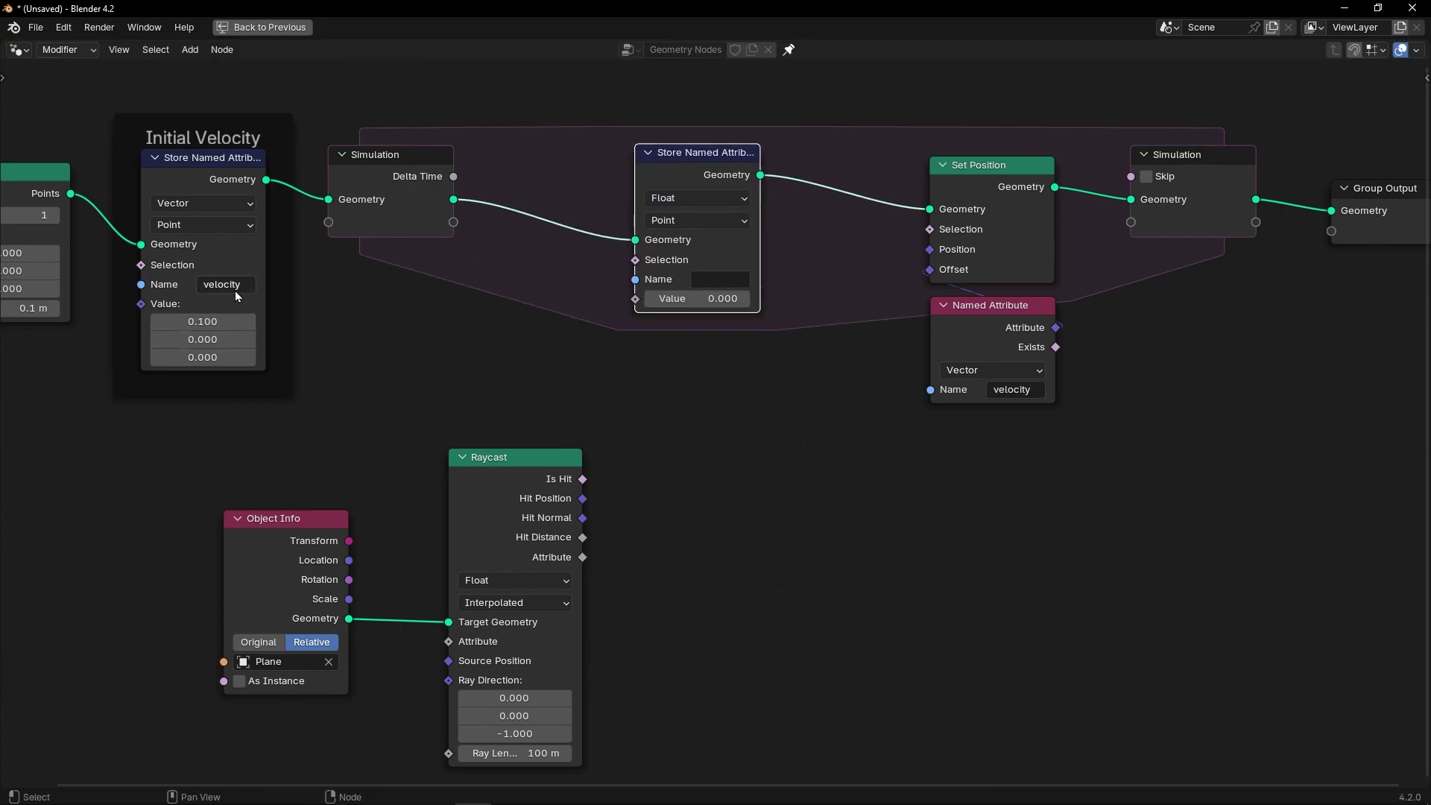
- Set the new Store Named Attribute node's data type to Vector and its attribute name to velocity
key(ctrl+c)
key(ctrl+v)
click(705, 200)
click(674, 280)
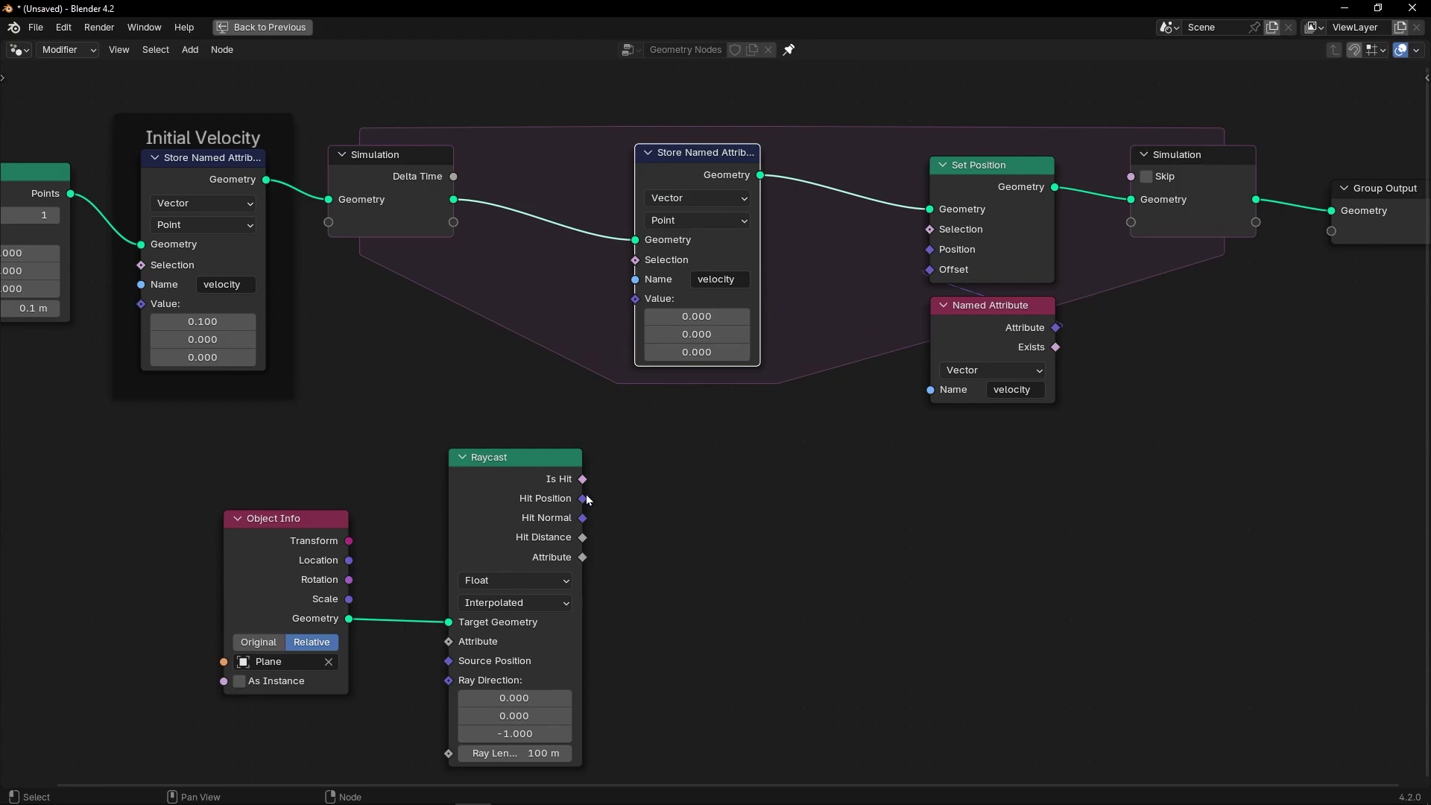
- Play and stop the simulation twice to check the point's movement with the zero velocity stored inside the zone
key(ctrl+space)
key(space)
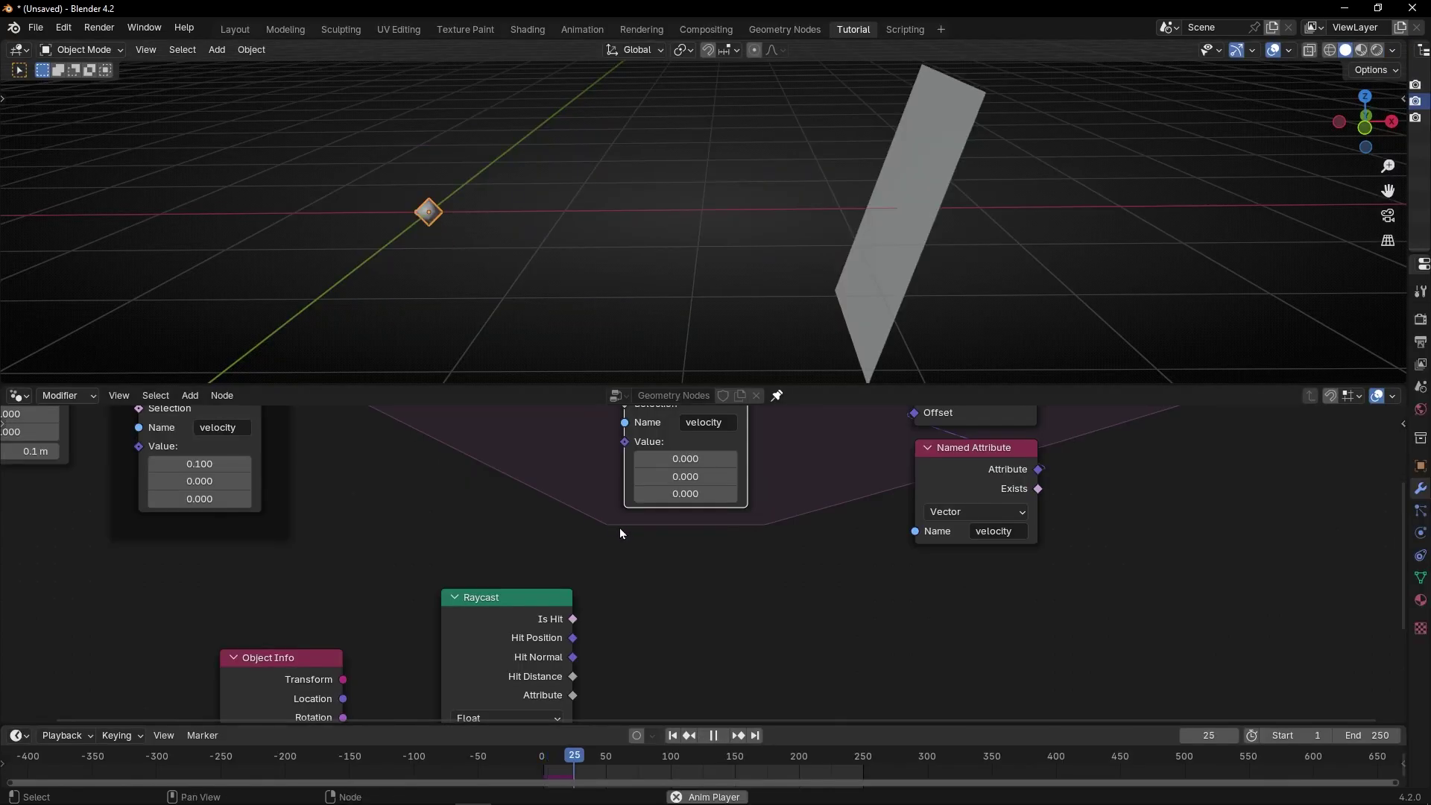
key(space)
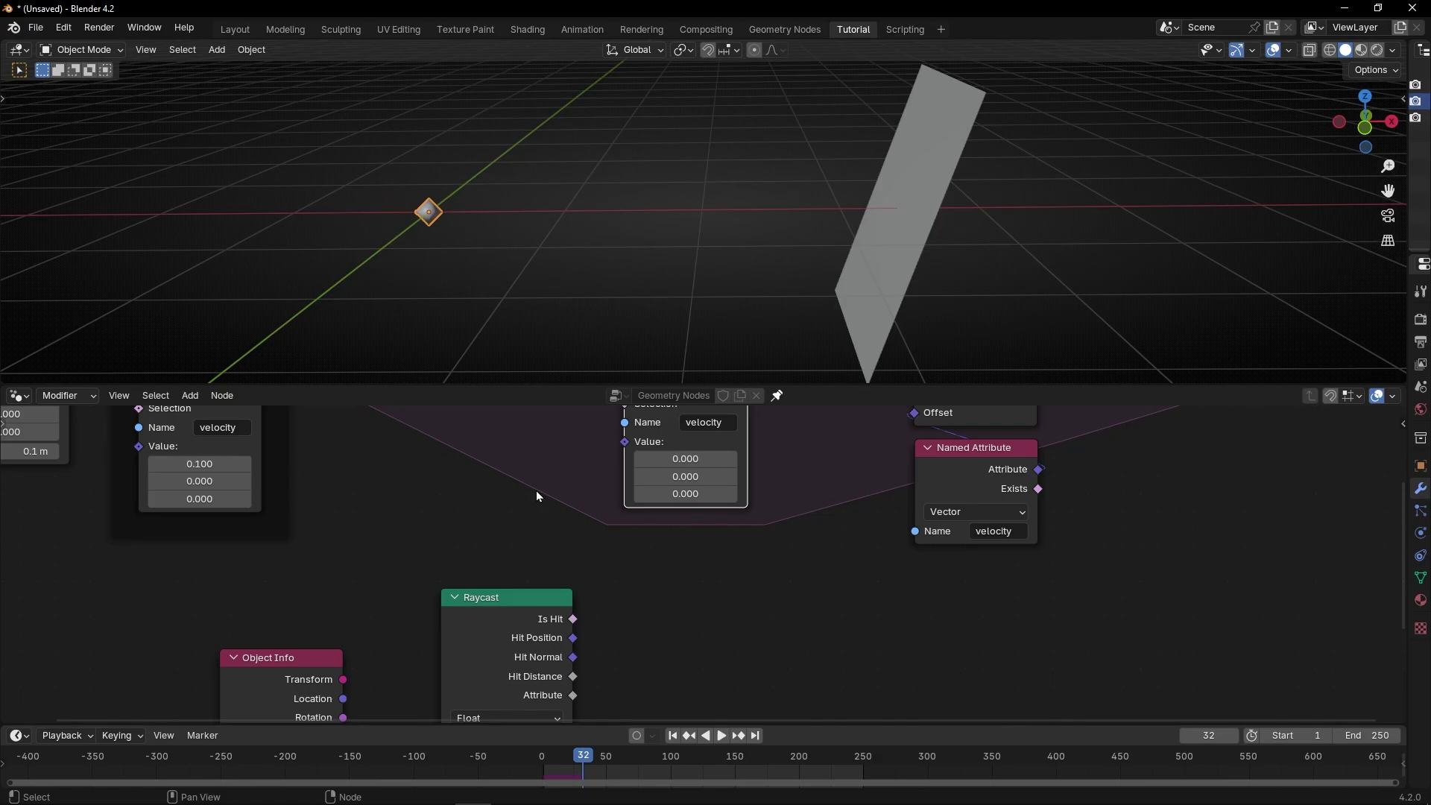
key(Home)
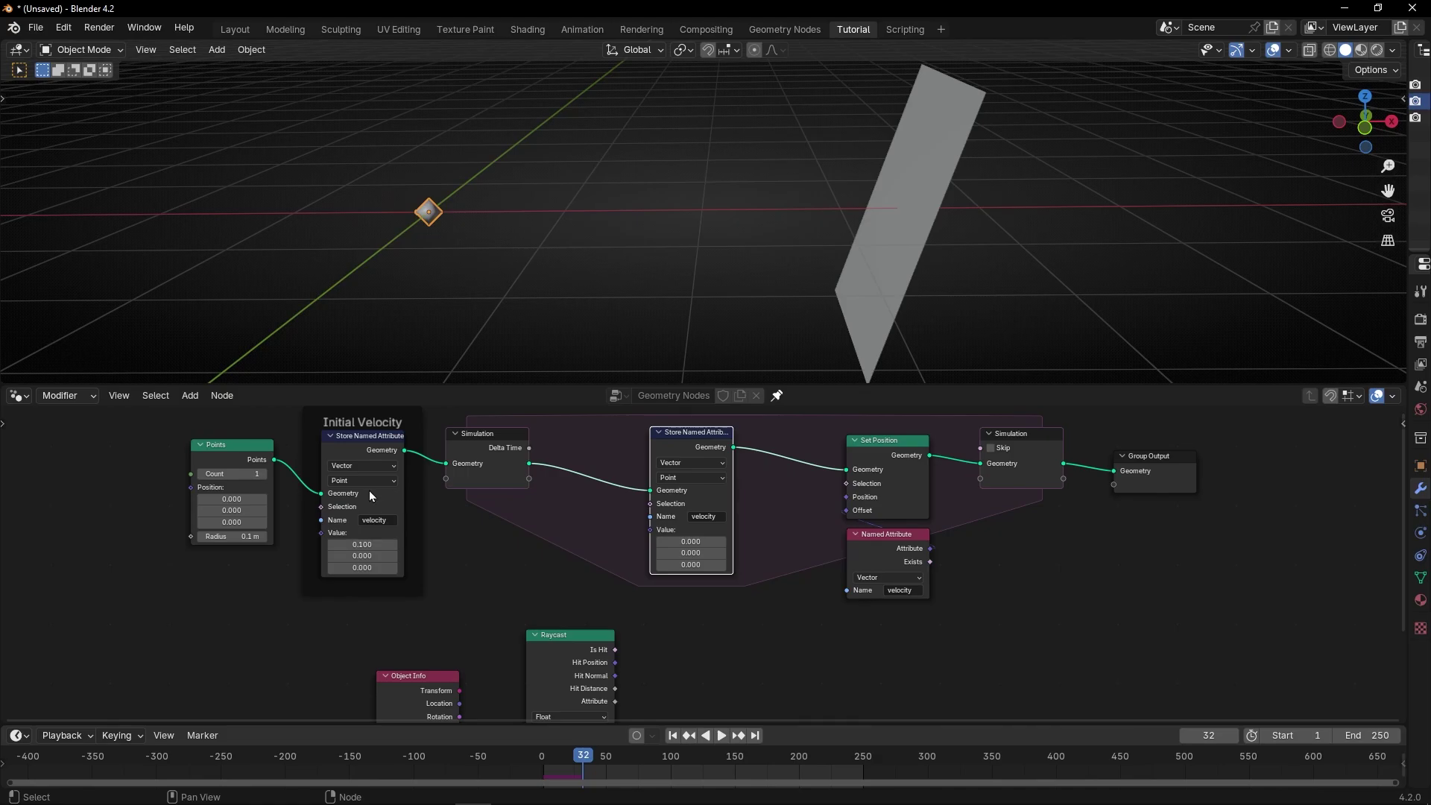
scroll(703, 563, up, 1)
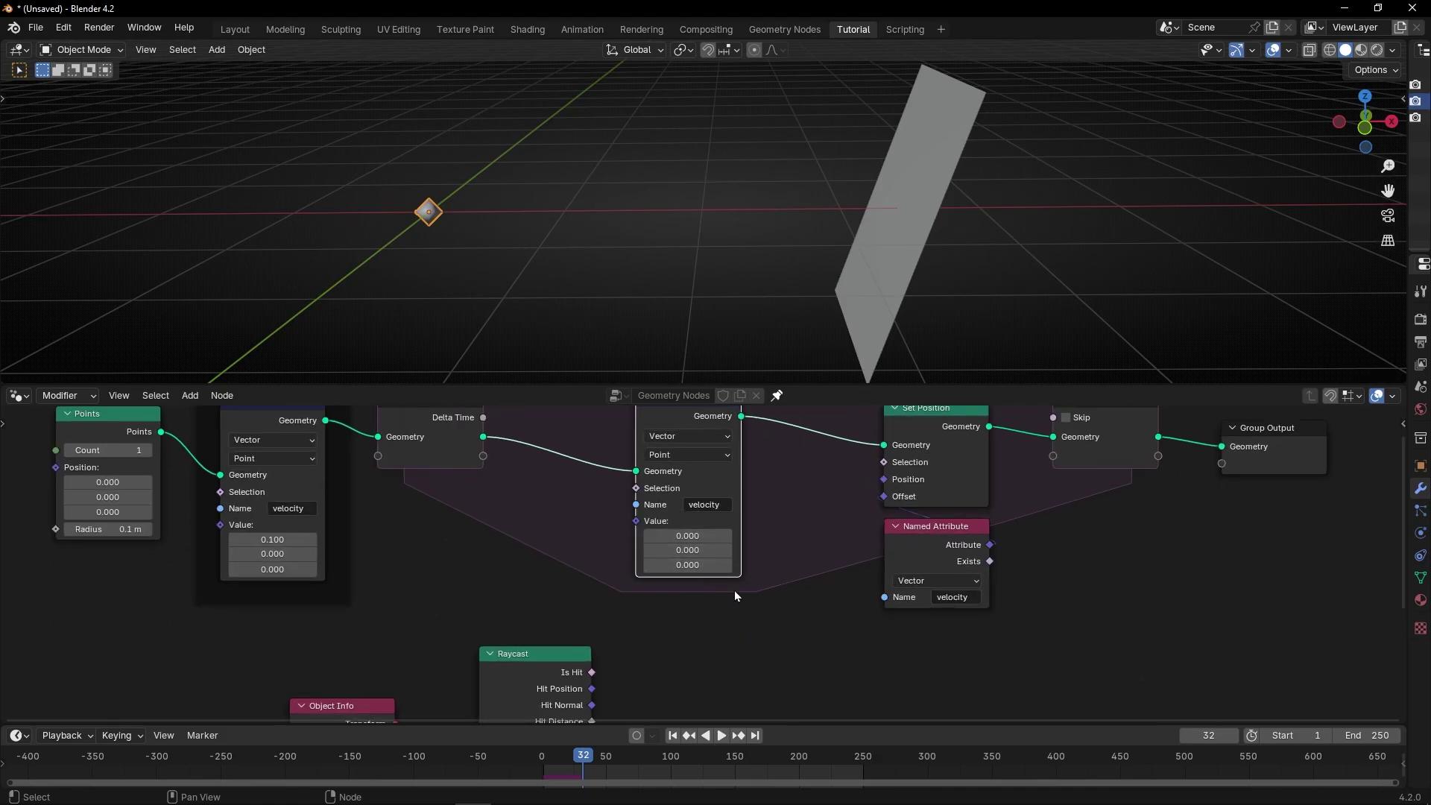
key(space)
key(space)
- Try an X value of -0.9 in the simulation zone's Store Named Attribute node, play from the first frame, and return there
middle_drag(684, 607, 676, 649)
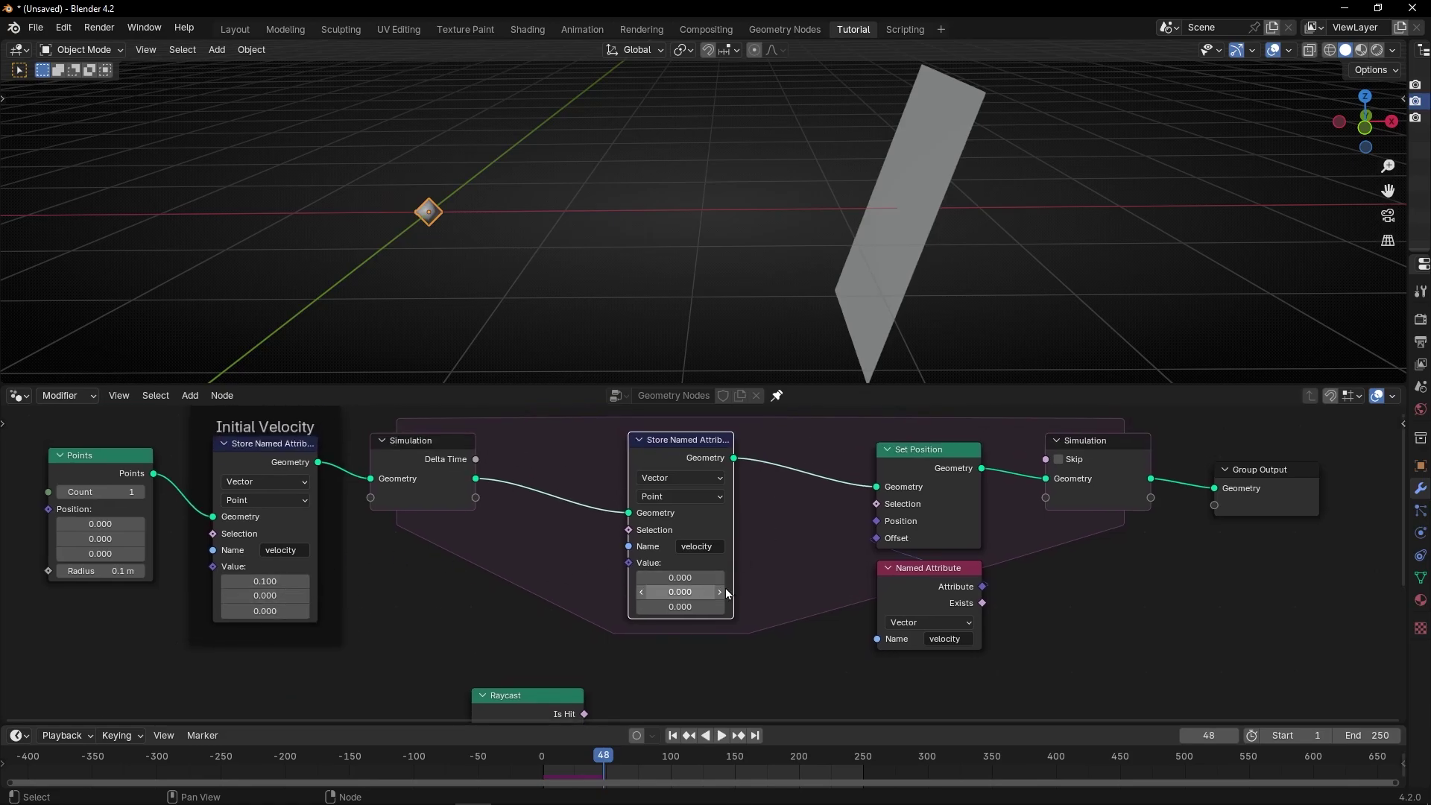
drag(679, 577, 615, 577)
click(676, 736)
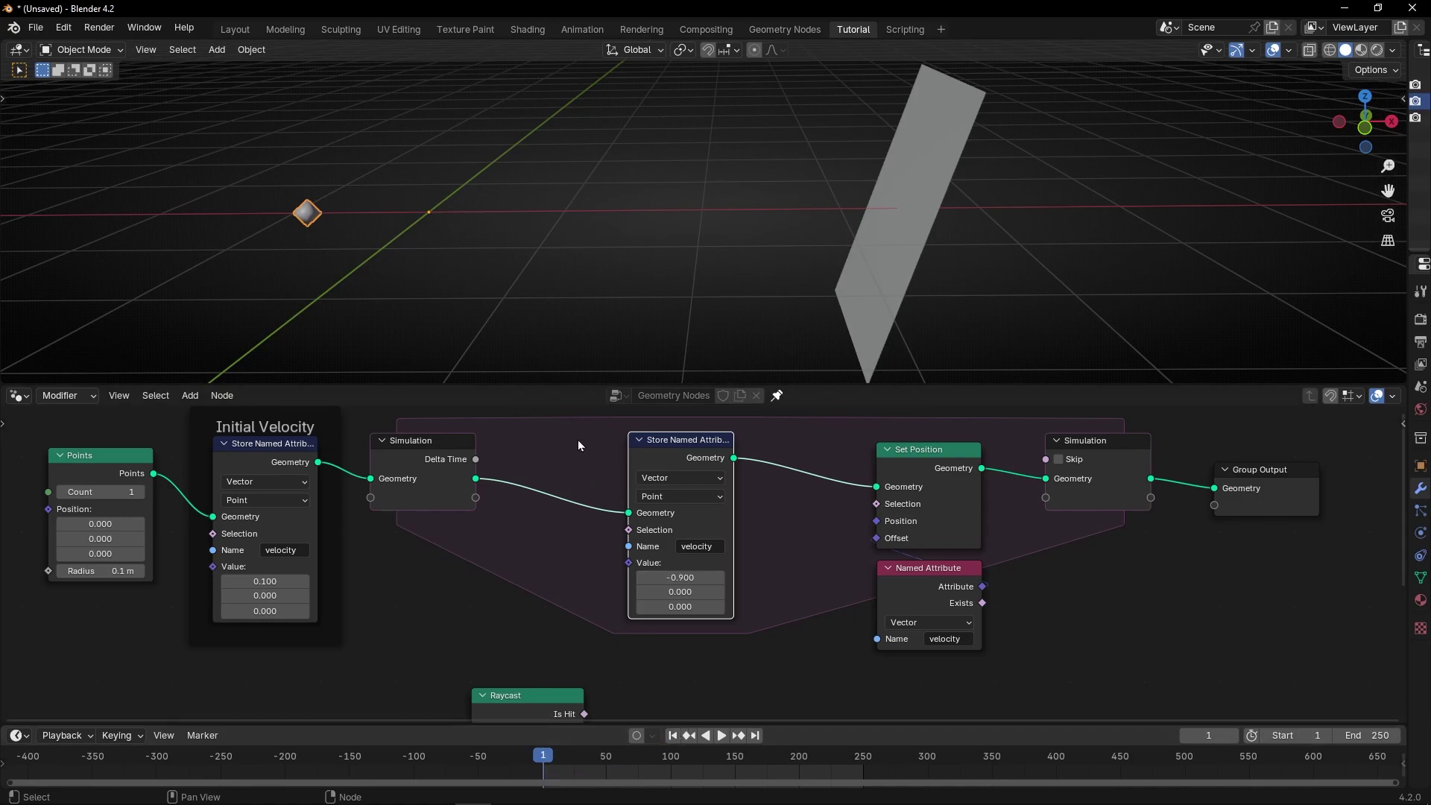
key(space)
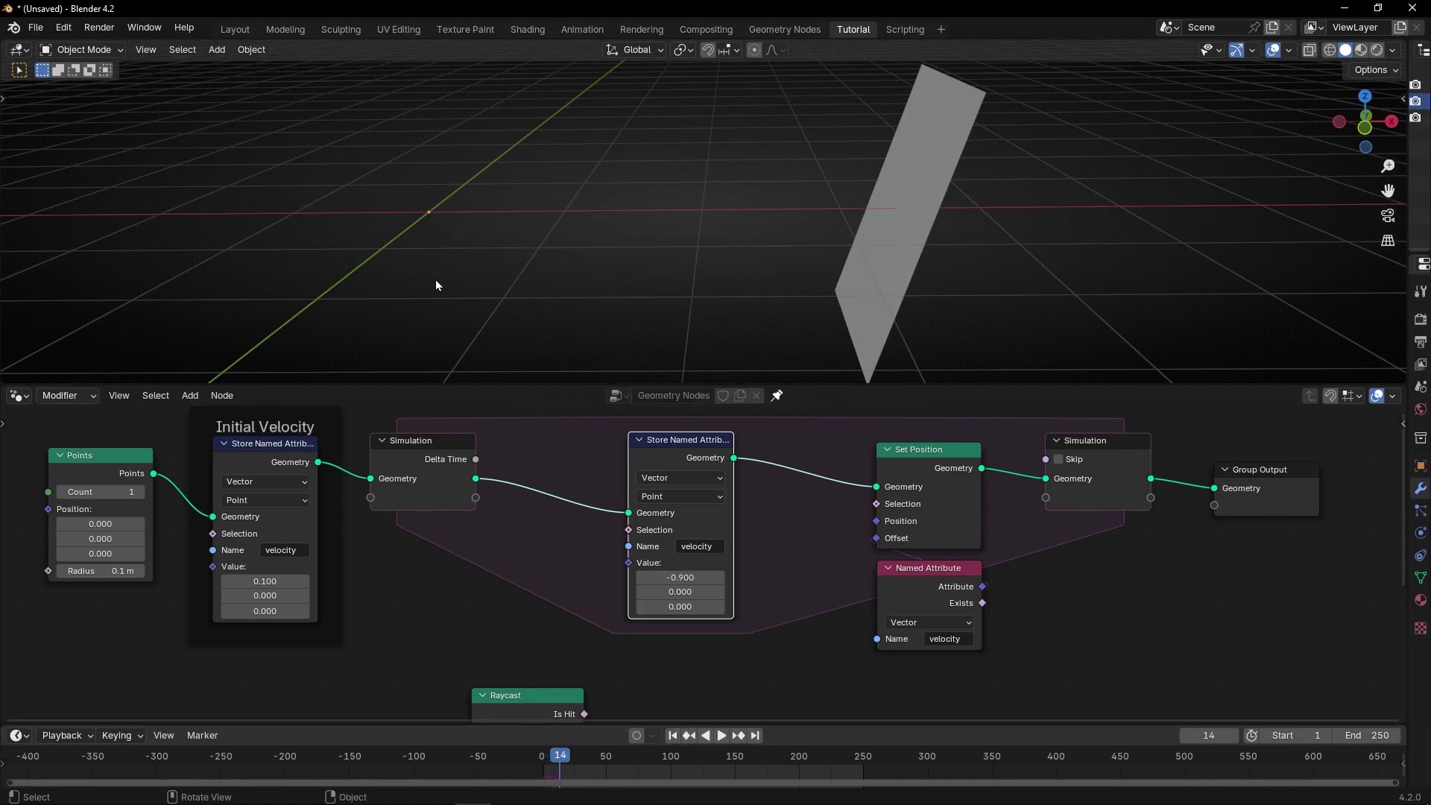
click(673, 736)
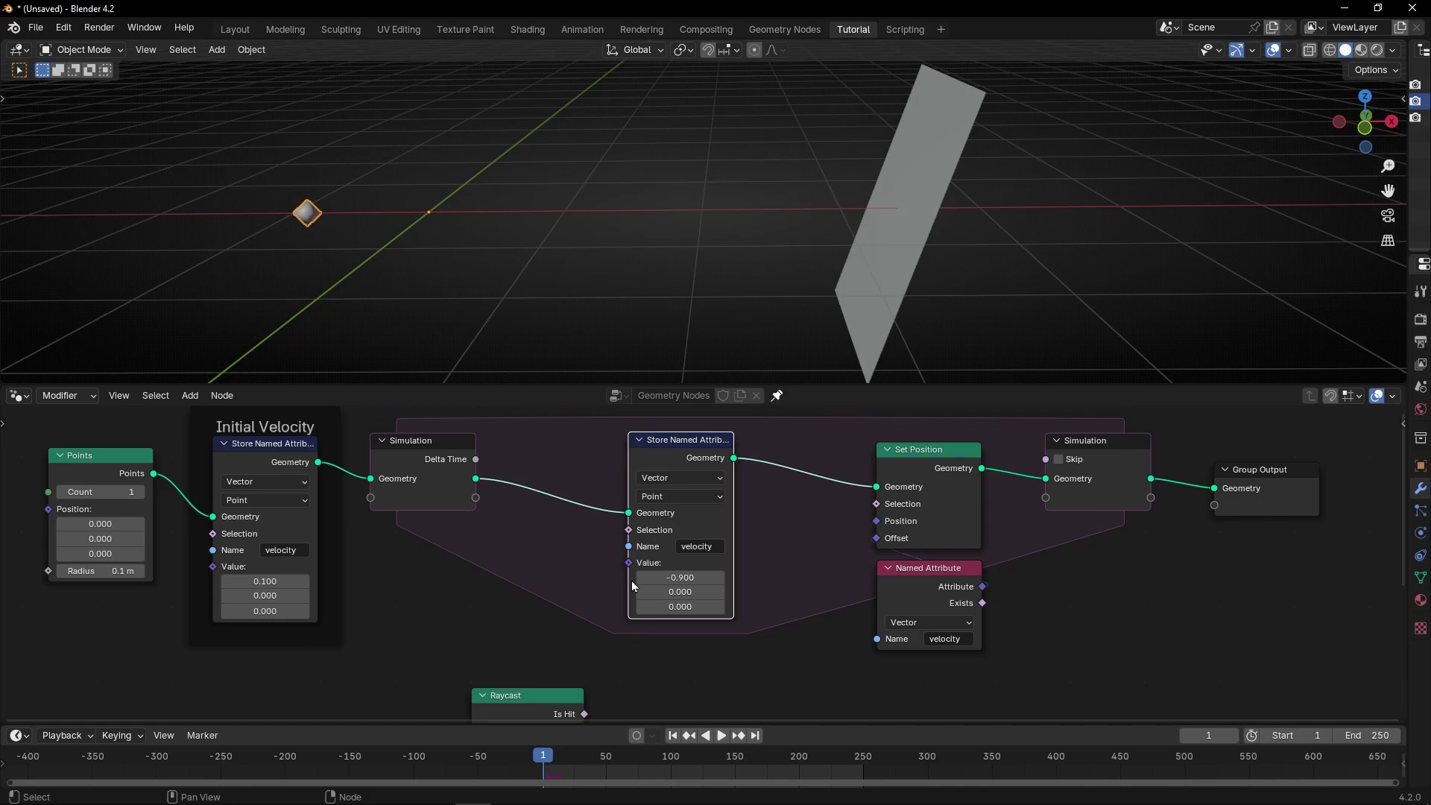
- Set the X value of the simulation zone's Store Named Attribute node to 0
mouse_move(602, 629)
middle_down()
mouse_move(615, 585)
mouse_move(615, 607)
middle_up()
click(710, 558)
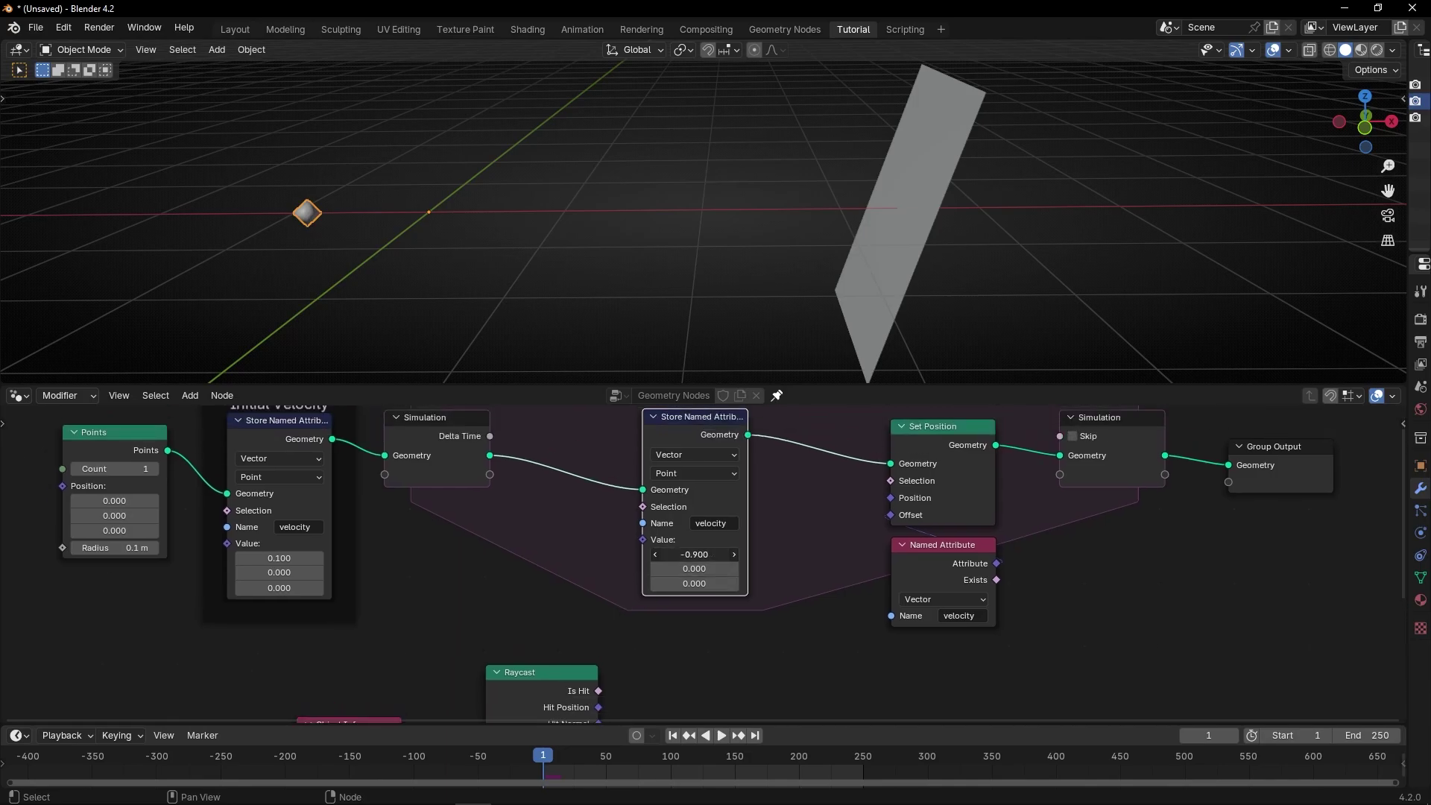
text(0)
key(Return)
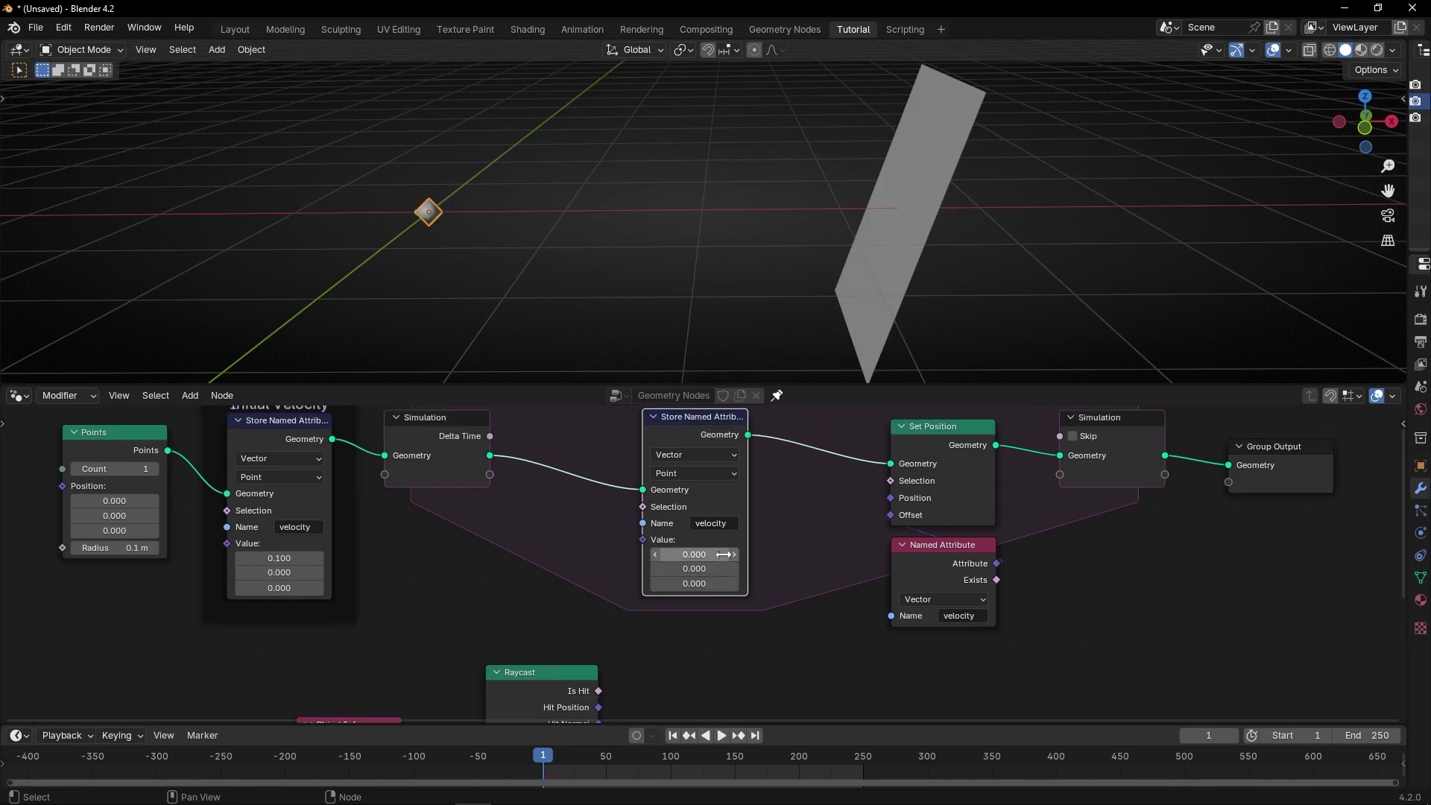
- Mute the zone's Store Named Attribute node, play the simulation to compare, return to the first frame, and unmute the node
key(m)
key(space)
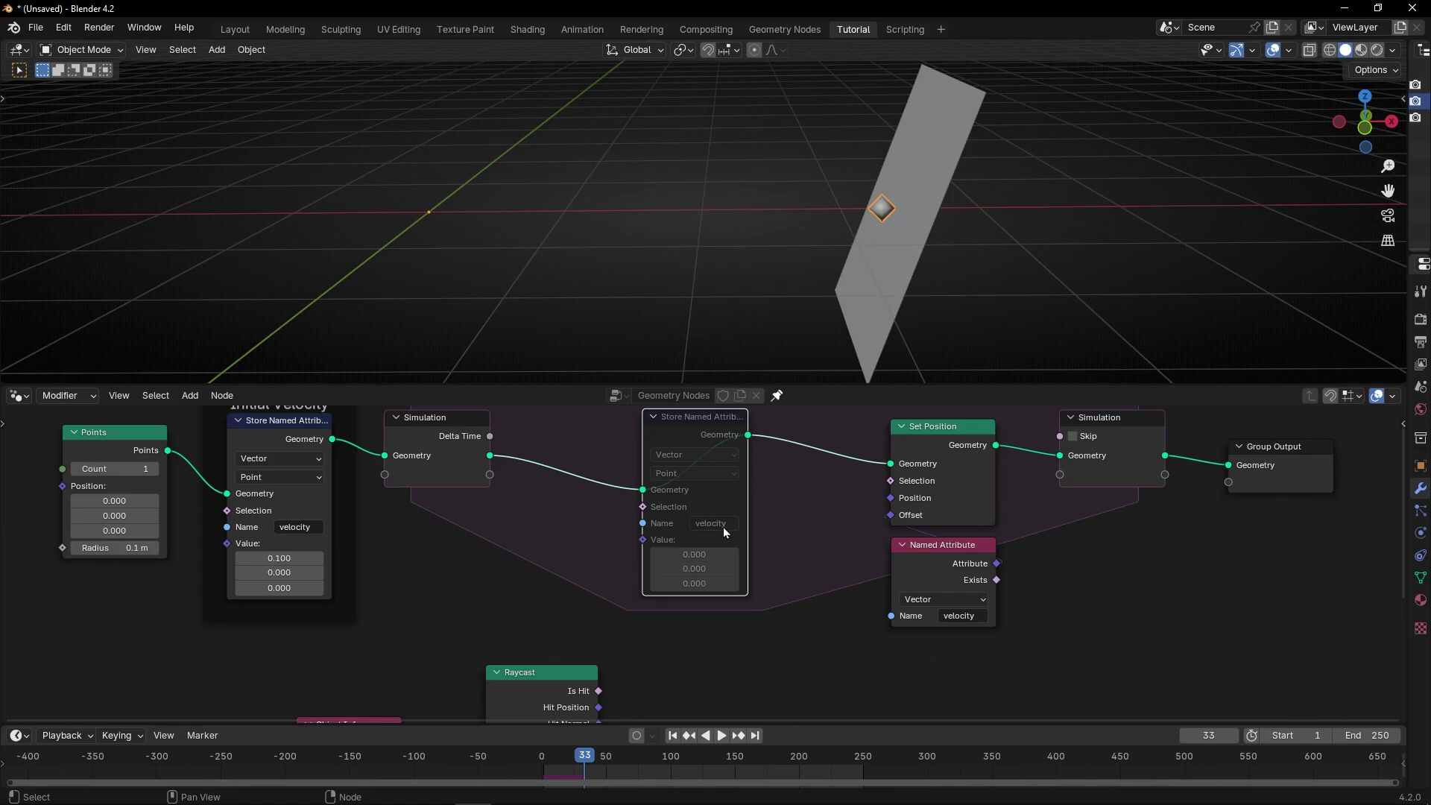
click(674, 736)
key(m)
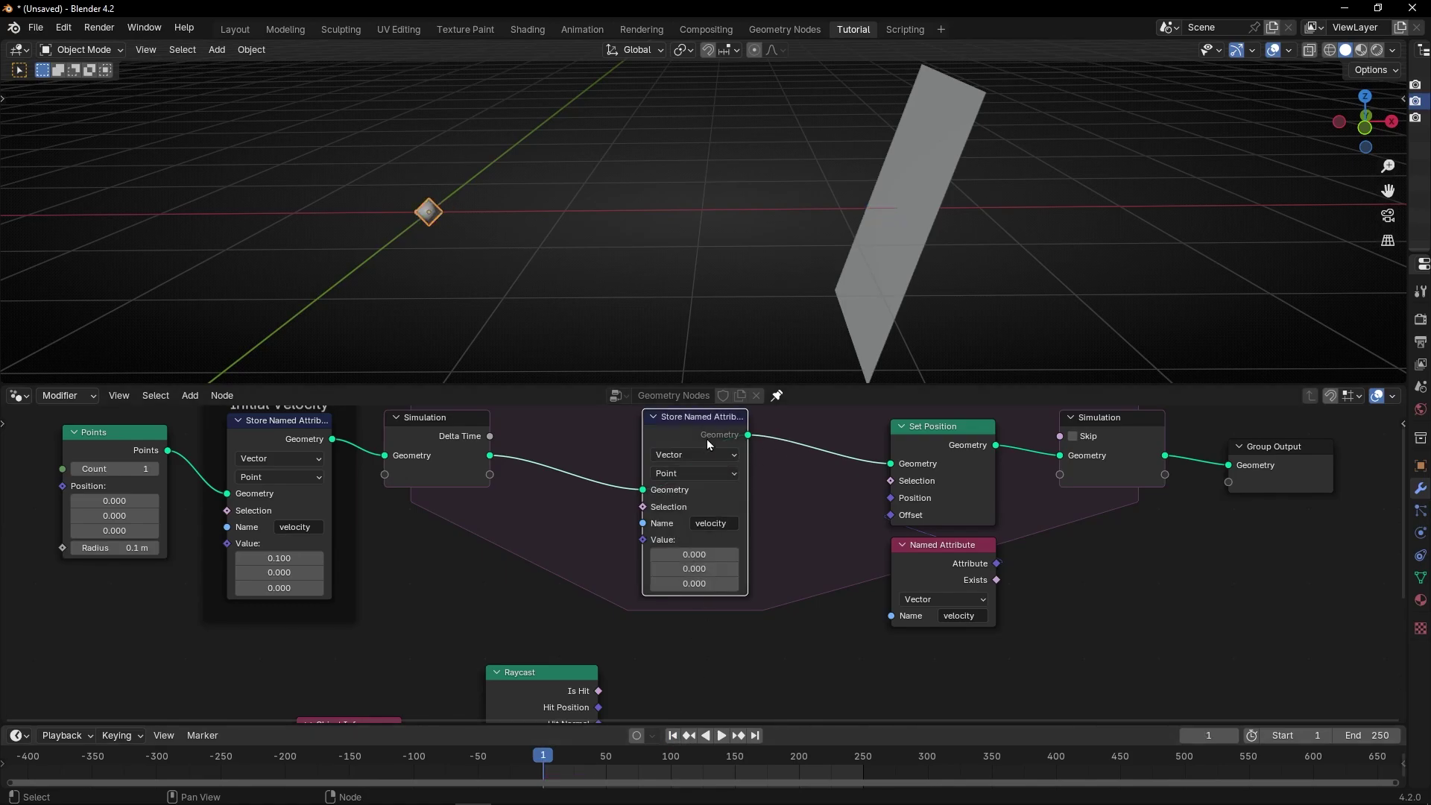
middle_drag(697, 583, 763, 517)
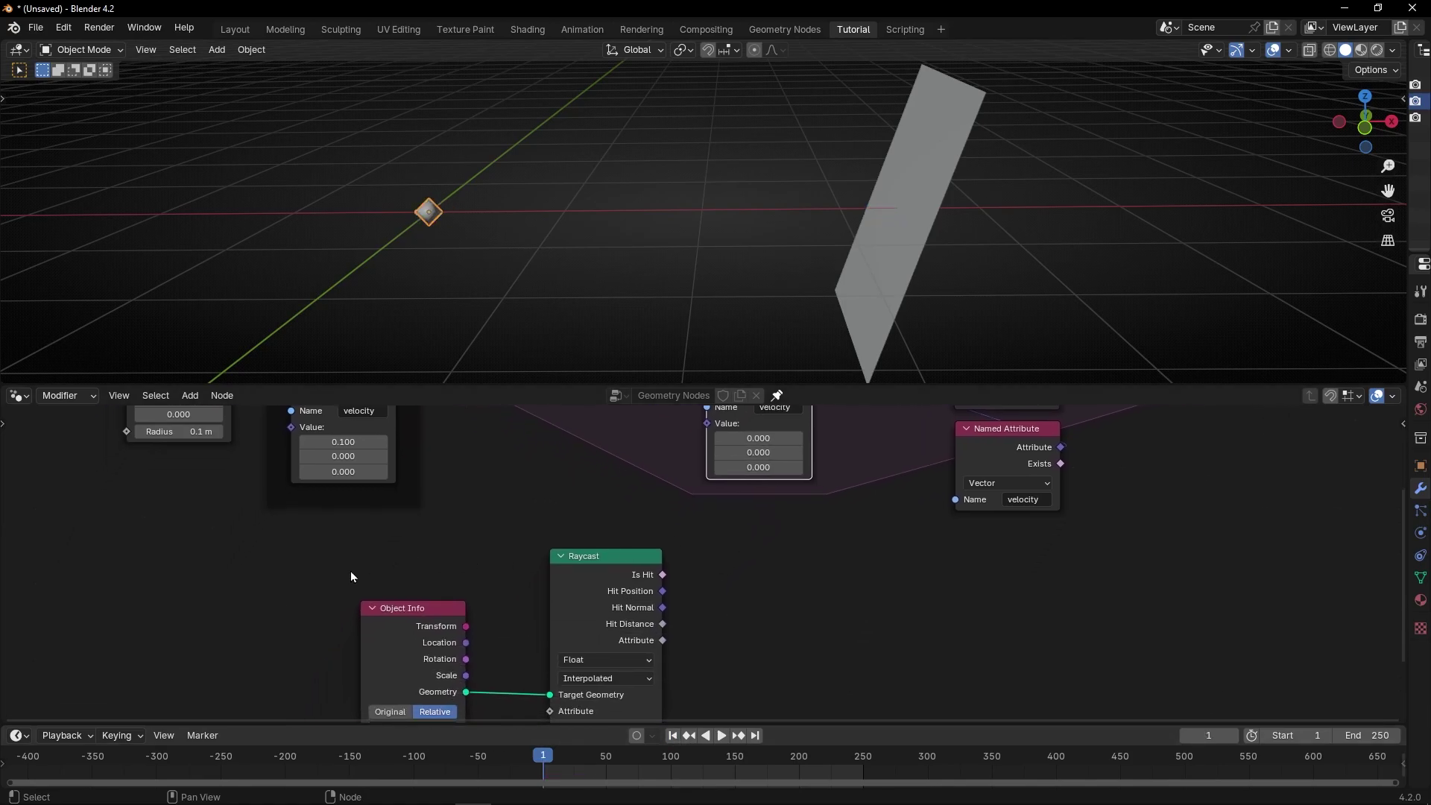
- Move the Object Info and Raycast nodes together further left, making room beside the Raycast outputs
drag(350, 570, 603, 651)
key(g)
click(444, 637)
click(551, 517)
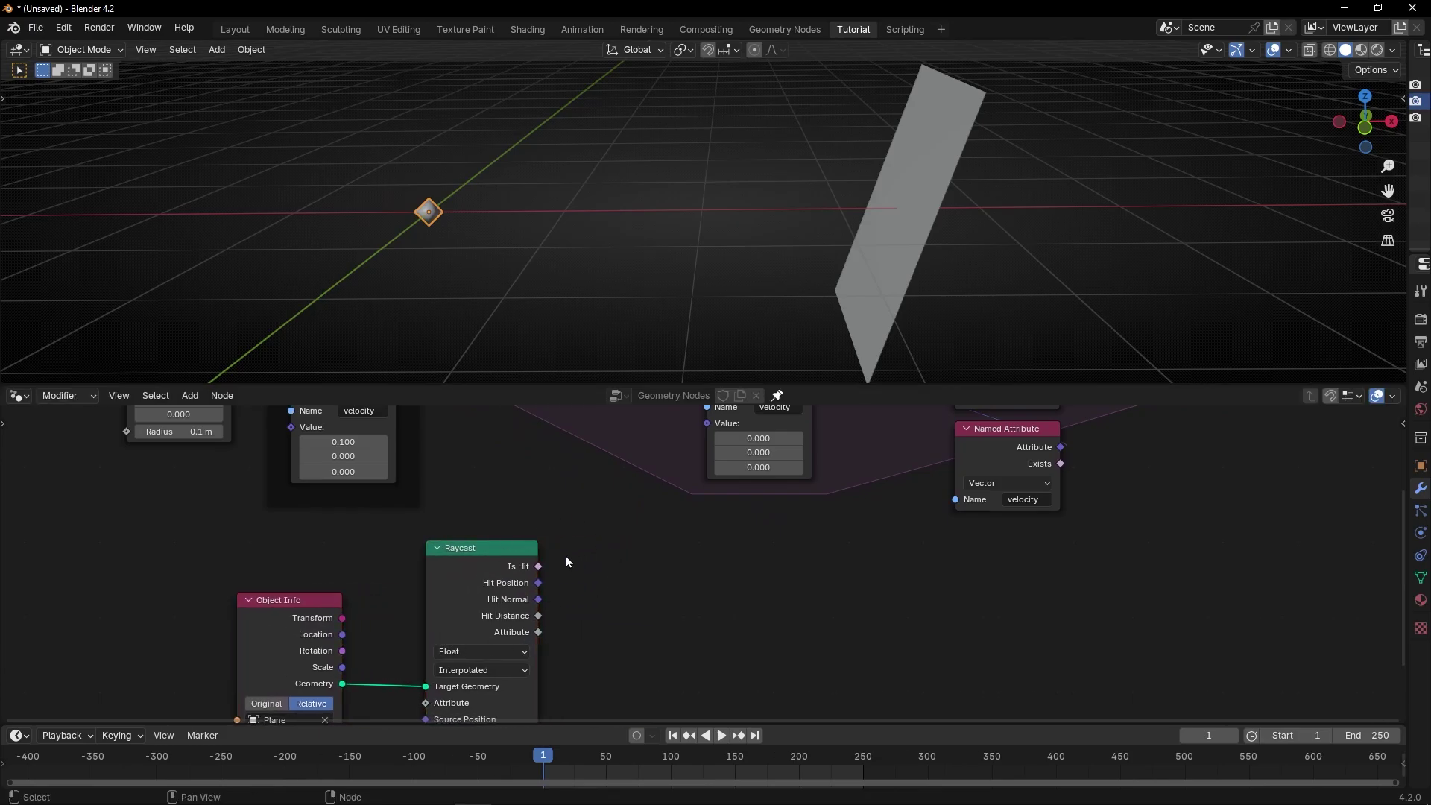
- Add a Switch node driven by the Raycast node's Is Hit output and set its input type to Vector
scroll(566, 559, up, 2)
middle_drag(461, 562, 547, 531)
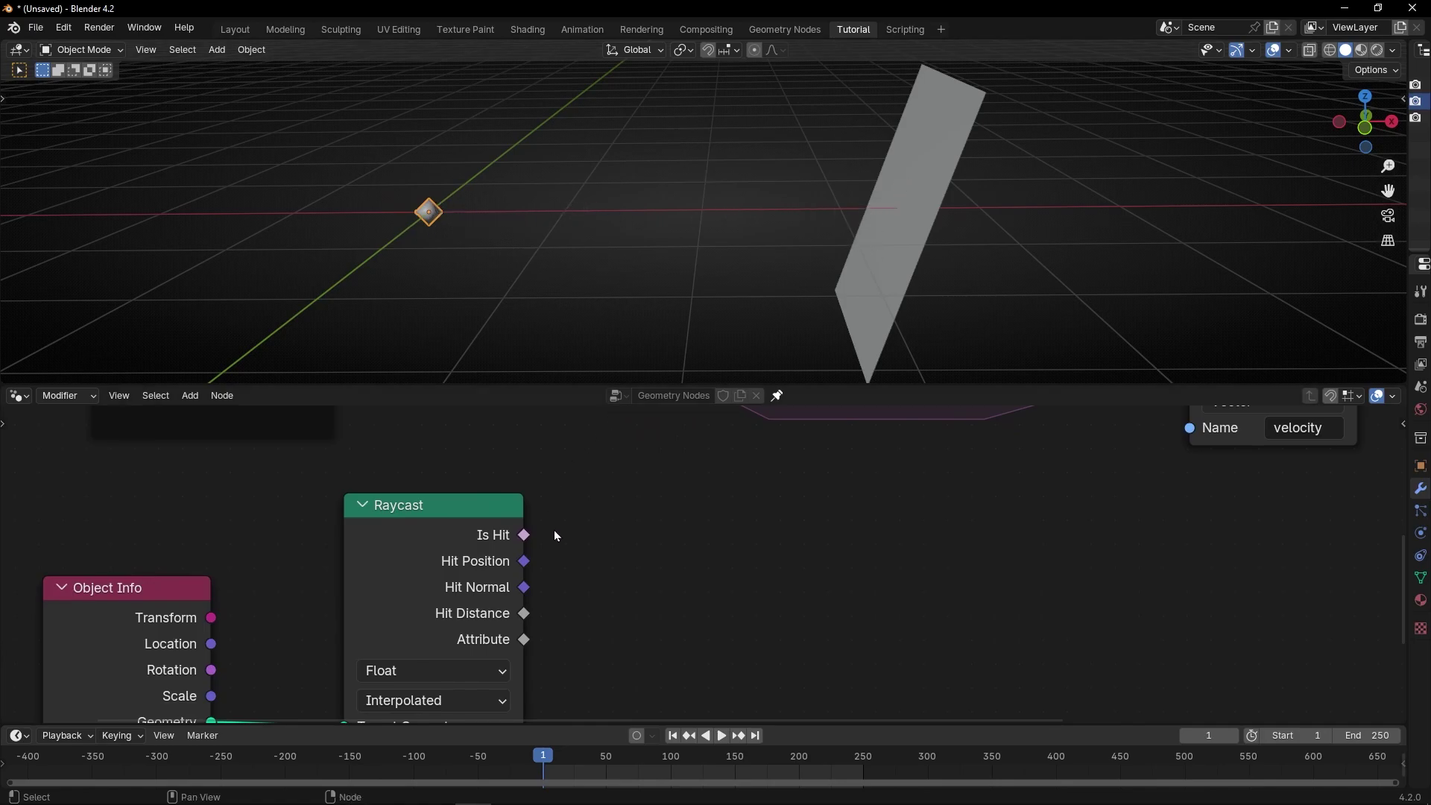
drag(526, 535, 722, 523)
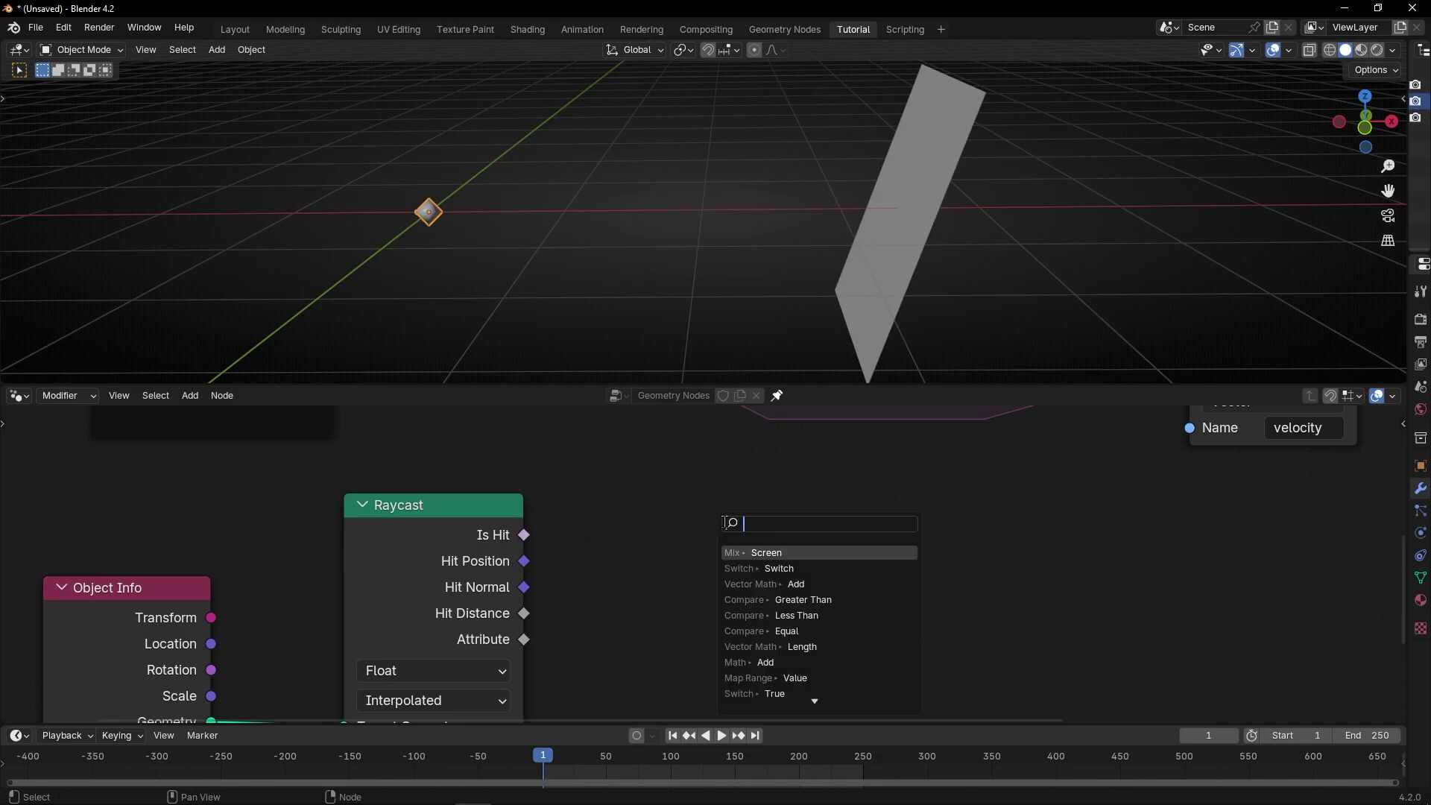
text(swi)
key(Return)
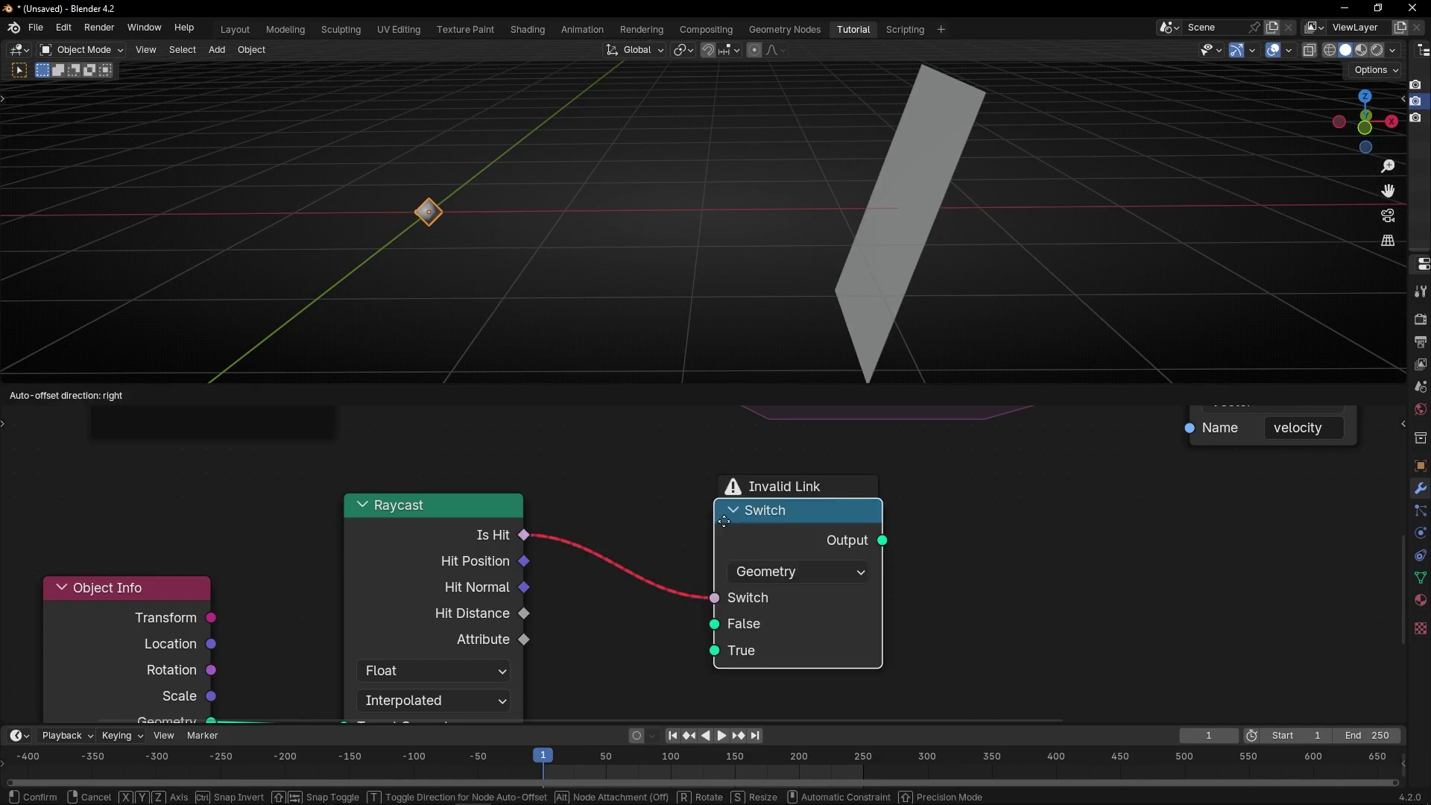
click(724, 477)
click(743, 526)
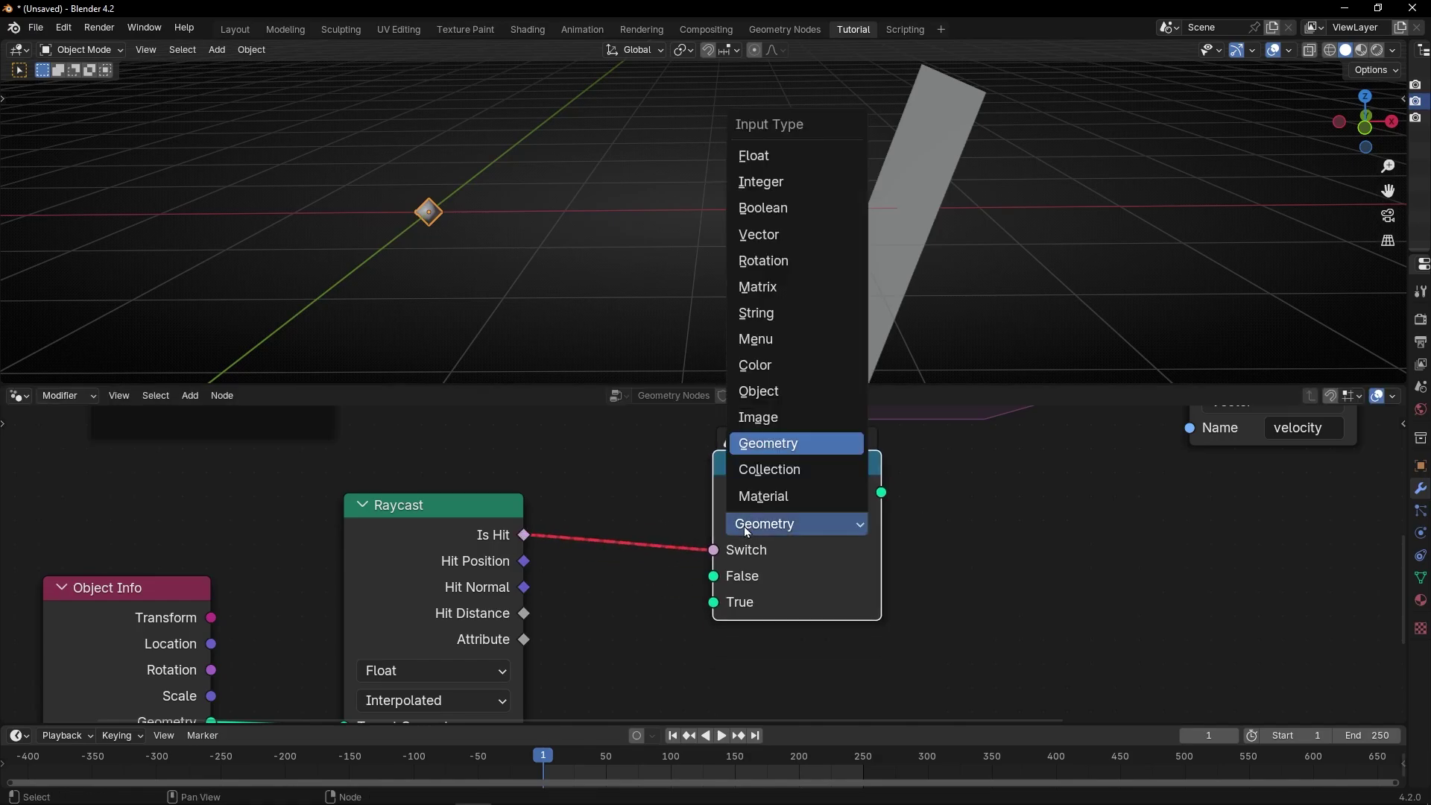
click(770, 235)
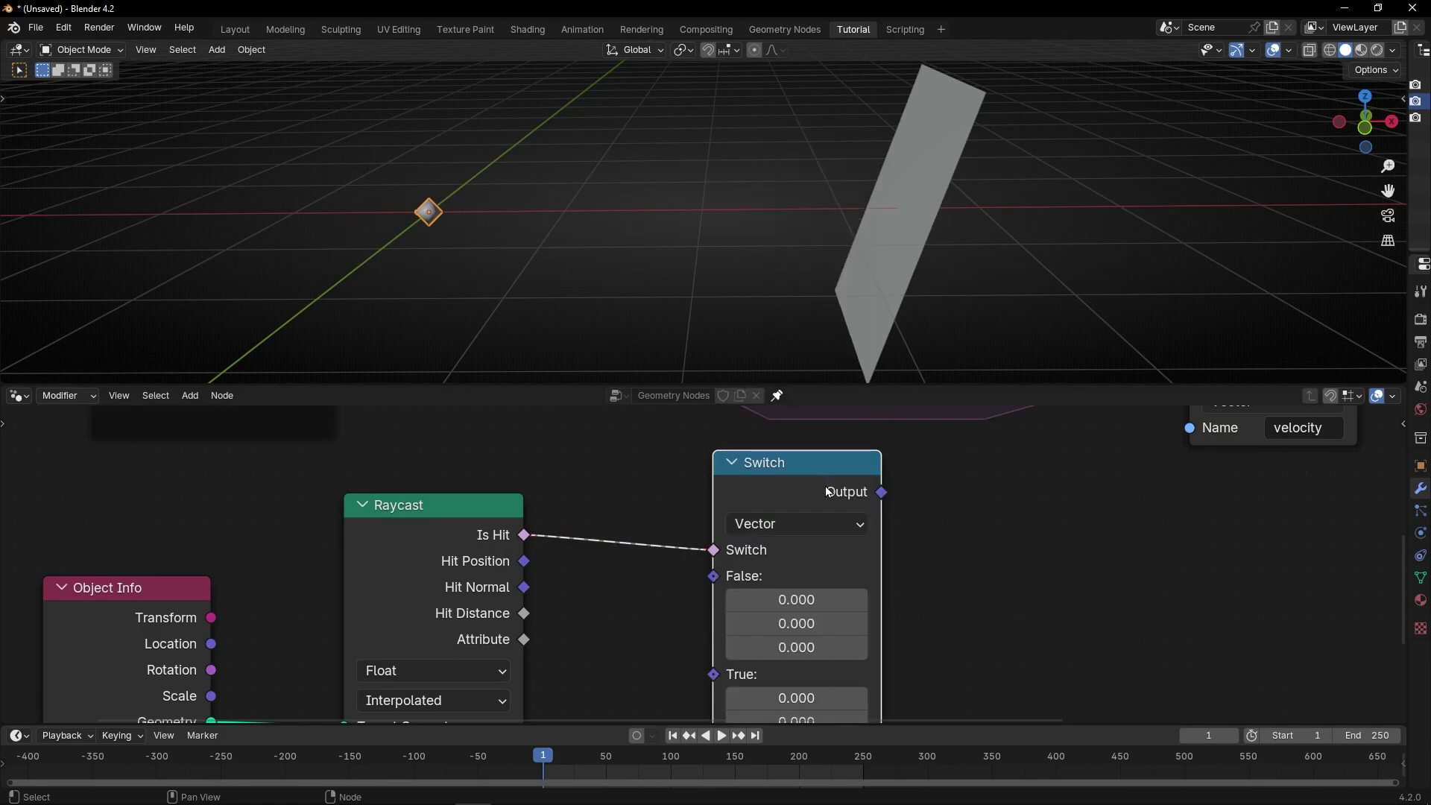
- Connect the Switch output to the Value of the simulation zone's Store Named Attribute node and position the Switch below it
scroll(836, 515, down, 1)
middle_drag(836, 517, 777, 565)
scroll(789, 548, down, 1)
drag(734, 571, 670, 436)
drag(681, 551, 681, 516)
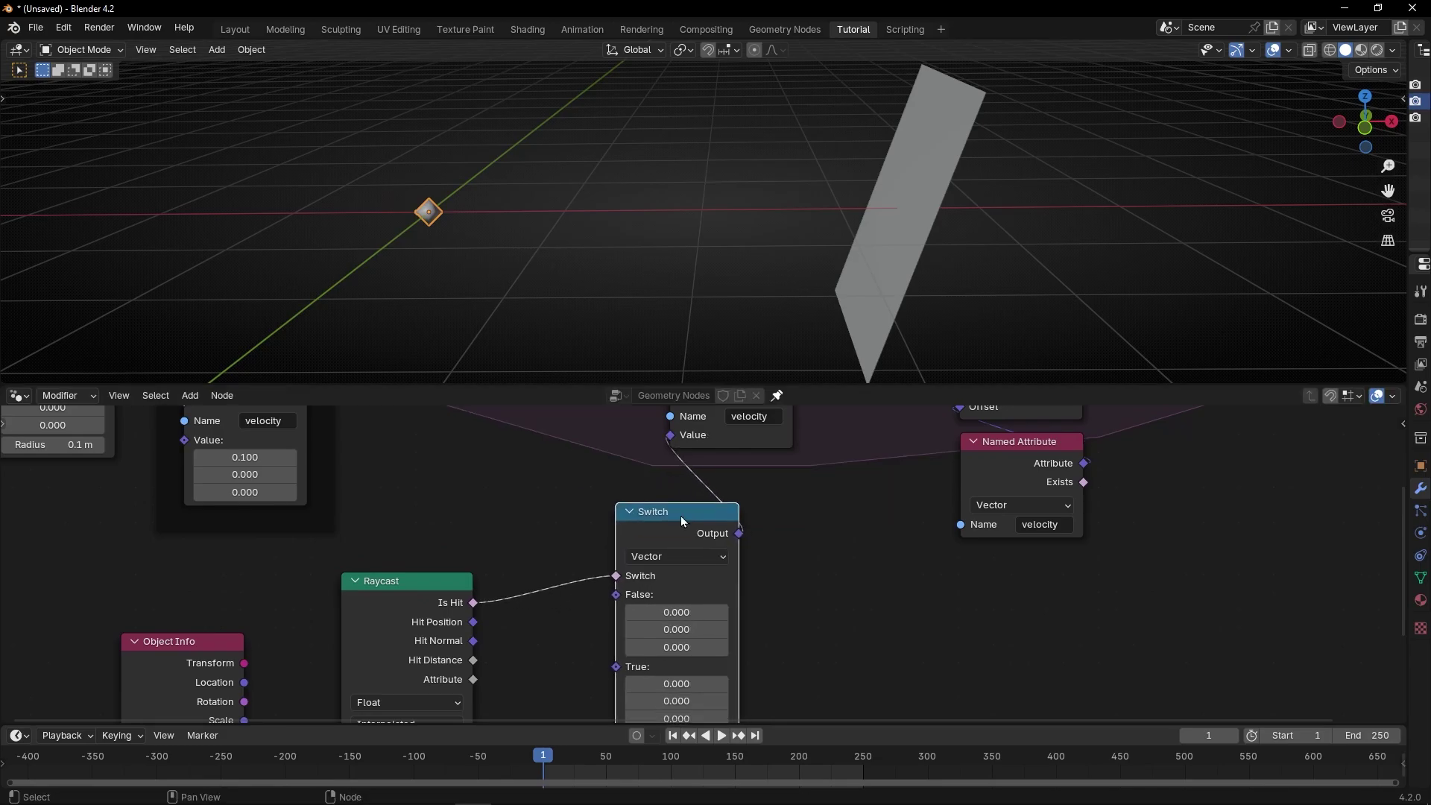
scroll(745, 544, down, 2)
middle_drag(800, 558, 802, 541)
drag(697, 517, 695, 532)
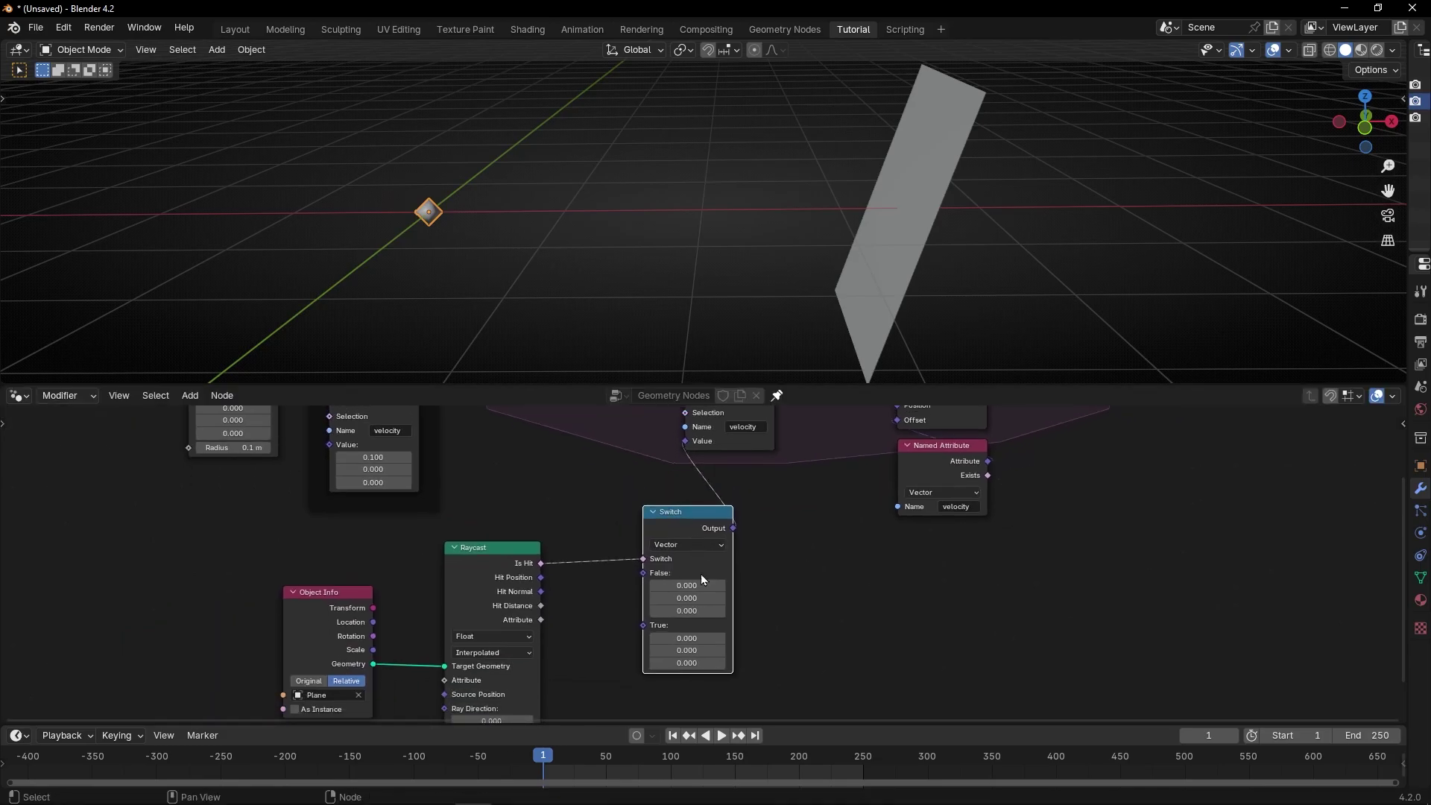
- Play and stop the simulation to check the point's movement with the Switch supplying its velocity
key(space)
key(space)
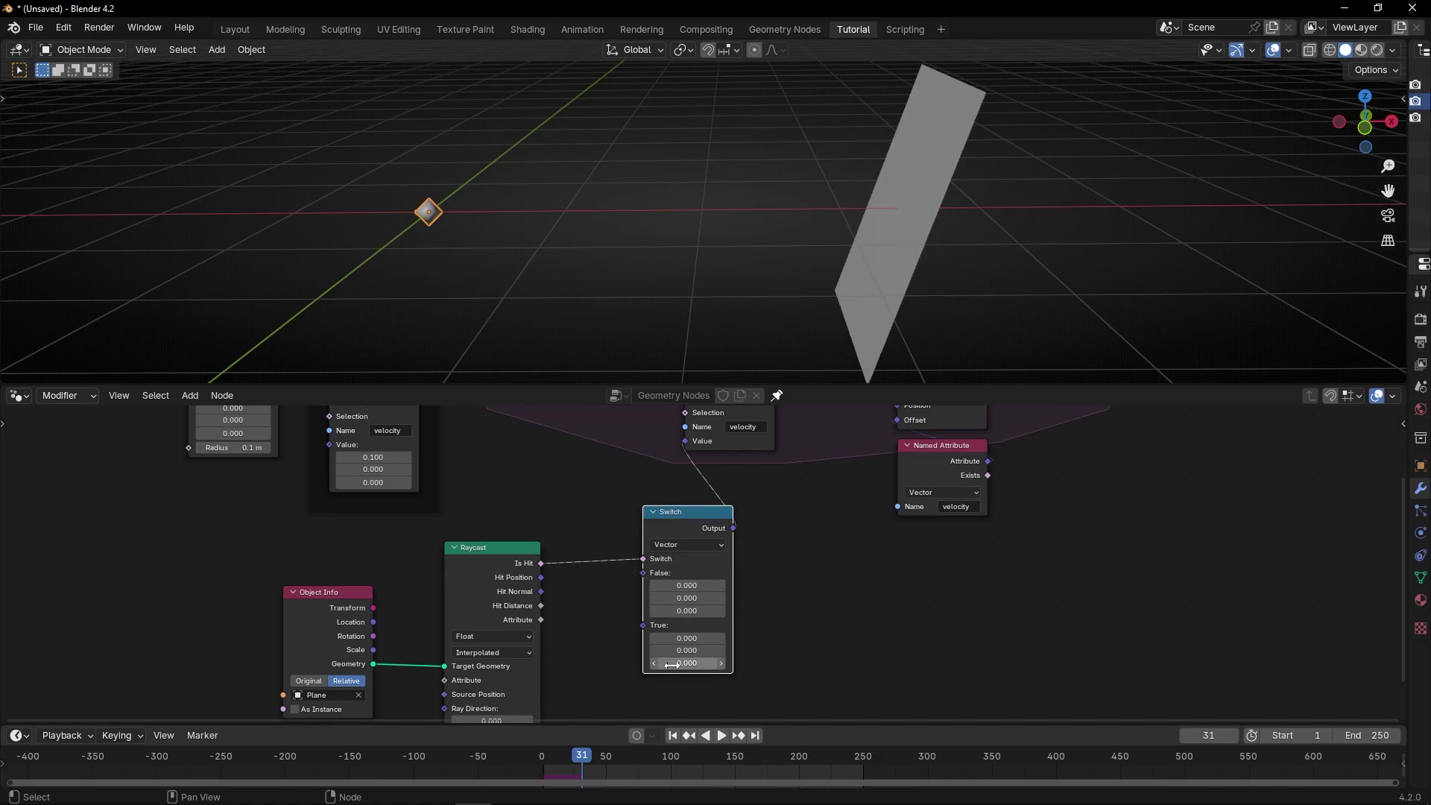
scroll(695, 570, up, 2)
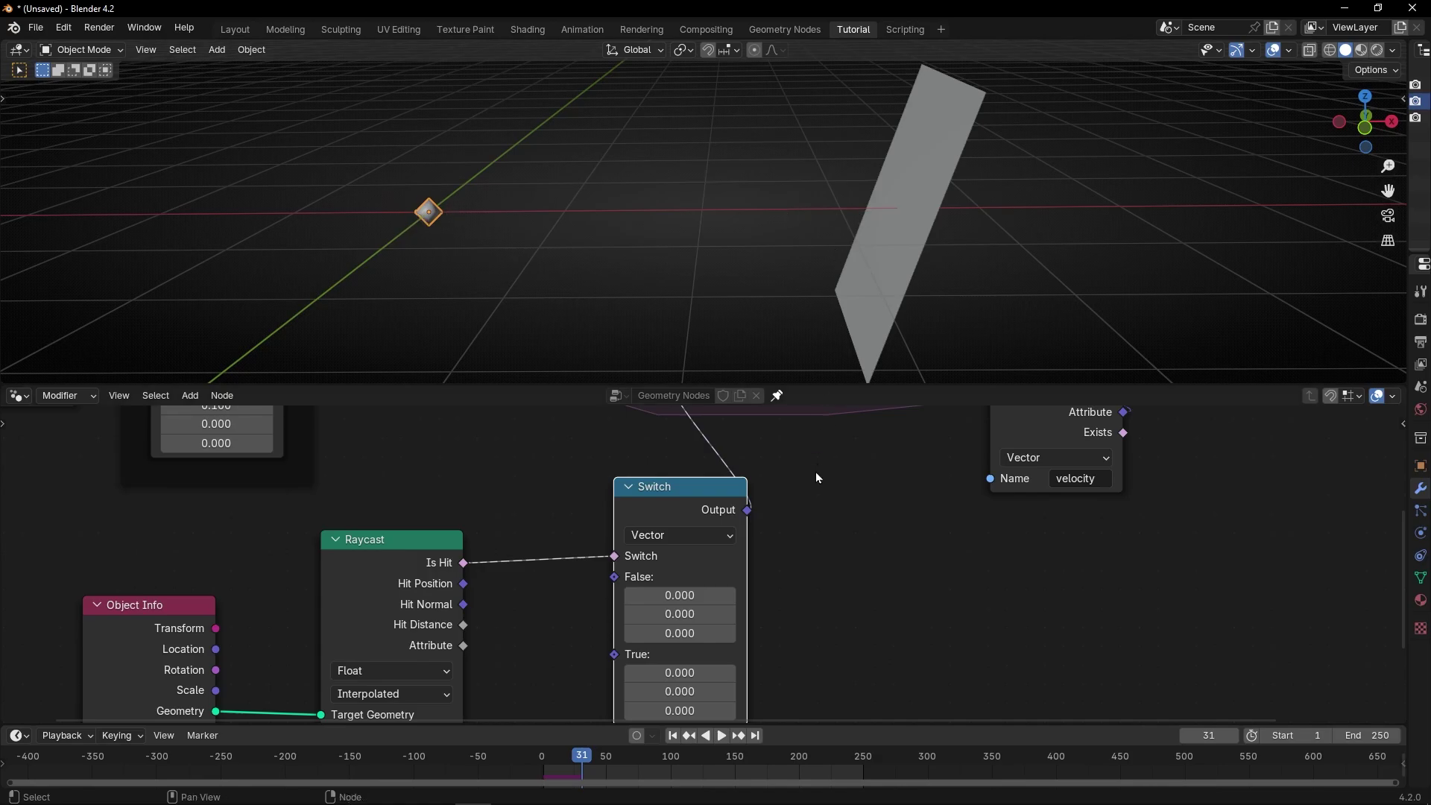
middle_drag(727, 634, 729, 571)
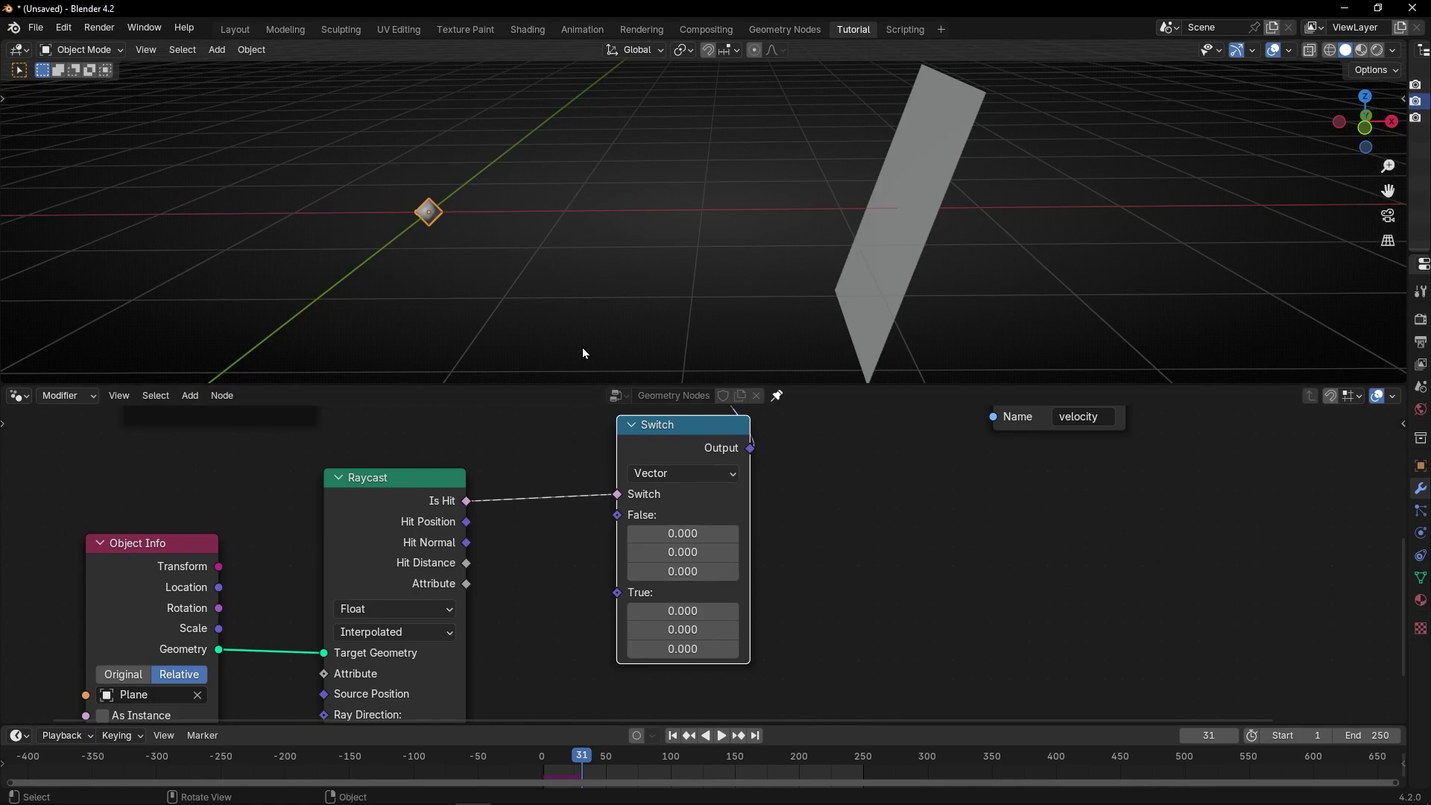
- Bring the point and plane closer in the 3D viewport and show the viewport's tools
middle_drag(462, 253, 634, 160)
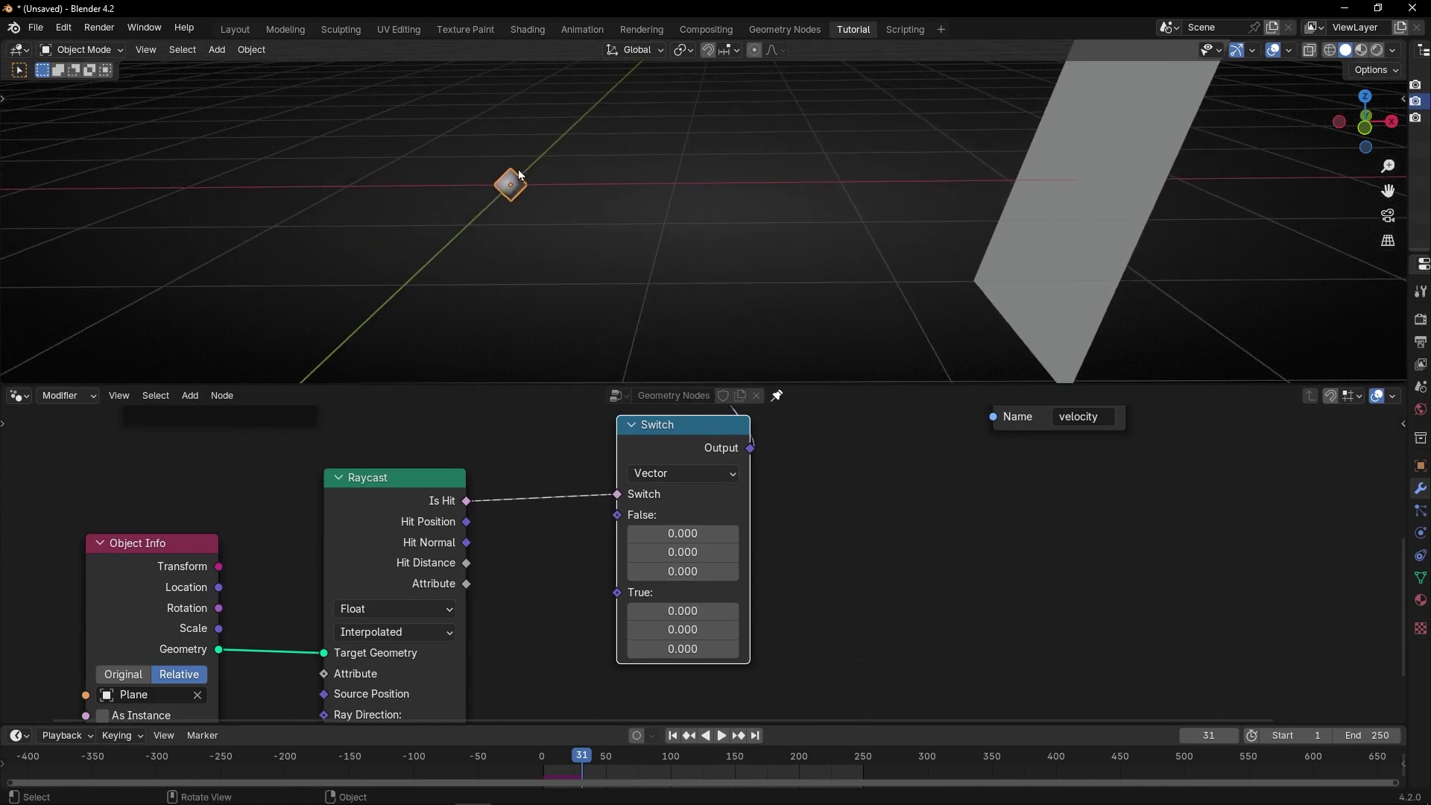
middle_drag(410, 669, 574, 568)
key(t)
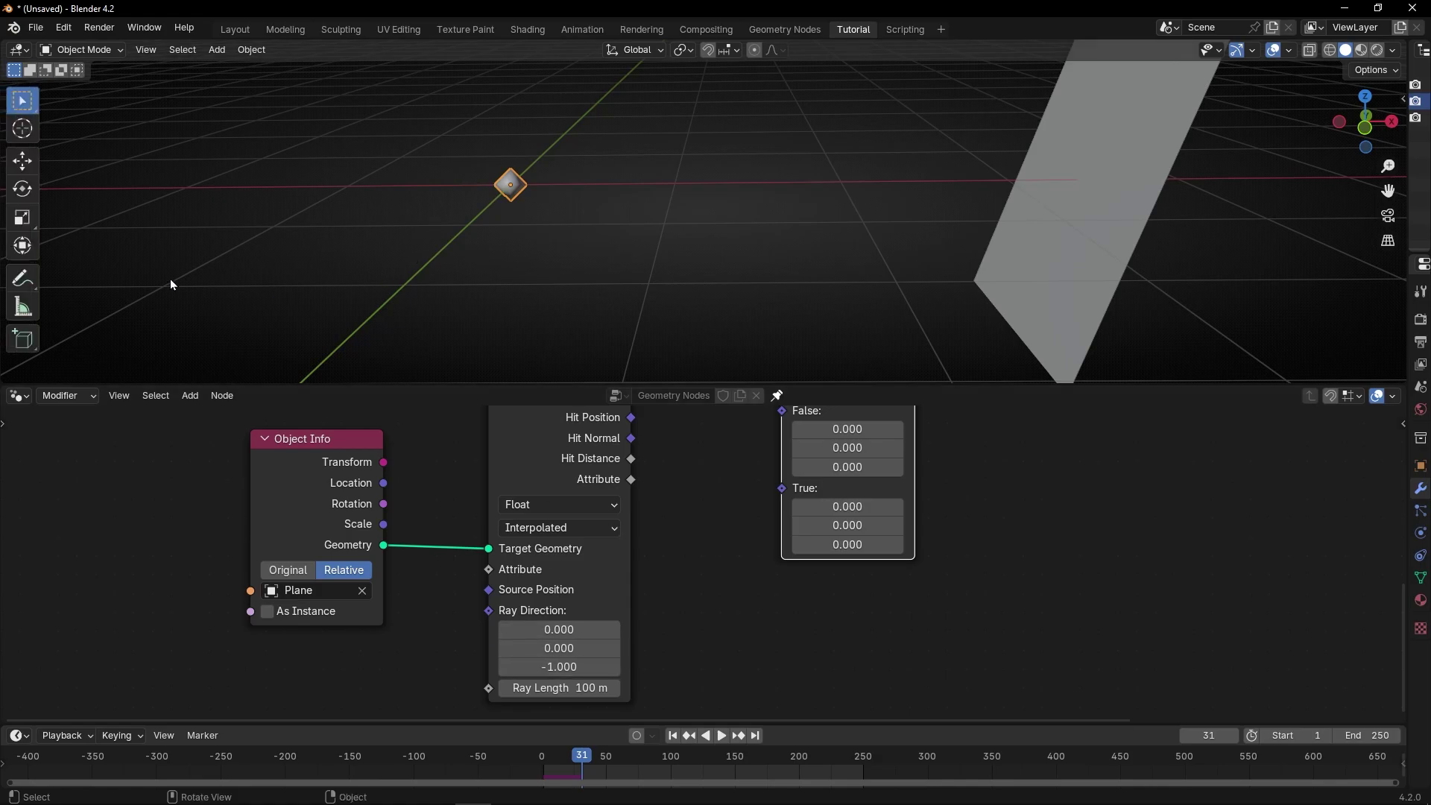
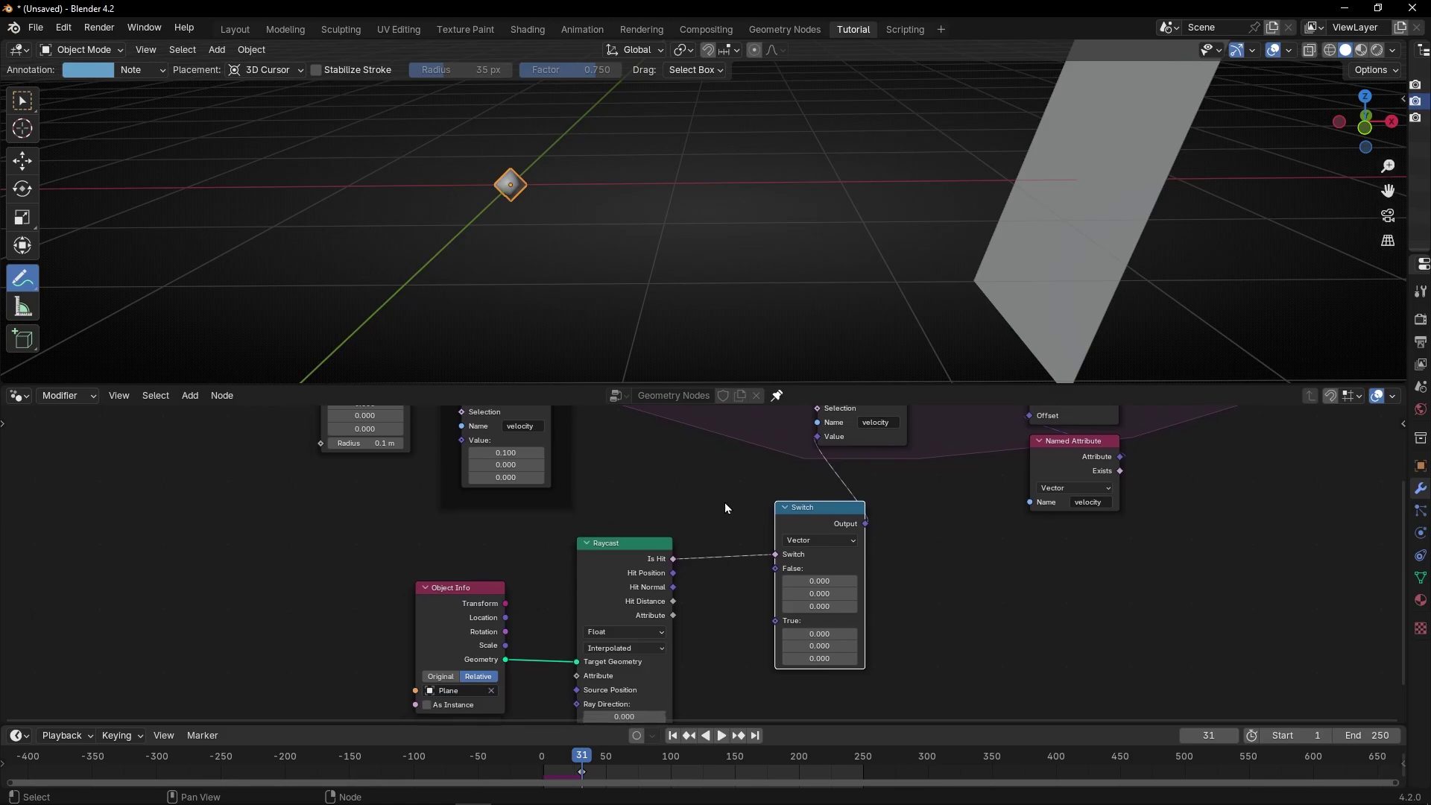
- Duplicate the velocity Named Attribute node and place the copy beneath the Object Info node beside the Raycast
scroll(1064, 480, down, 2)
middle_drag(1064, 479, 924, 512)
key(ctrl+space)
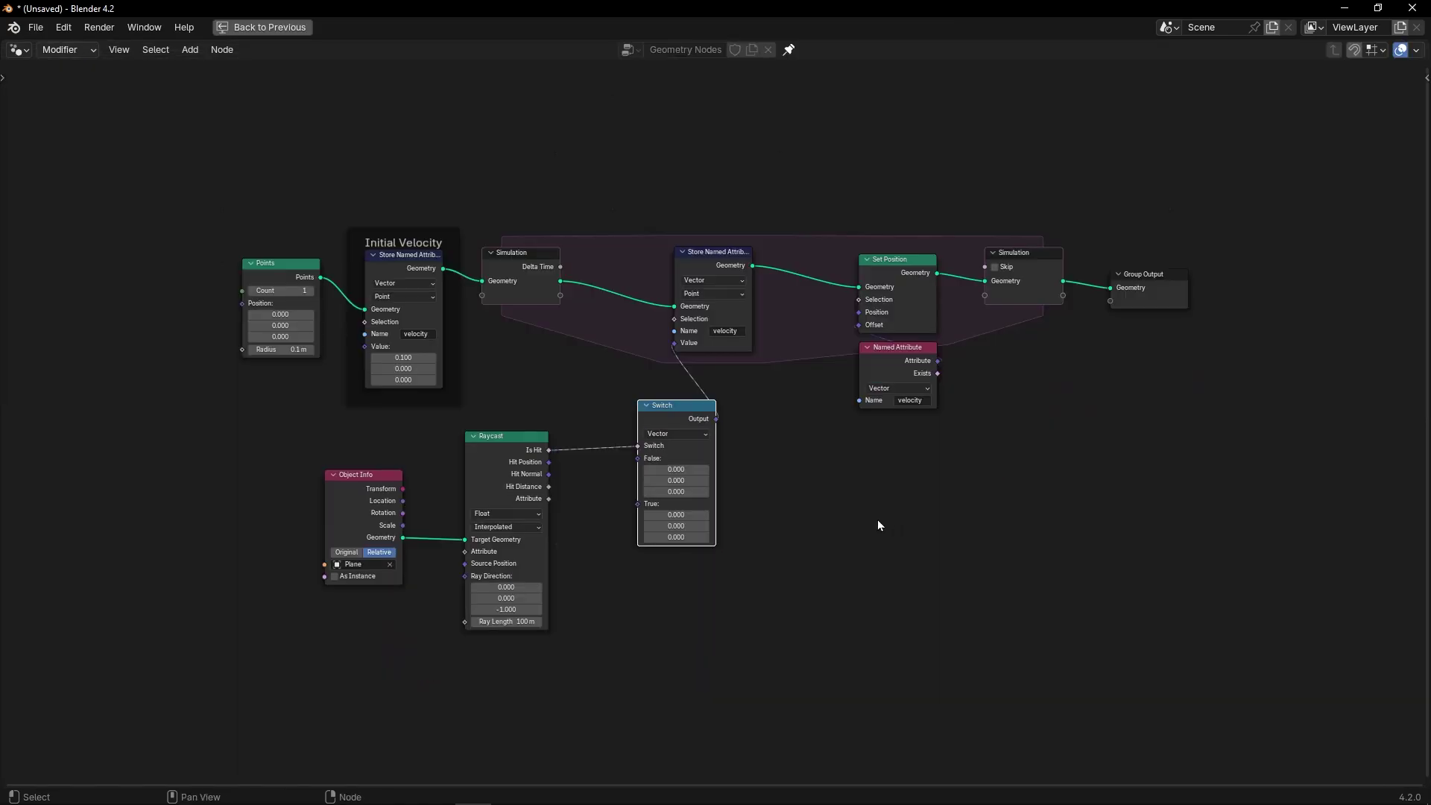
scroll(877, 520, up, 3)
key(shift+d)
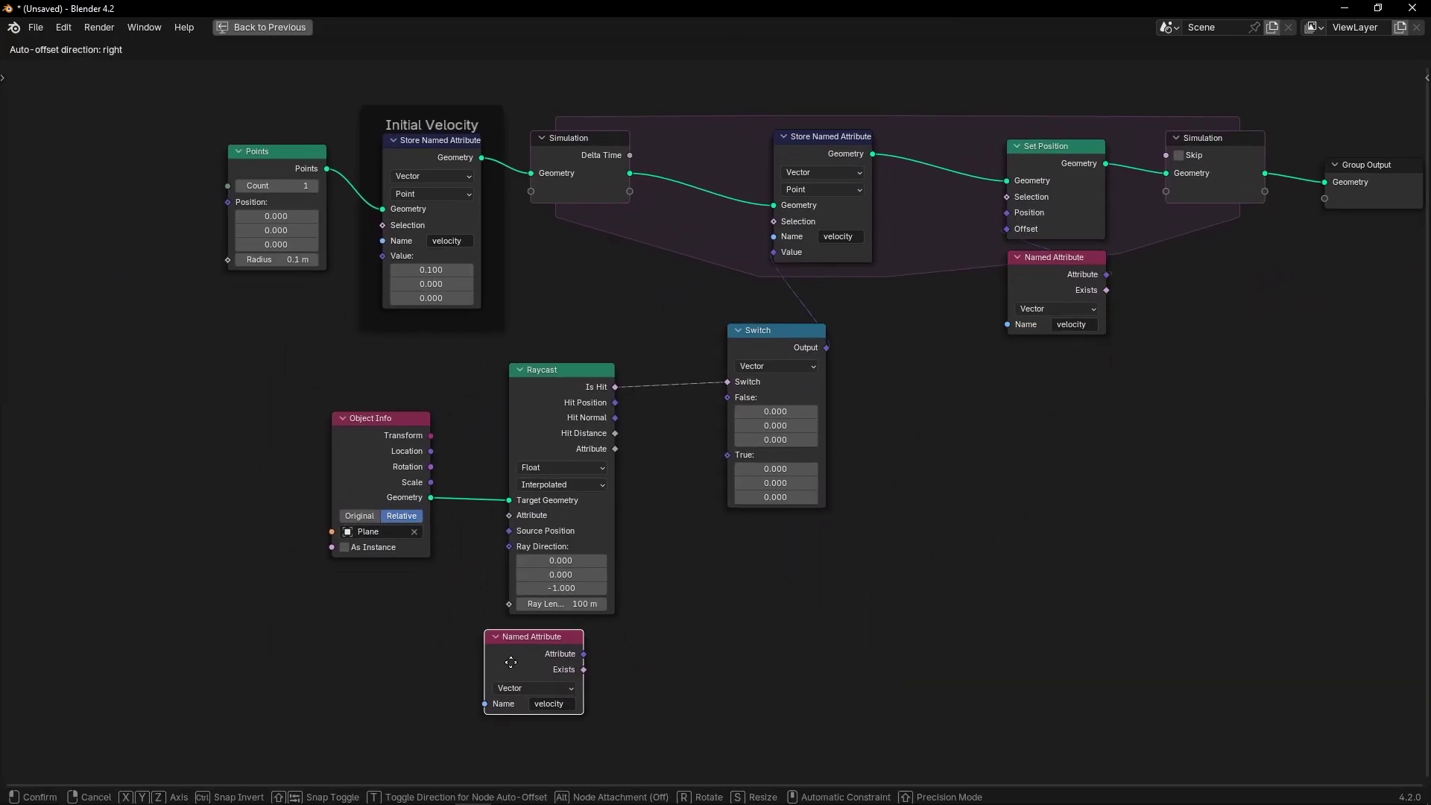
click(358, 625)
drag(369, 467, 379, 430)
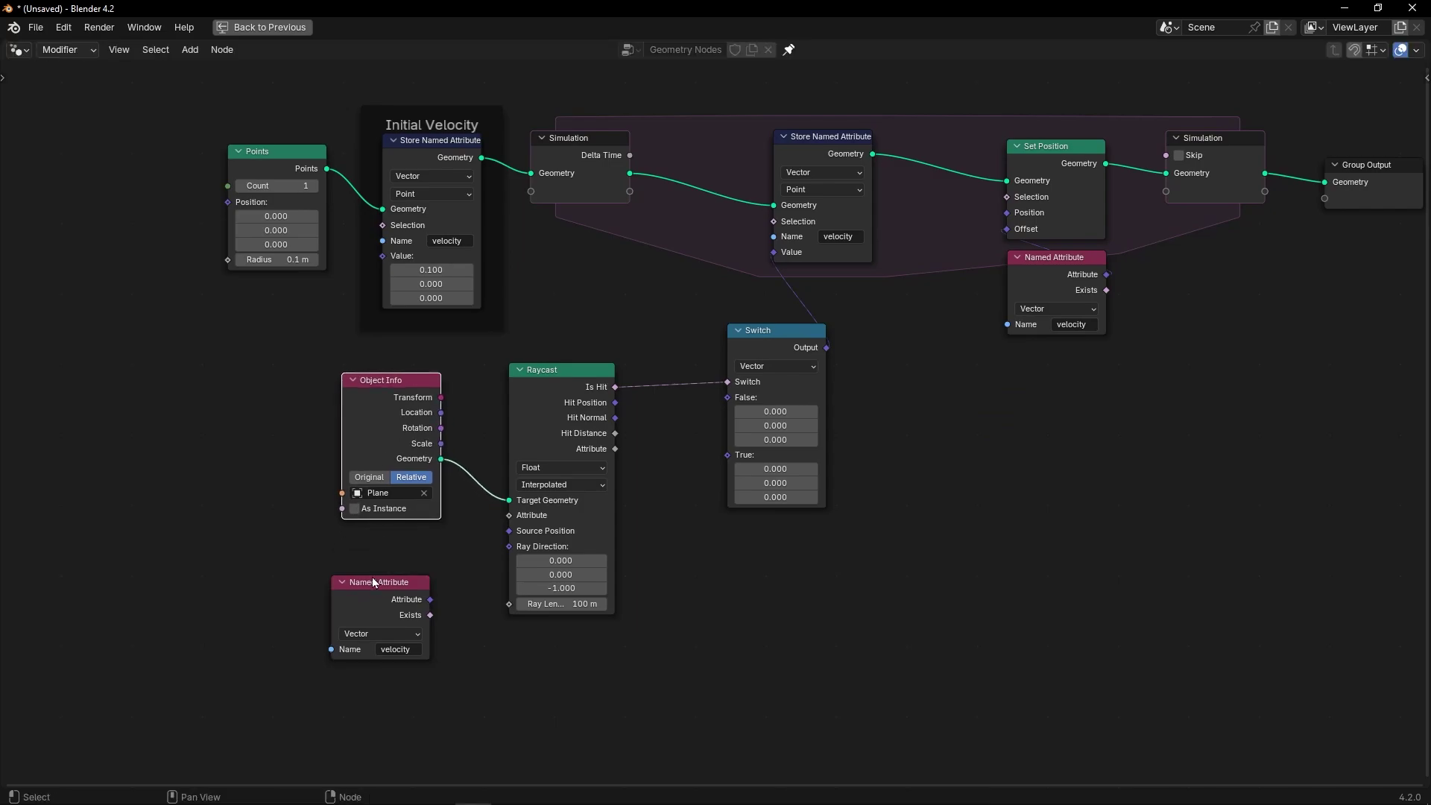
drag(373, 580, 366, 544)
- Connect the duplicated Named Attribute's Attribute output to the Raycast node's Ray Direction
scroll(377, 571, up, 3)
middle_drag(394, 567, 463, 555)
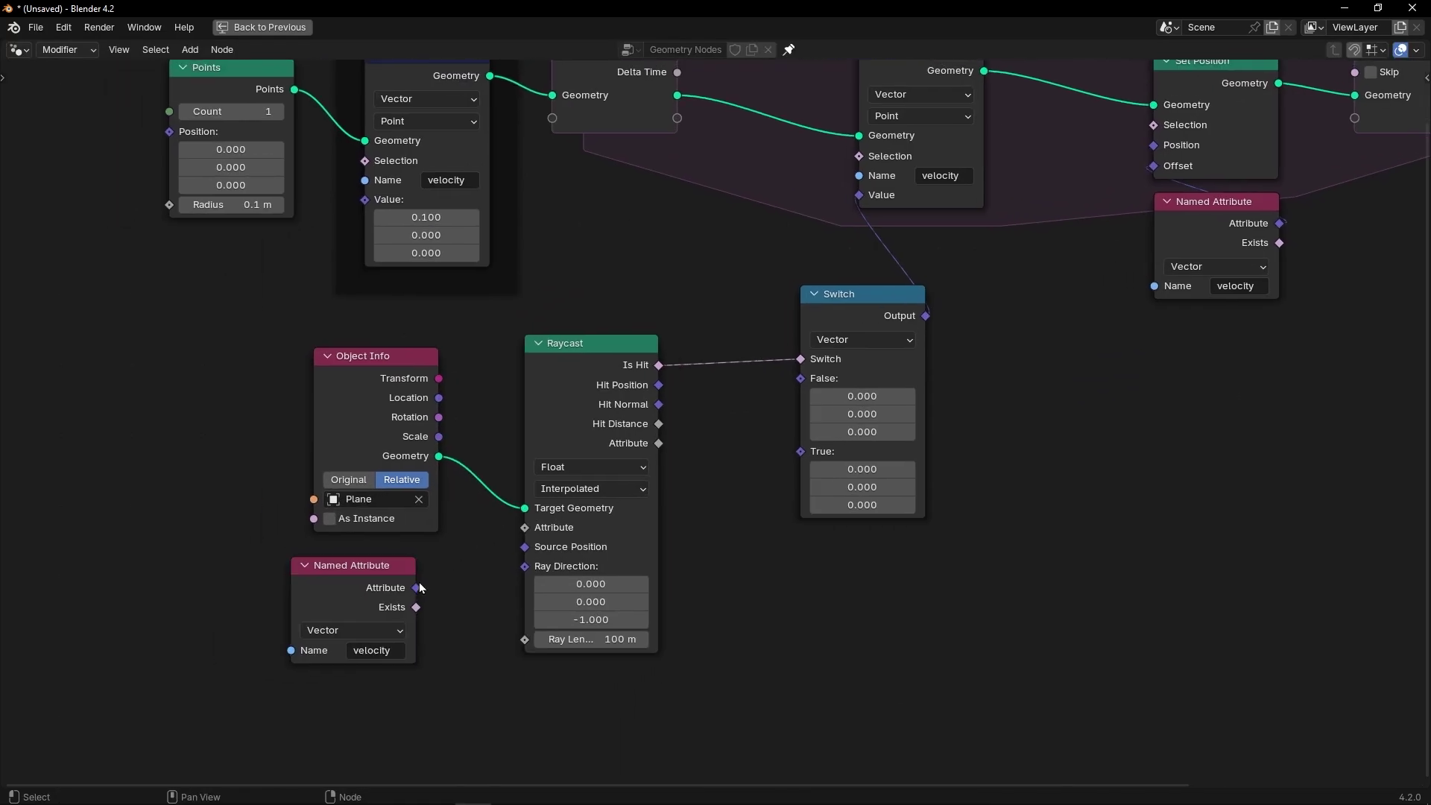
mouse_move(416, 587)
mouse_down()
mouse_move(524, 566)
mouse_move(397, 576)
mouse_move(419, 571)
mouse_up()
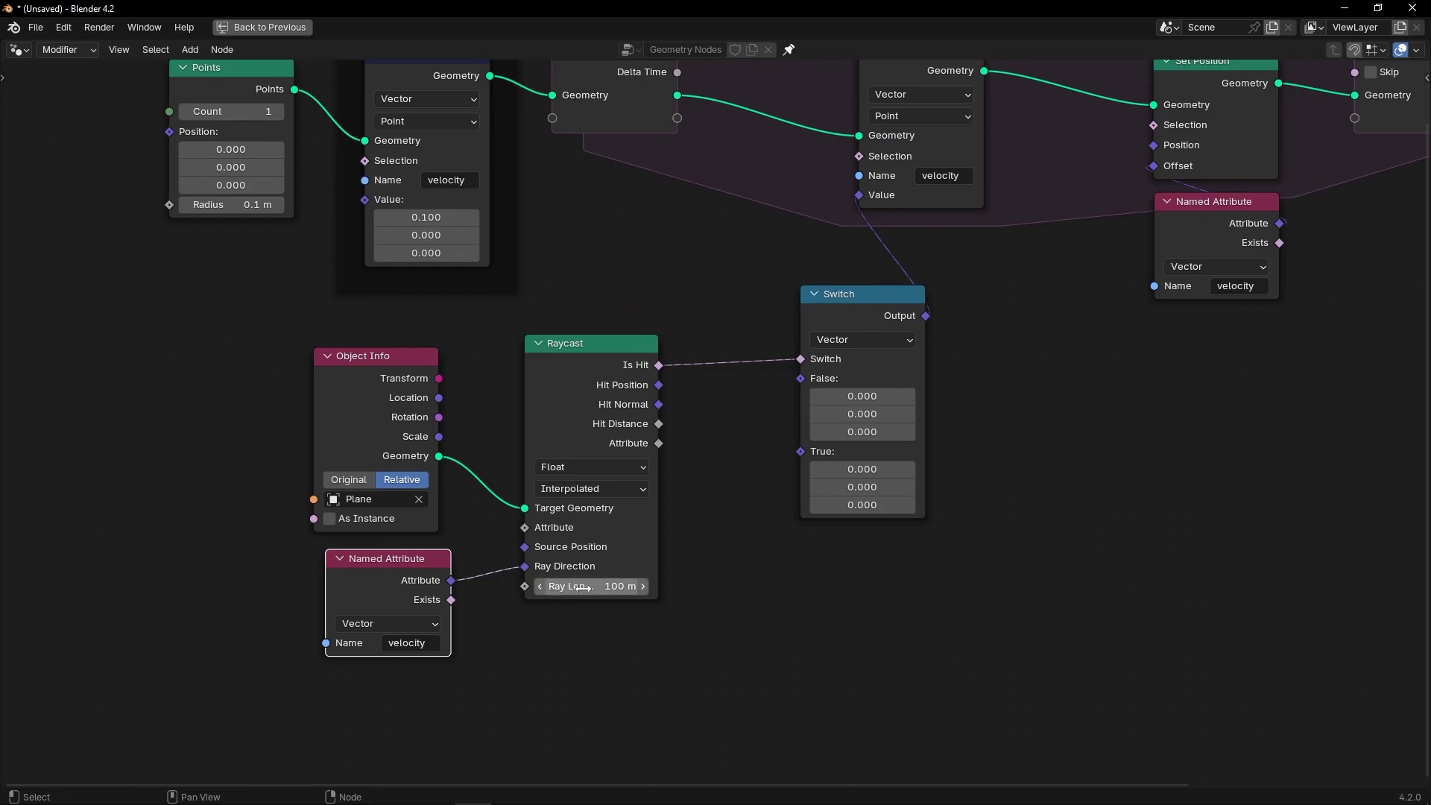
- Draw an annotation arrow from the point to the tilted plane in the 3D viewport and erase it
key(ctrl+space)
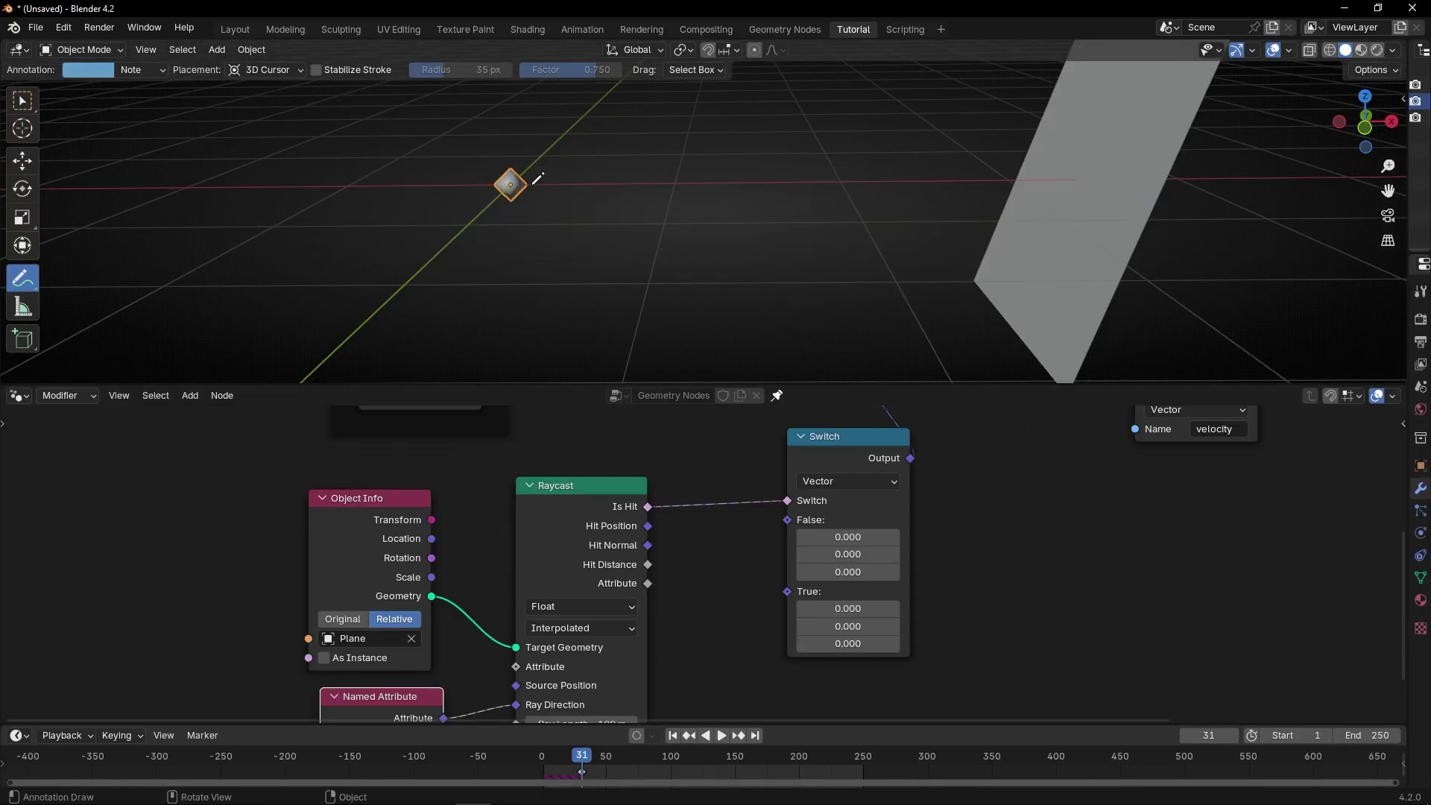
mouse_move(522, 187)
mouse_down()
mouse_move(1050, 183)
mouse_move(1044, 192)
mouse_up()
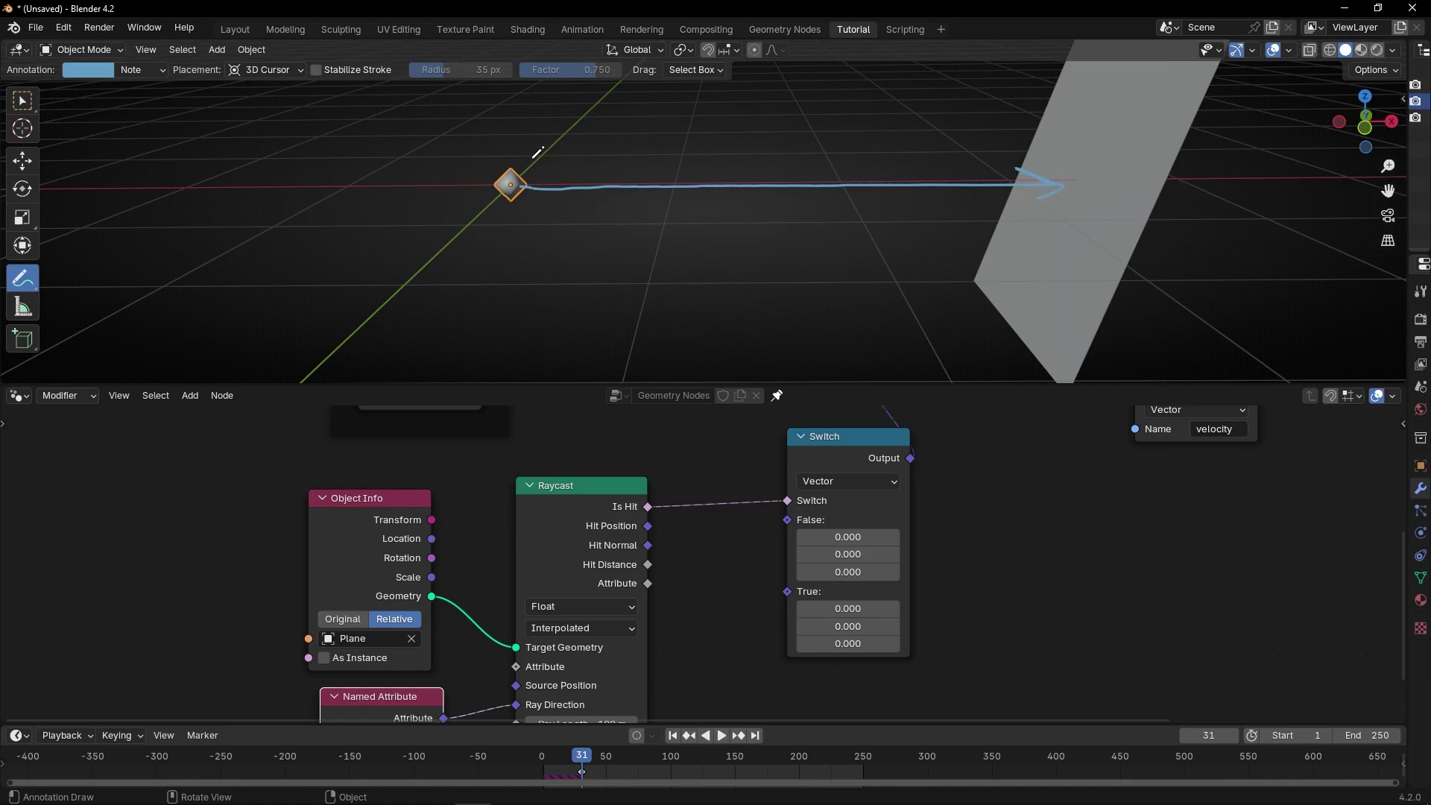
middle_drag(663, 628, 655, 543)
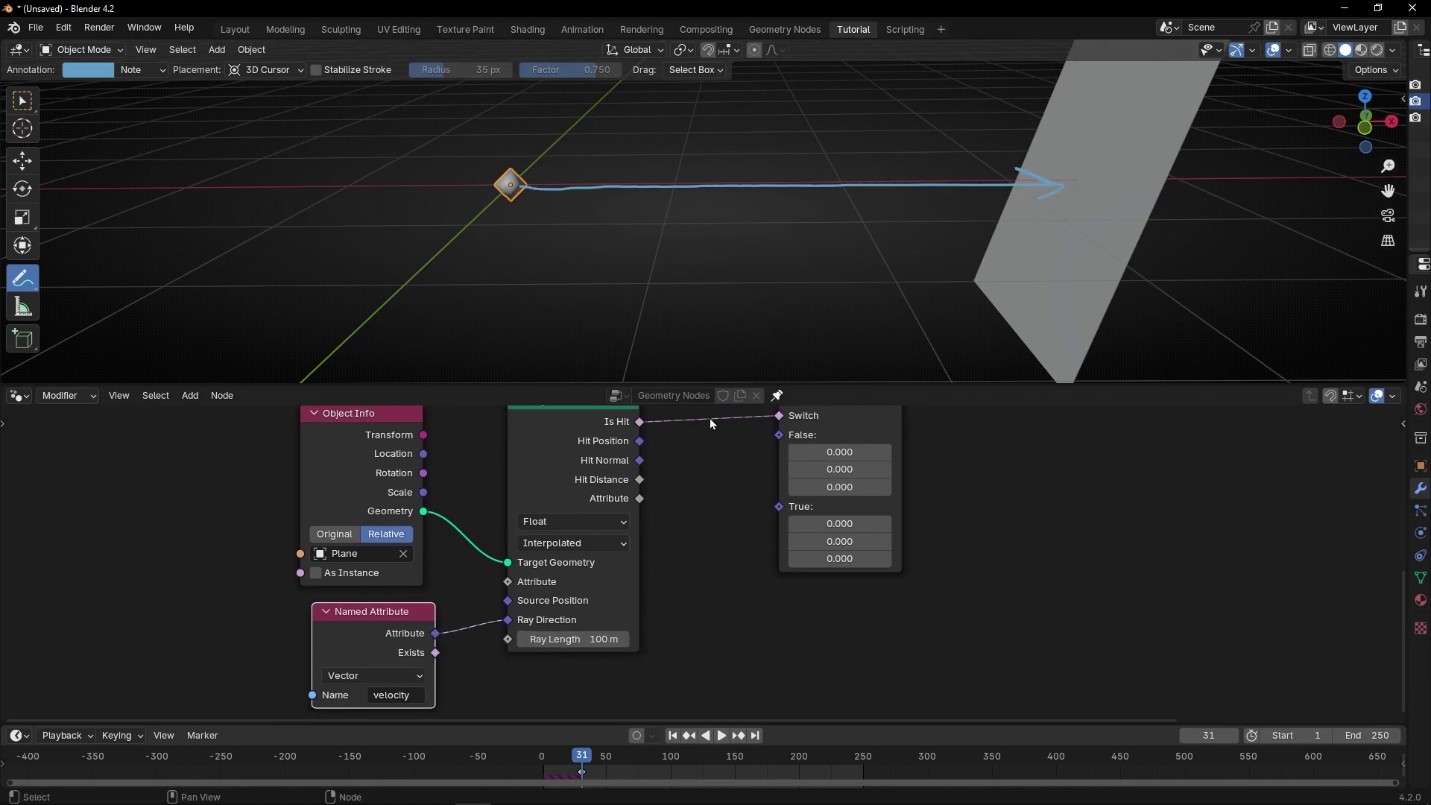
mouse_move(704, 313)
middle_down()
mouse_move(699, 297)
mouse_move(763, 274)
mouse_move(847, 268)
middle_up()
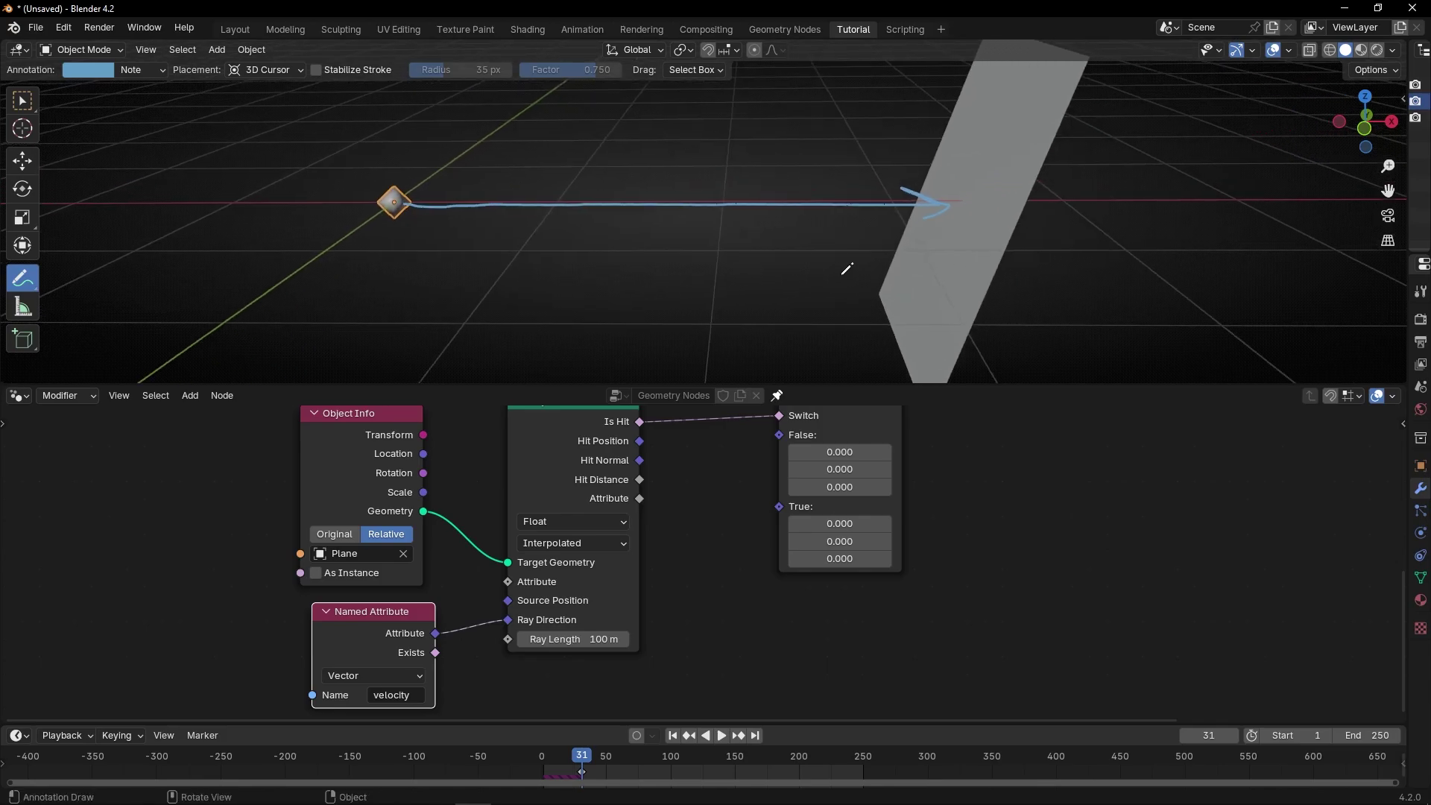
drag(960, 179, 960, 190)
mouse_move(401, 168)
mouse_down()
mouse_move(419, 180)
mouse_move(396, 170)
mouse_up()
ctrl+drag(954, 202, 558, 201)
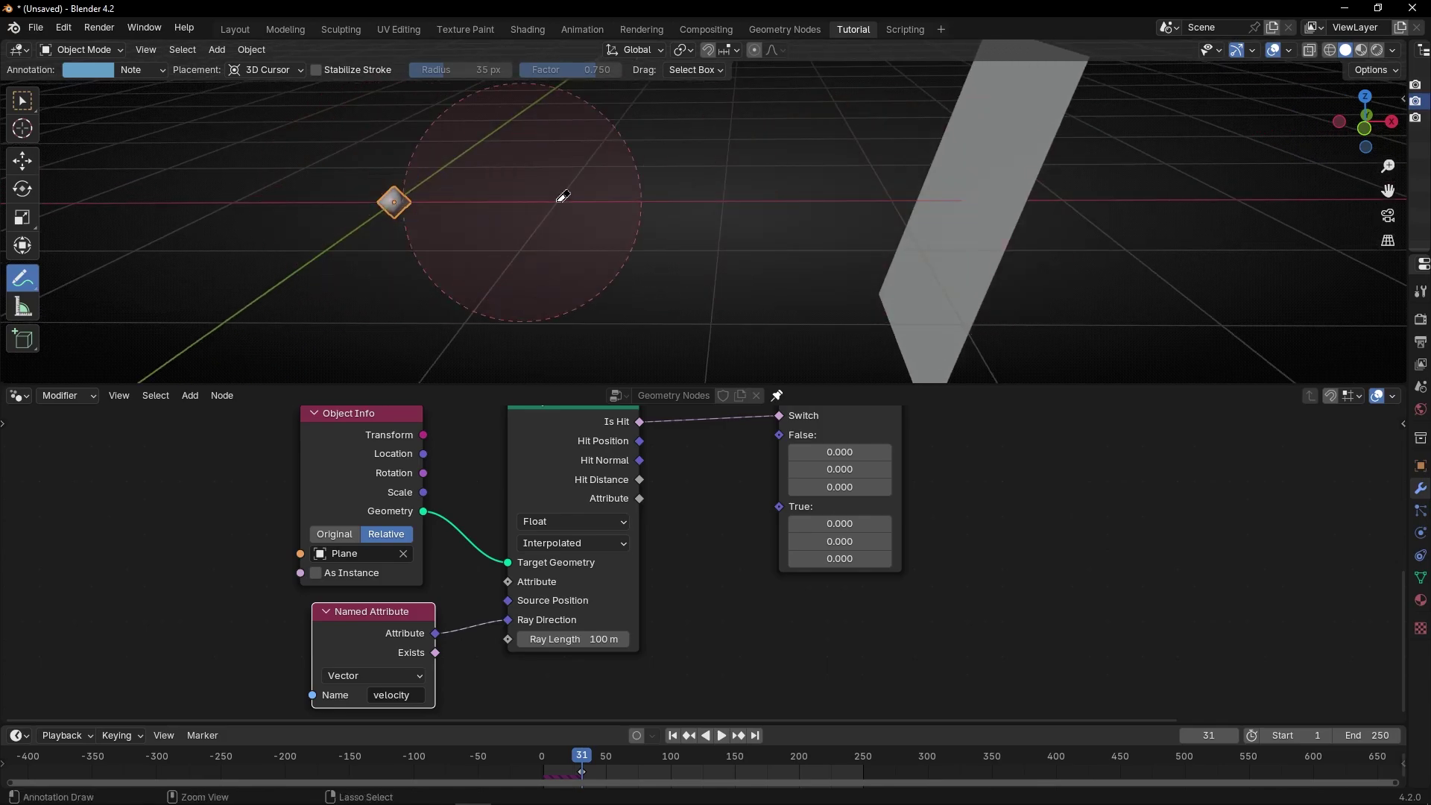
- Set the Raycast node's Ray Length to 0.1 m
click(581, 639)
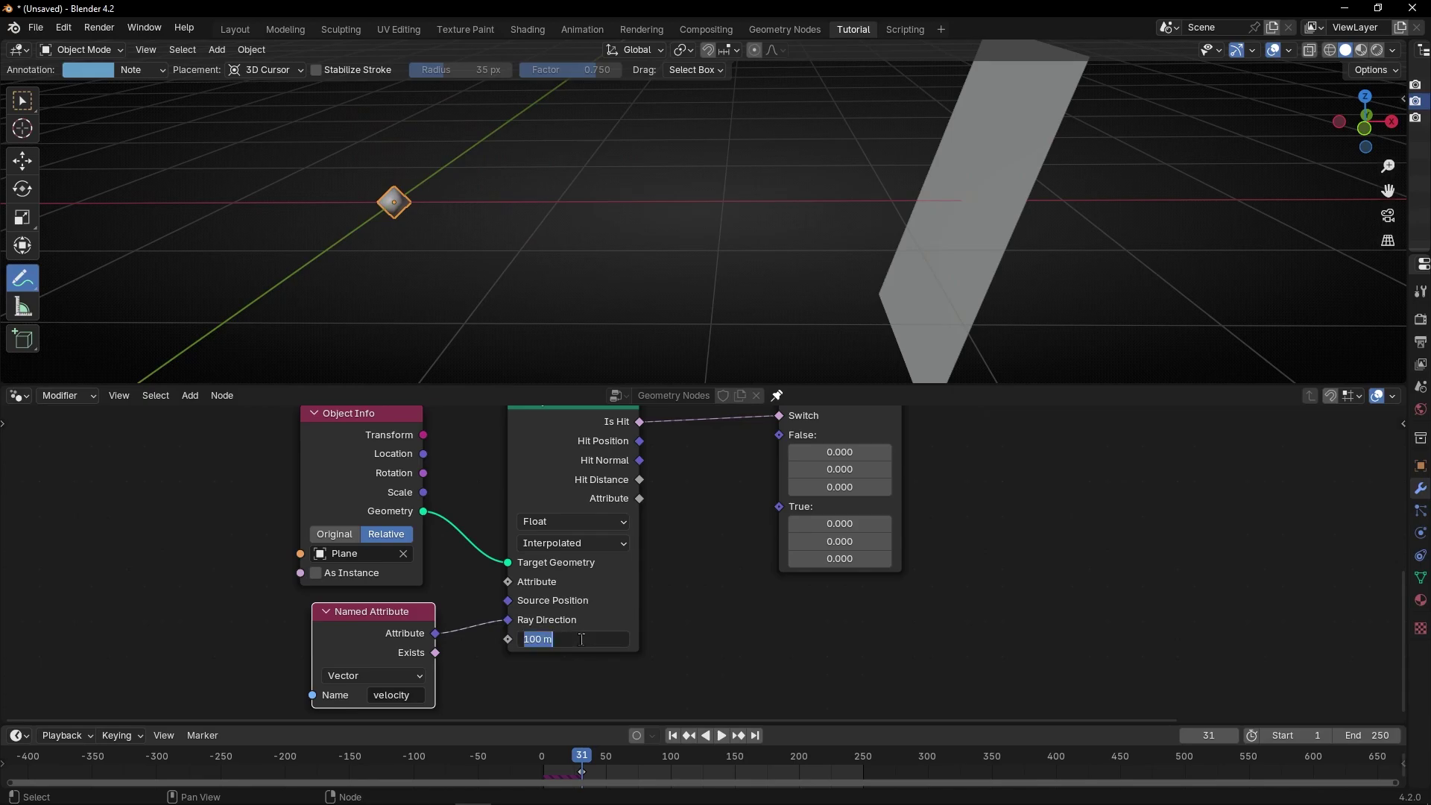
text(0.1)
key(Return)
- Add a Vector Math node set to Length, fed by the Attribute output of the velocity Named Attribute below the Object Info
middle_drag(443, 693, 602, 647)
drag(534, 597, 456, 598)
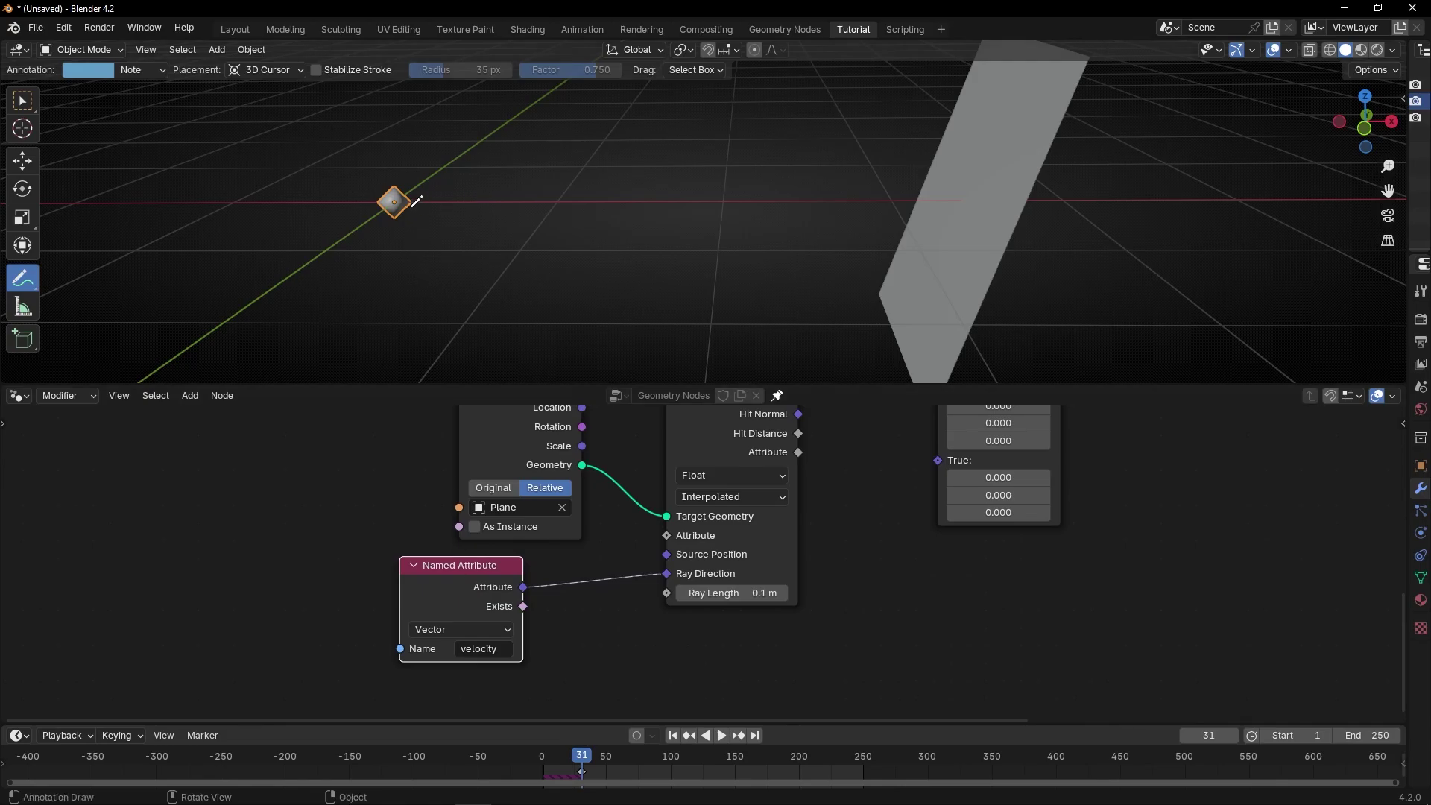
drag(492, 601, 546, 627)
text(lengh)
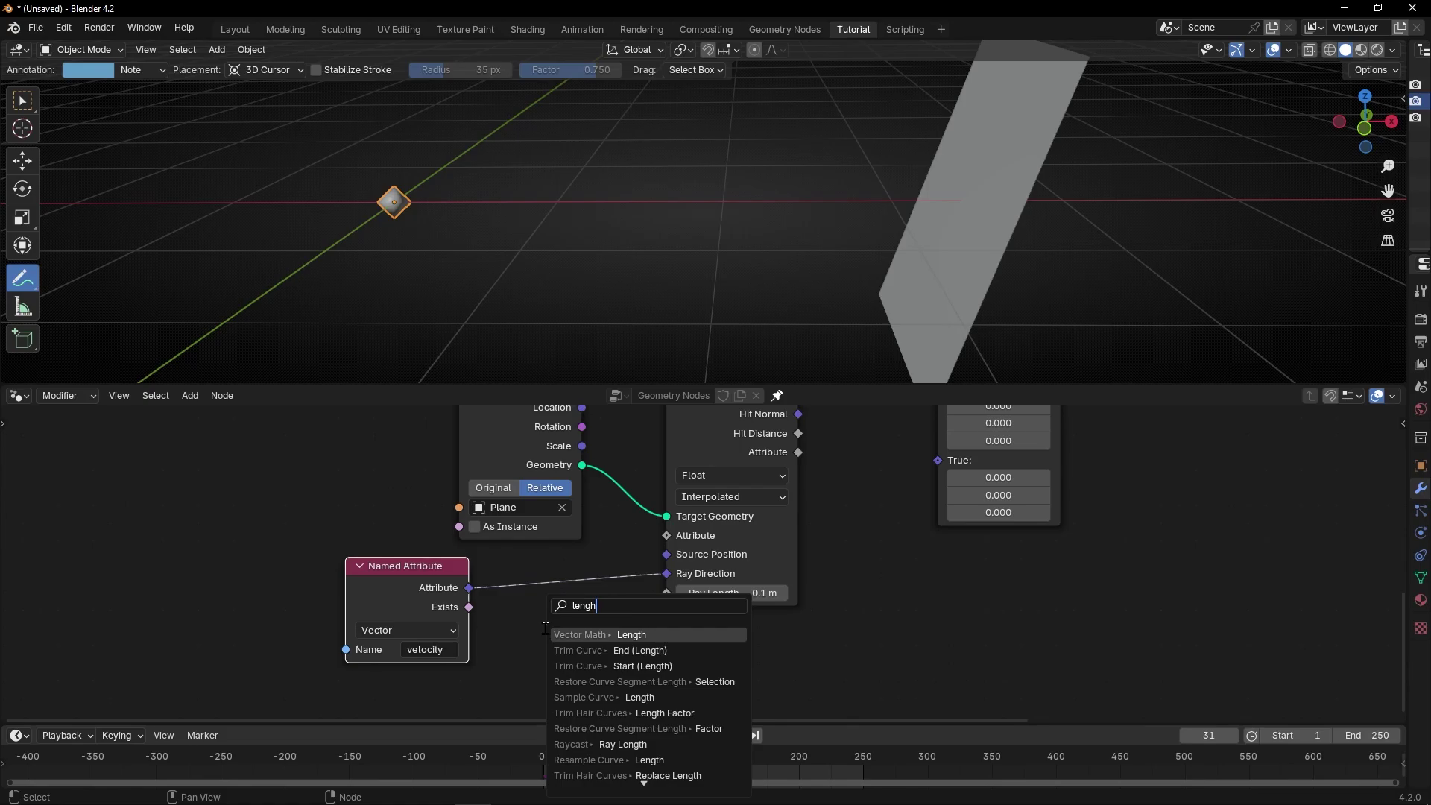
key(Return)
click(614, 669)
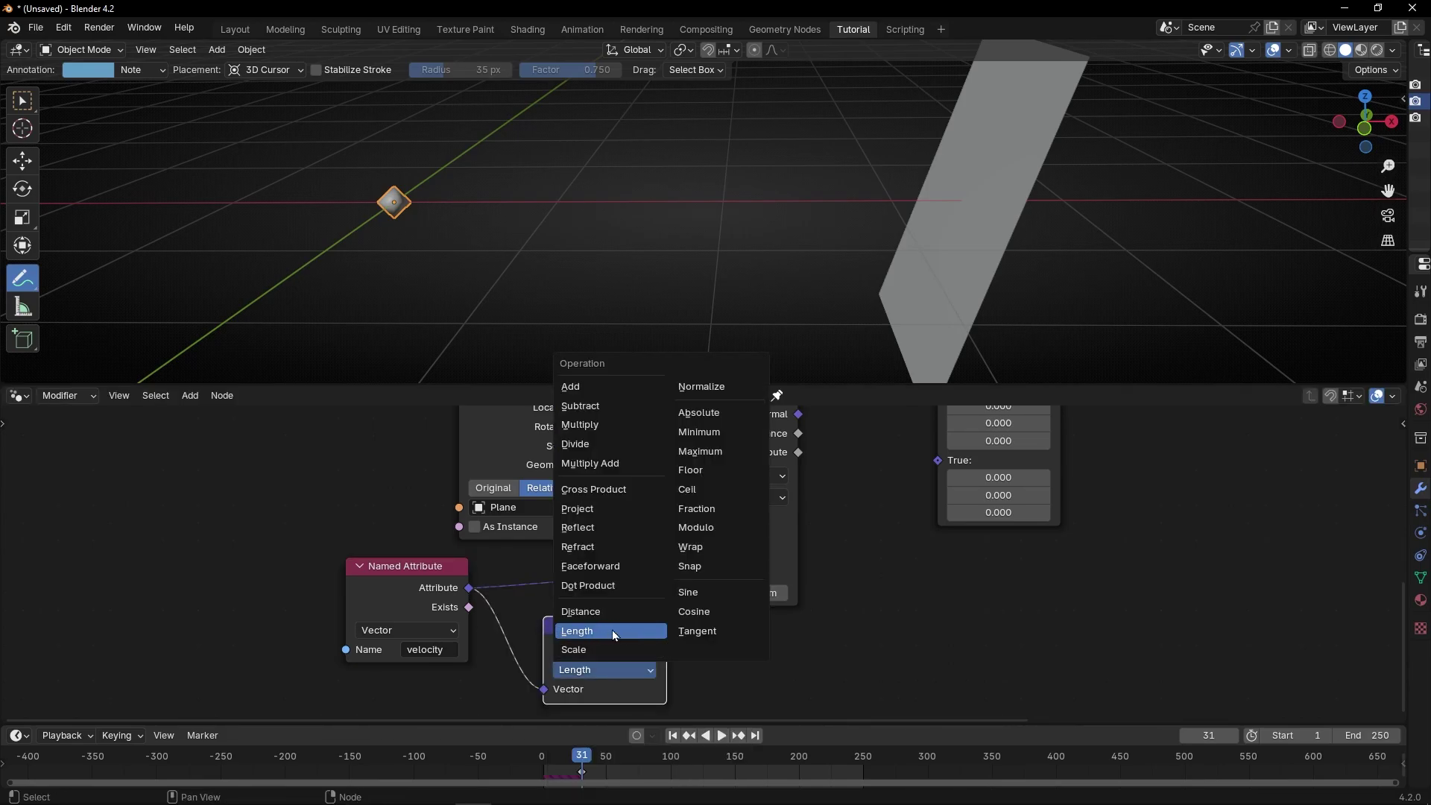
click(614, 631)
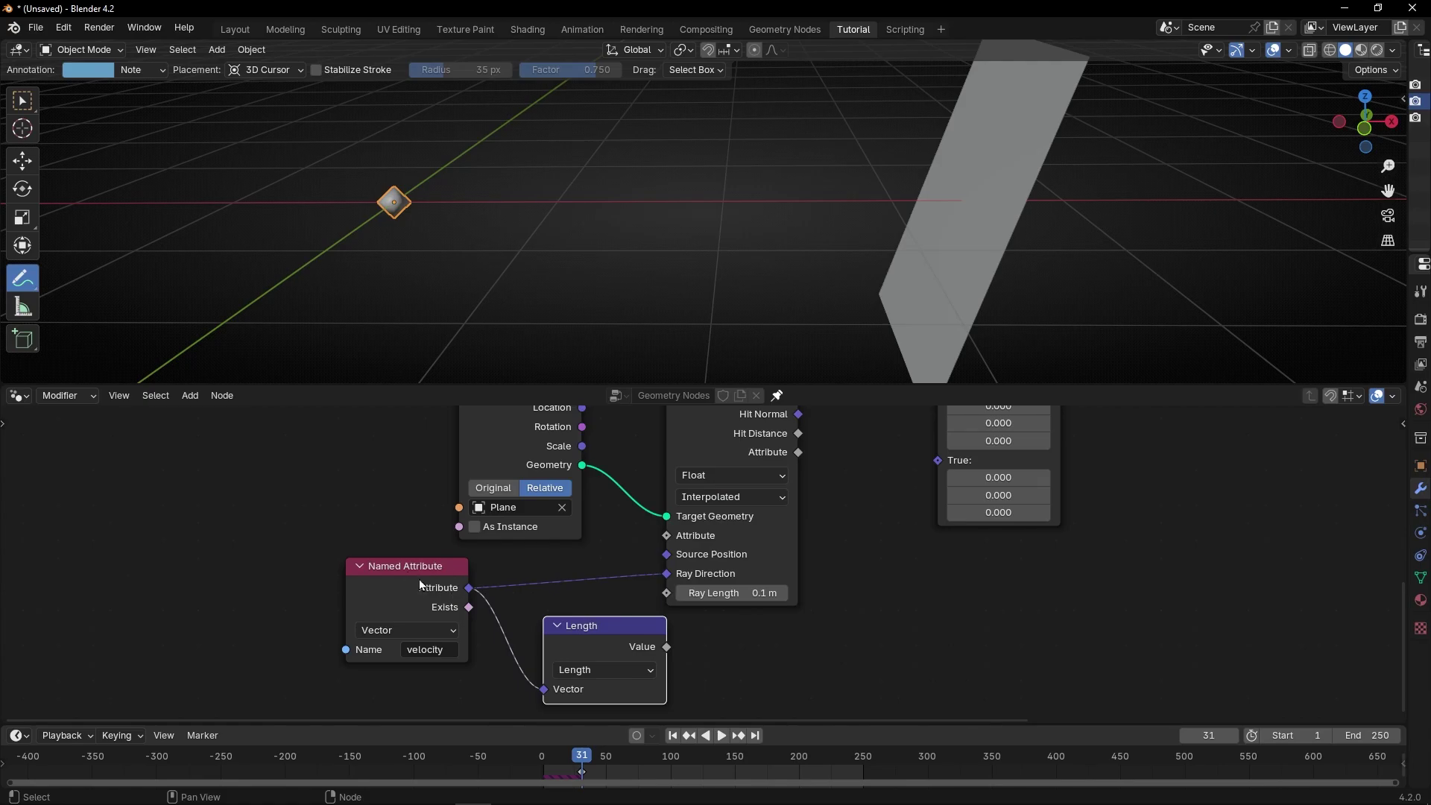
- Connect the Length node's Value to the Raycast's Ray Length and arrange the Named Attribute and Length nodes beside the Raycast
drag(586, 634, 666, 592)
drag(437, 584, 437, 571)
drag(576, 626, 569, 617)
scroll(523, 593, down, 4)
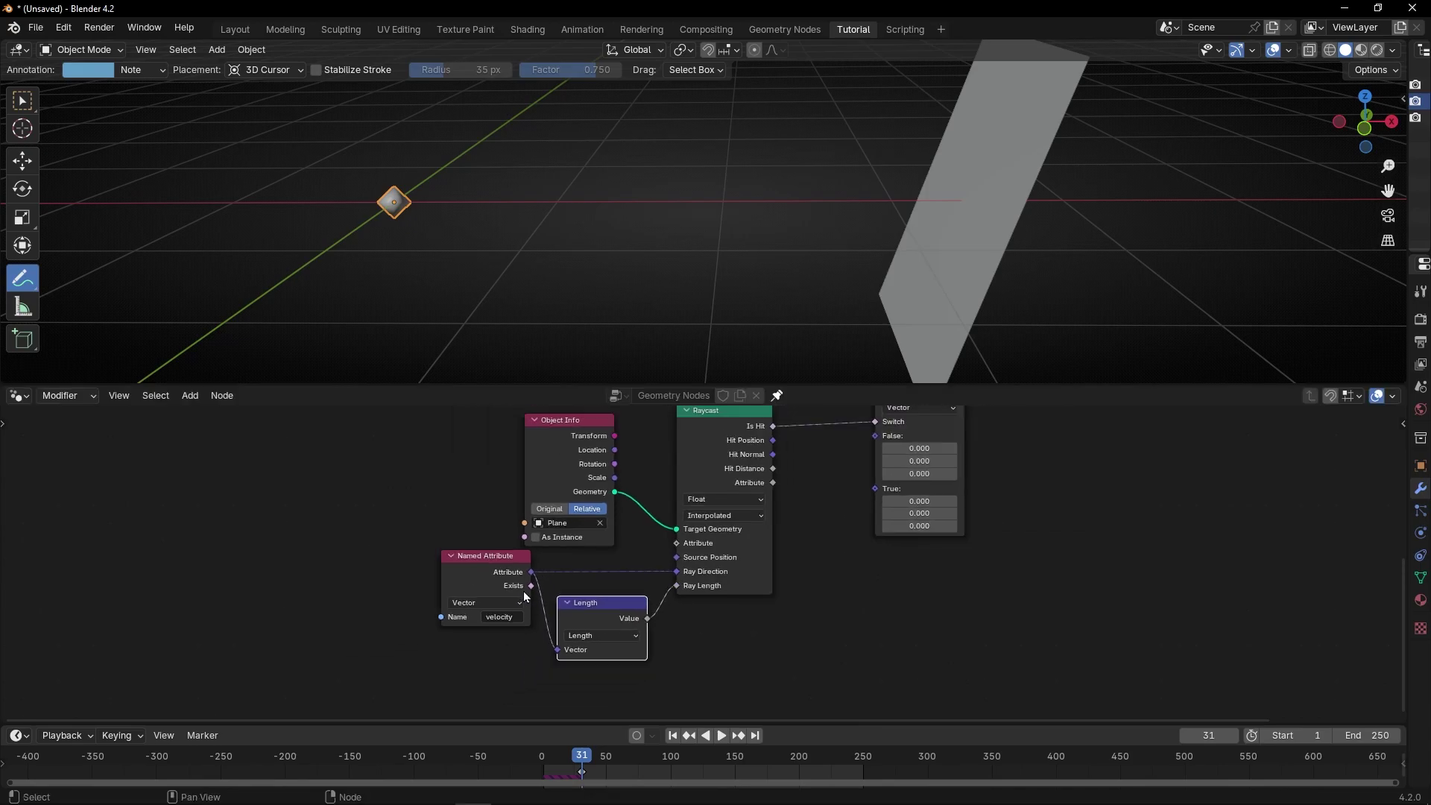
drag(490, 579, 469, 578)
drag(598, 603, 570, 601)
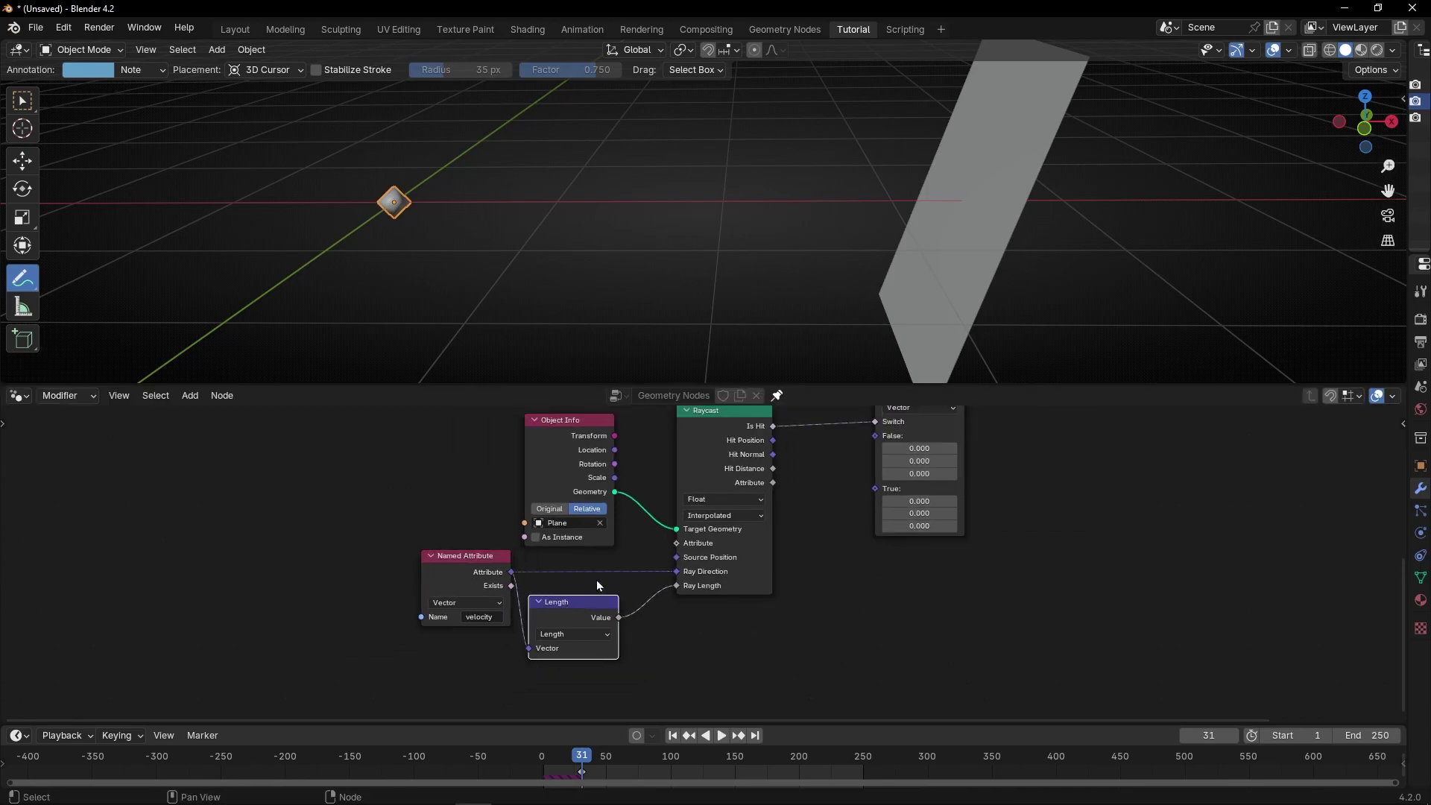
scroll(562, 587, down, 2)
middle_drag(562, 588, 547, 599)
scroll(670, 469, up, 1)
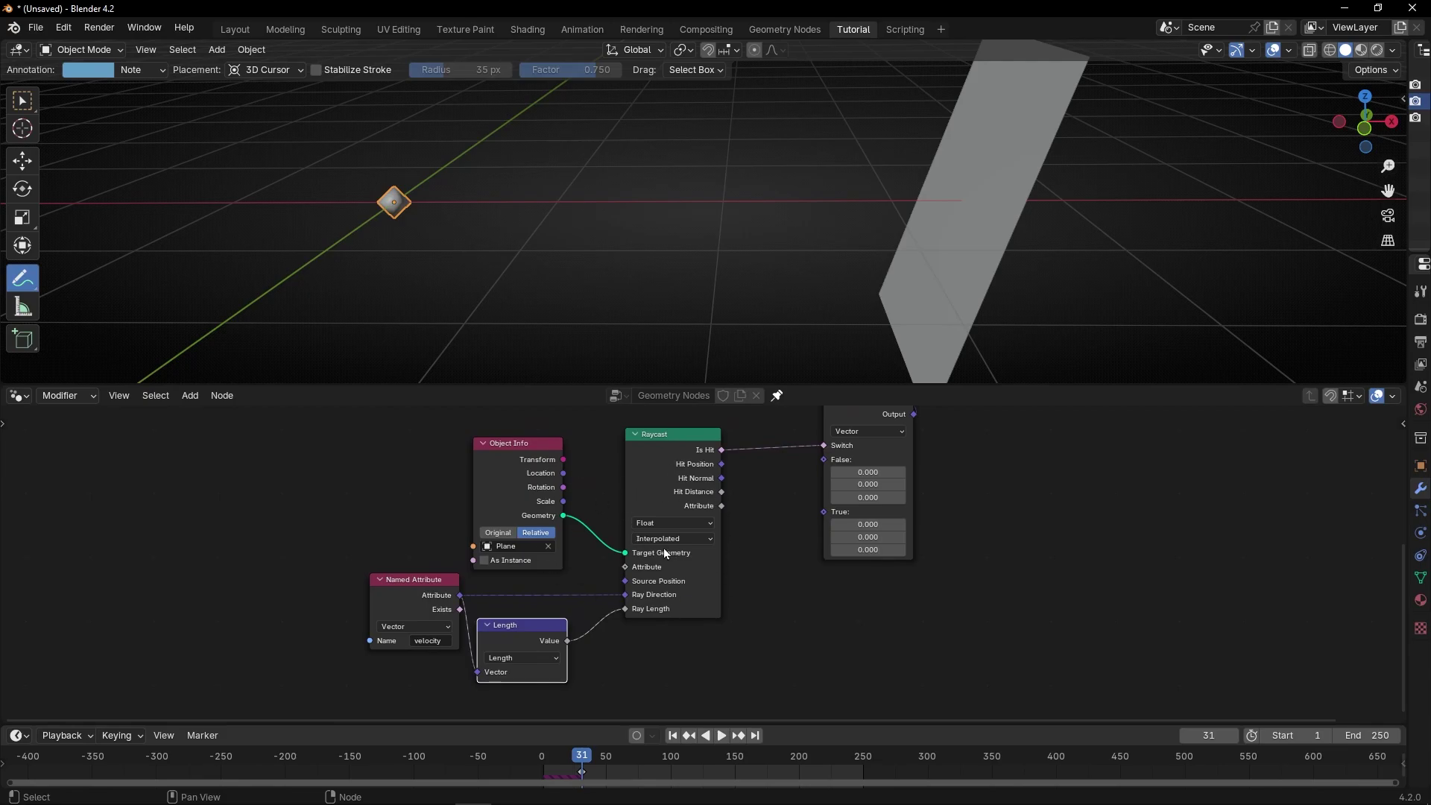
- Play the simulation from frame 1, stop it to check the point's movement and the Switch values, and return to frame 1
mouse_move(664, 551)
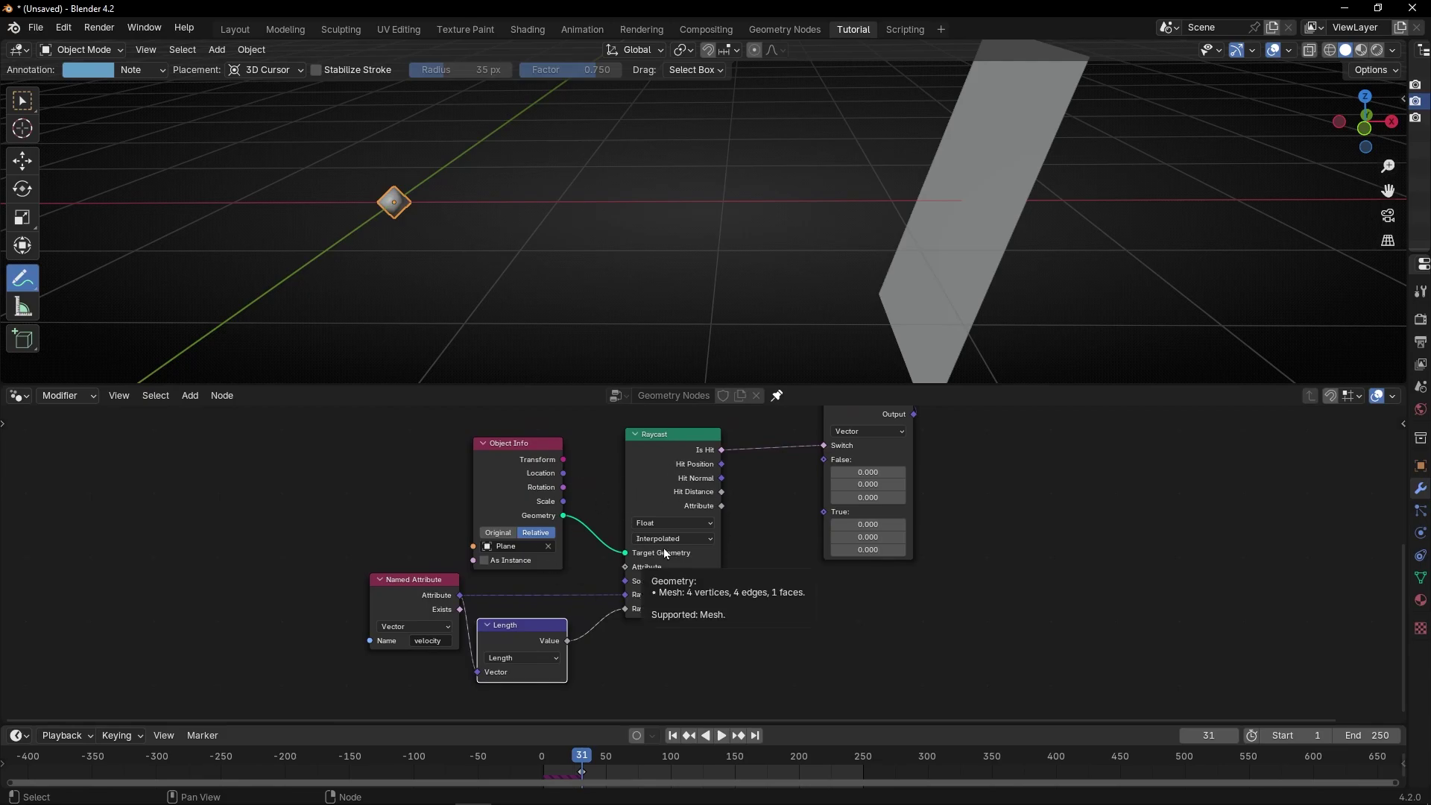
click(674, 737)
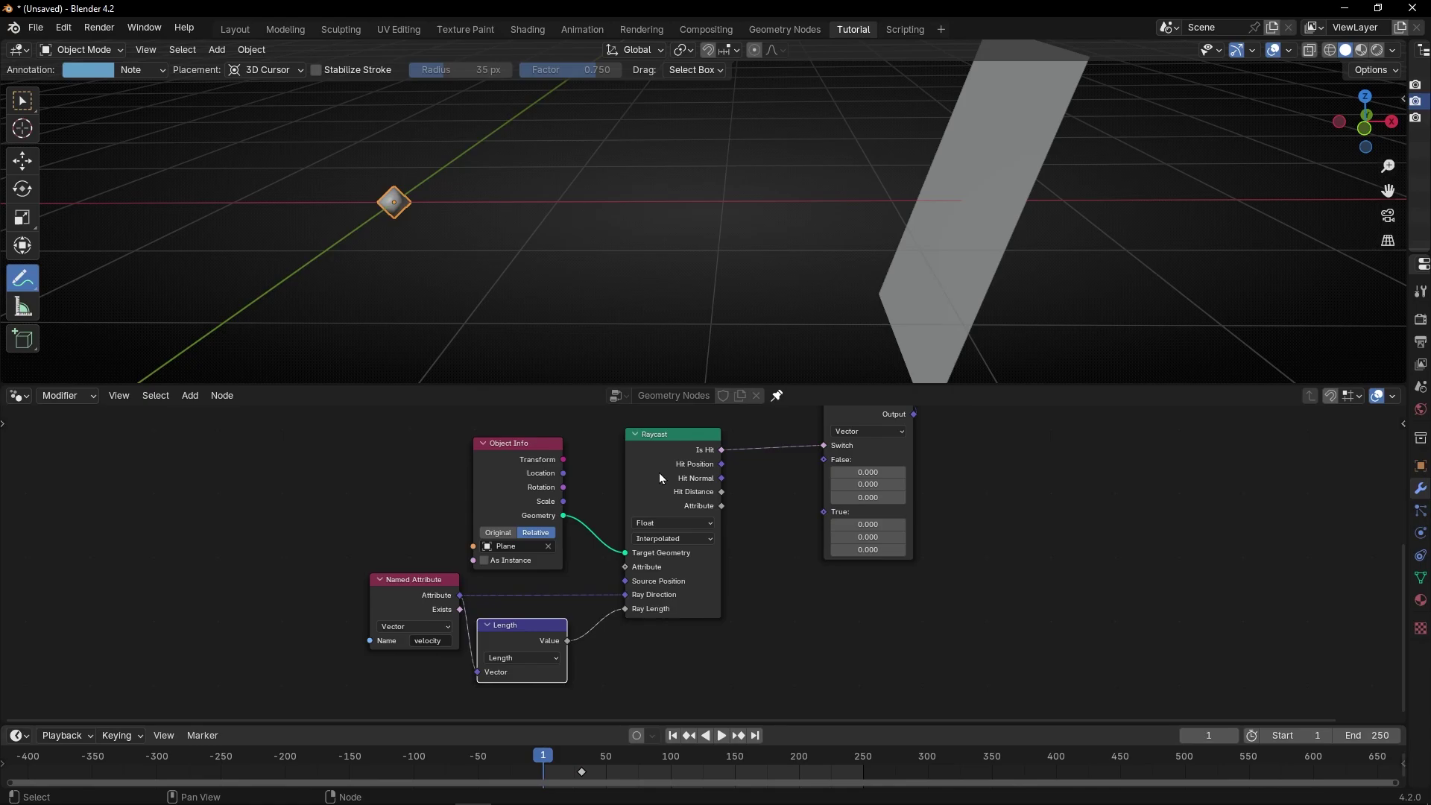
key(space)
key(space)
scroll(946, 481, up, 3)
middle_drag(950, 480, 731, 534)
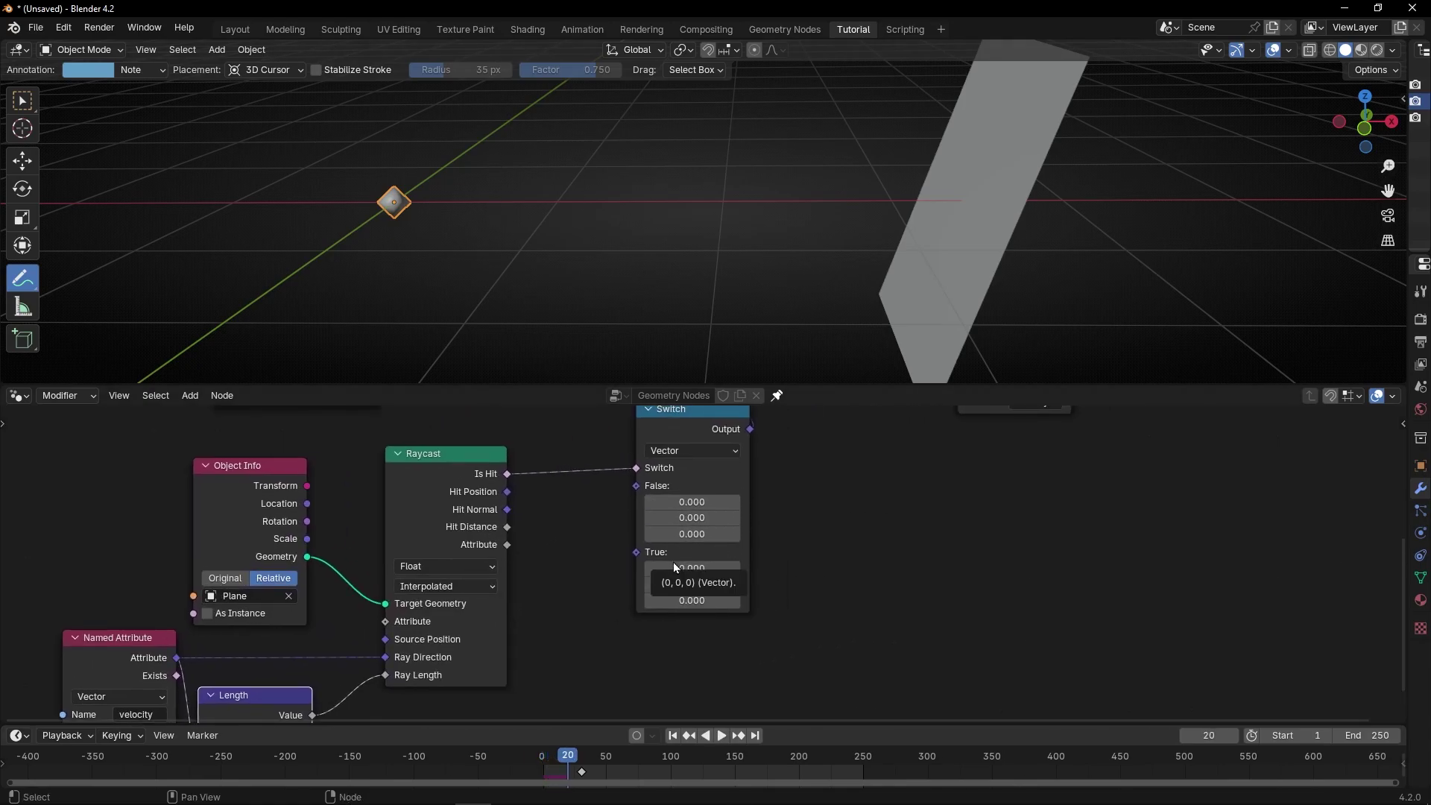
click(672, 736)
- Illustrate the point's path and its short ray toward the plane with annotation strokes, and erase them
scroll(791, 600, down, 3)
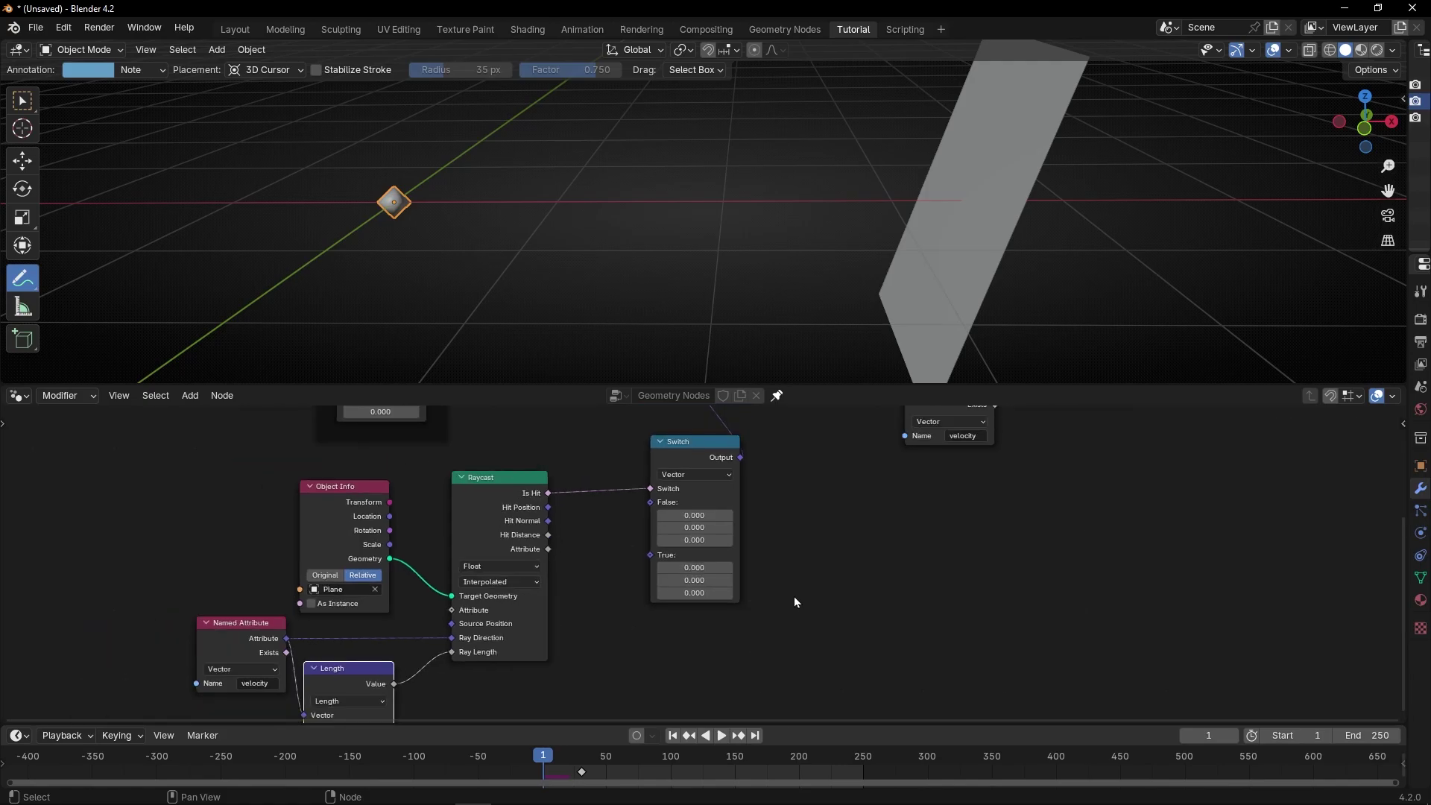
middle_drag(797, 581, 782, 619)
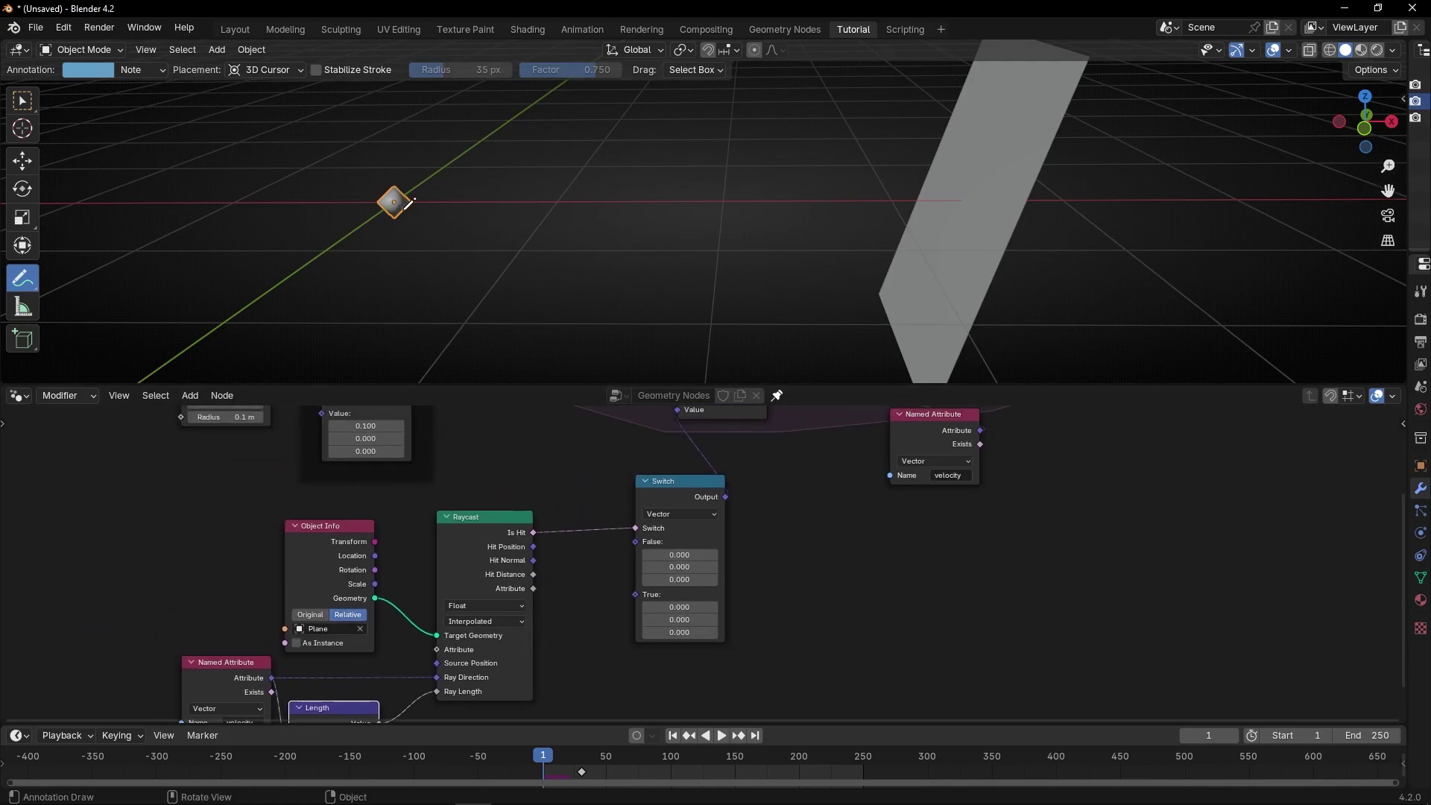
mouse_move(416, 201)
mouse_down()
mouse_move(855, 202)
mouse_move(872, 175)
mouse_move(872, 238)
mouse_up()
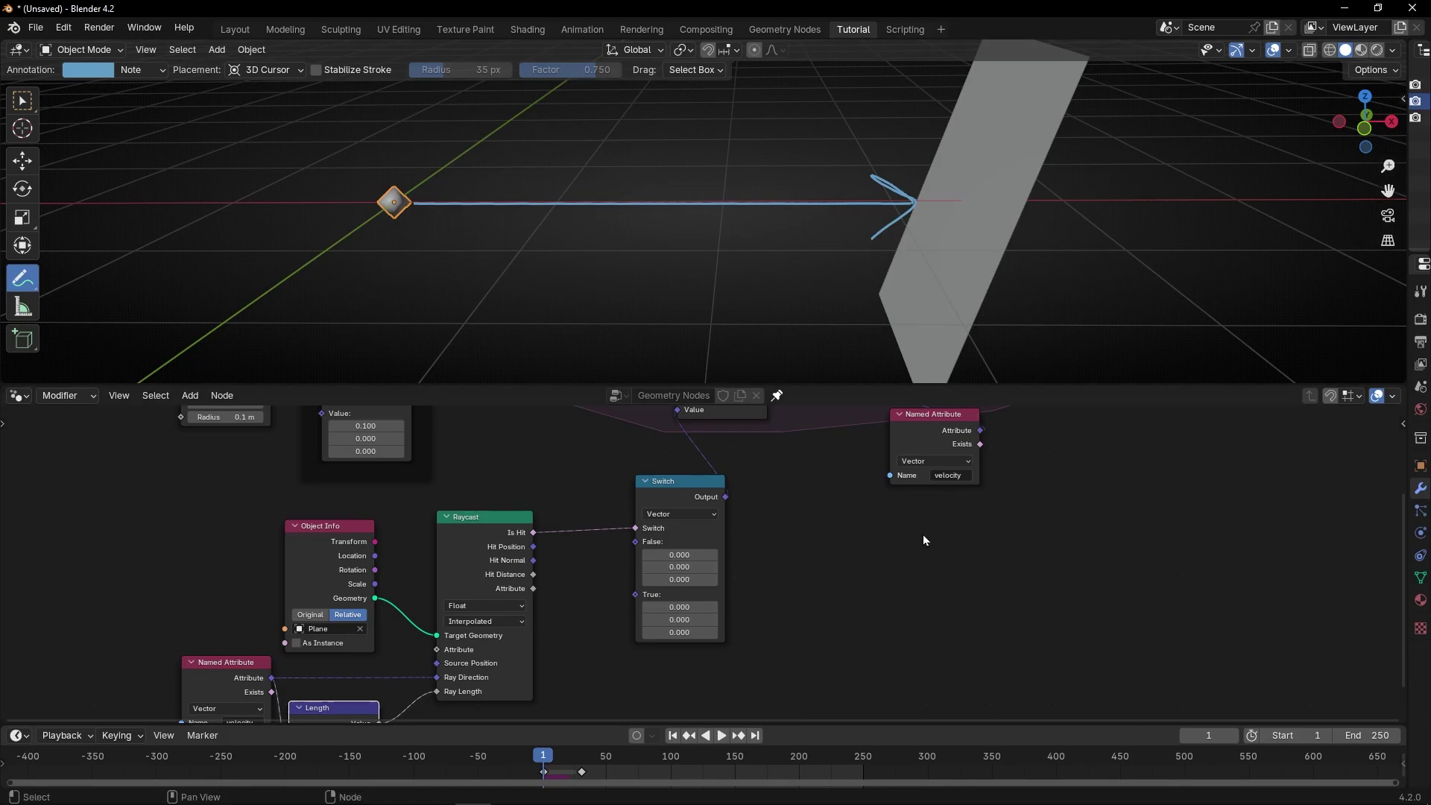
ctrl+drag(966, 218, 377, 246)
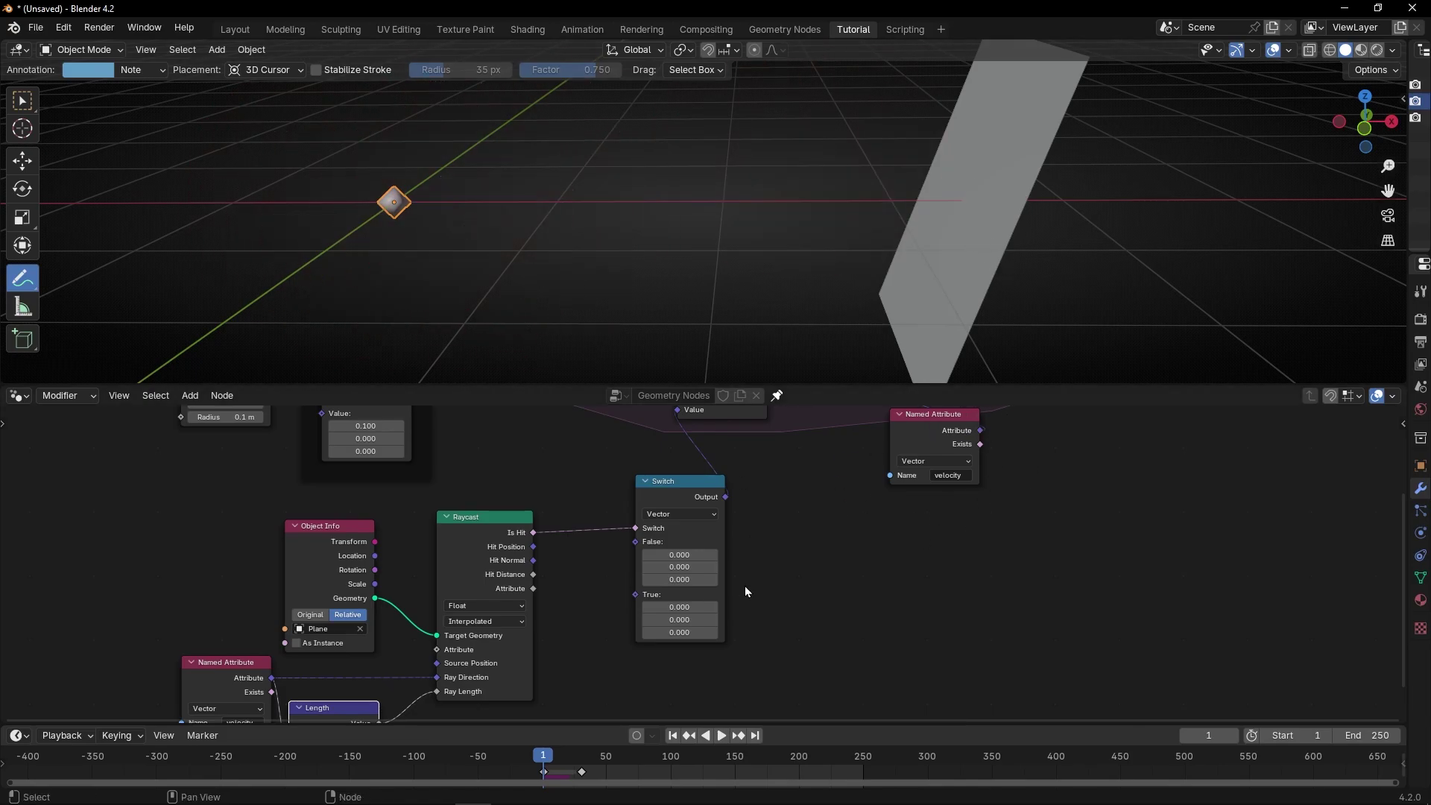
scroll(702, 565, up, 3)
scroll(619, 512, up, 1)
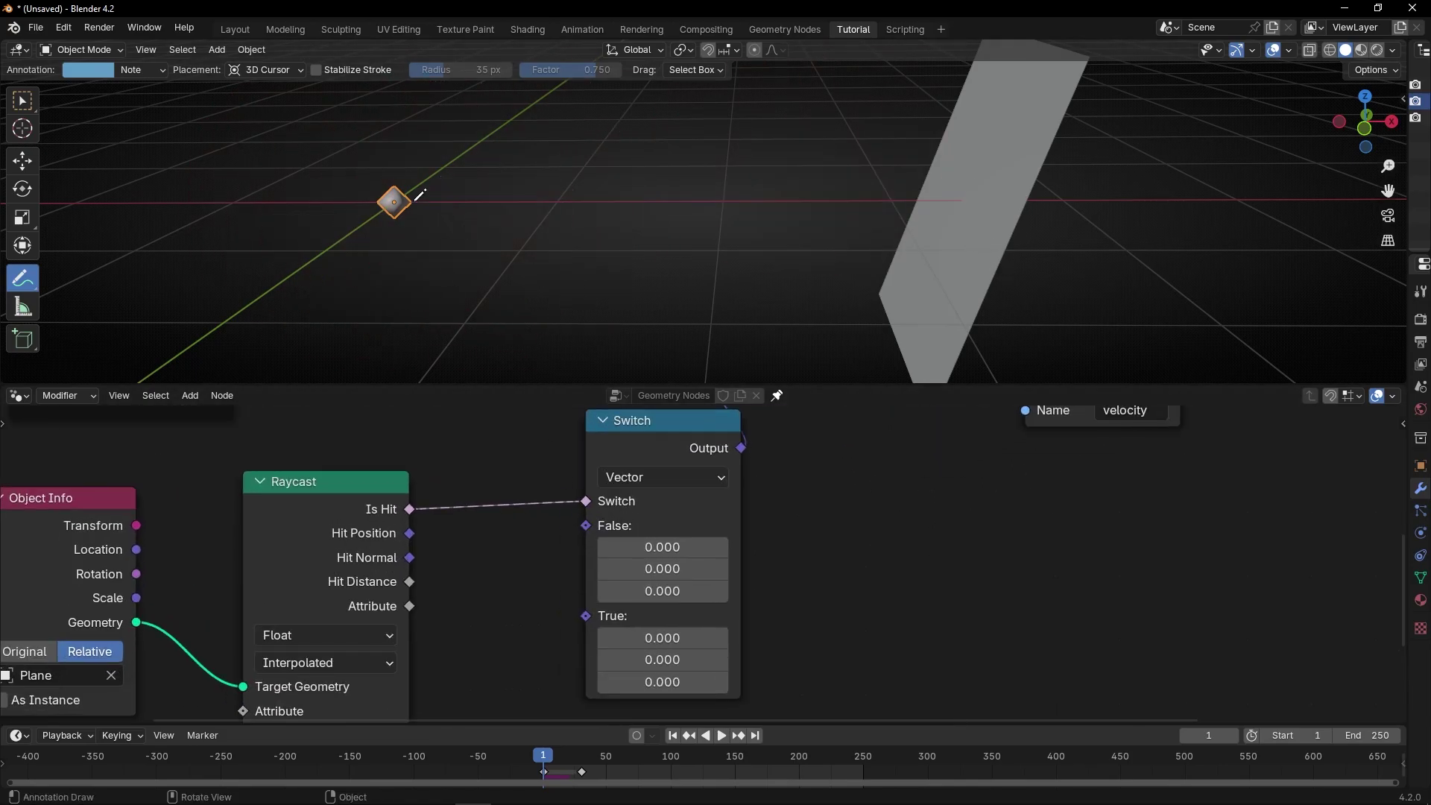
mouse_move(416, 201)
mouse_down()
mouse_move(967, 195)
mouse_move(348, 185)
mouse_up()
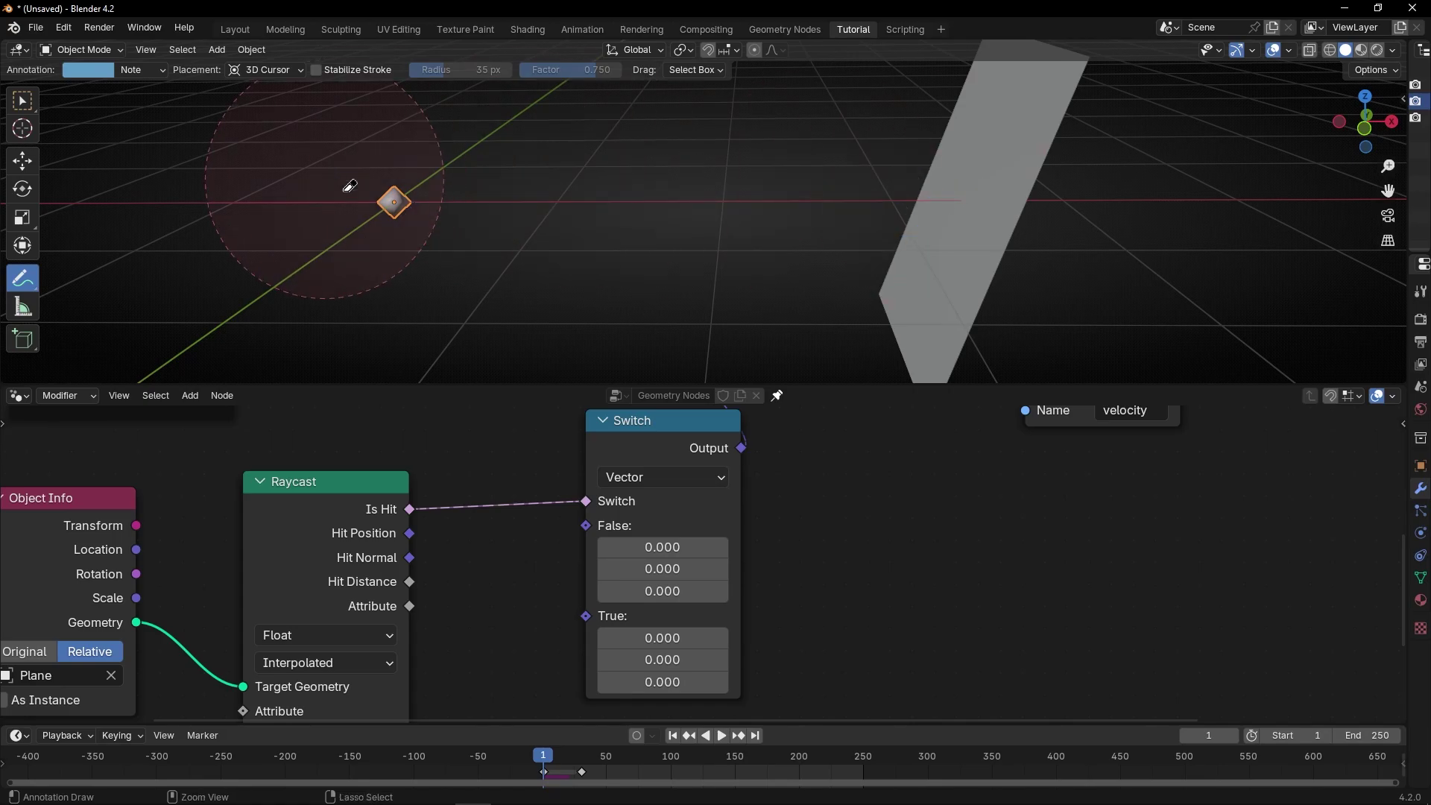
- Set the Z component of the Switch node's False vector to 0.1 and play the simulation to check the point's movement
click(662, 590)
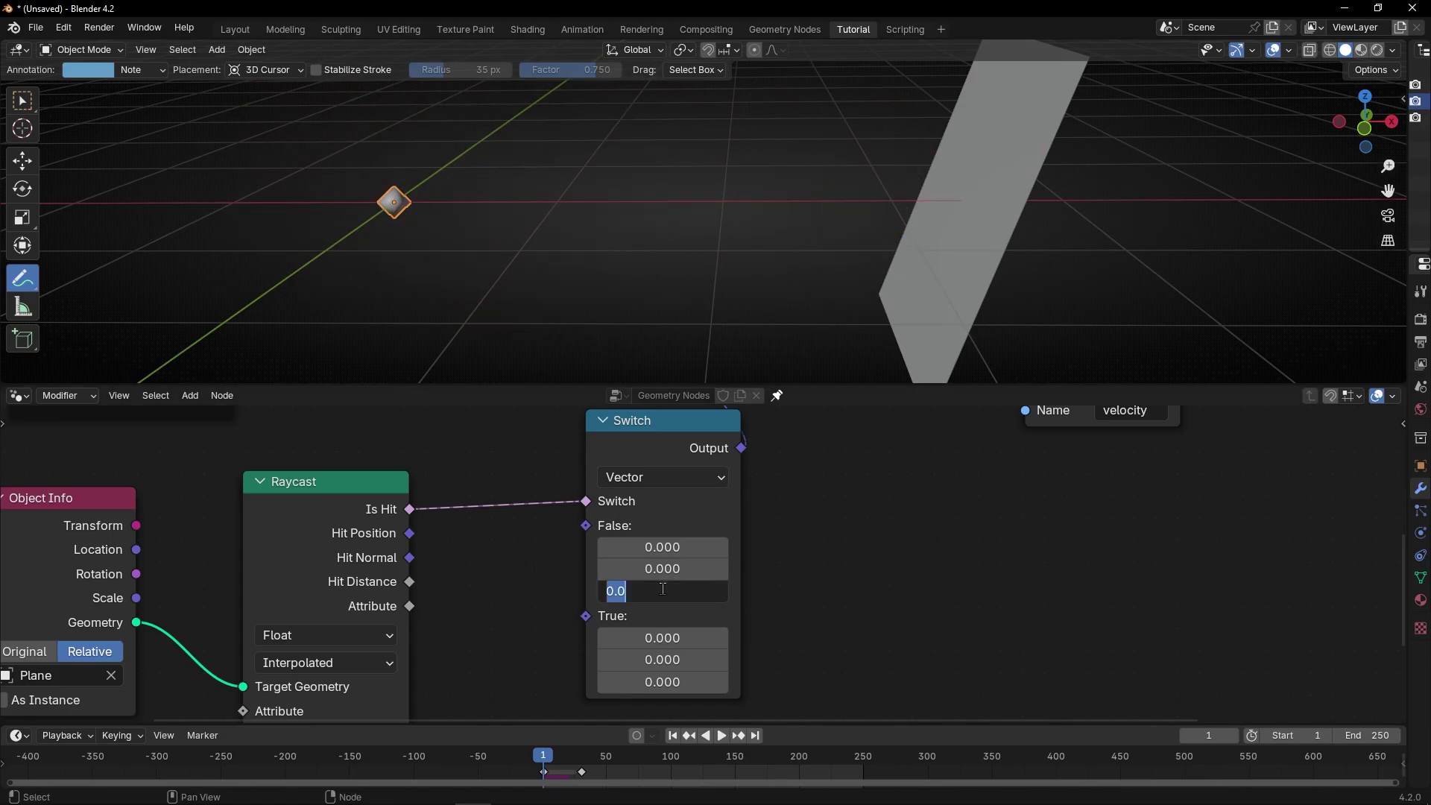
text(0.1)
key(Return)
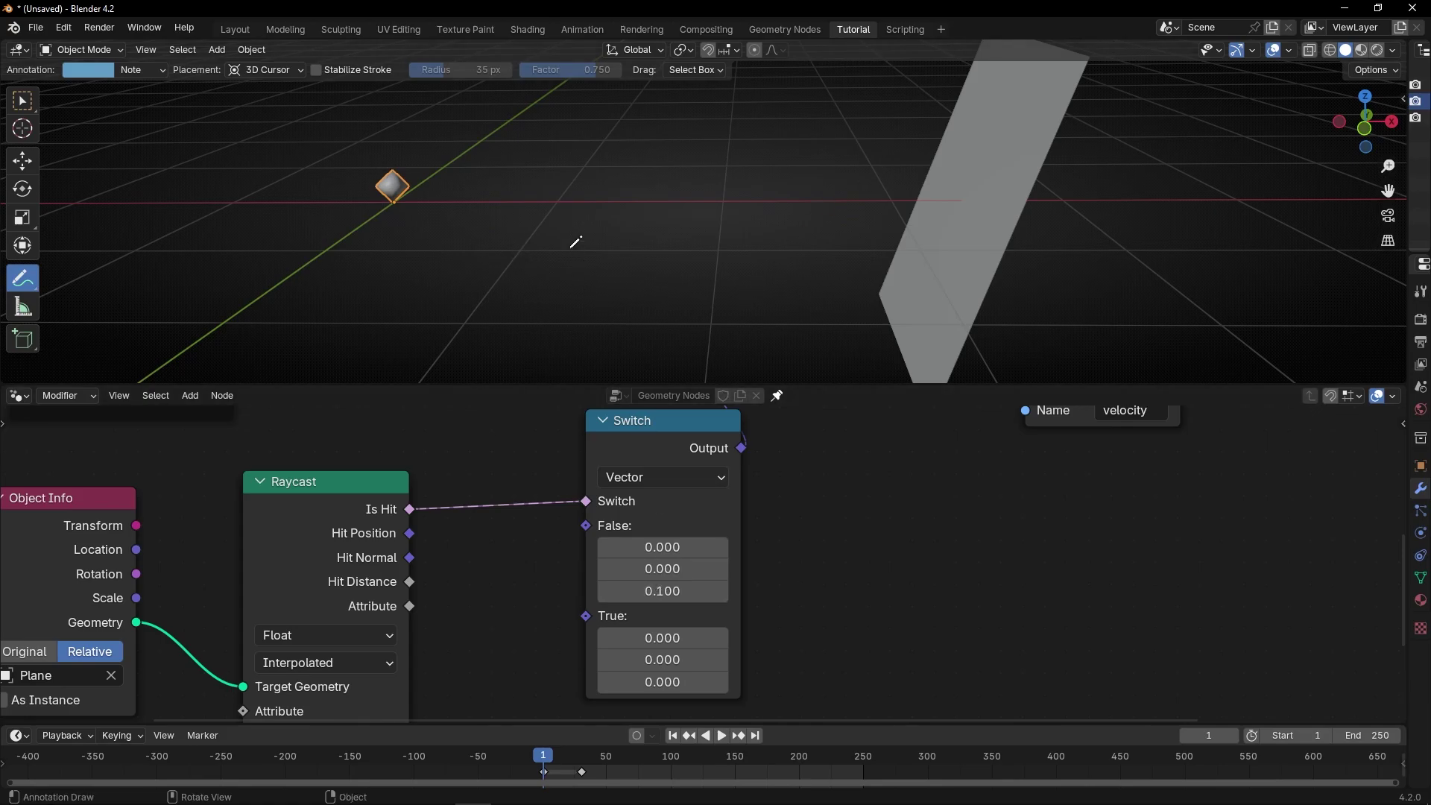
scroll(575, 242, down, 4)
key(space)
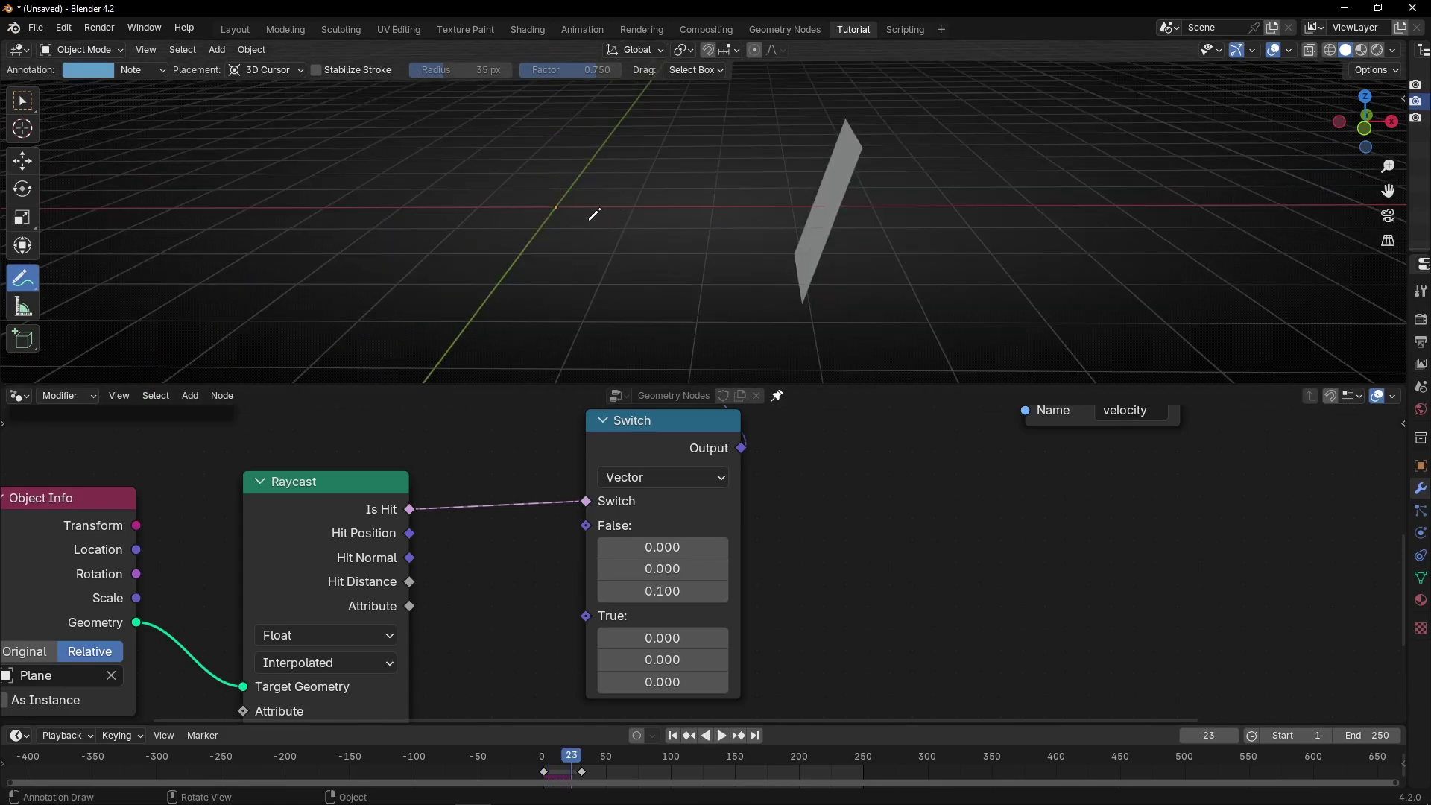
- Review the Switch and Raycast nodes, and draw and erase a short annotation arrow beside the point in the enlarged 3D viewport
key(ctrl+space)
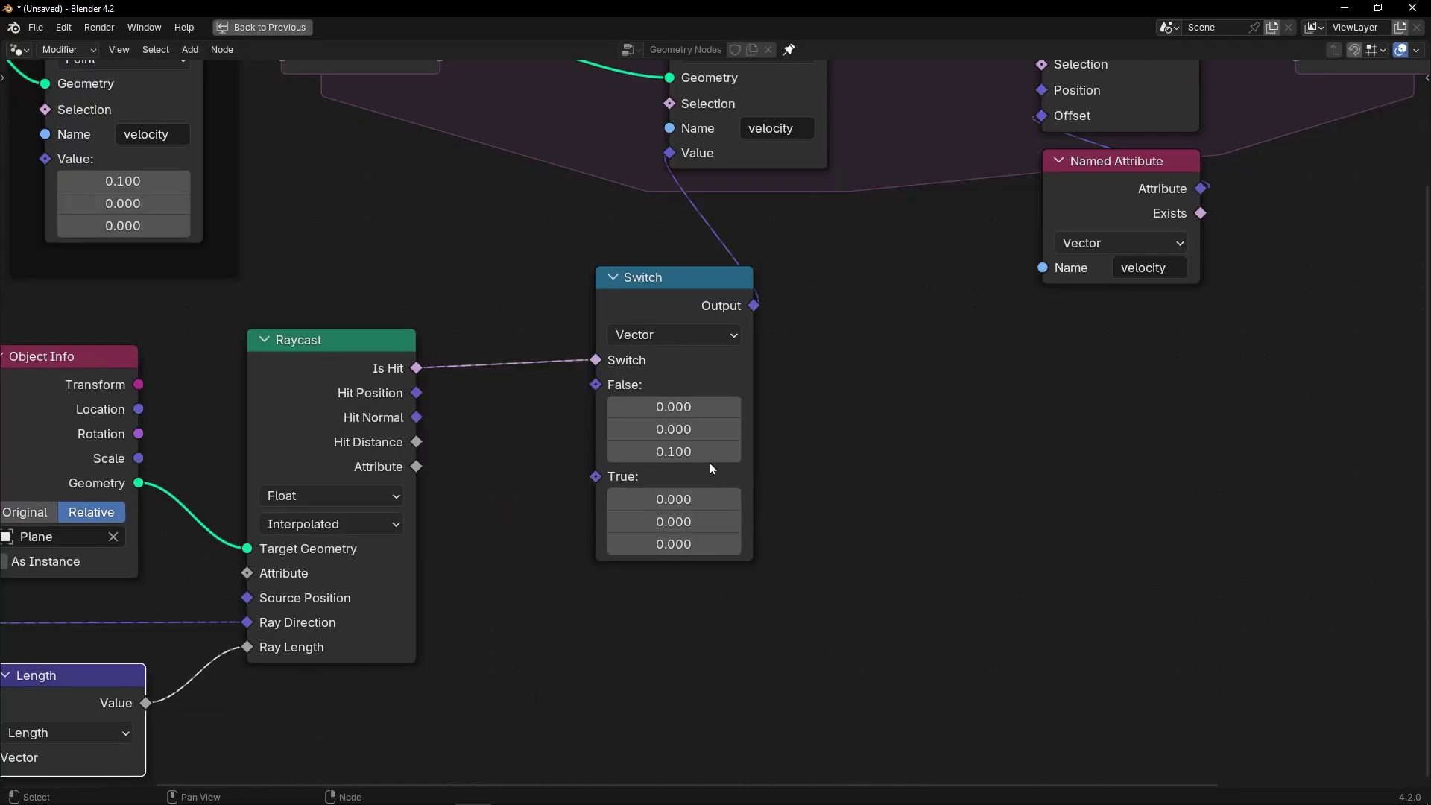
scroll(764, 450, down, 2)
middle_drag(764, 451, 802, 458)
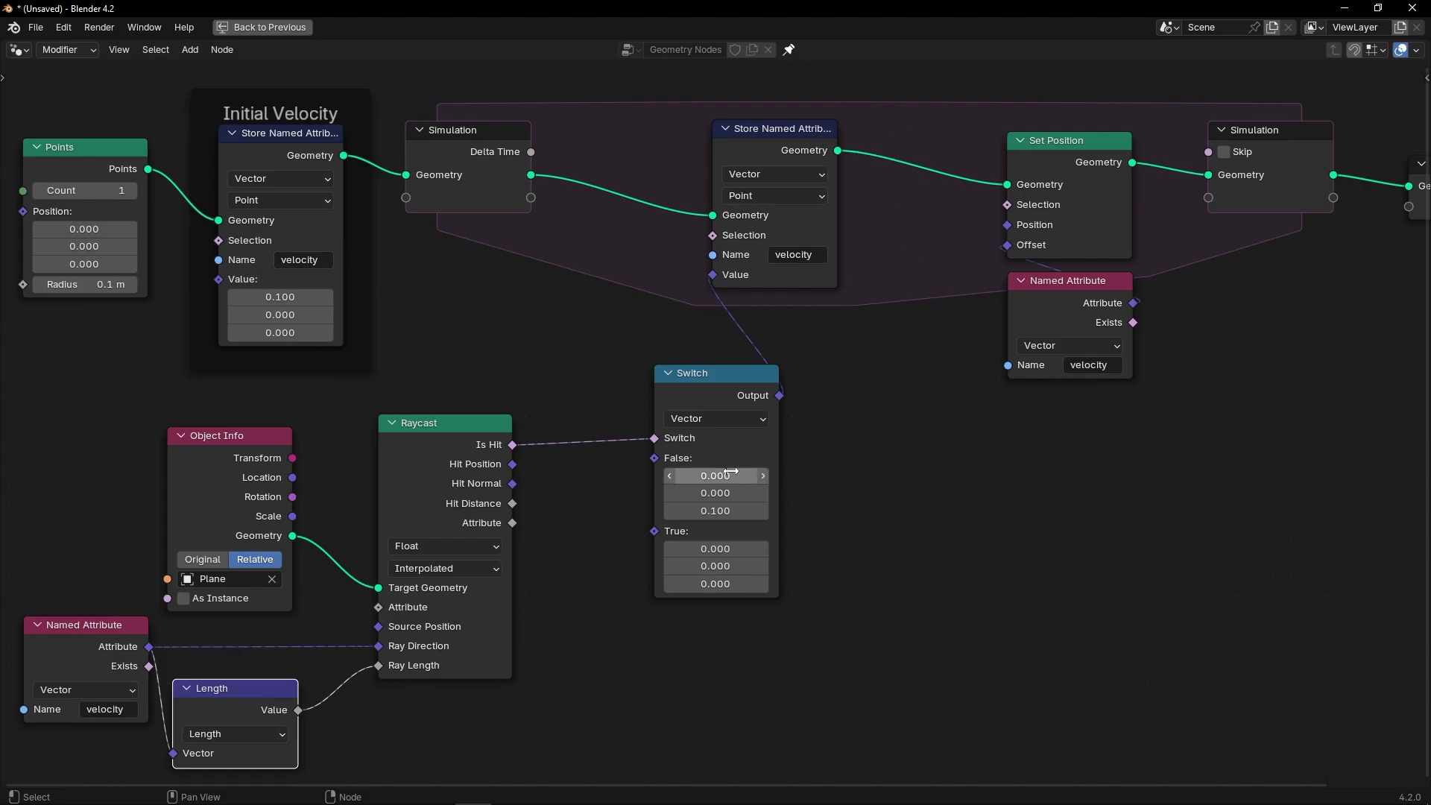
scroll(738, 477, up, 1)
key(ctrl+space)
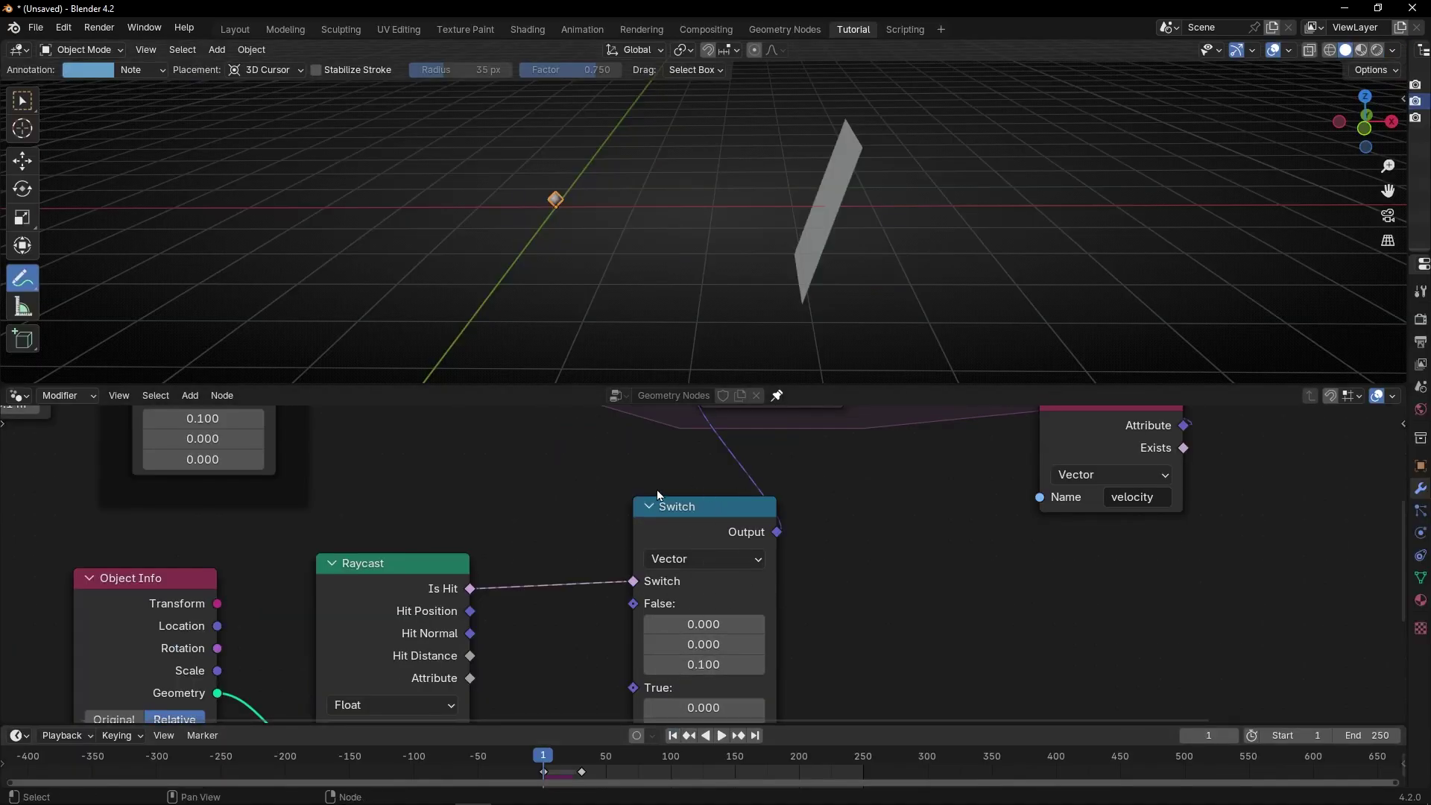
key(ctrl+space)
mouse_move(390, 362)
mouse_down()
mouse_move(480, 359)
mouse_move(455, 377)
mouse_up()
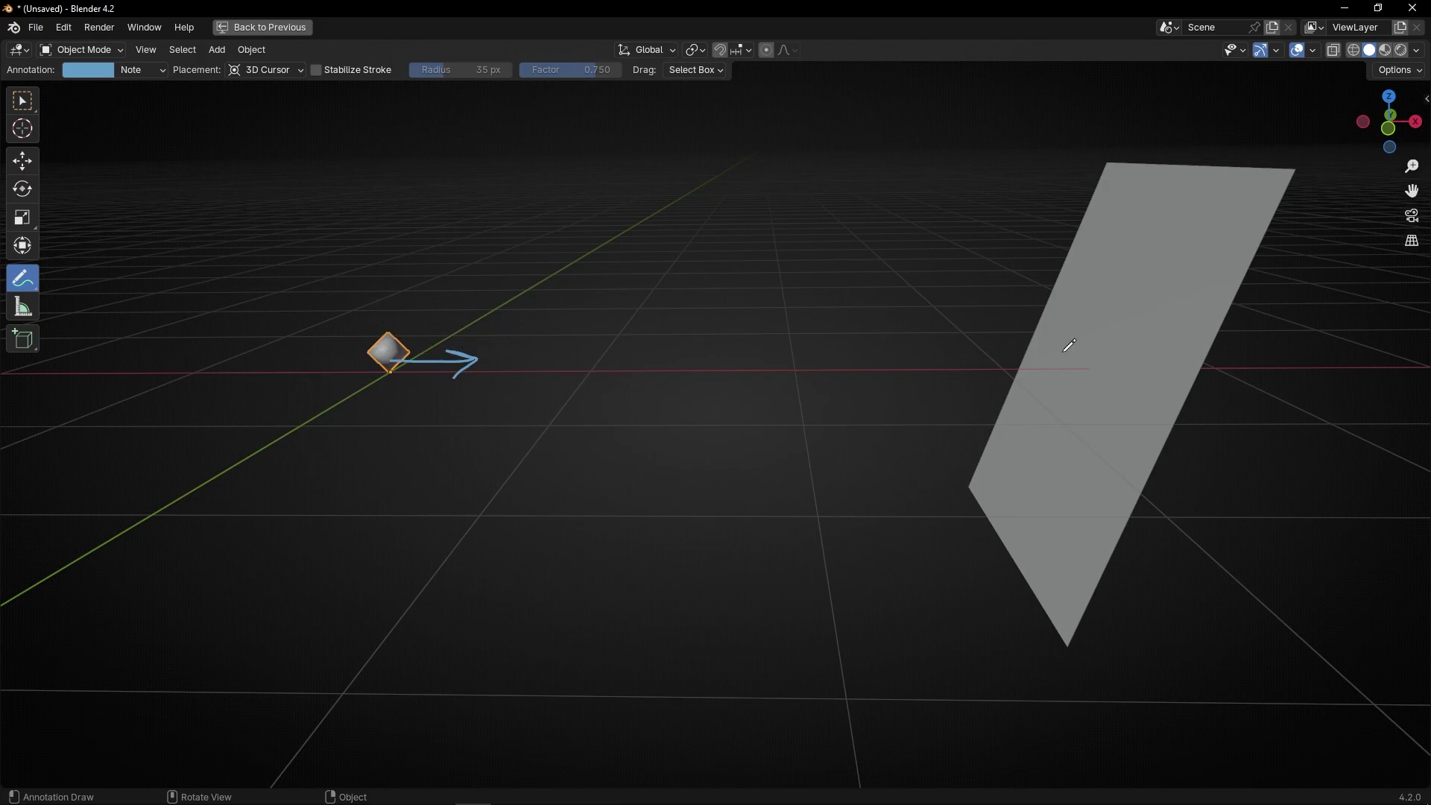
ctrl+drag(709, 351, 468, 392)
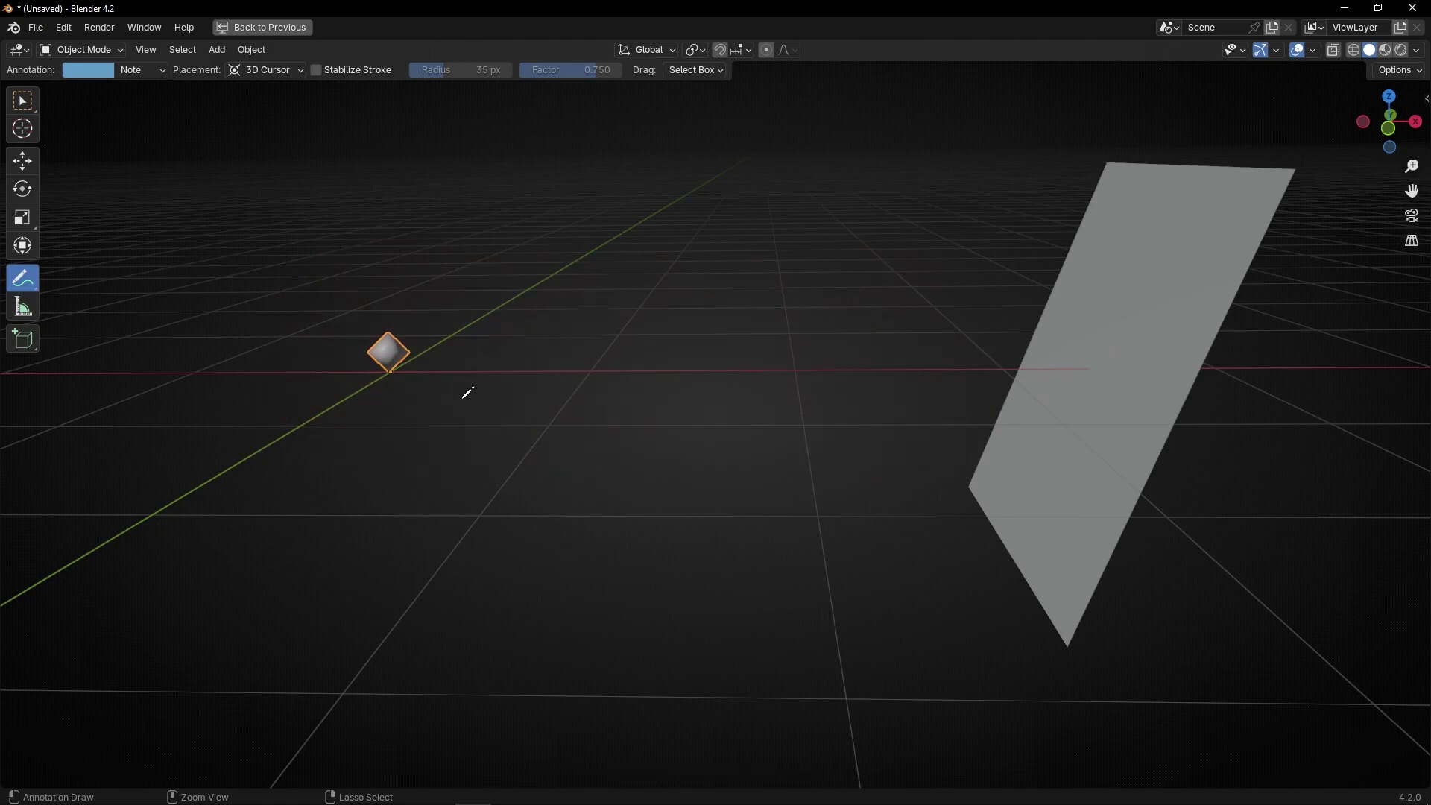
- Move the Object Info, Named Attribute, Length and Raycast nodes further away from the Switch node
key(ctrl+space)
scroll(535, 535, down, 3)
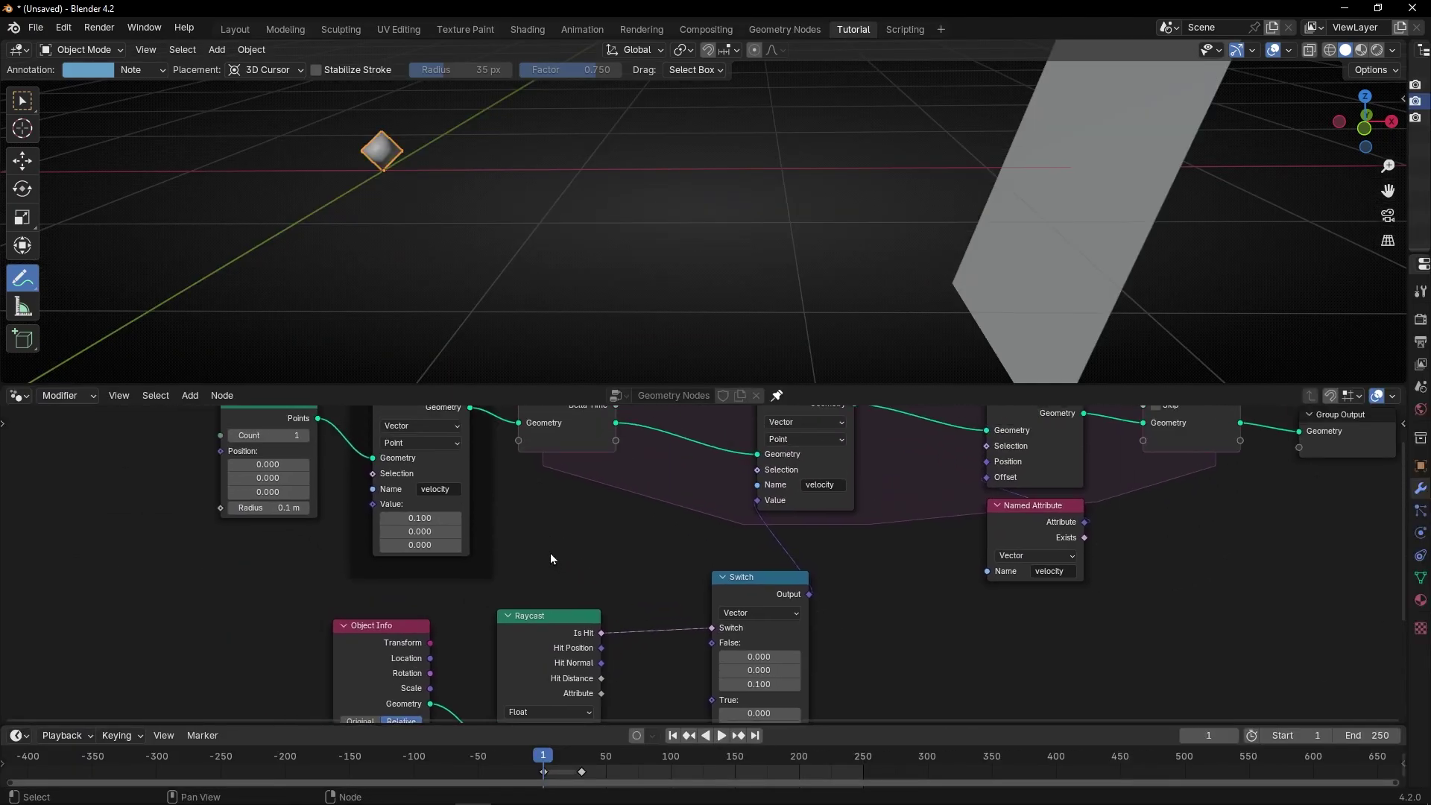
middle_drag(821, 588, 812, 495)
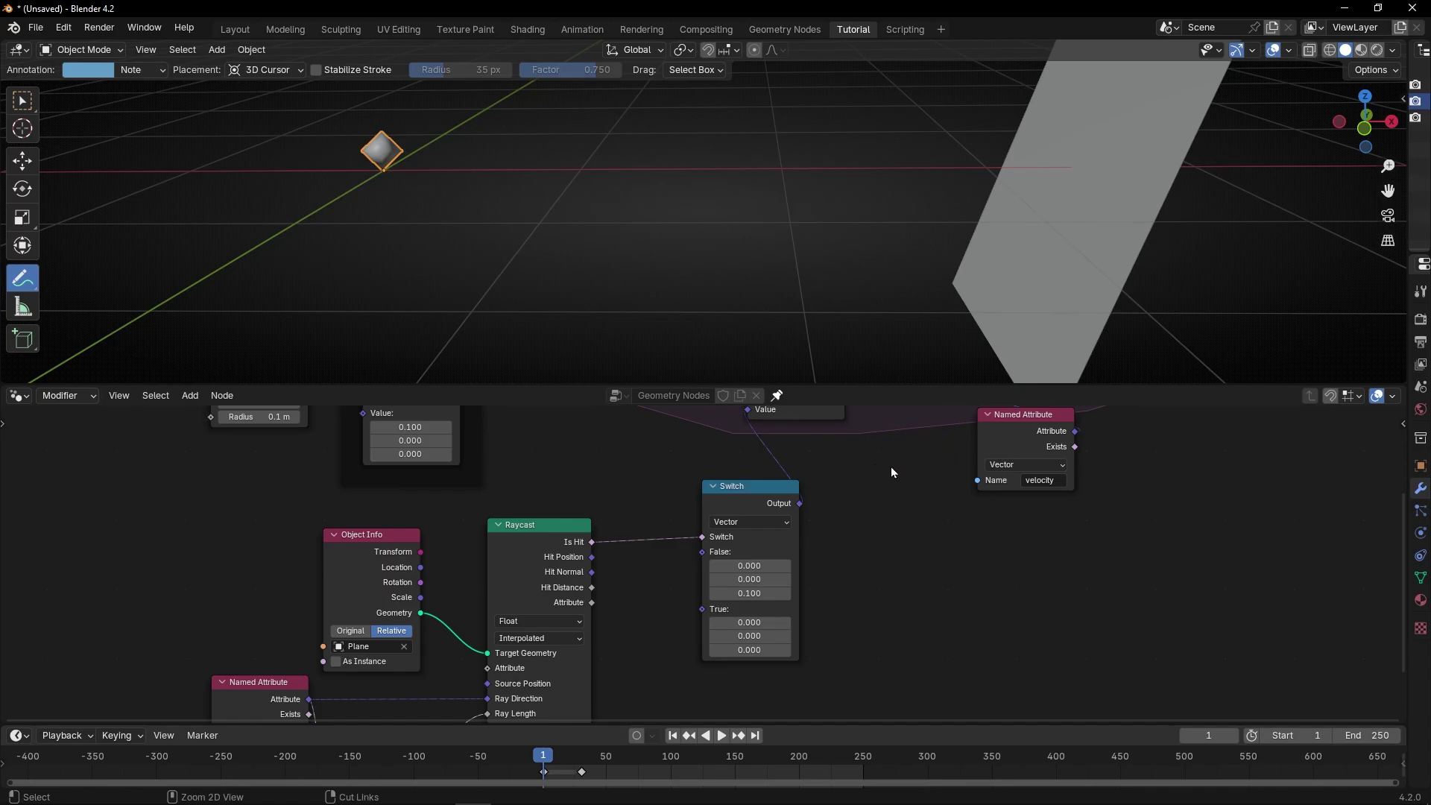
key(ctrl+space)
middle_drag(636, 448, 734, 431)
drag(278, 395, 636, 611)
key(g)
click(604, 667)
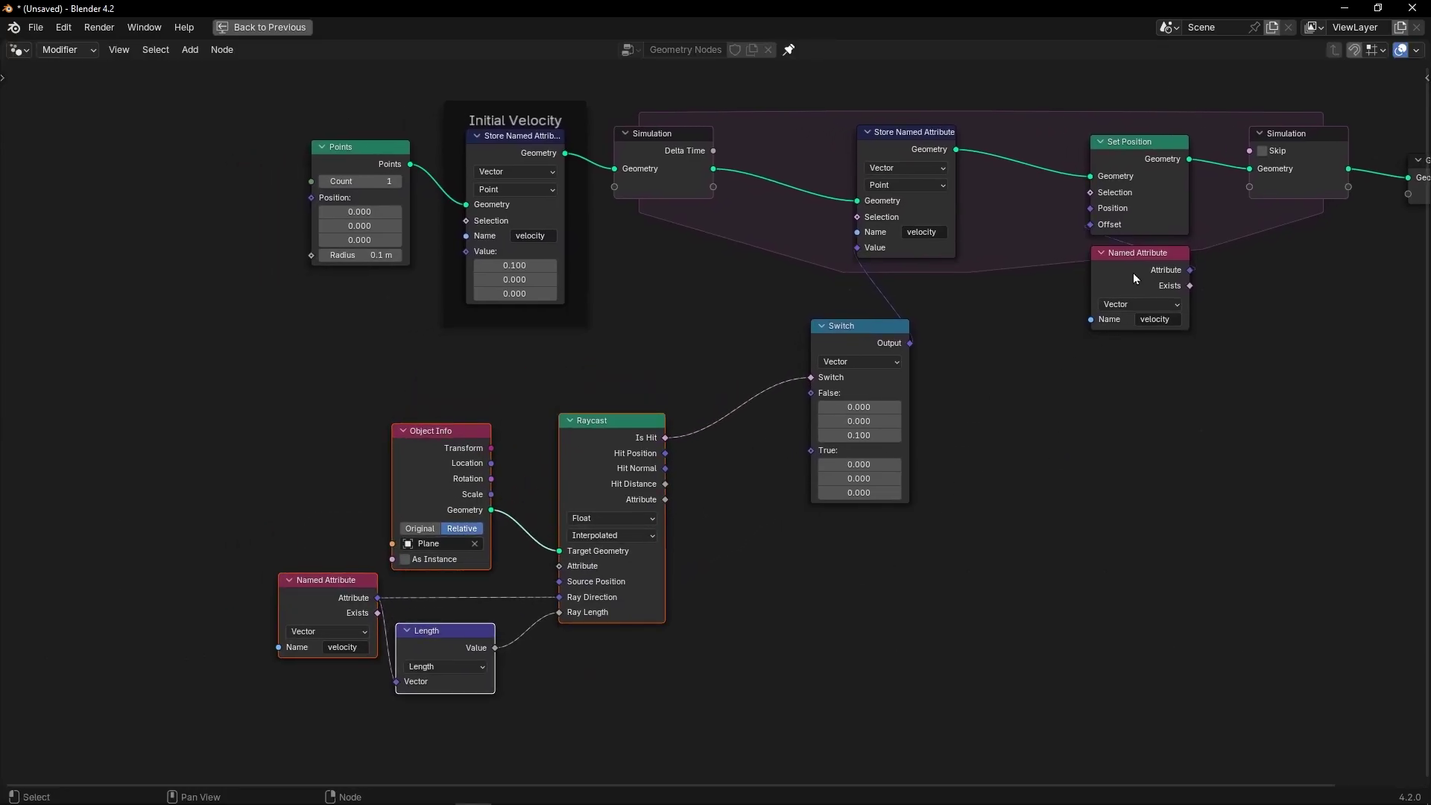
- Duplicate the velocity Named Attribute node and connect the copy's Attribute output to the Switch node's False input
key(shift+d)
click(678, 311)
drag(748, 301, 748, 316)
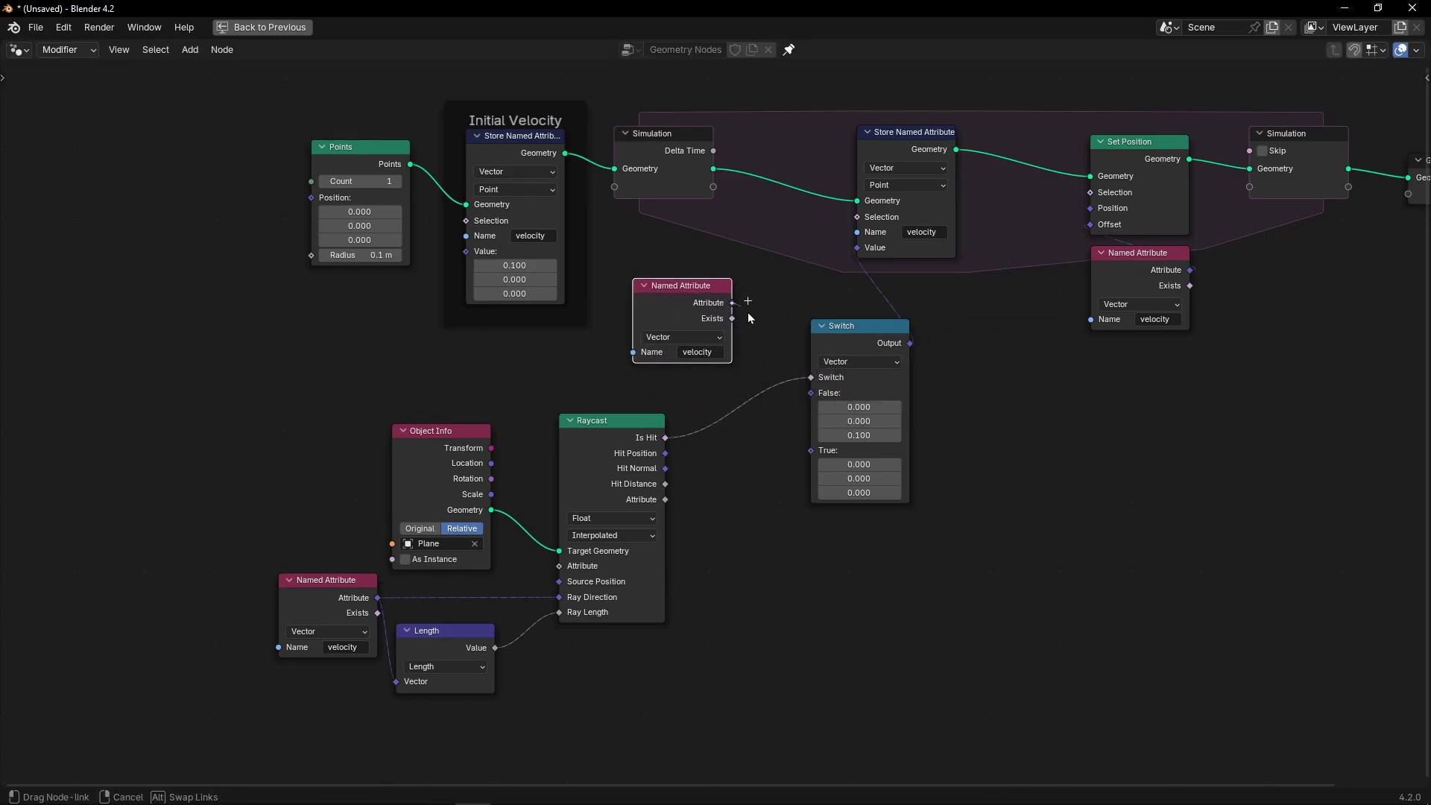
drag(786, 387, 809, 392)
- Examine how the Raycast hit, the velocity attribute and the True vector feed the Switch and Store Named Attribute nodes
scroll(718, 428, up, 3)
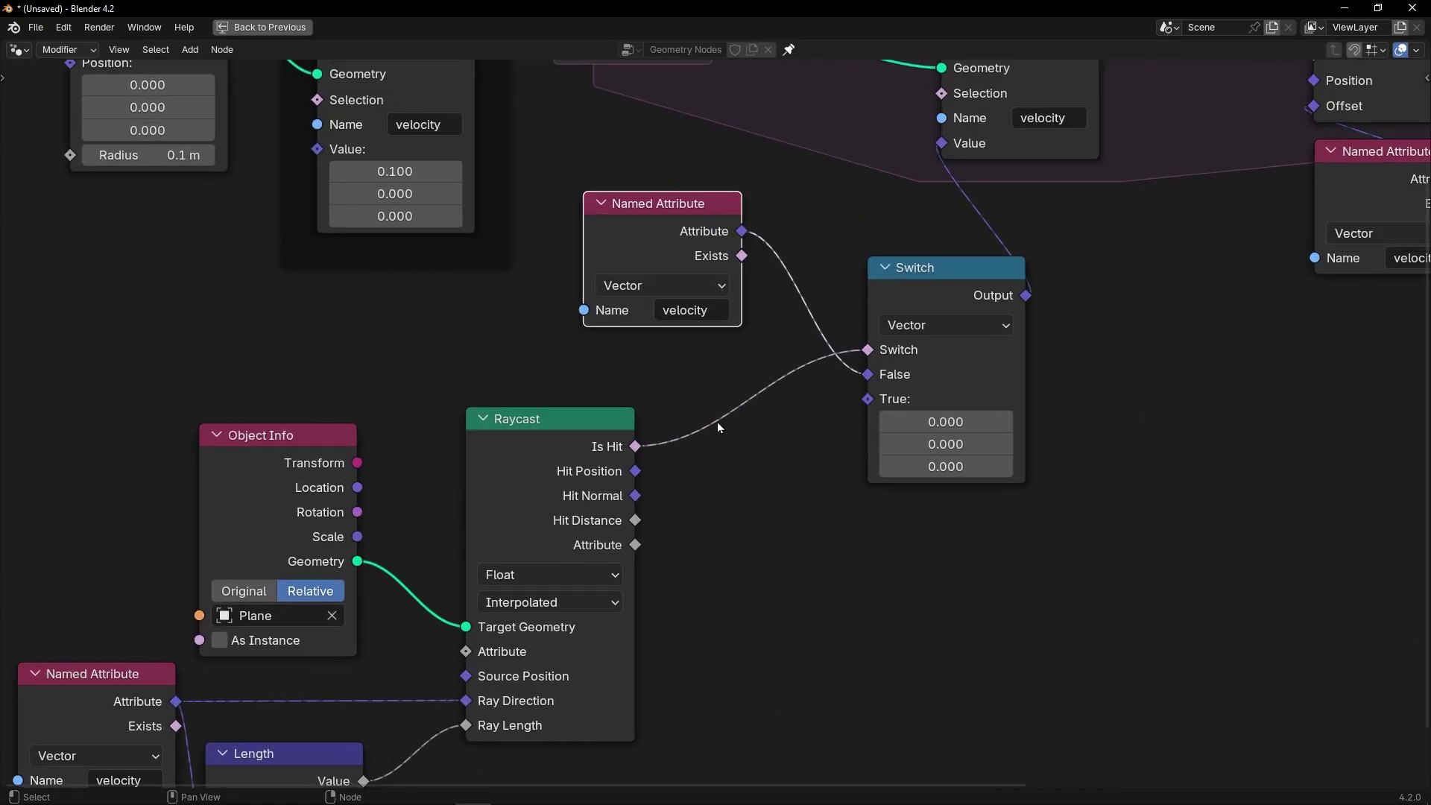
middle_drag(717, 421, 635, 450)
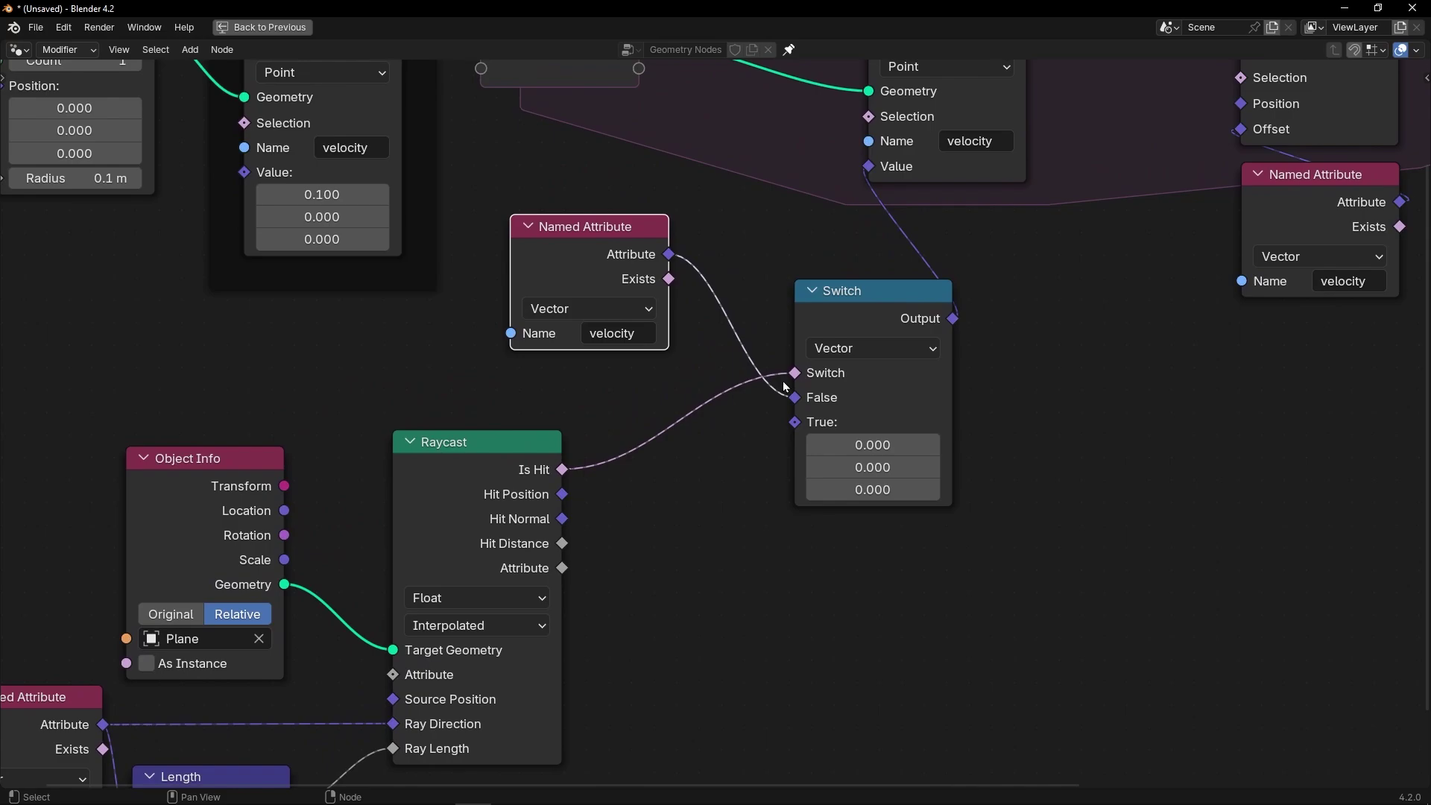
middle_drag(670, 292, 672, 406)
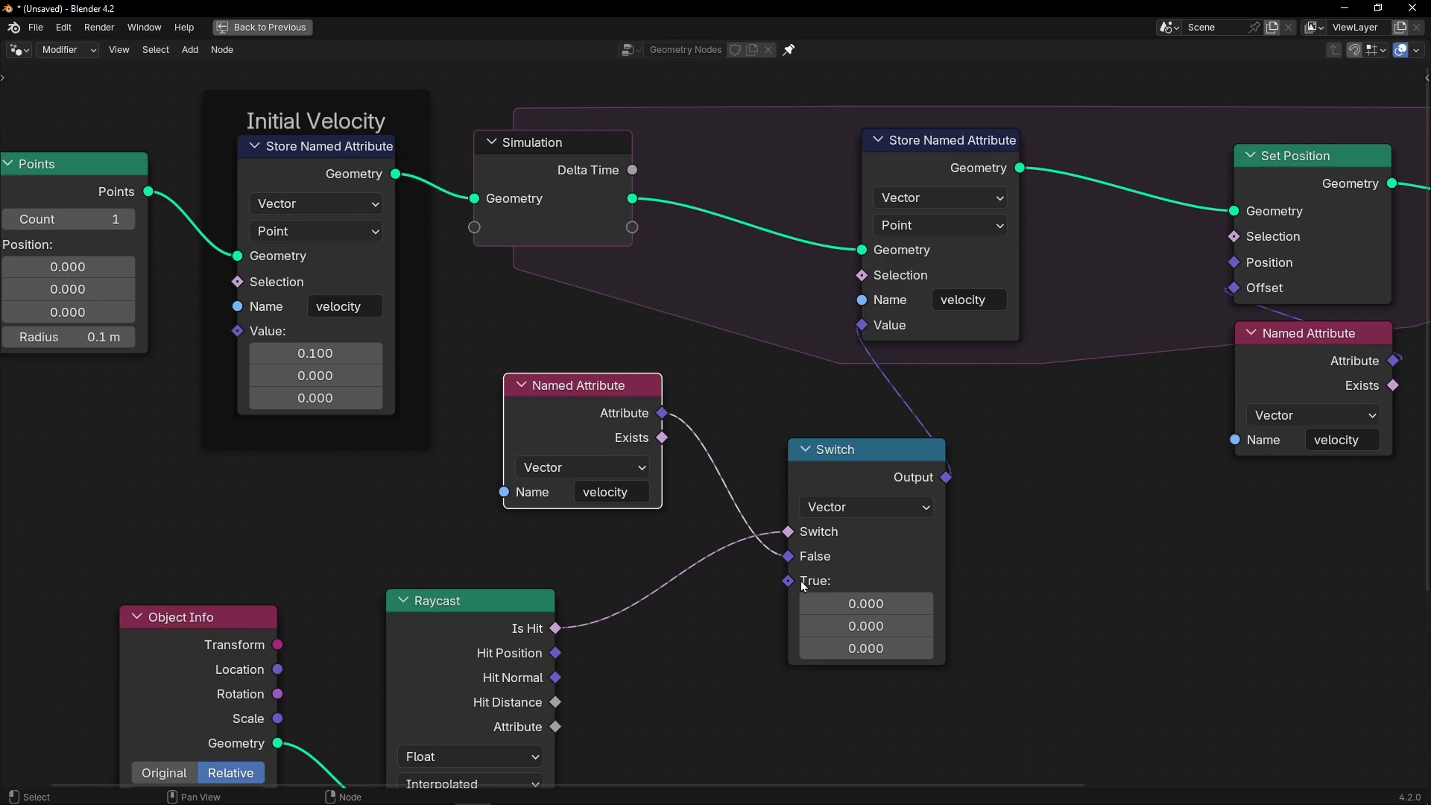
scroll(961, 616, up, 2)
middle_drag(932, 549, 783, 502)
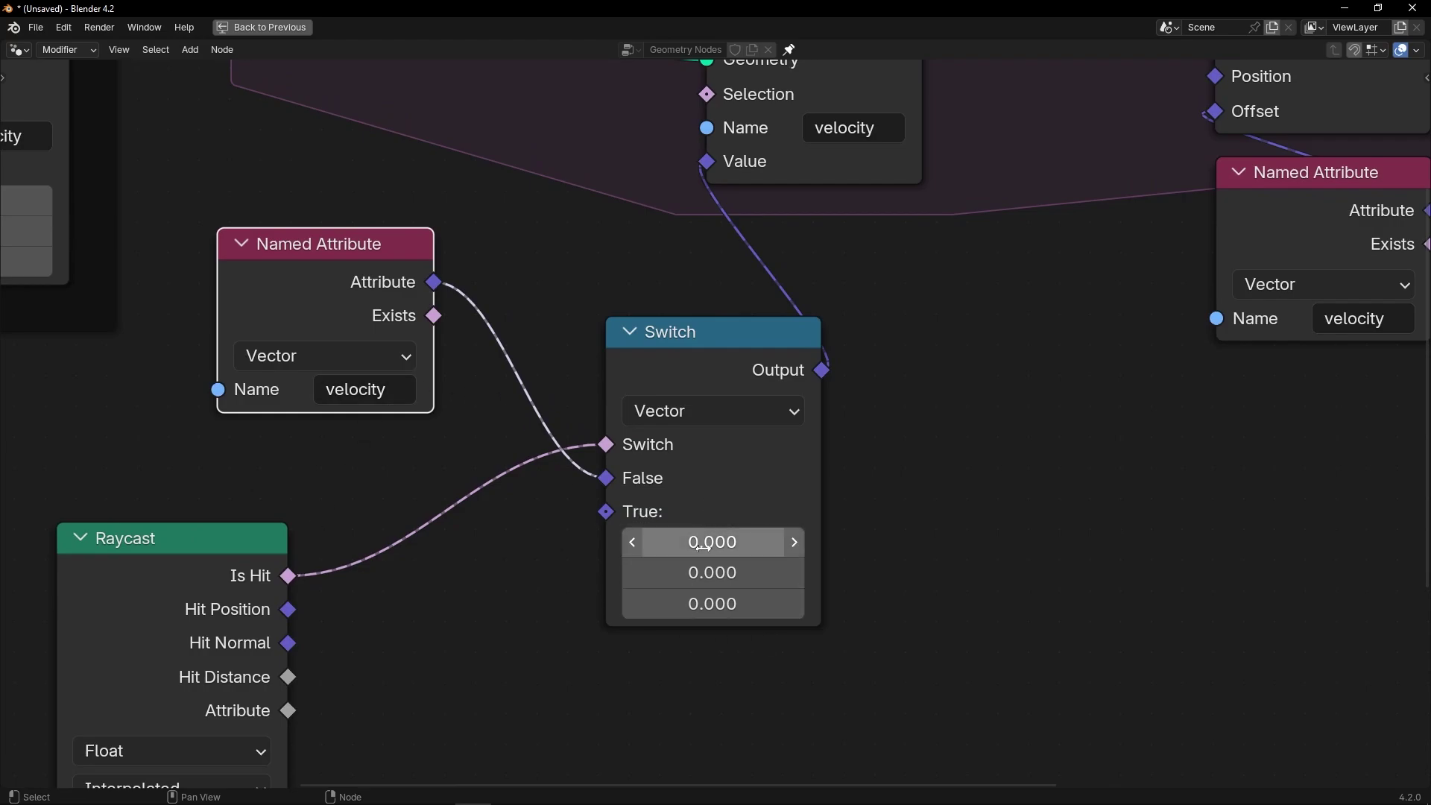
scroll(808, 441, down, 2)
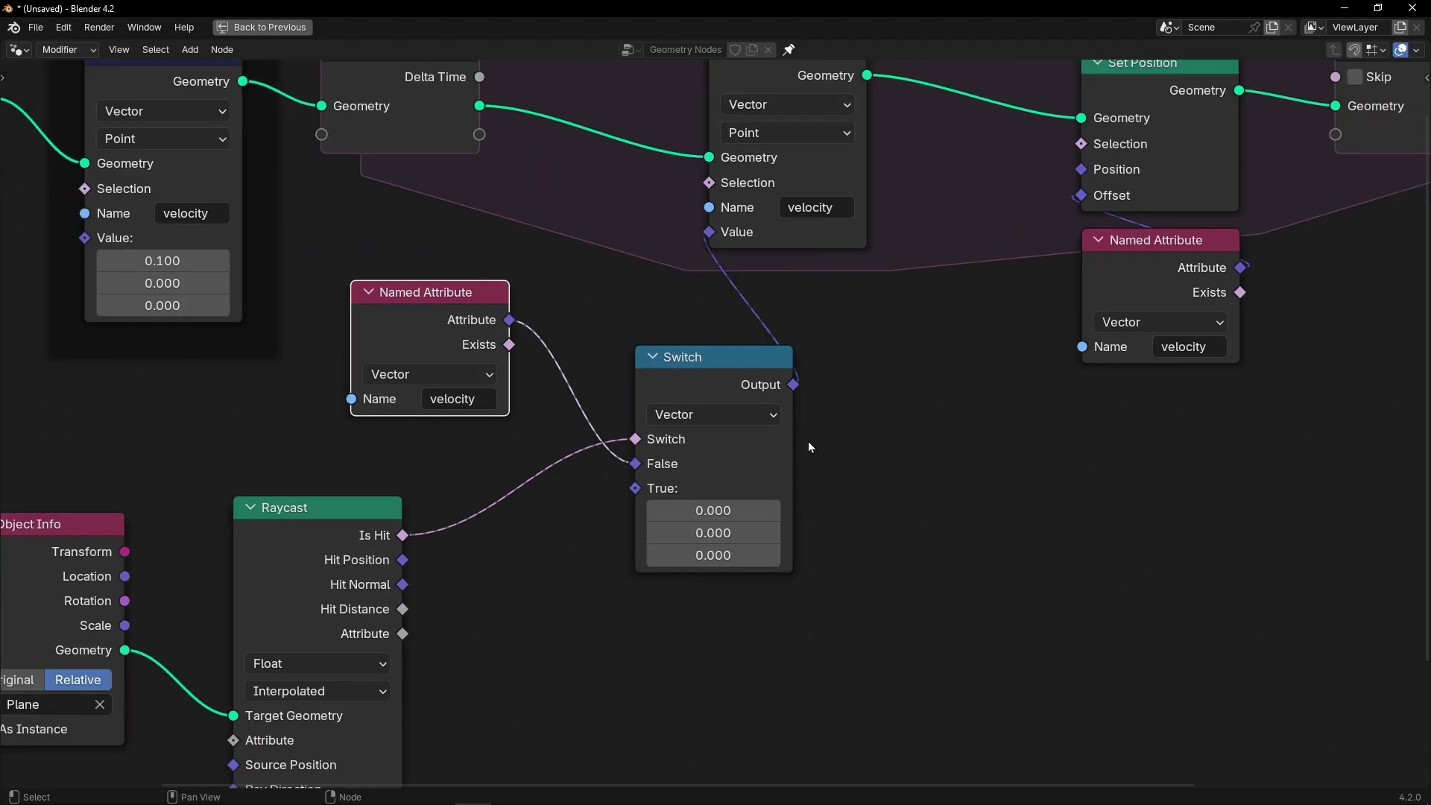
middle_drag(529, 441, 544, 563)
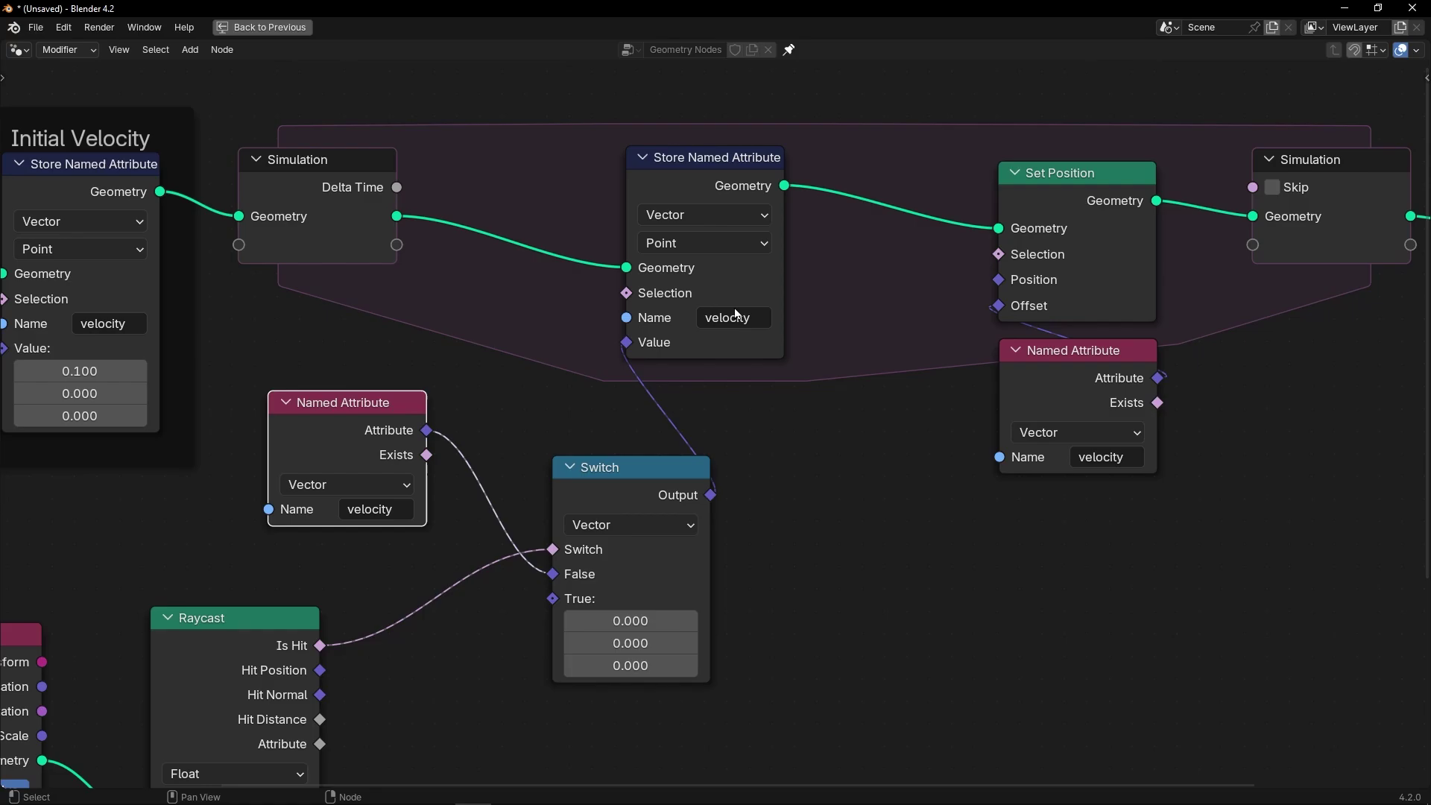
- Play the simulation in the 3D viewport to check how the point behaves when it reaches the plane
key(ctrl+space)
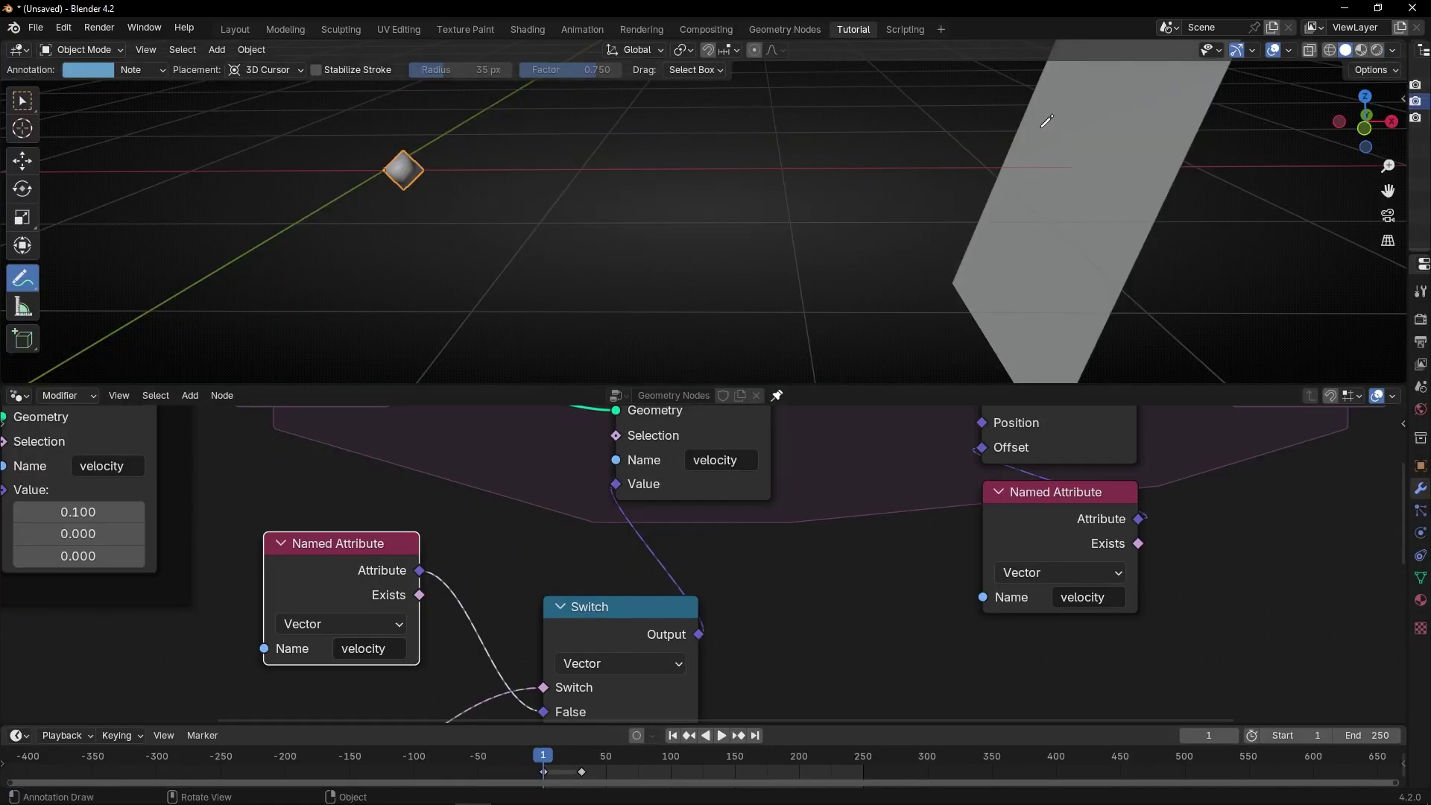
middle_drag(1056, 149, 881, 227)
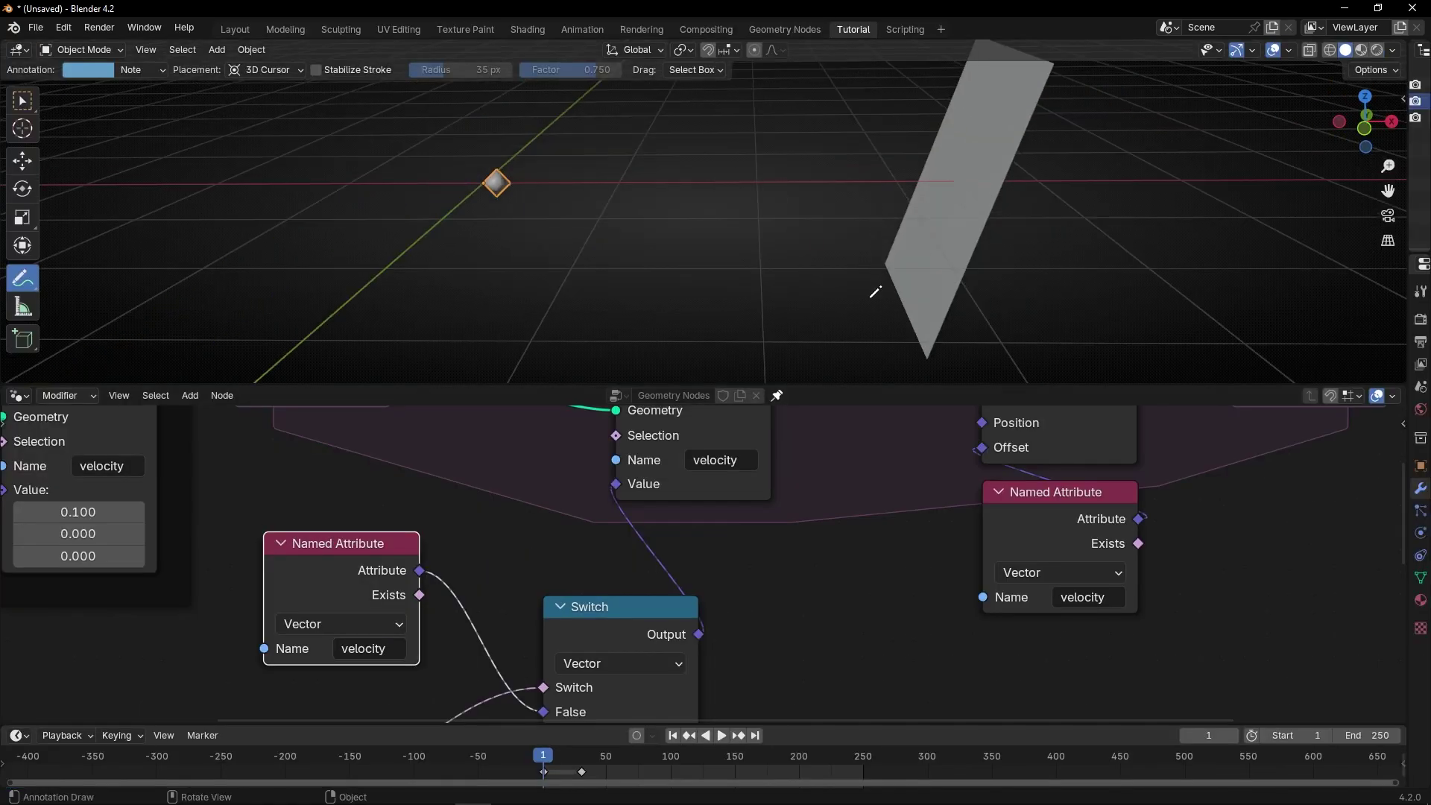
scroll(752, 530, down, 5)
key(space)
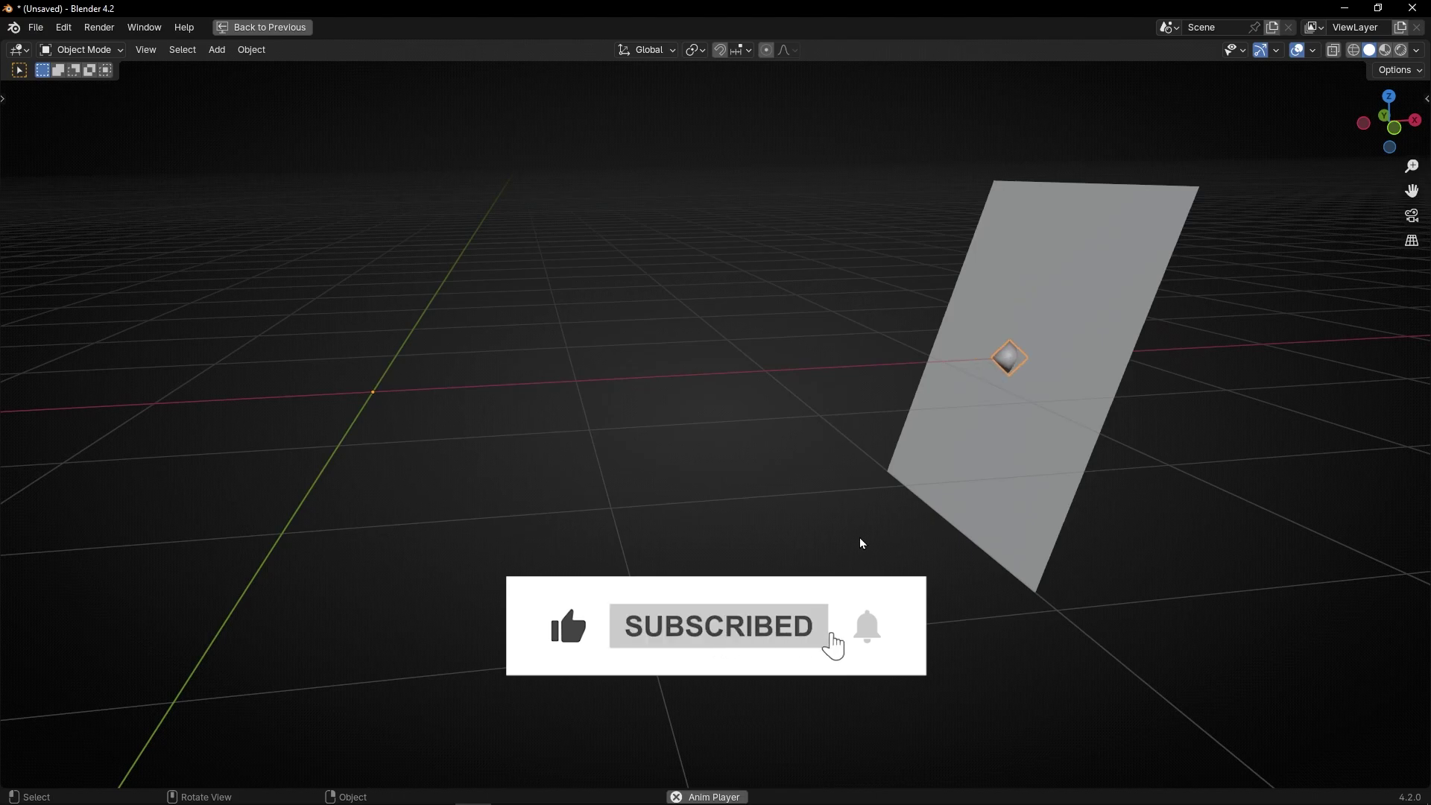
- Raise the tilted plane above the point's path and return the simulation to the first frame
mouse_move(988, 457)
middle_down()
mouse_move(1009, 474)
mouse_move(974, 463)
middle_up()
click(963, 434)
key(g)
click(985, 328)
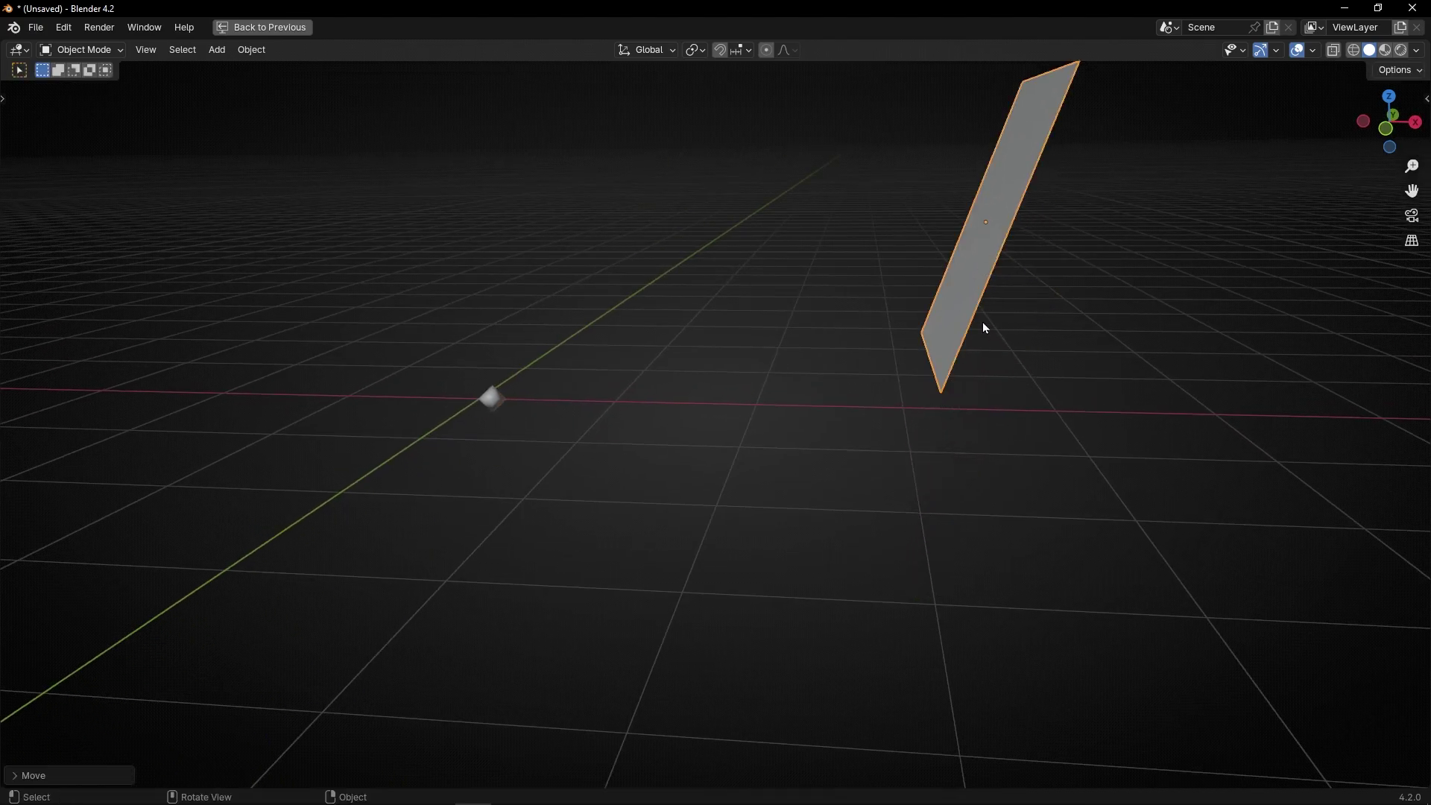
key(space)
key(shift+Left)
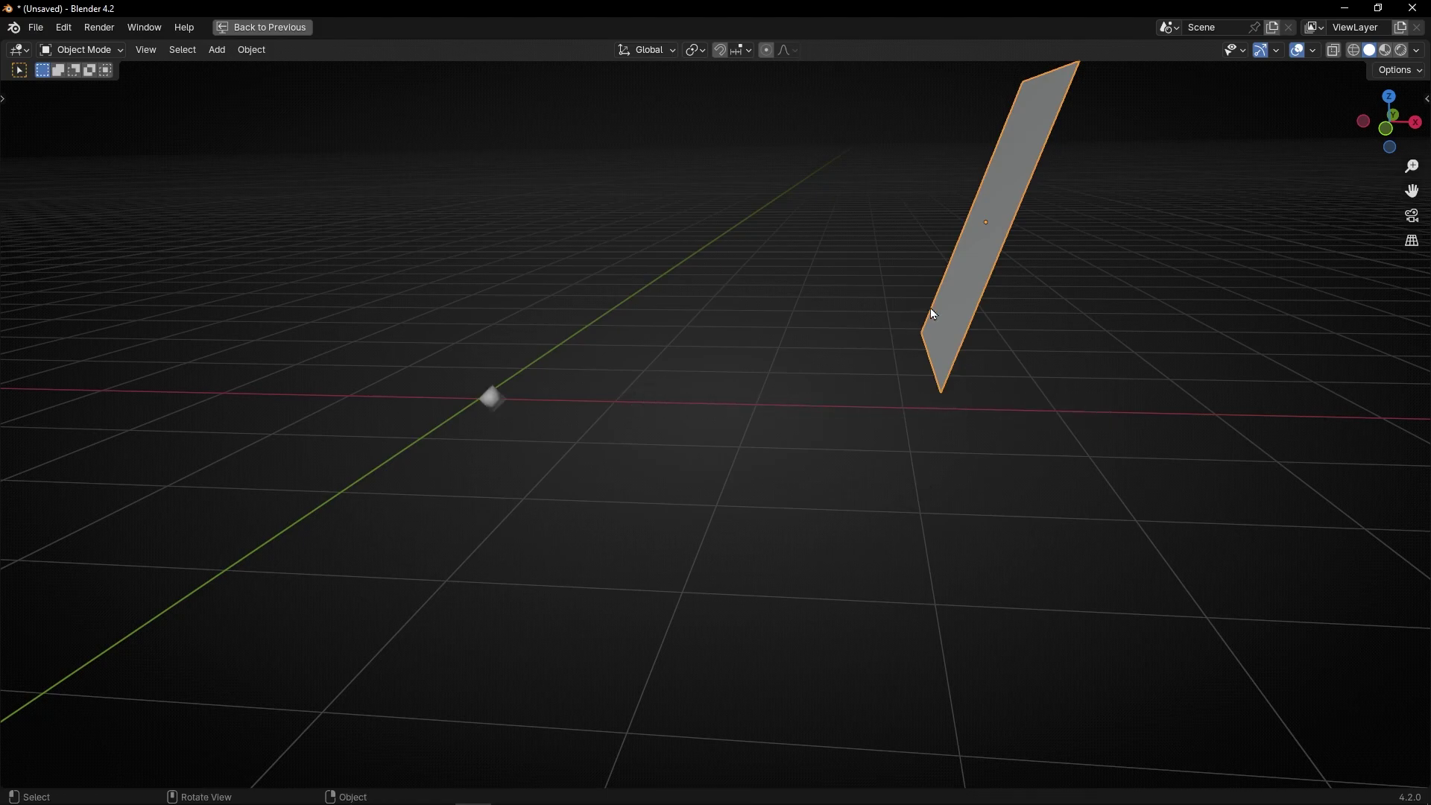
- During playback, move the plane about 1.24 m along X and -1.24 m along Z into the point's path, and return to frame 1
key(space)
key(g)
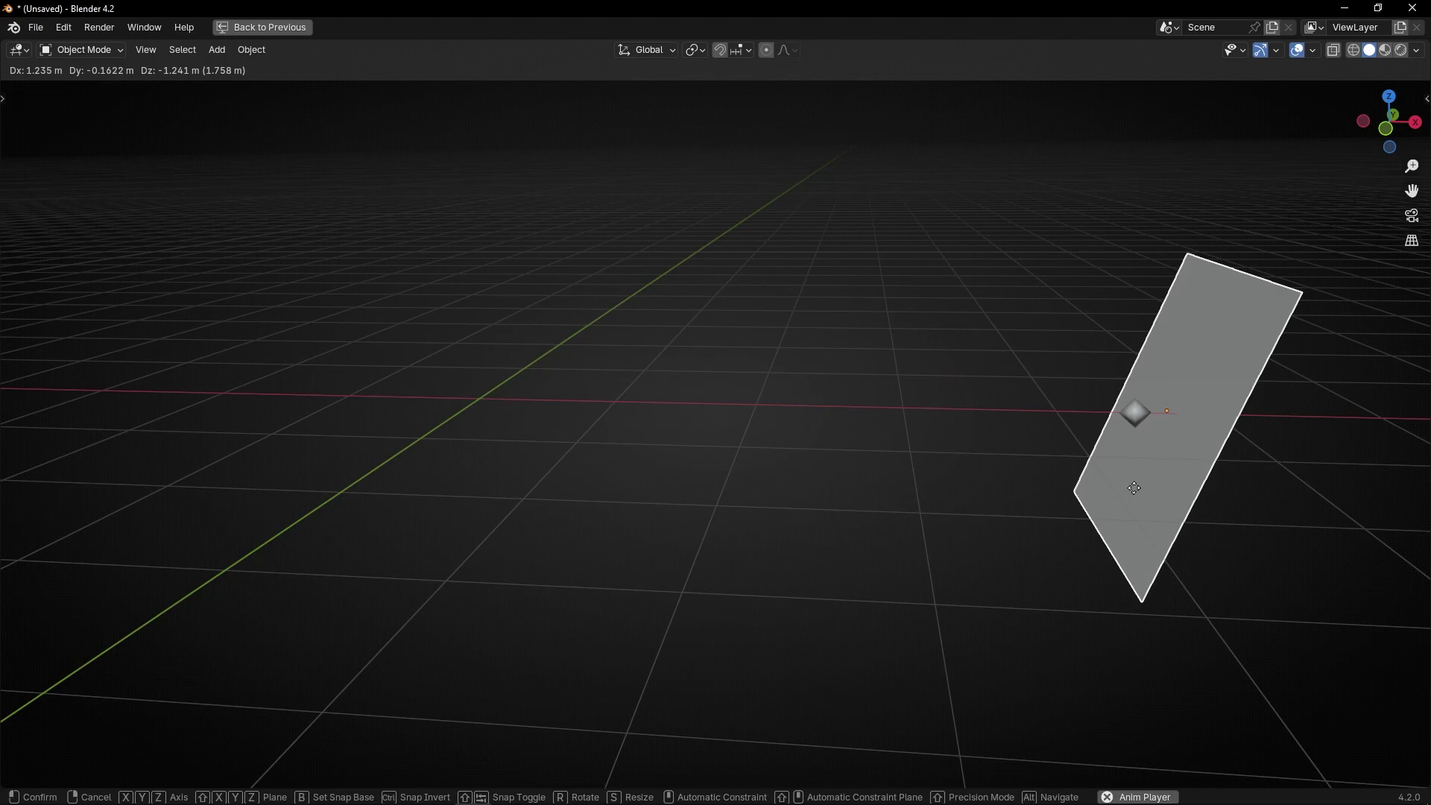
click(1134, 488)
key(shift+F3)
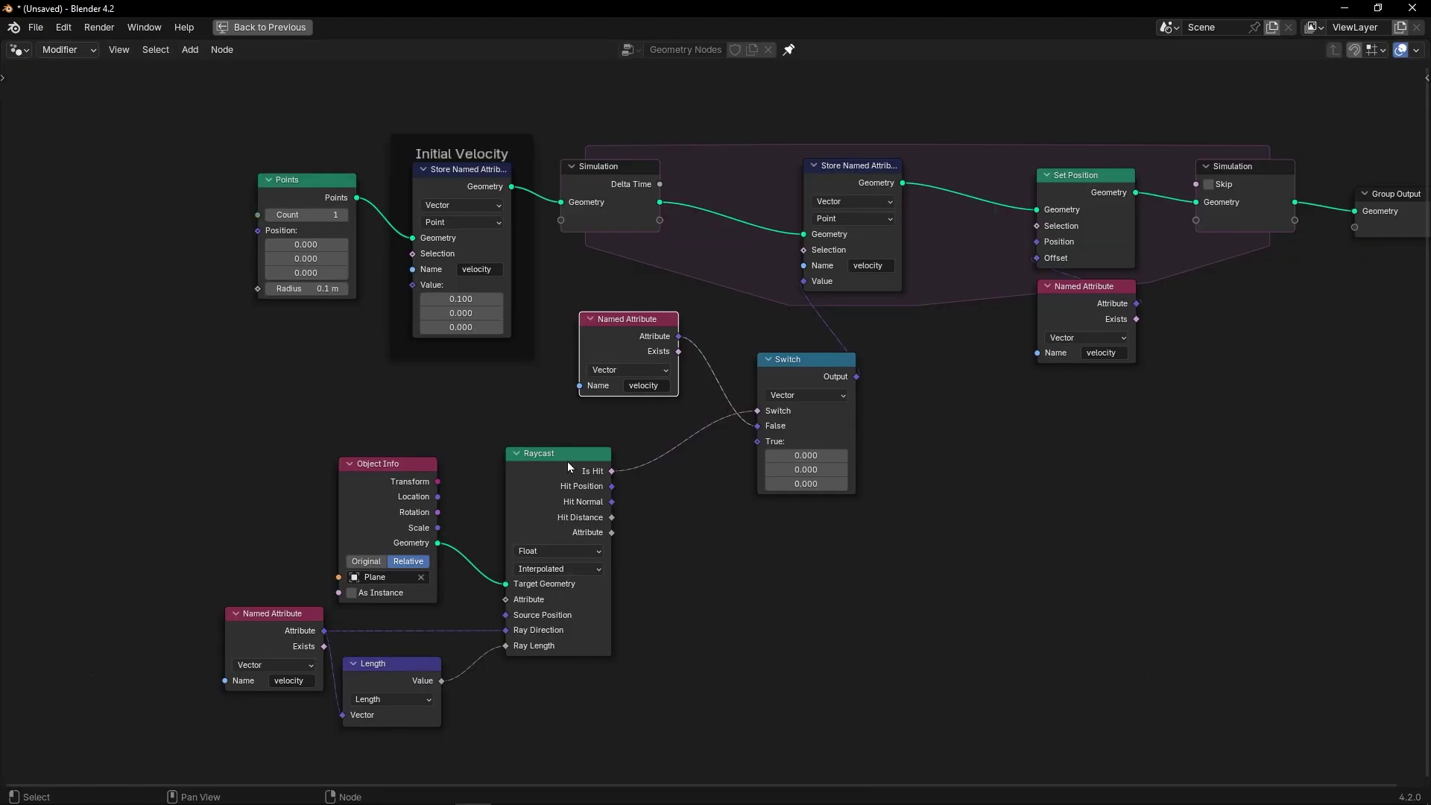
key(ctrl+space)
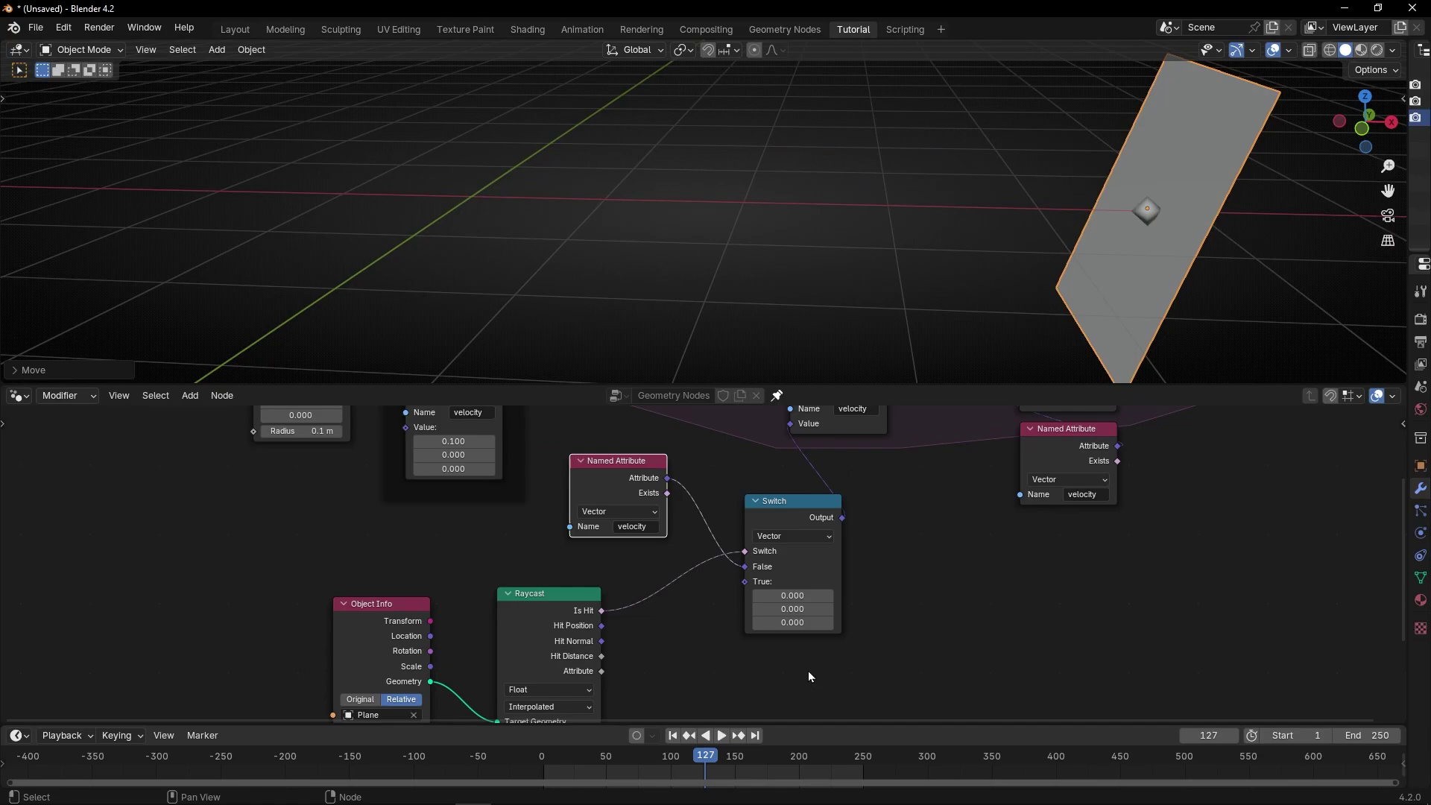
click(674, 736)
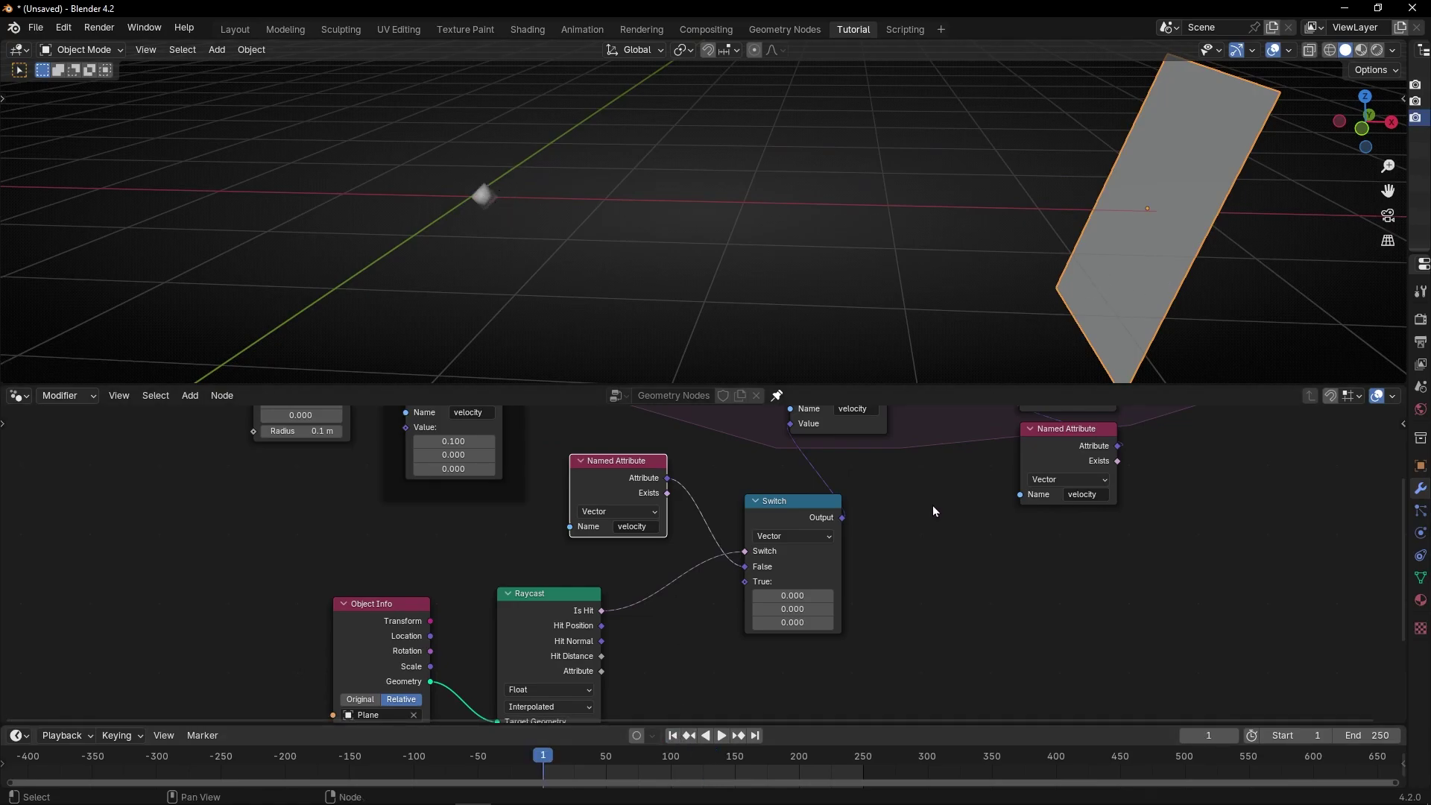
- Reposition the velocity Named Attribute node that feeds the Switch node's False input
scroll(932, 505, up, 1)
key(ctrl+space)
scroll(861, 477, up, 3)
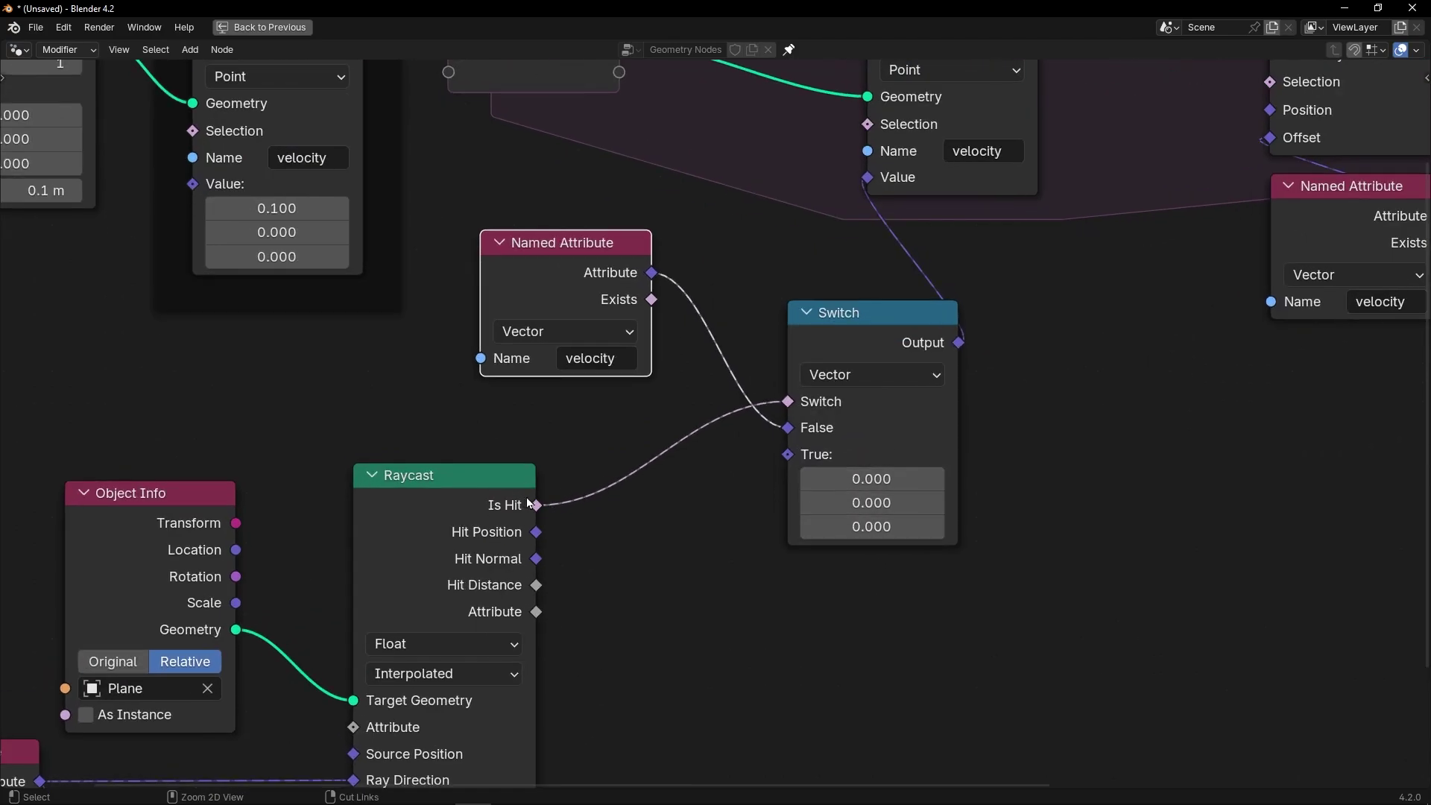
drag(570, 266, 573, 289)
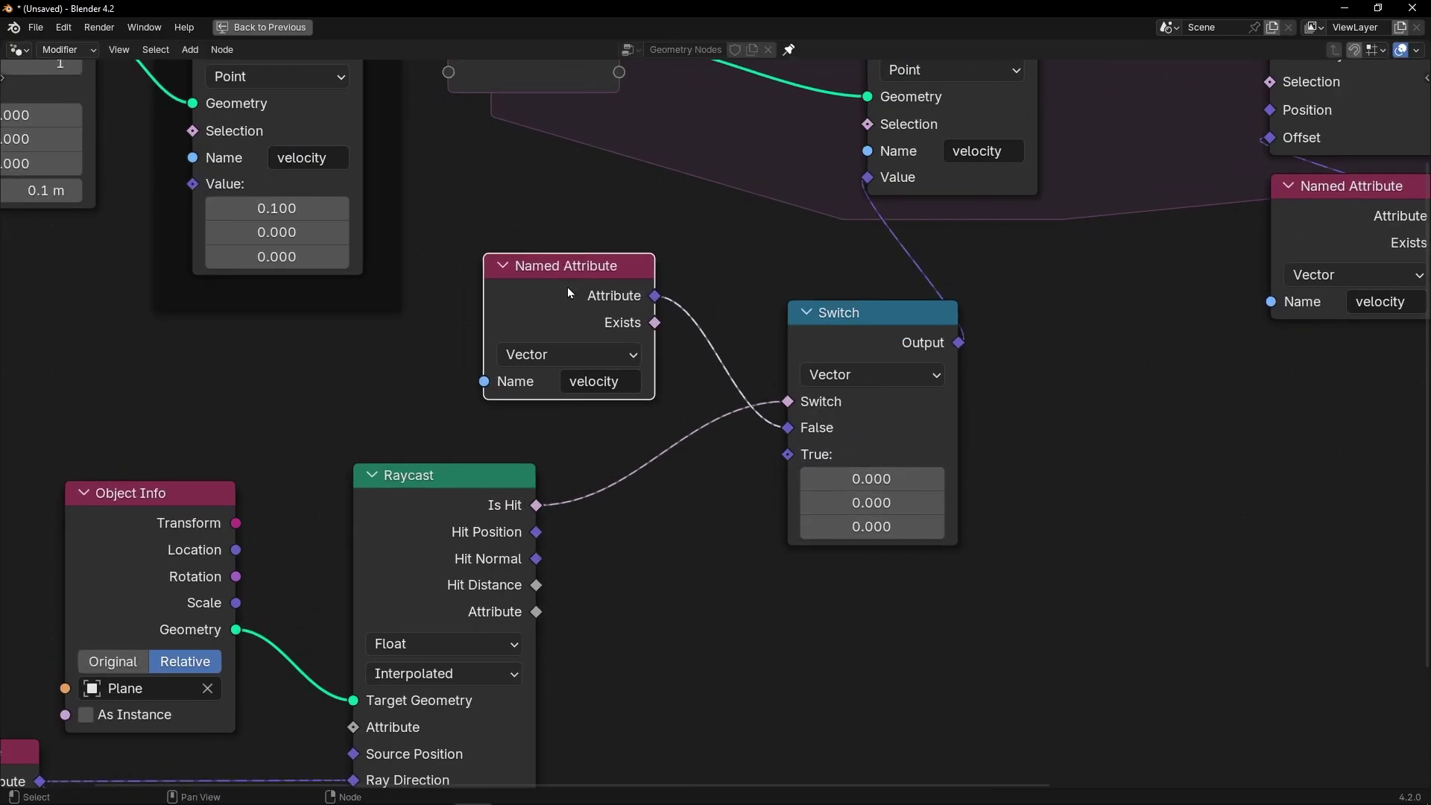
middle_drag(590, 233, 688, 438)
click(540, 231)
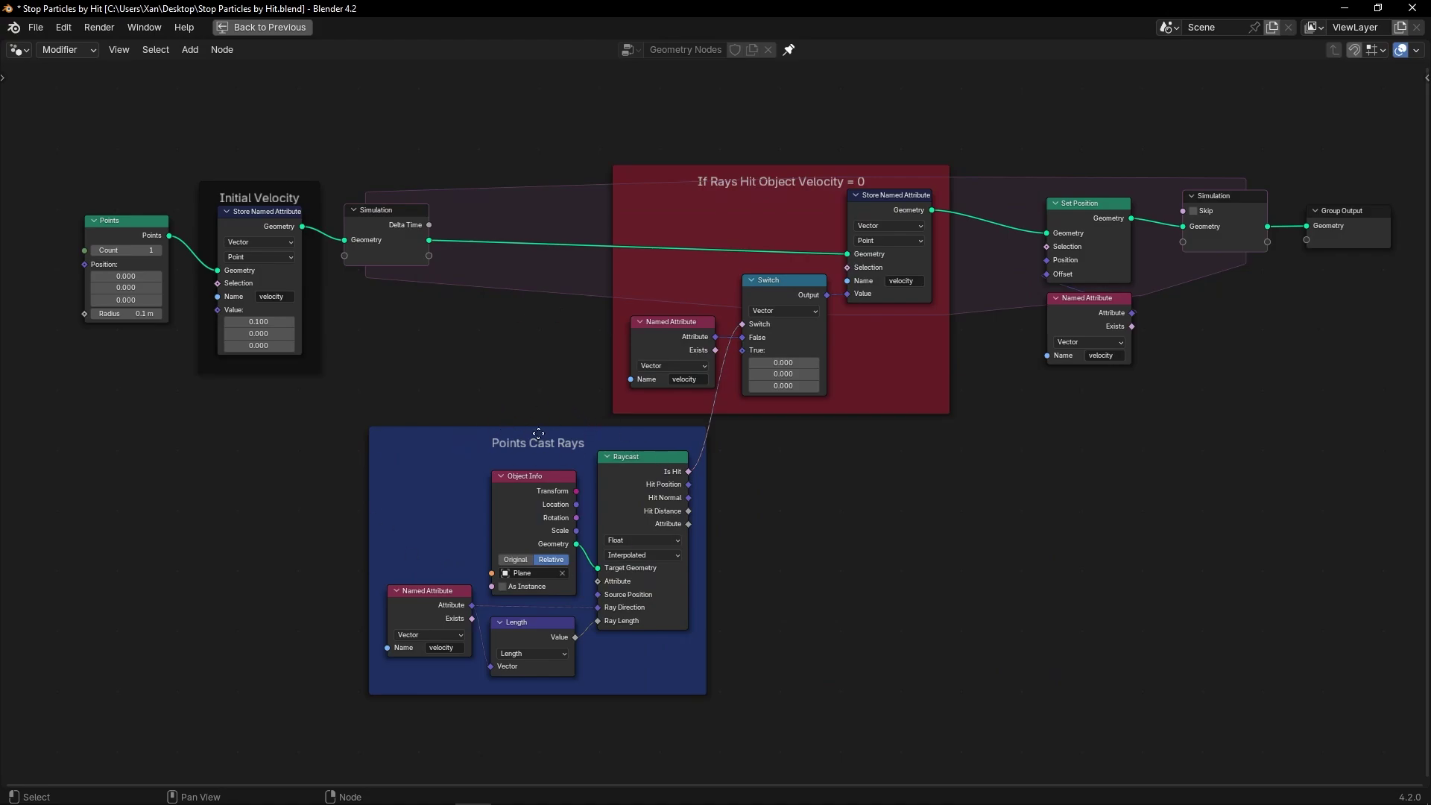
- Examine the "Points Cast Rays" and "If Rays Hit Object Velocity = 0" node frames and the monkey mesh in the 3D viewport
scroll(538, 432, up, 2)
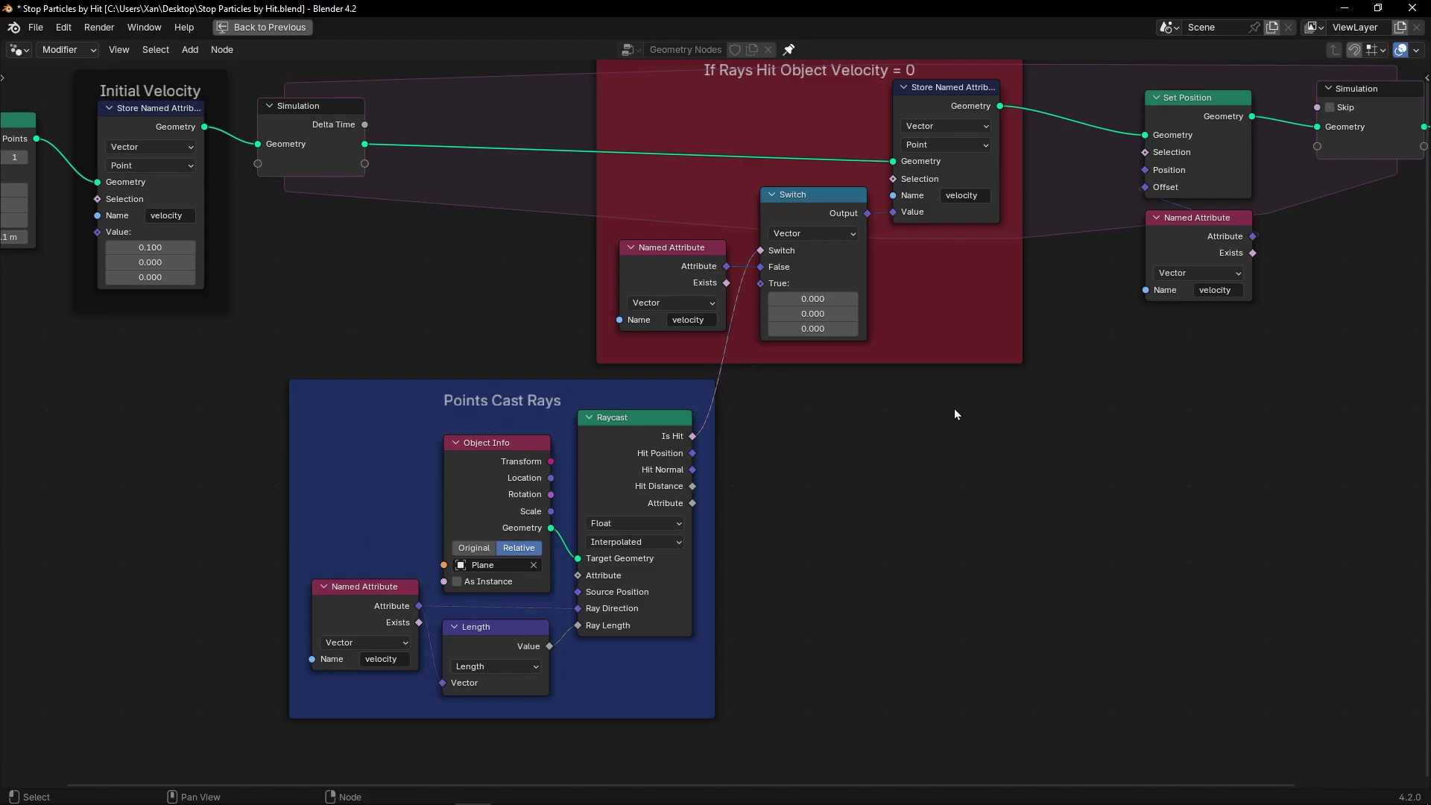
middle_drag(960, 407, 838, 523)
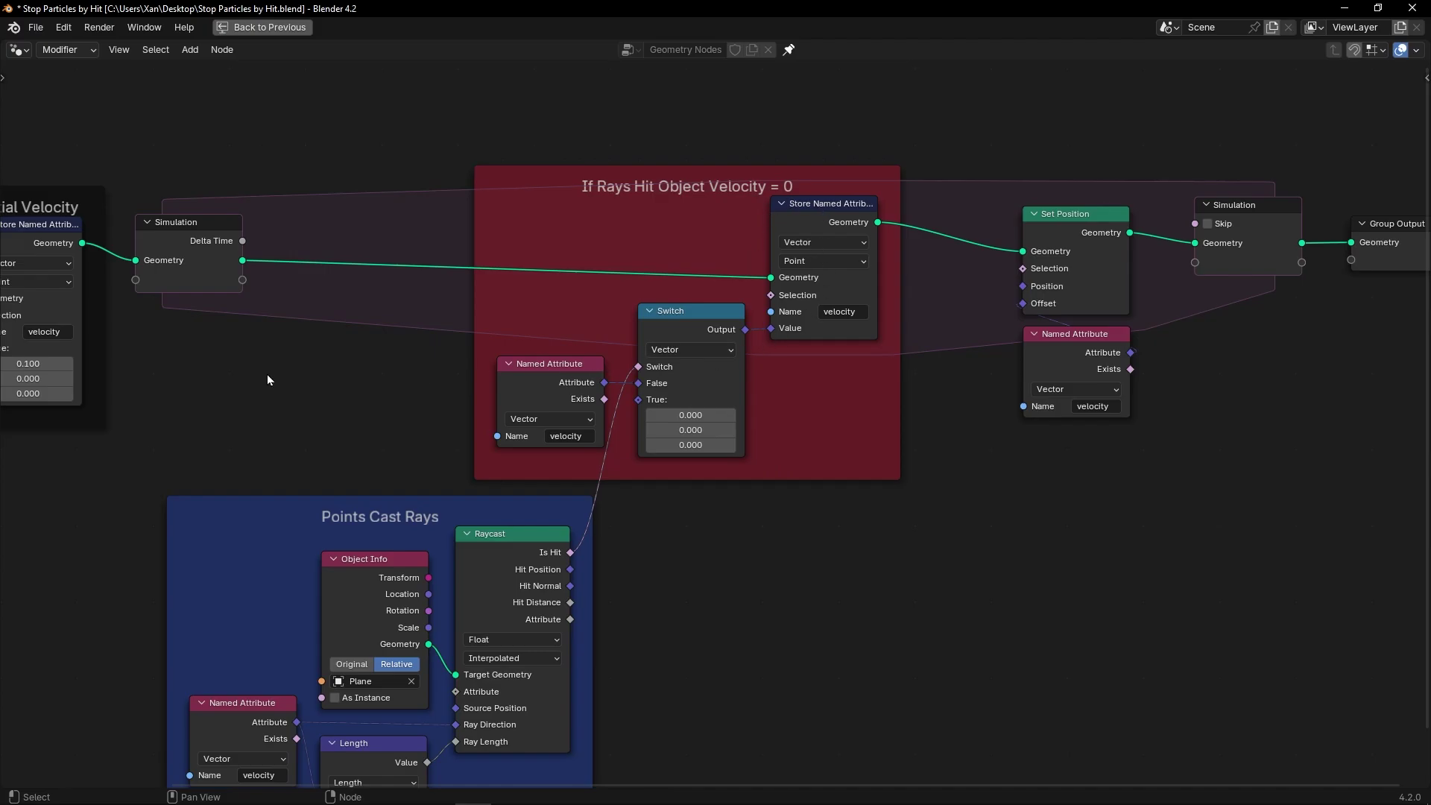
scroll(267, 378, down, 3)
key(ctrl+space)
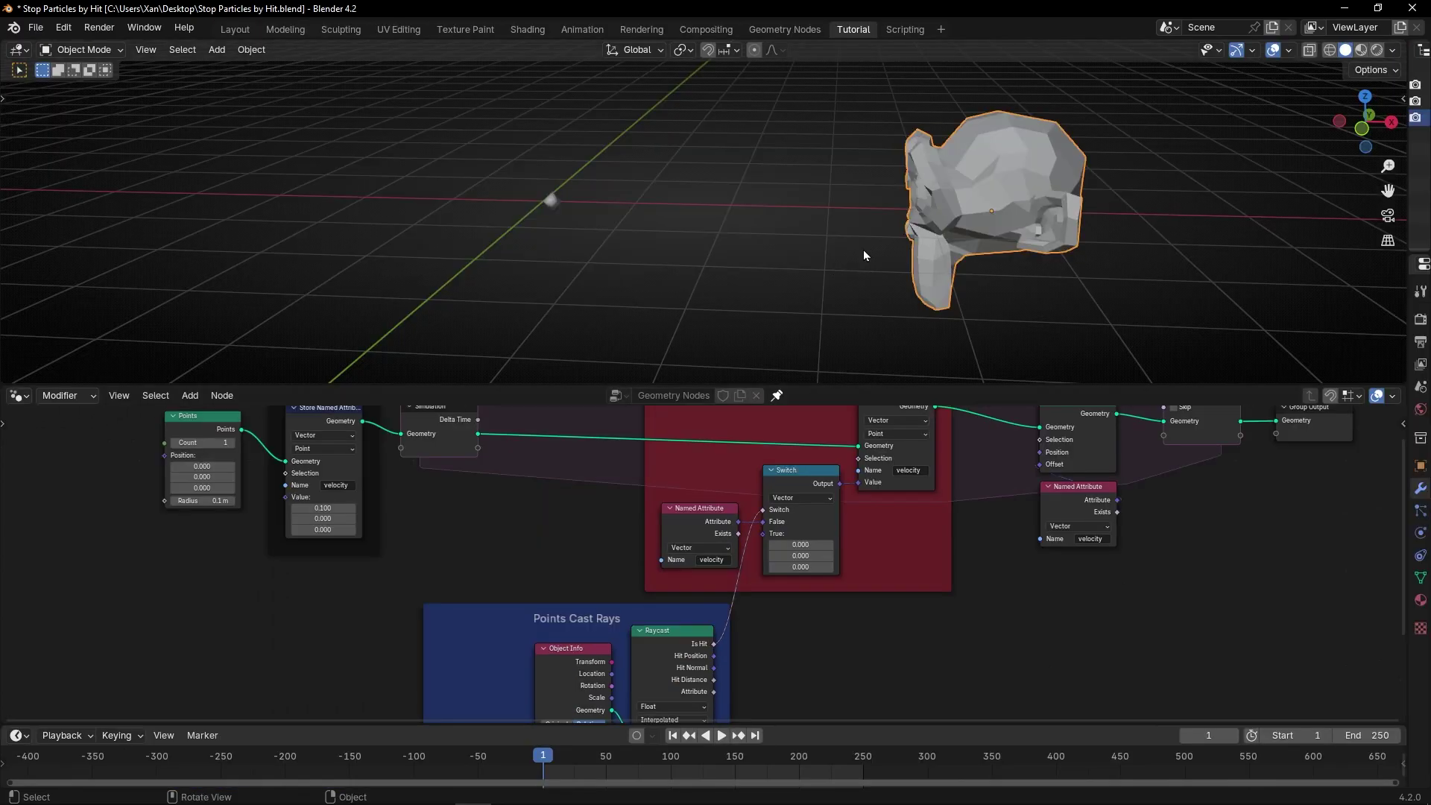
middle_drag(963, 216, 980, 192)
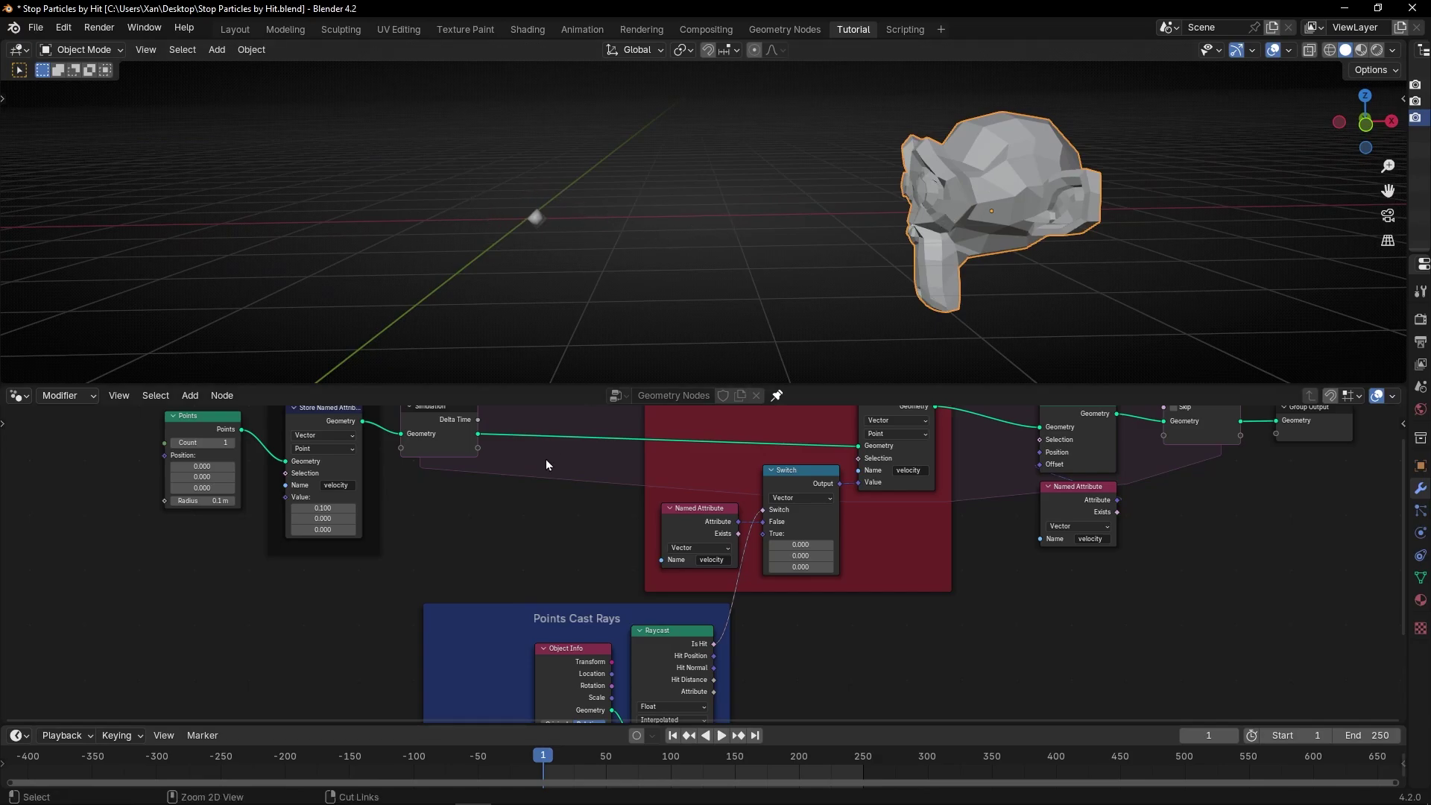
- Move the Points node, the Initial Velocity frame and the Simulation input node away from the red frame to make room
key(ctrl+space)
ctrl+scroll(473, 281, left, 5)
drag(349, 238, 708, 384)
key(g)
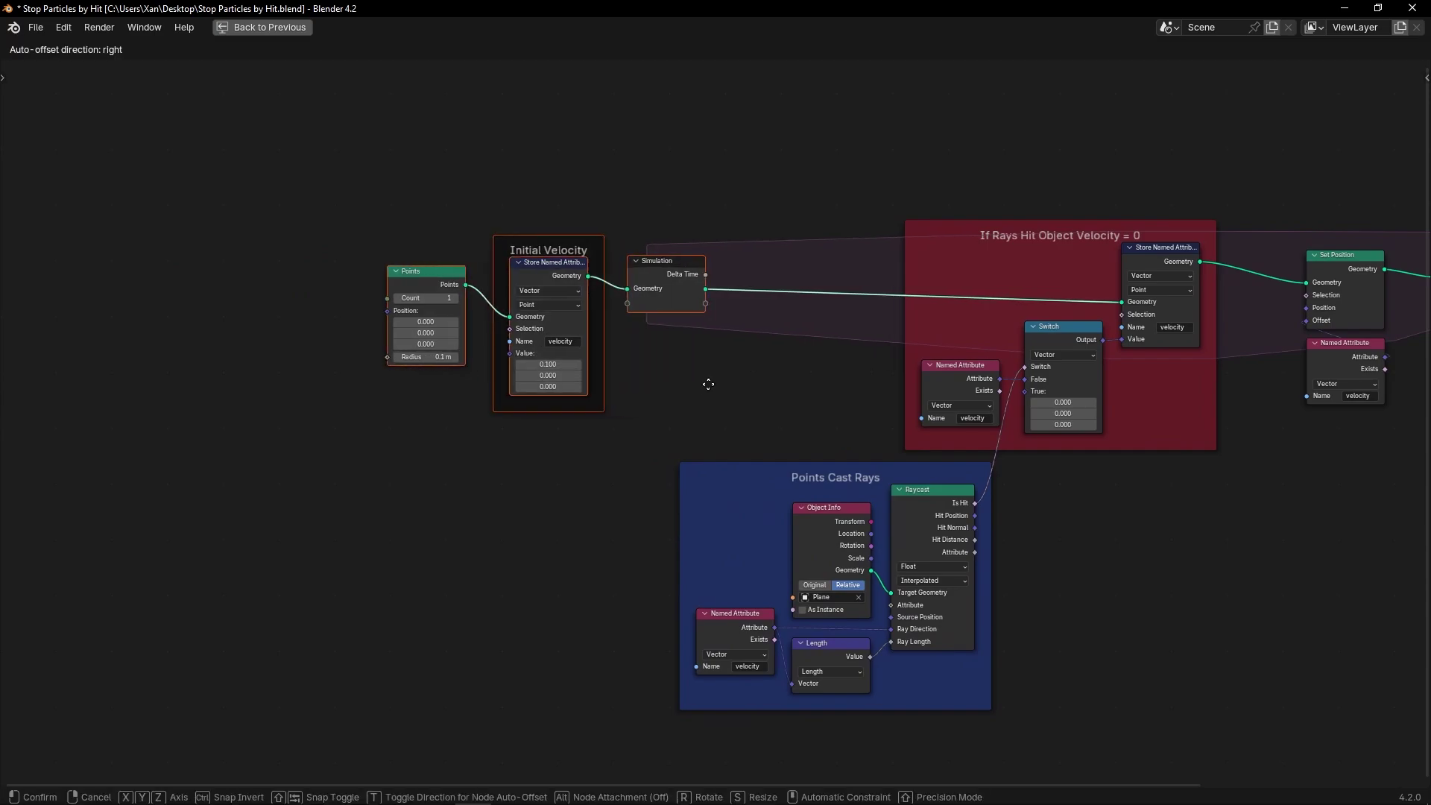
click(500, 409)
- Insert a Join Geometry node on the link between the Simulation input node and the Store Named Attribute node
key(shift+a)
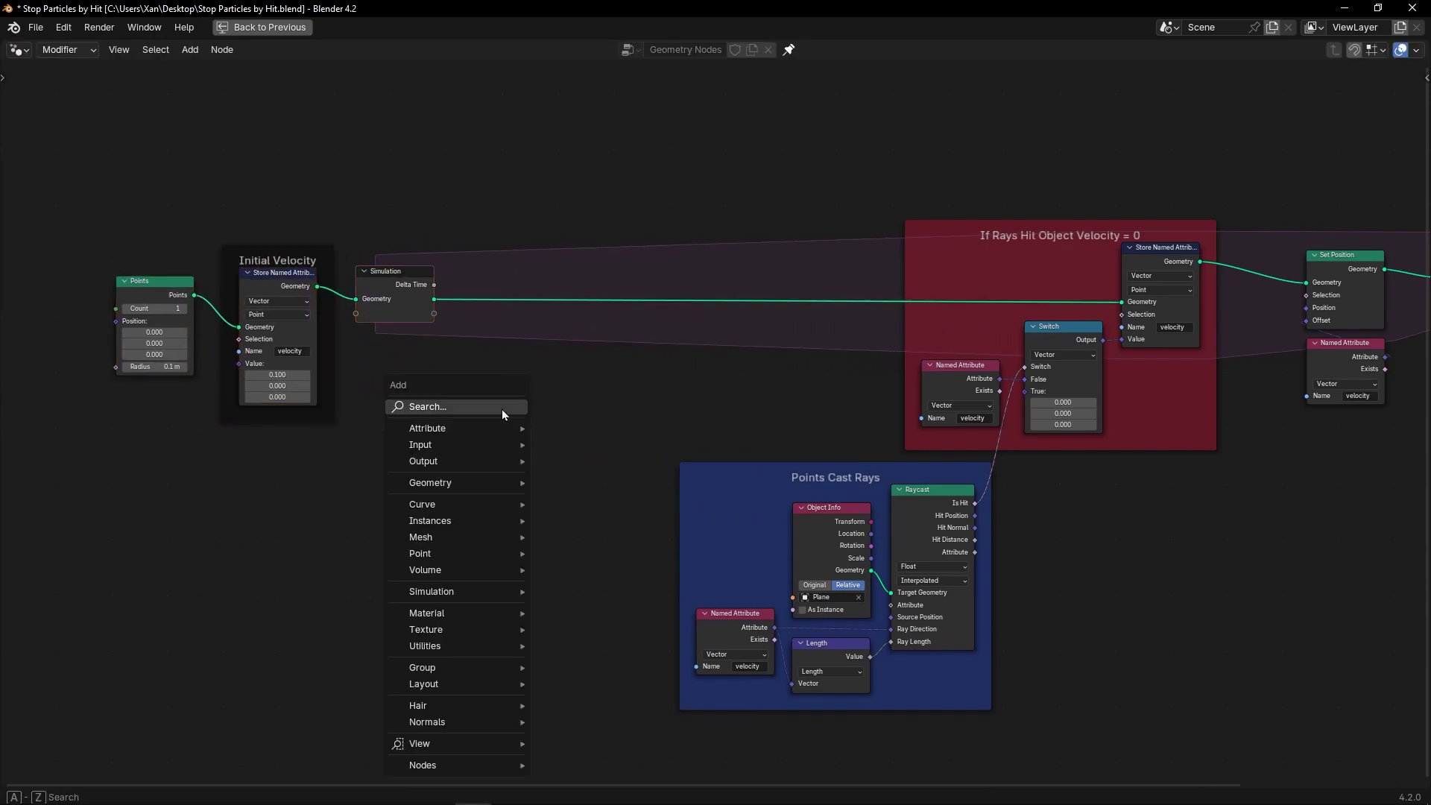
text(join)
key(Return)
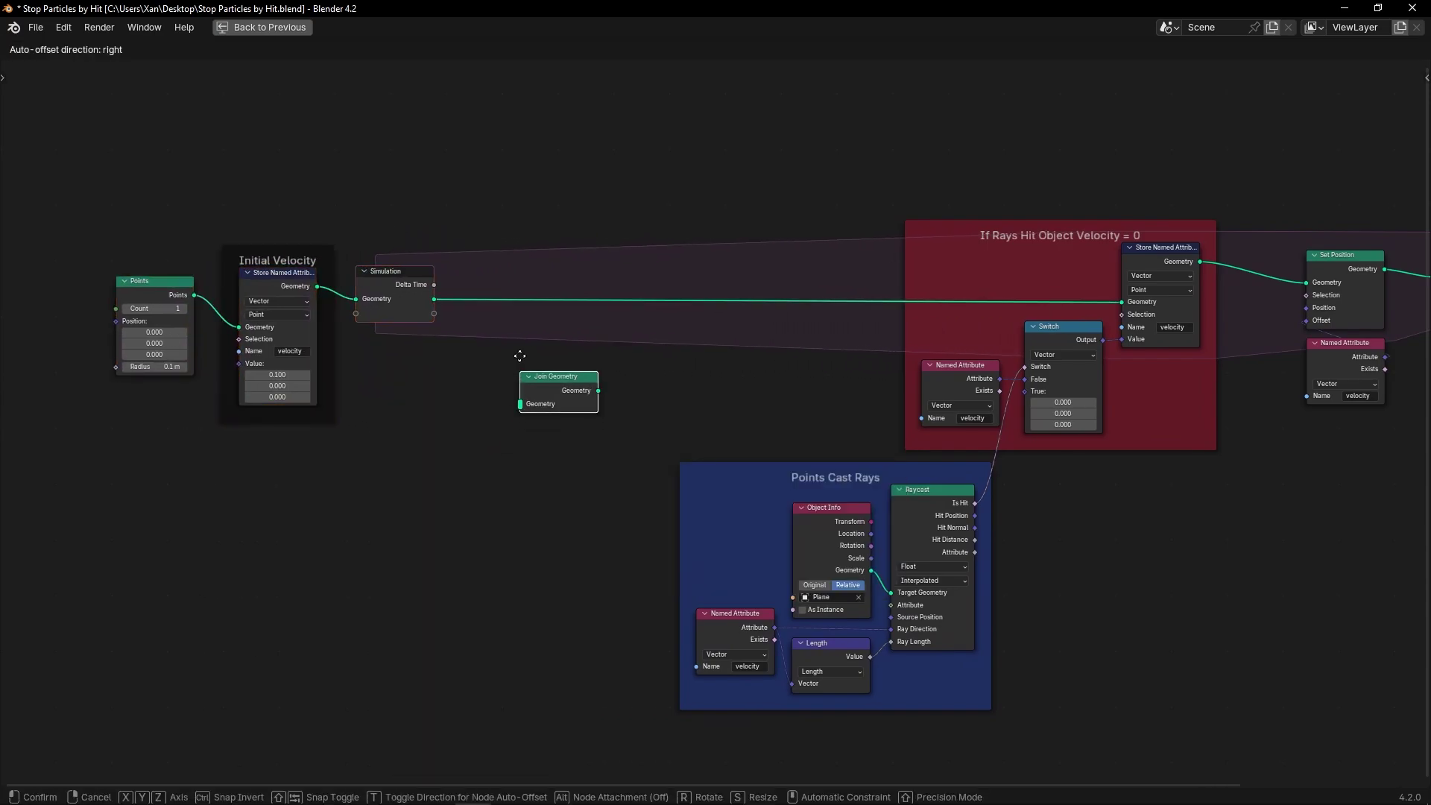
click(514, 303)
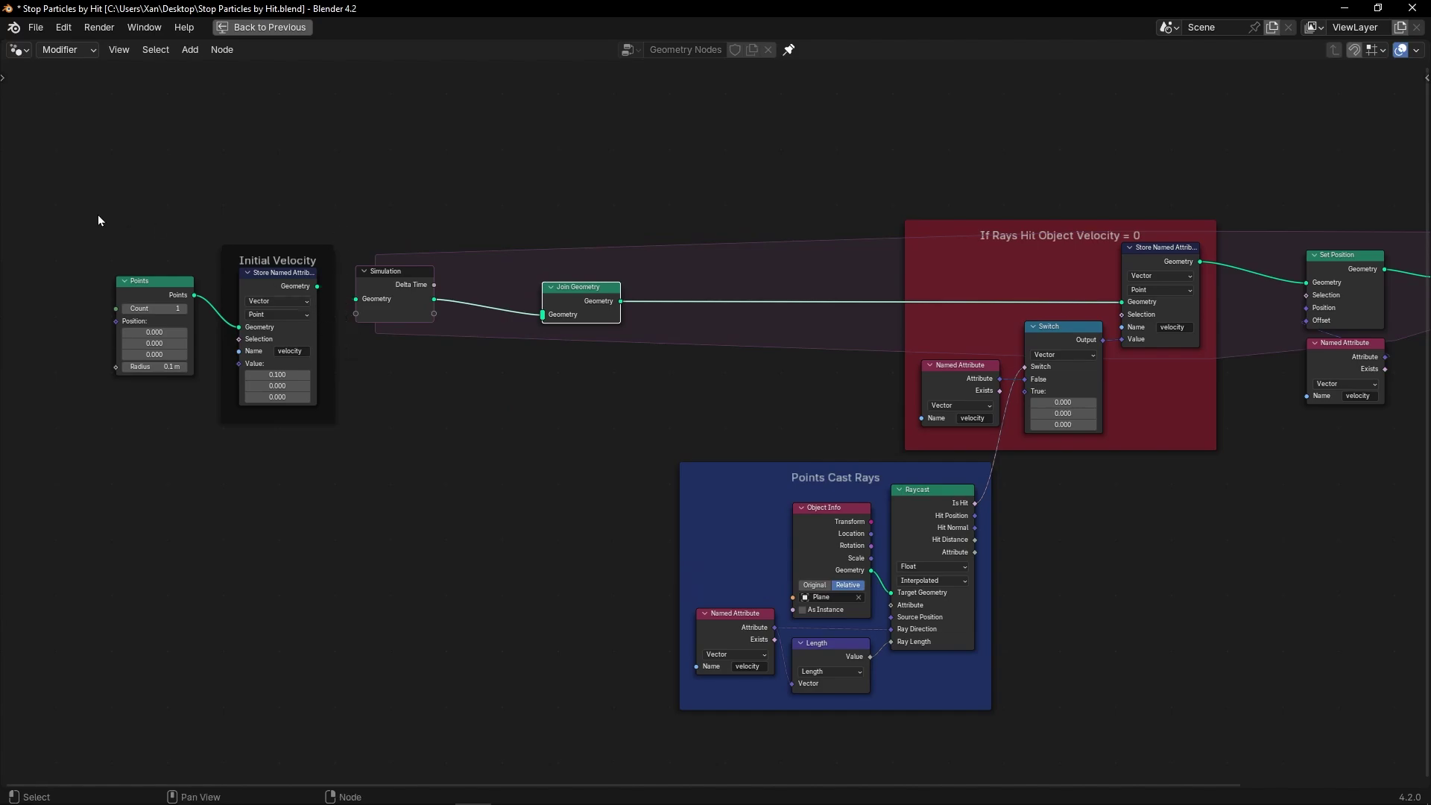
- Move the Points and Initial Velocity nodes below the simulation zone, feed them into Join Geometry, and play the simulation
drag(99, 220, 276, 591)
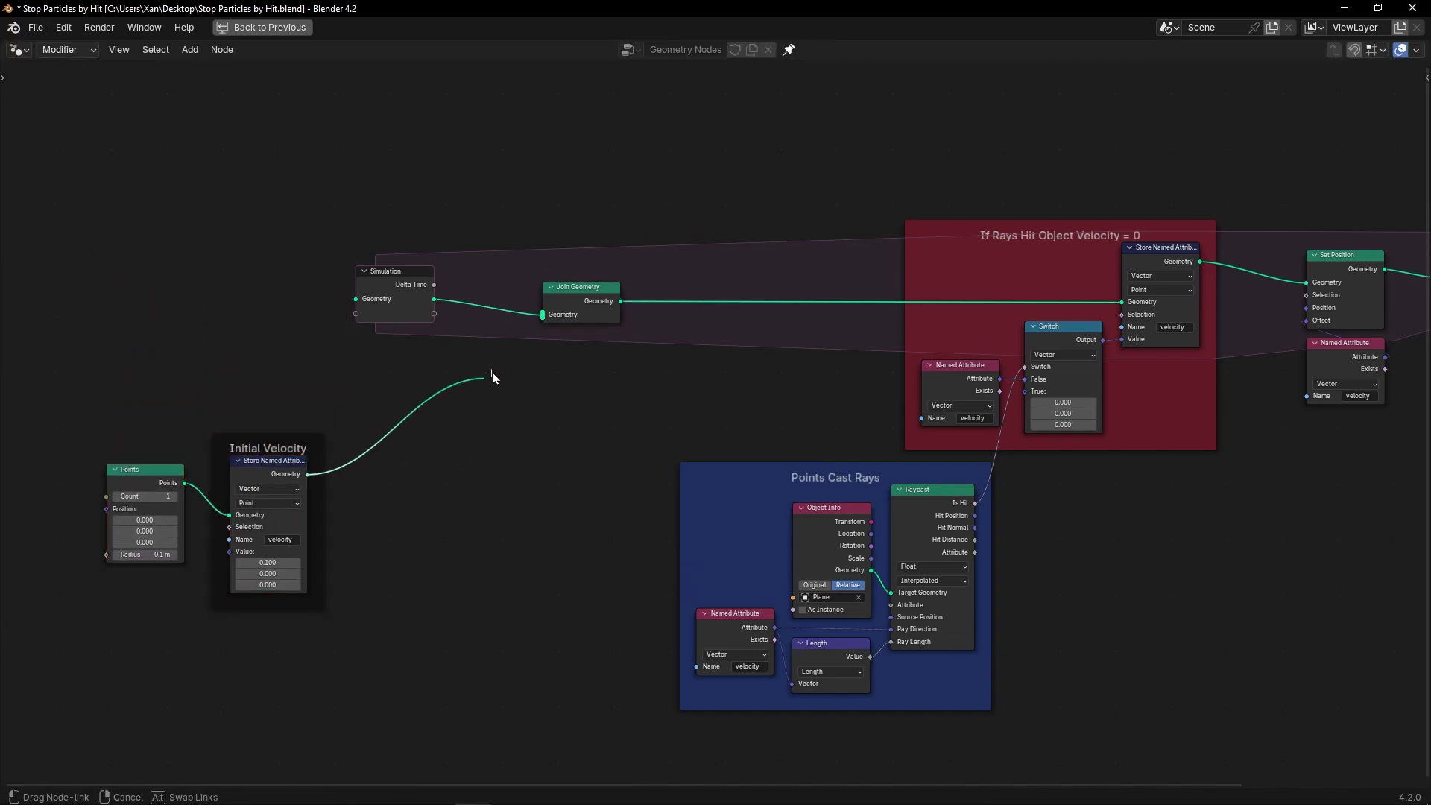
drag(543, 331, 544, 333)
key(ctrl+space)
key(space)
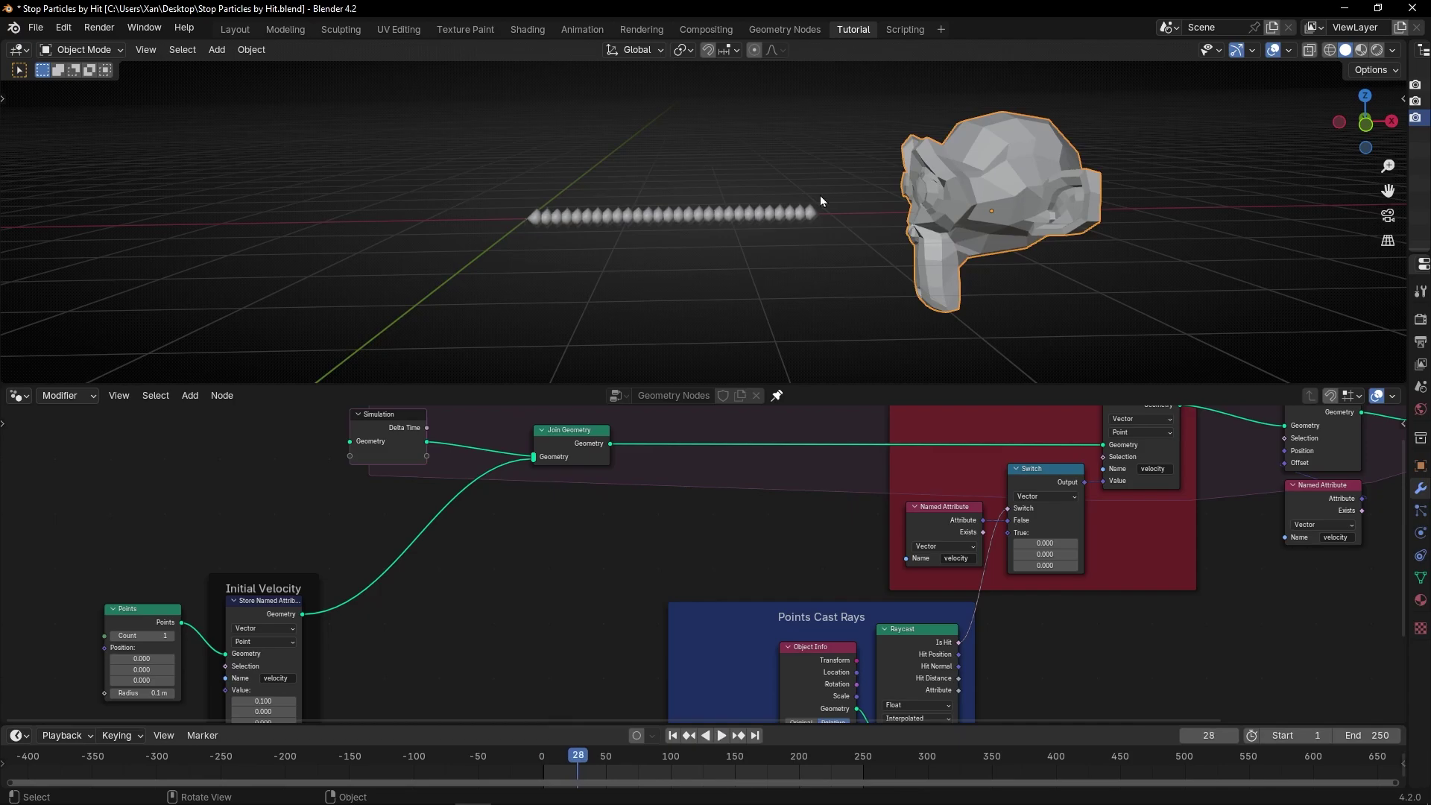
- Move the Points node and the Initial Velocity frame closer to the Join Geometry node
key(ctrl+space)
middle_drag(463, 515, 698, 433)
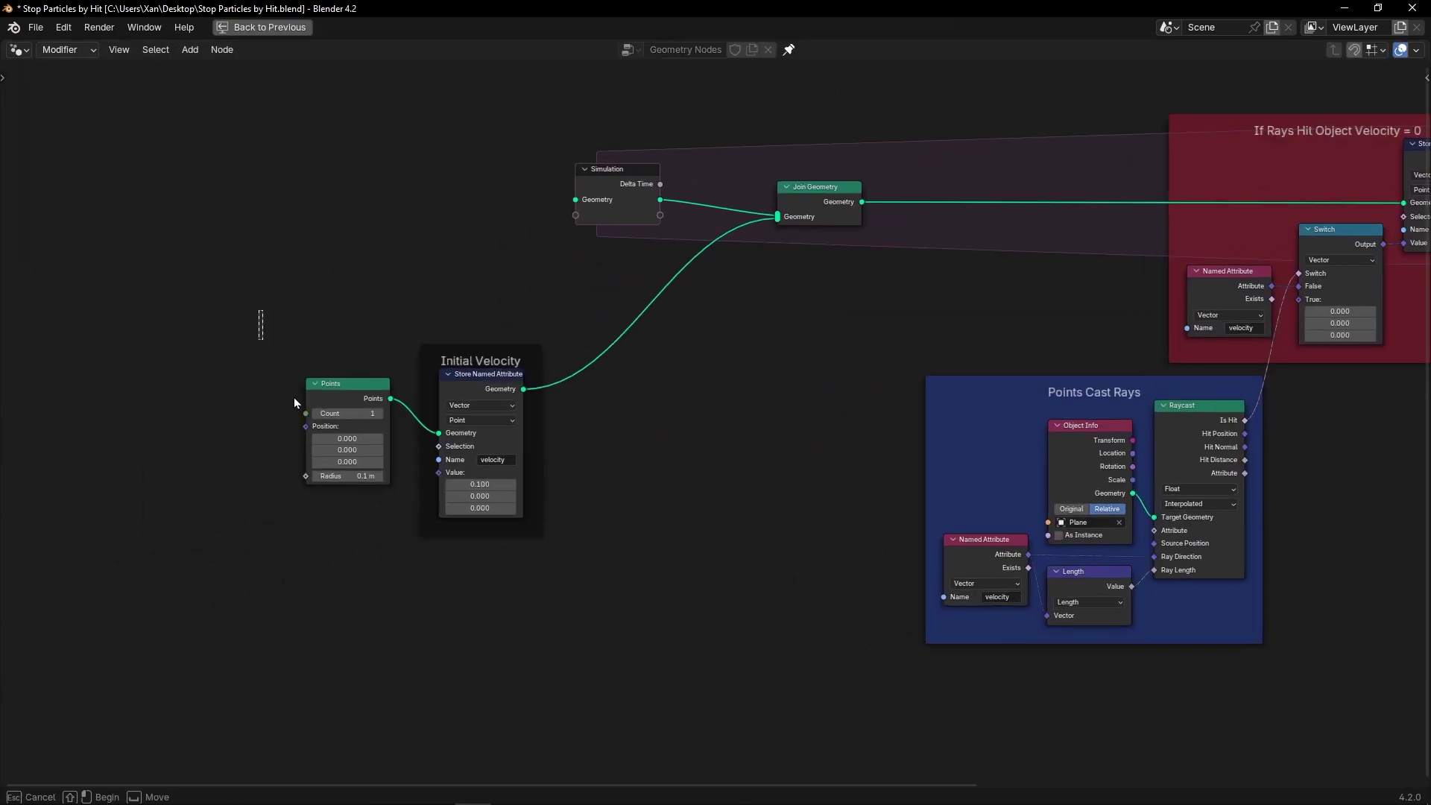
drag(293, 396, 603, 451)
click(506, 544)
- Add a vector Random Value node feeding the Value input of the Initial Velocity frame's Store Named Attribute node
scroll(522, 500, up, 3)
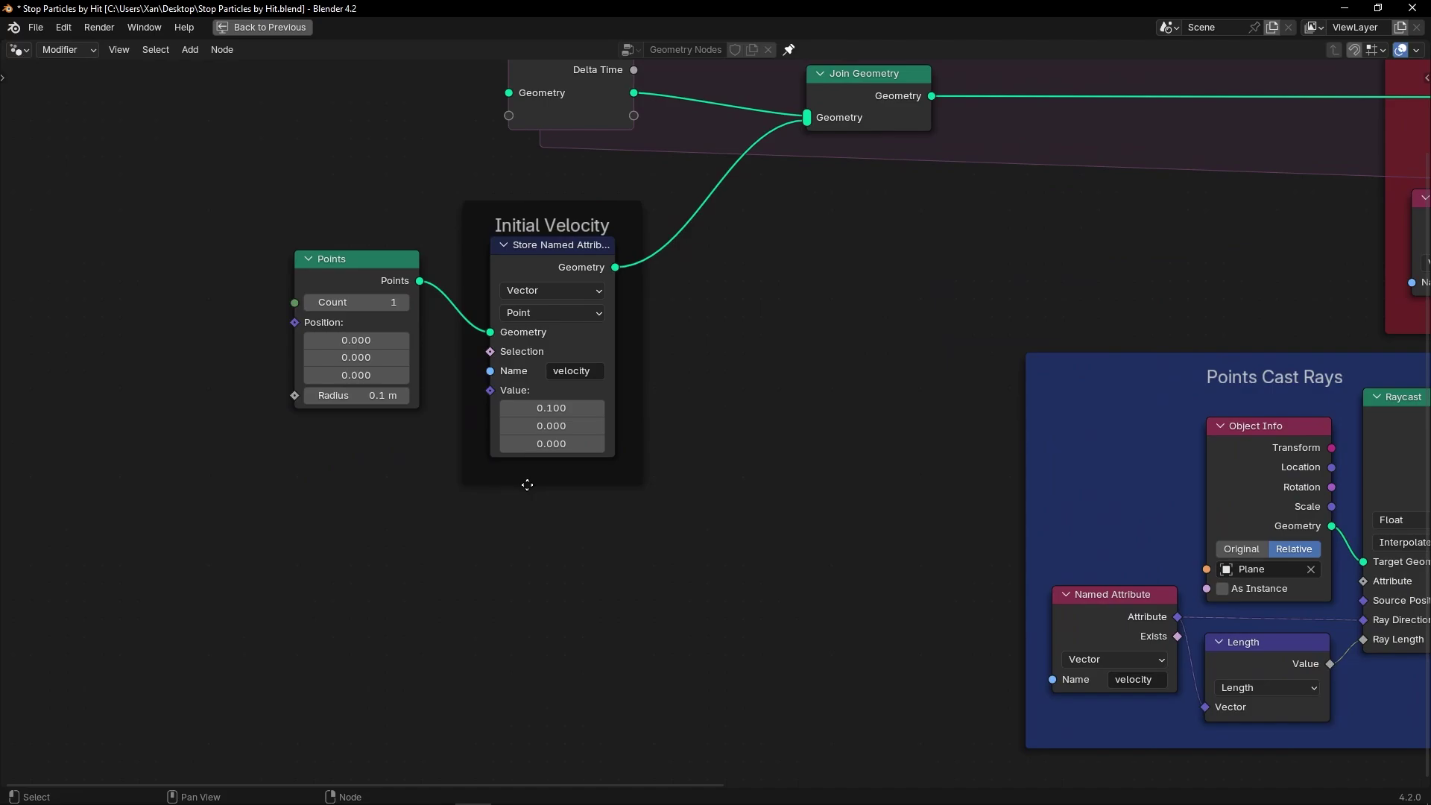
scroll(527, 486, up, 1)
drag(471, 387, 435, 536)
text(ra)
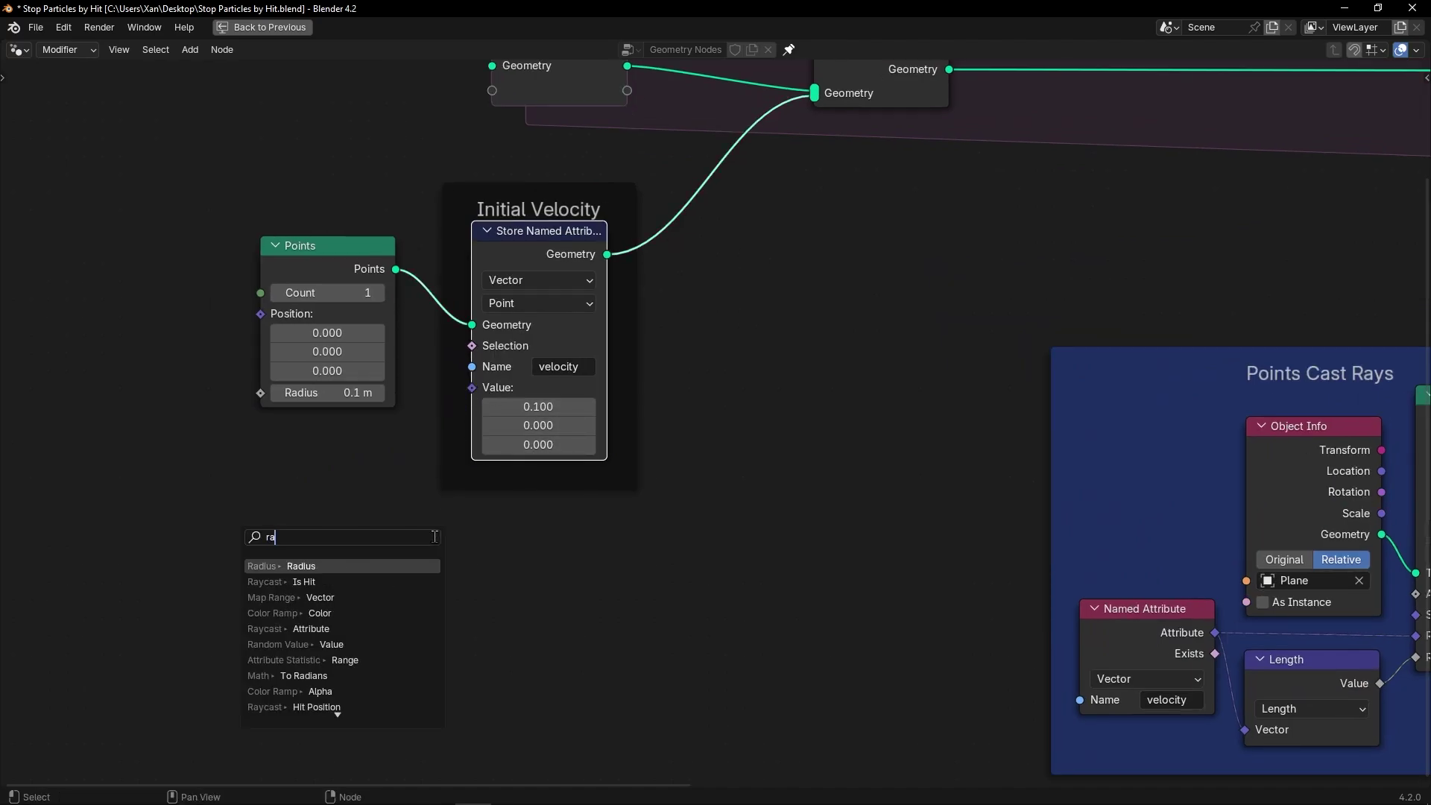
text(ndom)
key(Return)
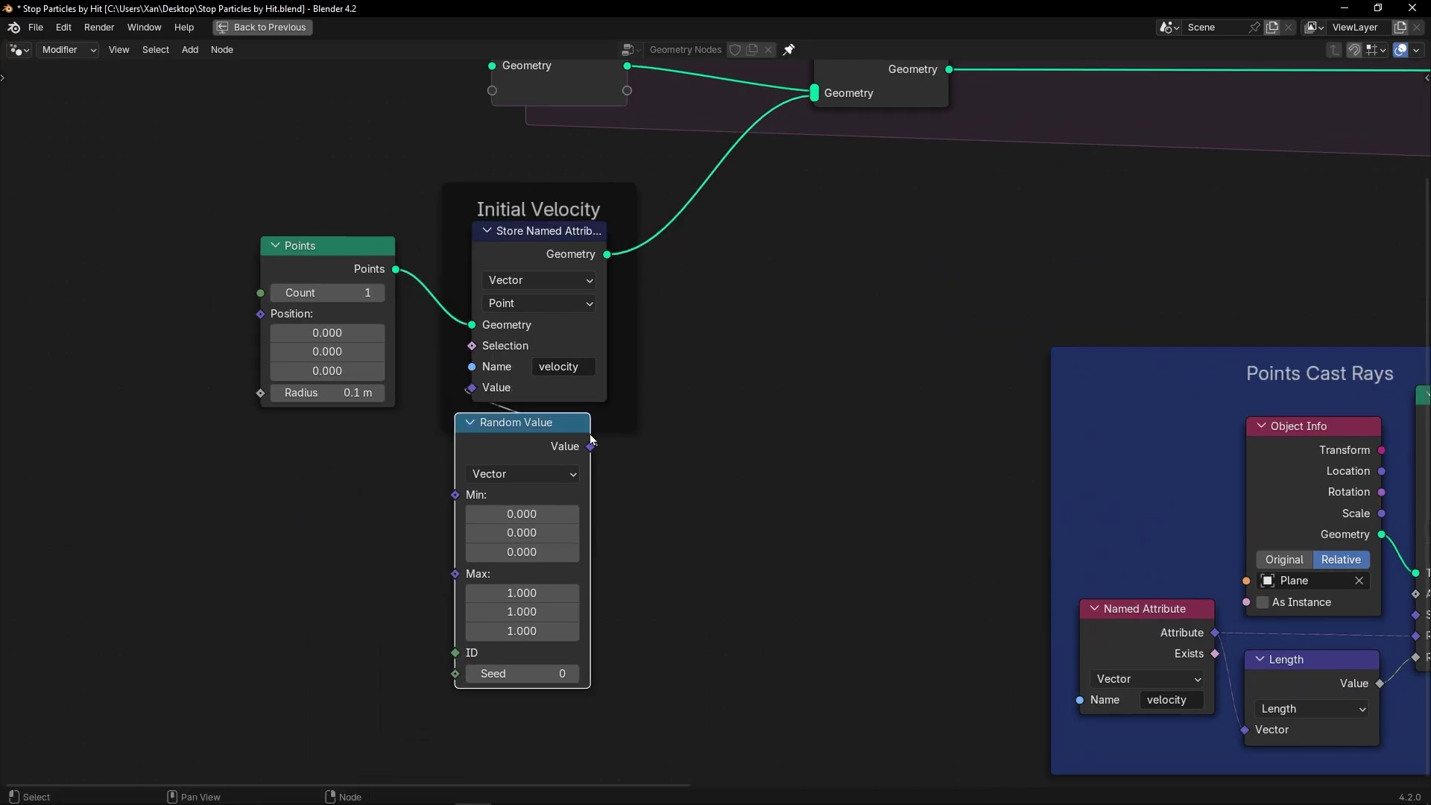
click(571, 438)
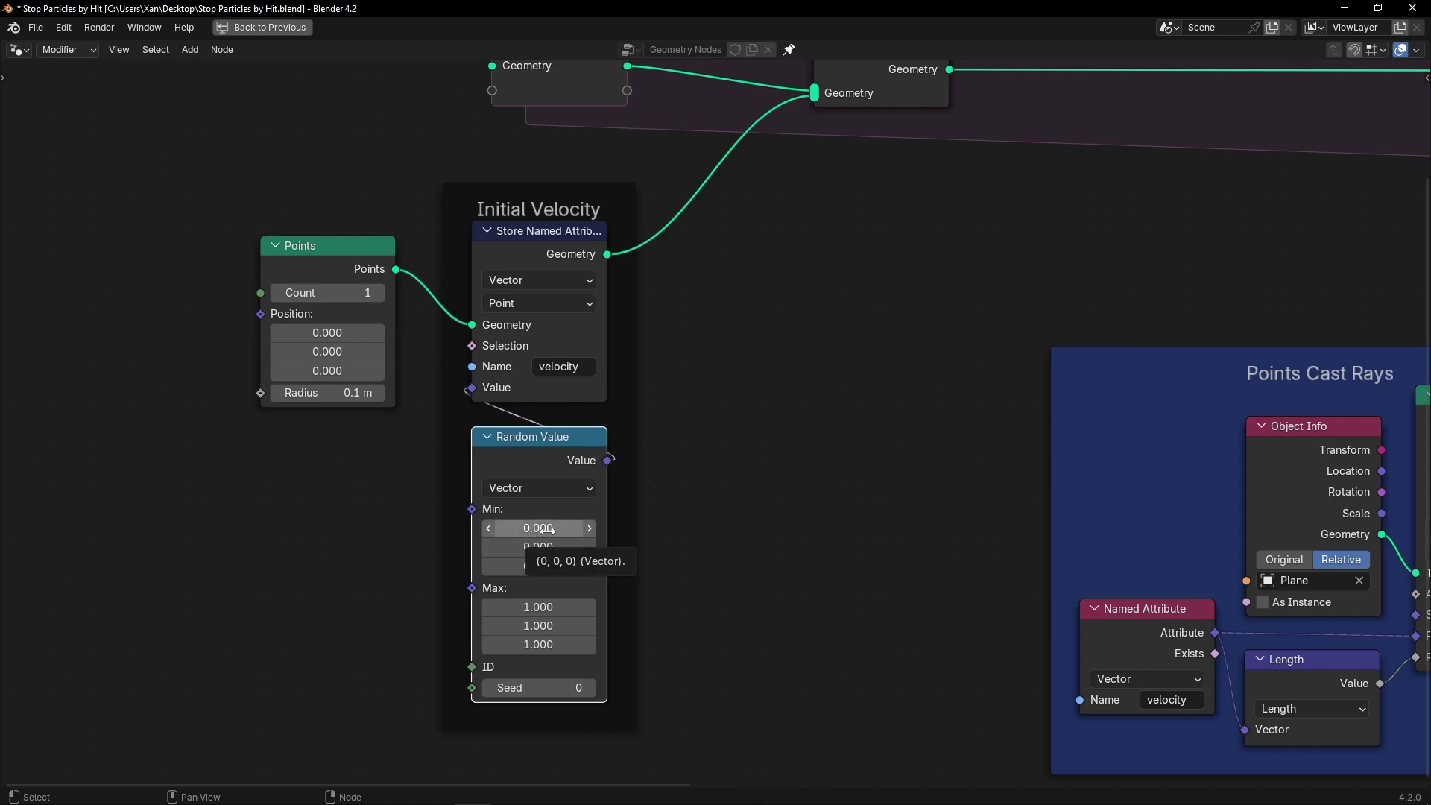
- Set the Random Value node's Min to -1 on all three axes
drag(546, 529, 546, 566)
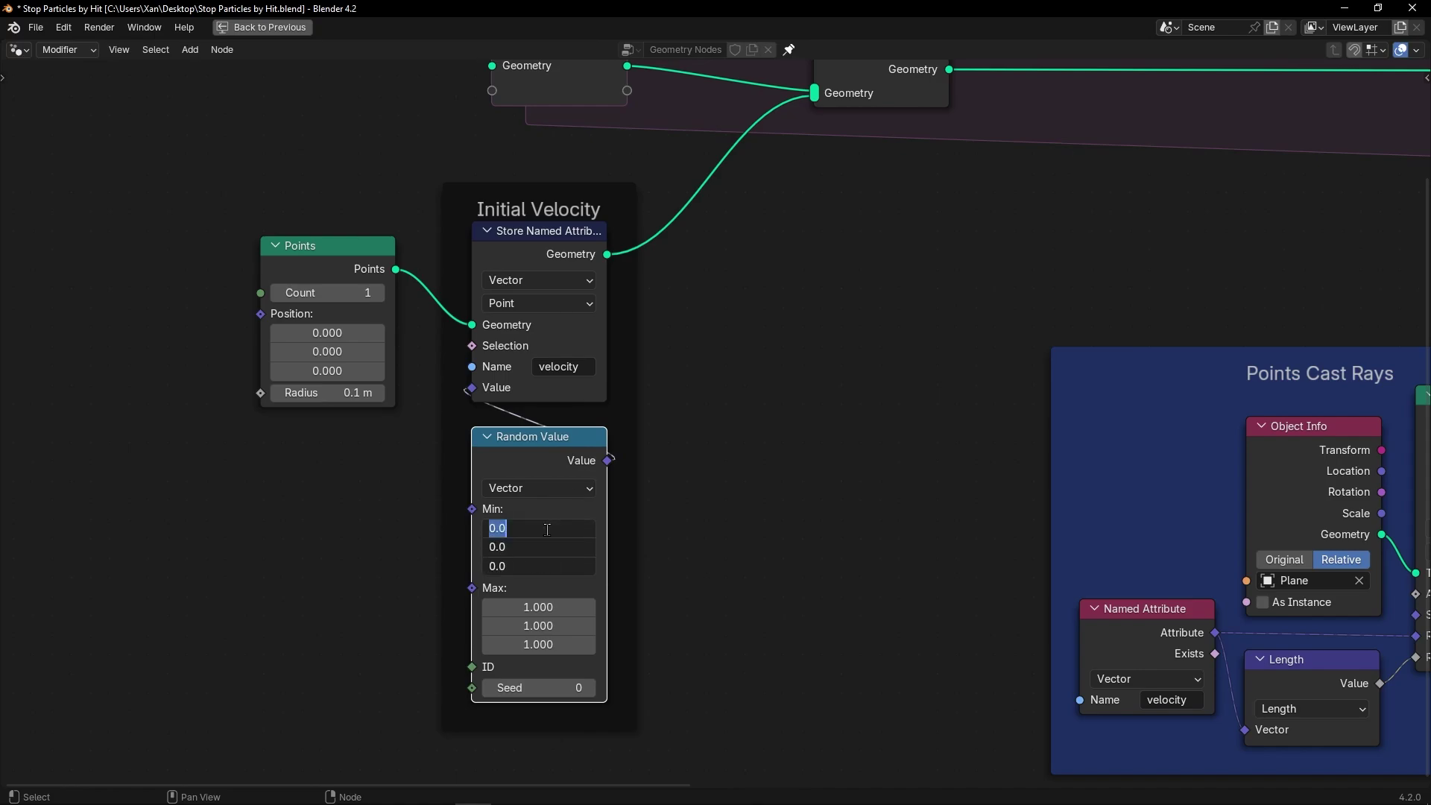
text(-1)
key(Return)
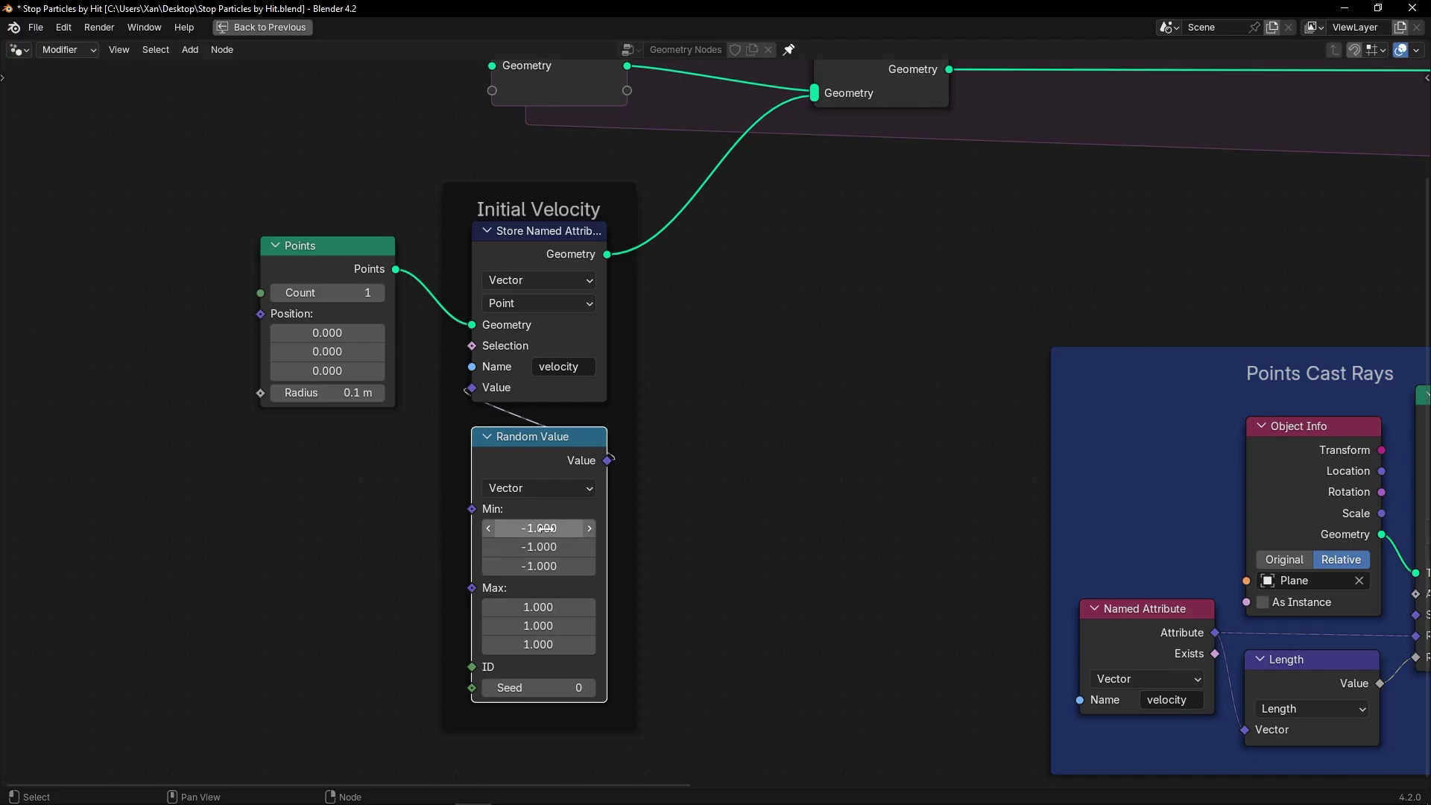
- Lower the Random Value node and insert a Vector Math Add node between it and the Store Named Attribute node's Value input
drag(541, 462, 537, 541)
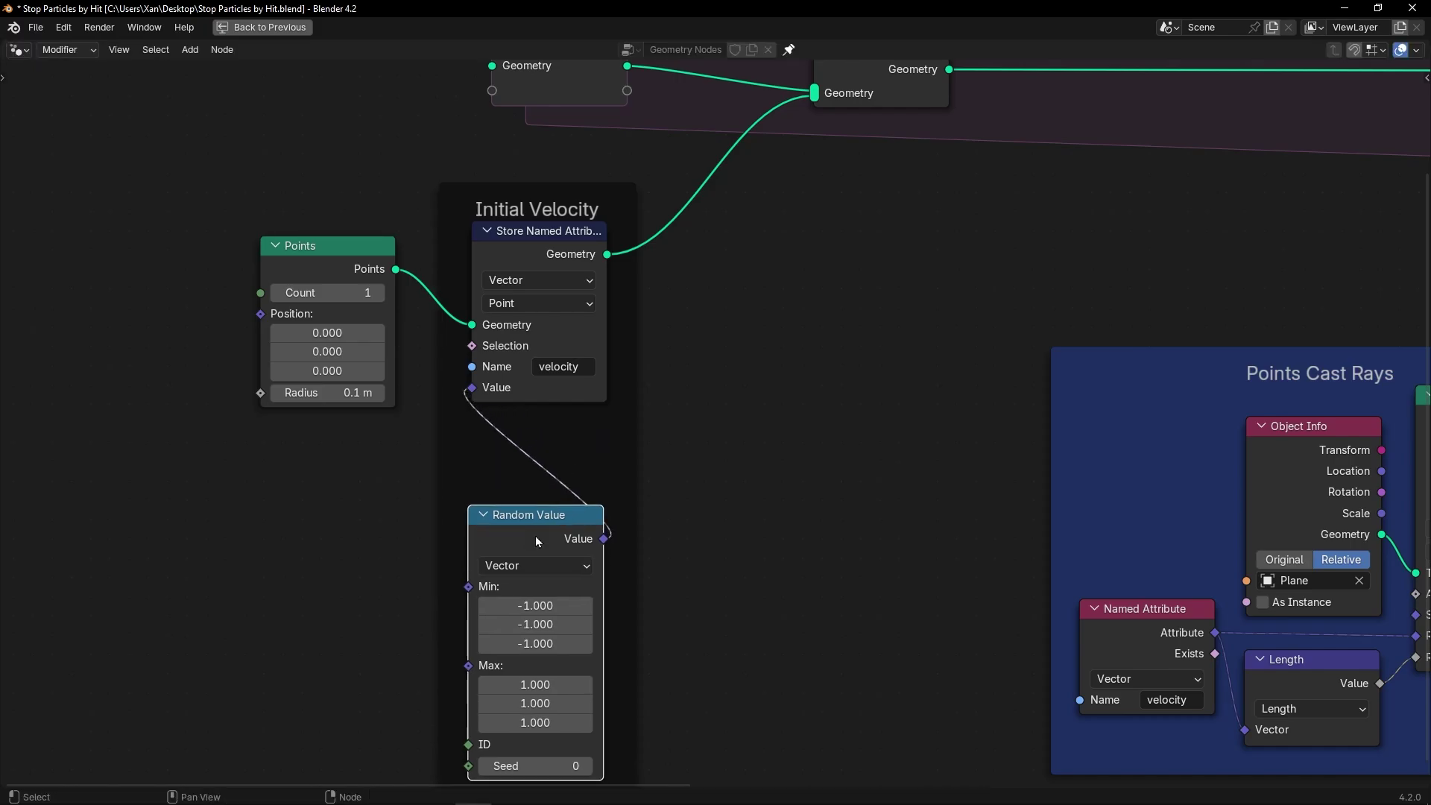
key(shift+a)
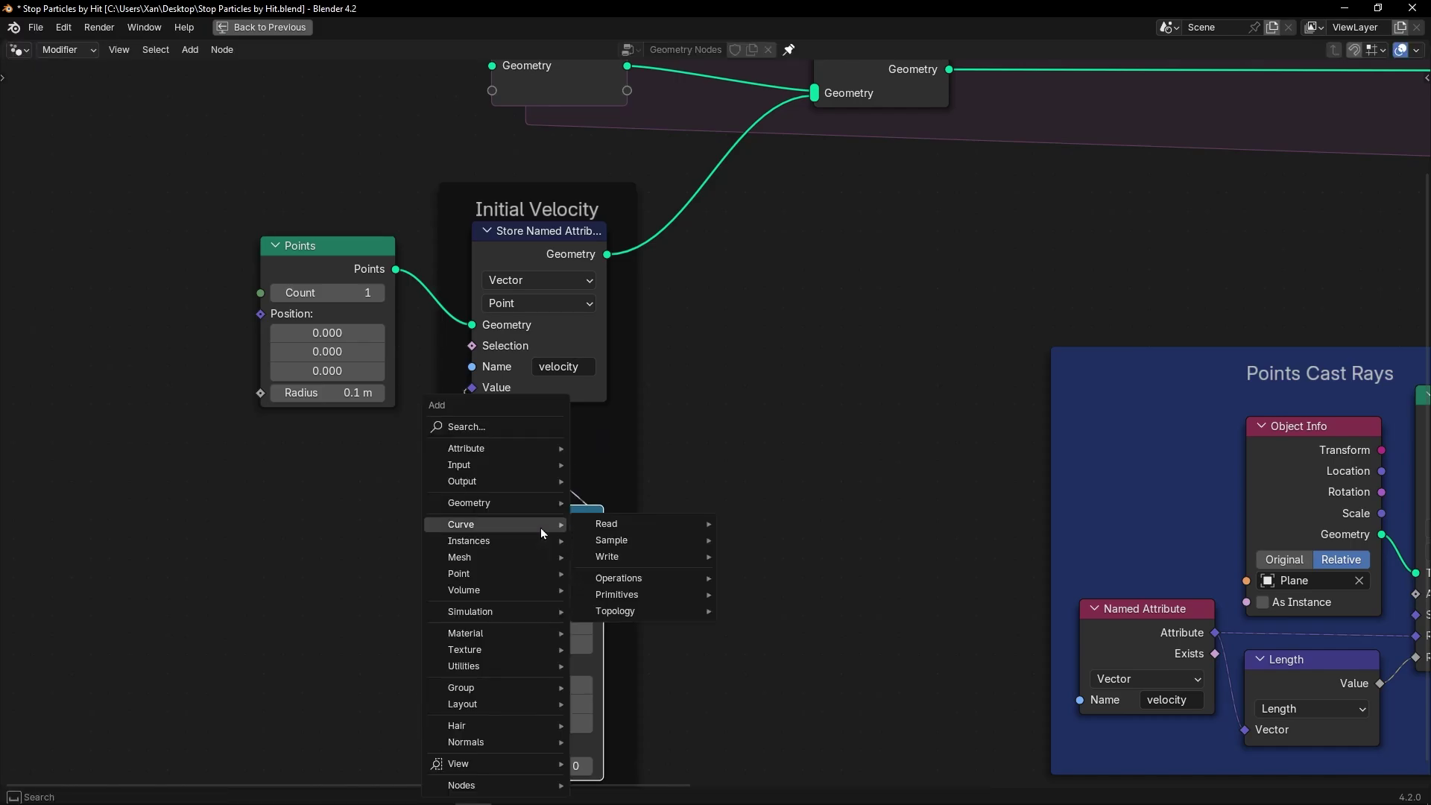
text(vec)
click(656, 603)
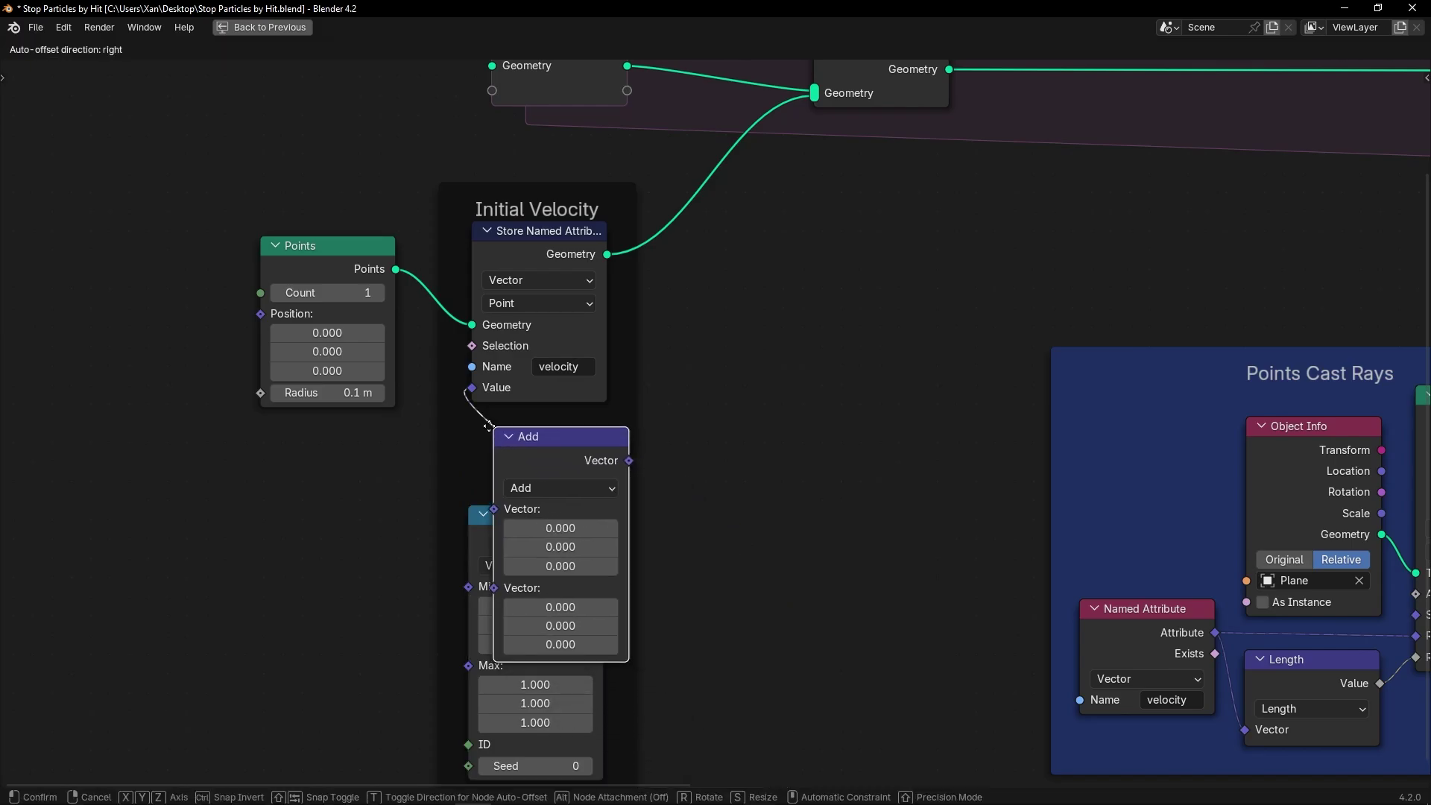
click(614, 462)
drag(549, 538, 519, 559)
- Set the X of the Add node's second vector to 0.4 and play the simulation
key(ctrl+space)
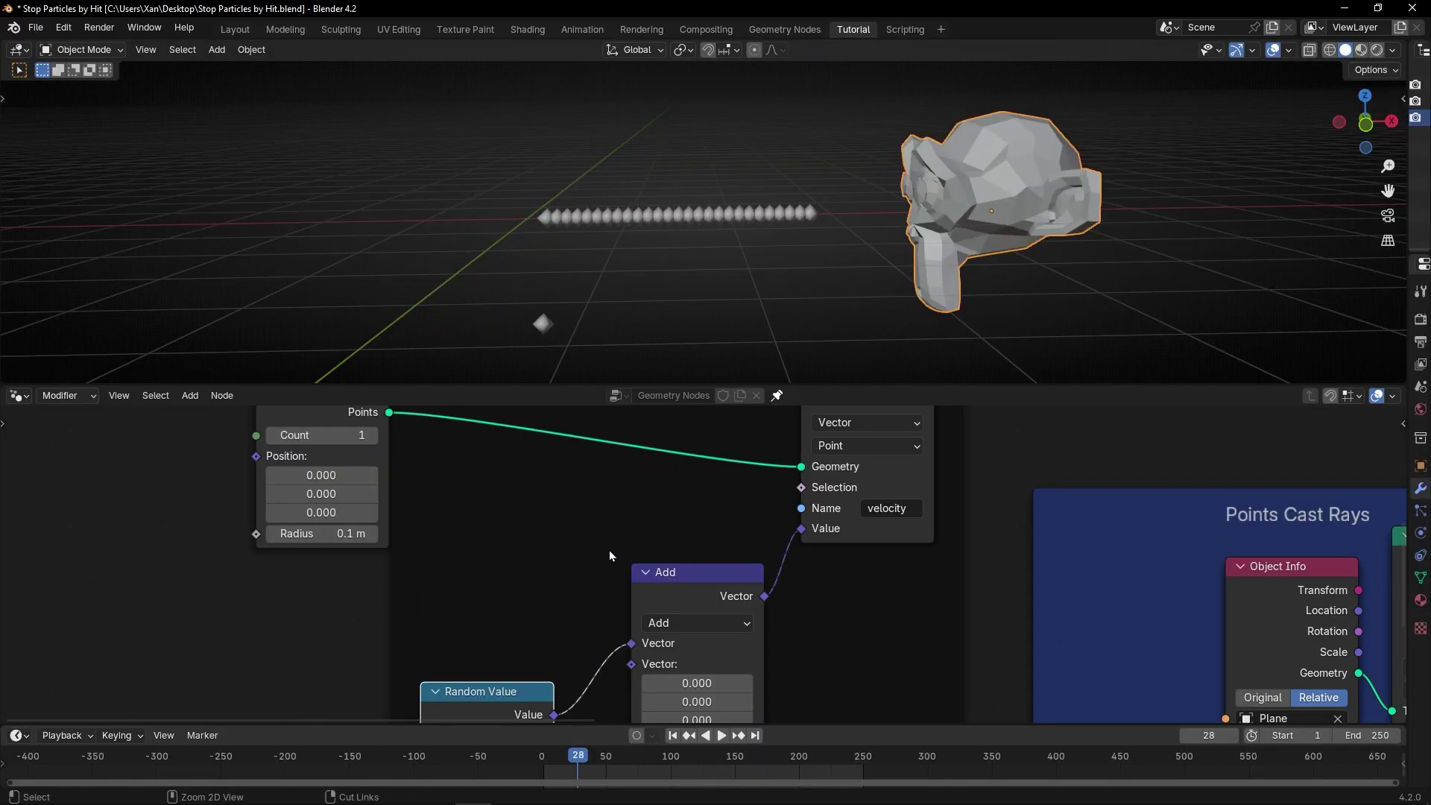
middle_drag(643, 590, 545, 457)
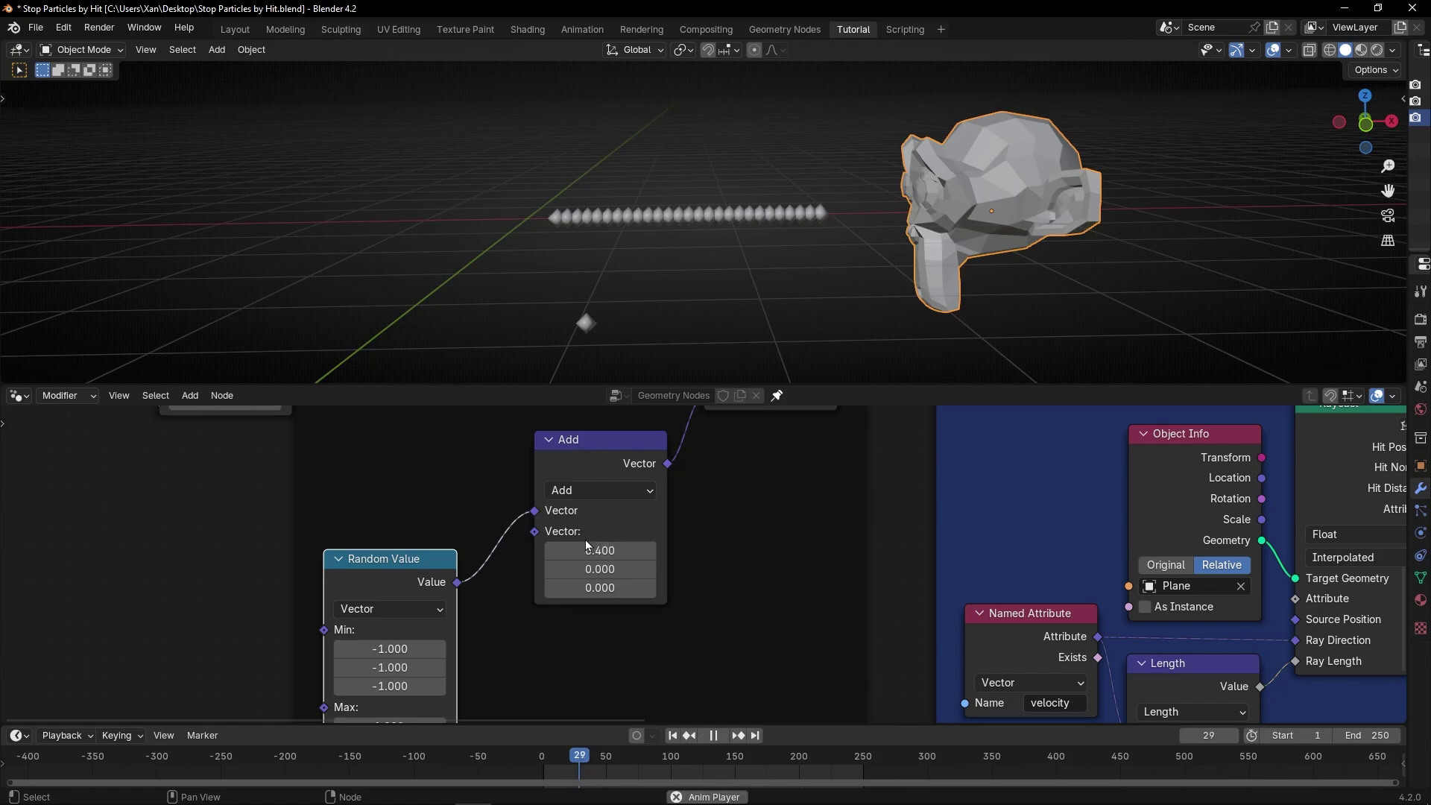
middle_drag(445, 563, 468, 491)
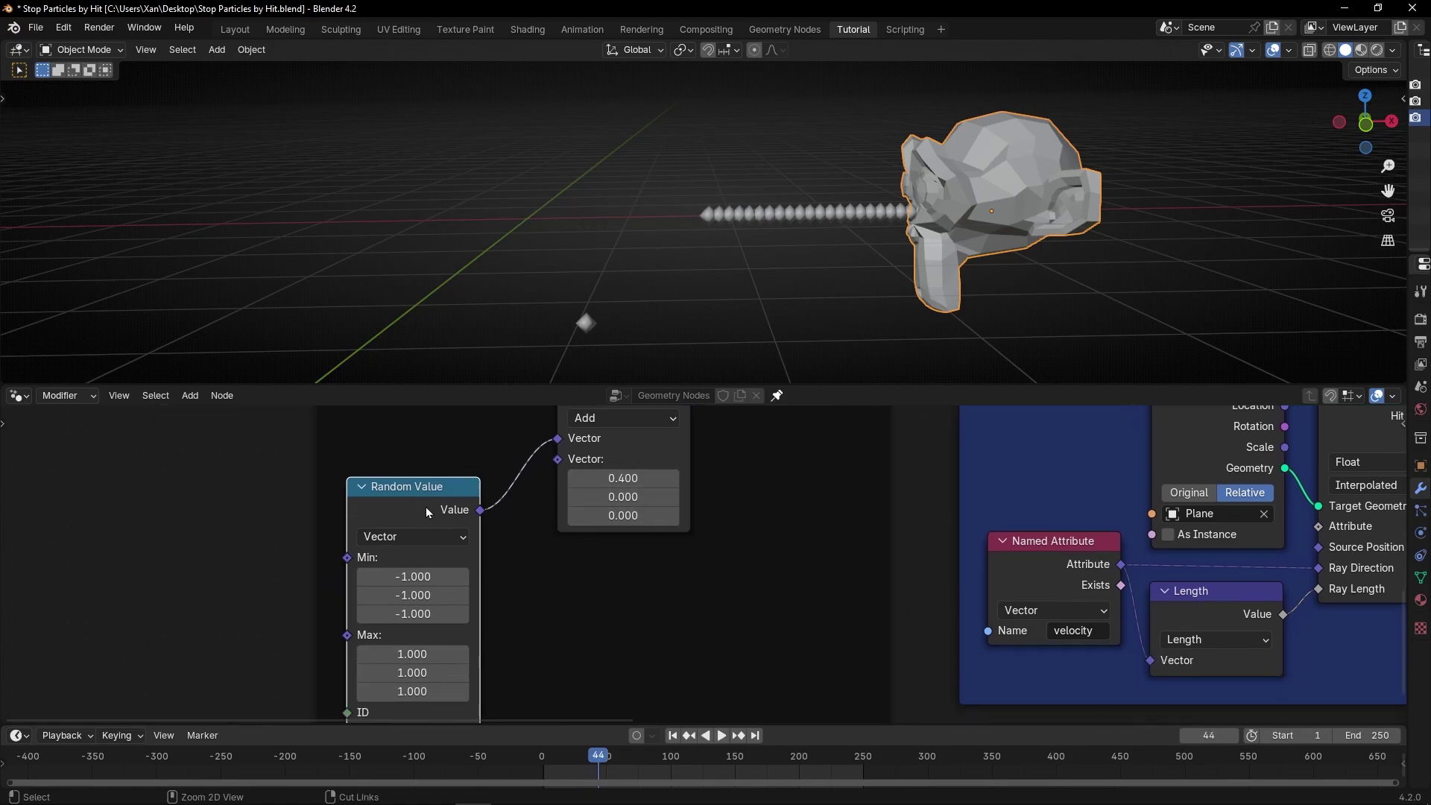
- Drive the Random Value node's Seed with the Frame output of a new Scene Time node and play the simulation
key(ctrl+space)
middle_drag(416, 558, 428, 551)
drag(403, 563, 359, 565)
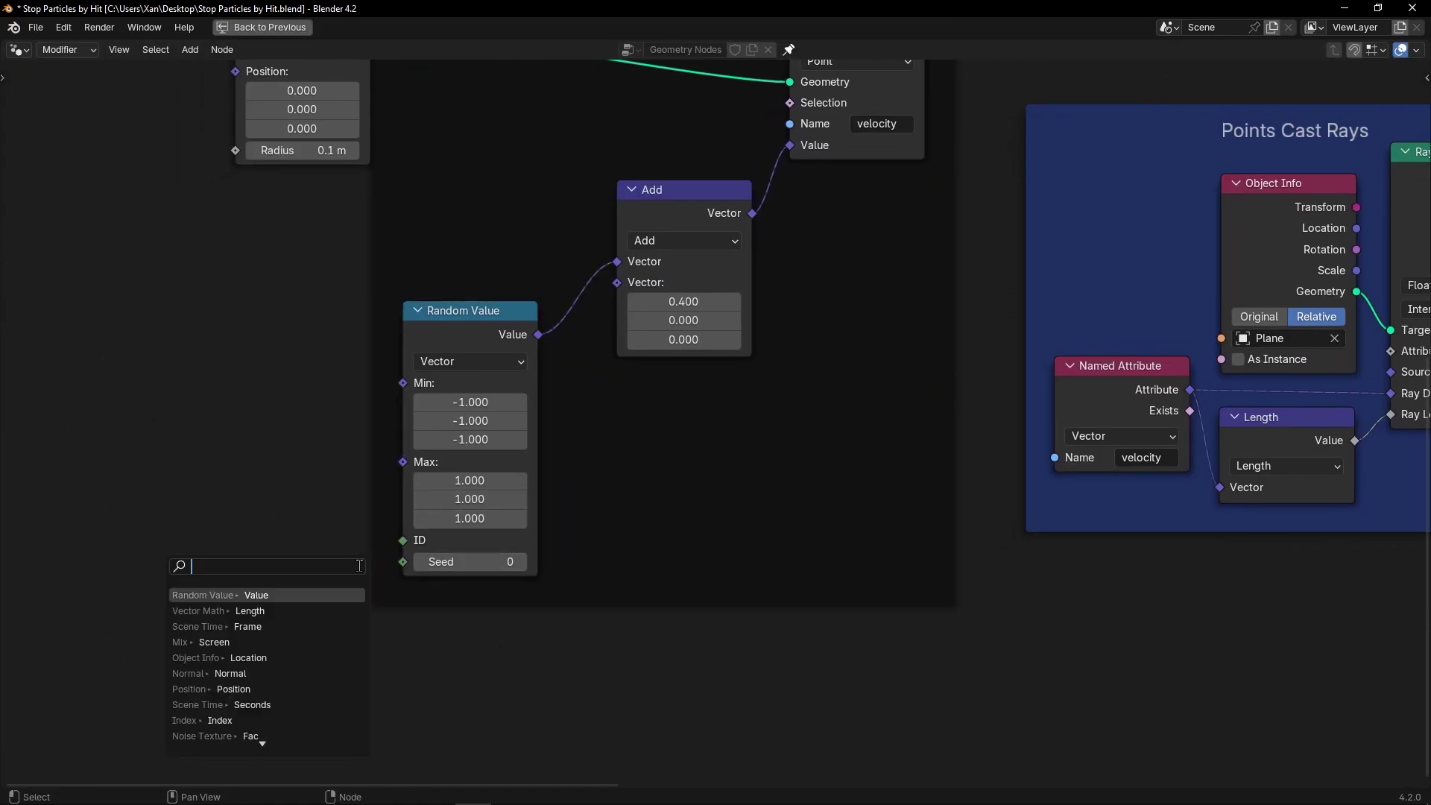
text(scen)
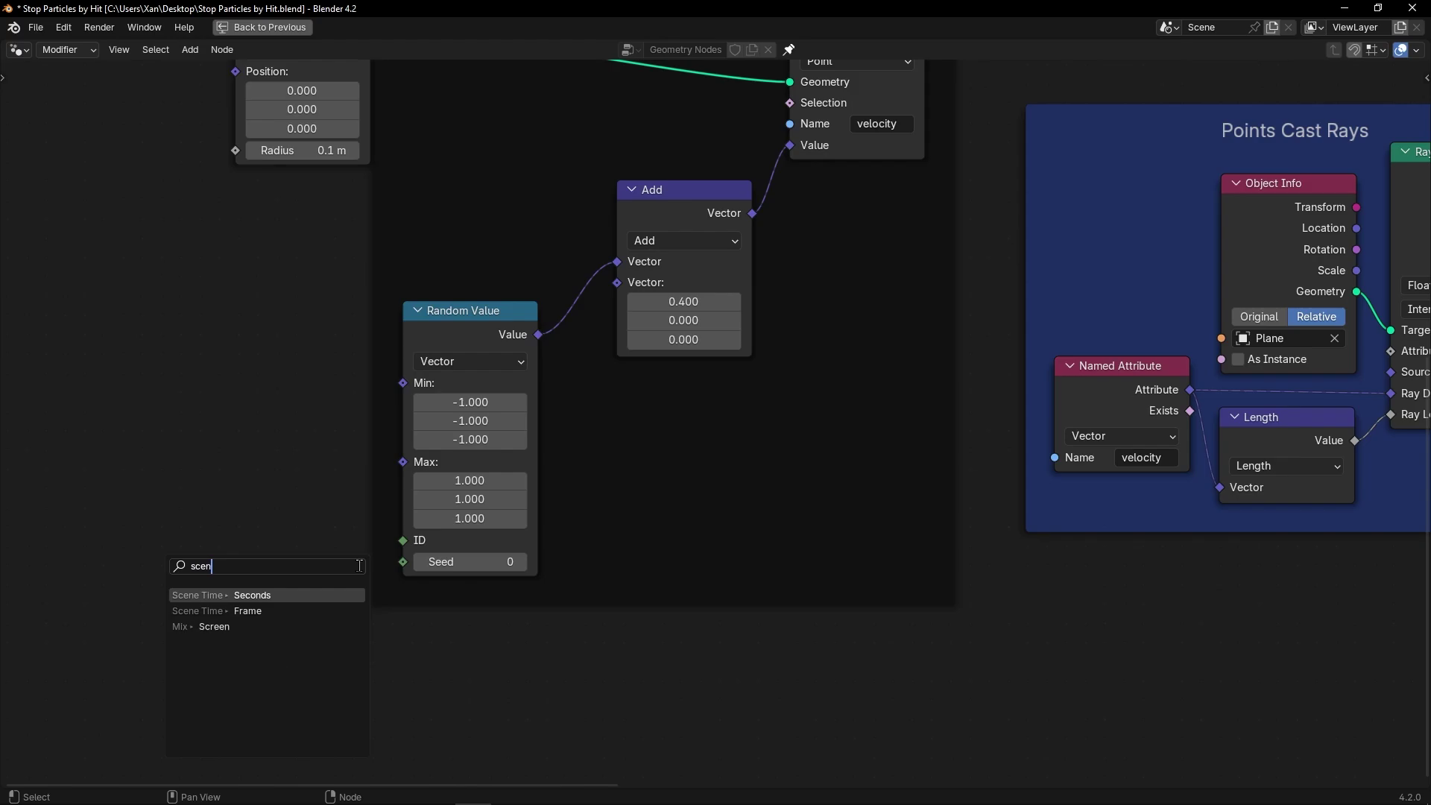
key(Down)
key(Return)
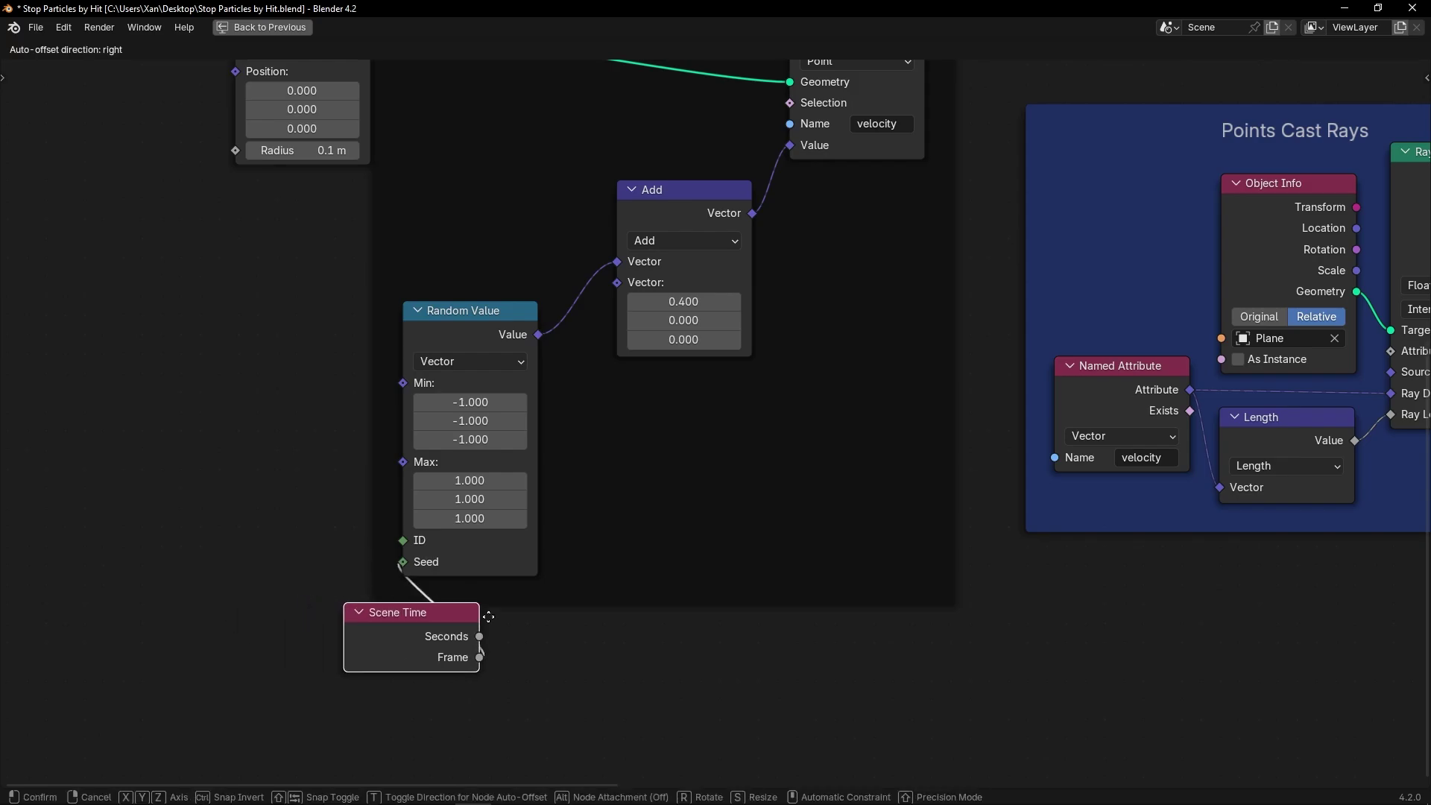
click(529, 596)
key(ctrl+space)
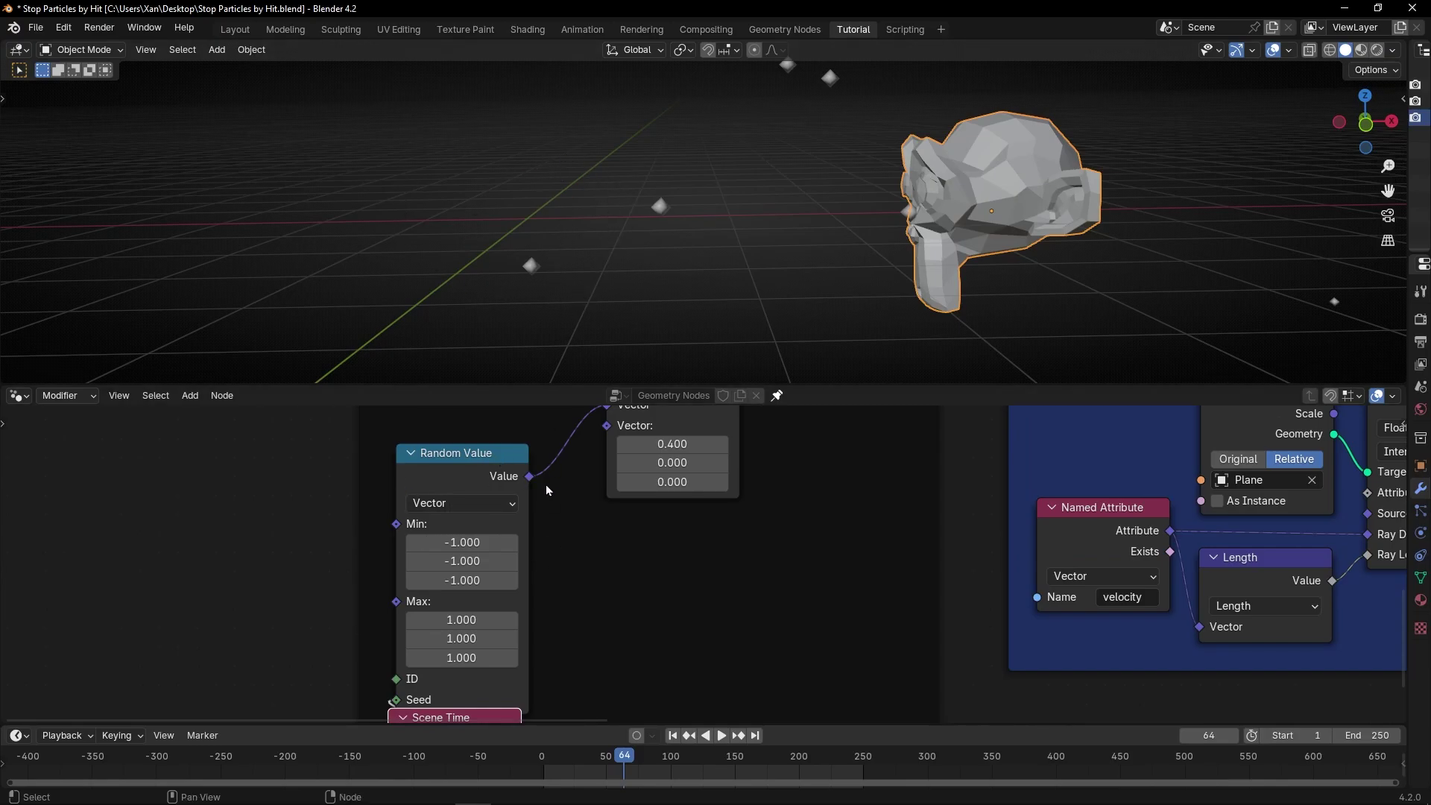
- Insert a copy of the Add node after Random Value, switch it to Scale and set its factor to 0.33
middle_drag(546, 486, 500, 562)
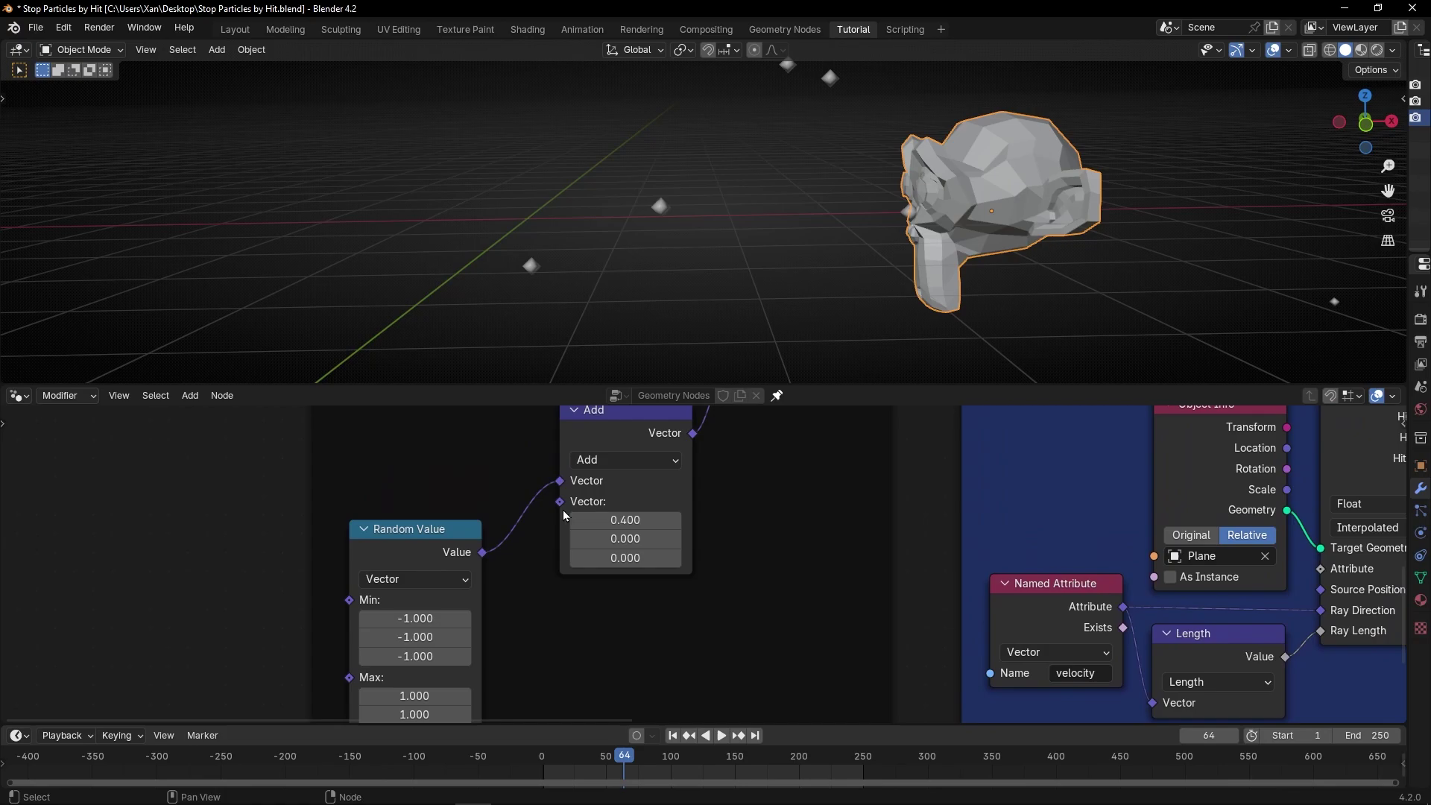
key(ctrl+space)
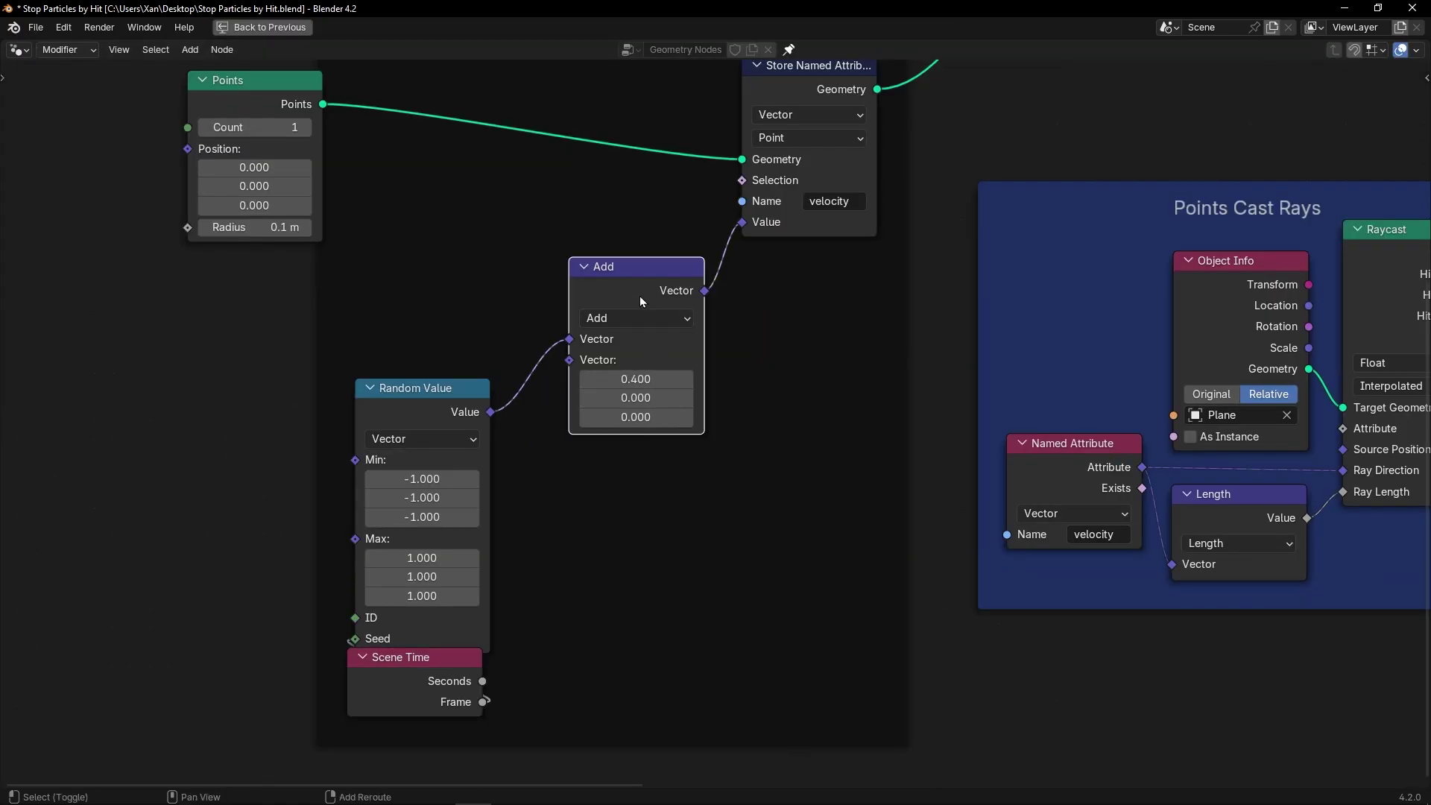
key(shift+d)
click(598, 307)
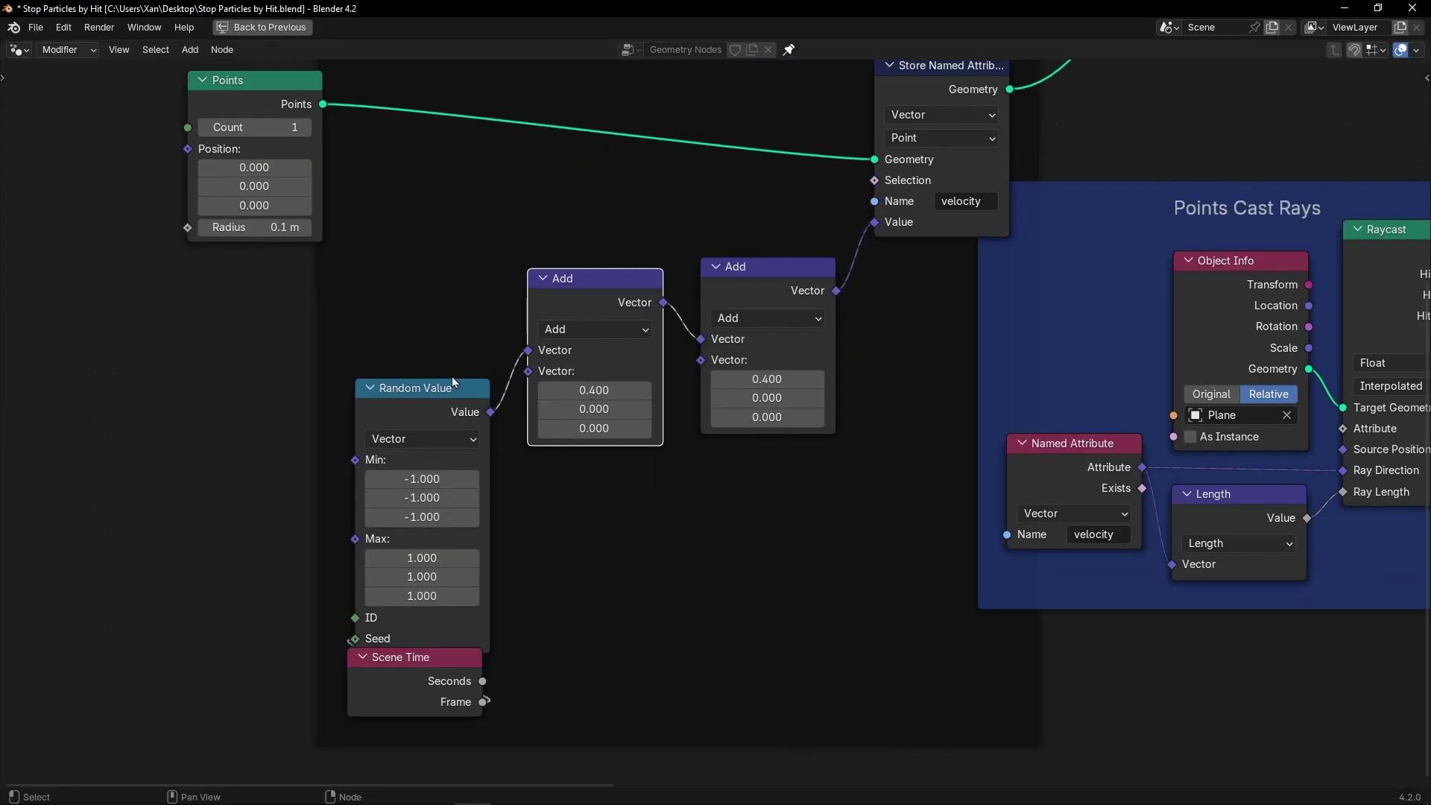
click(588, 329)
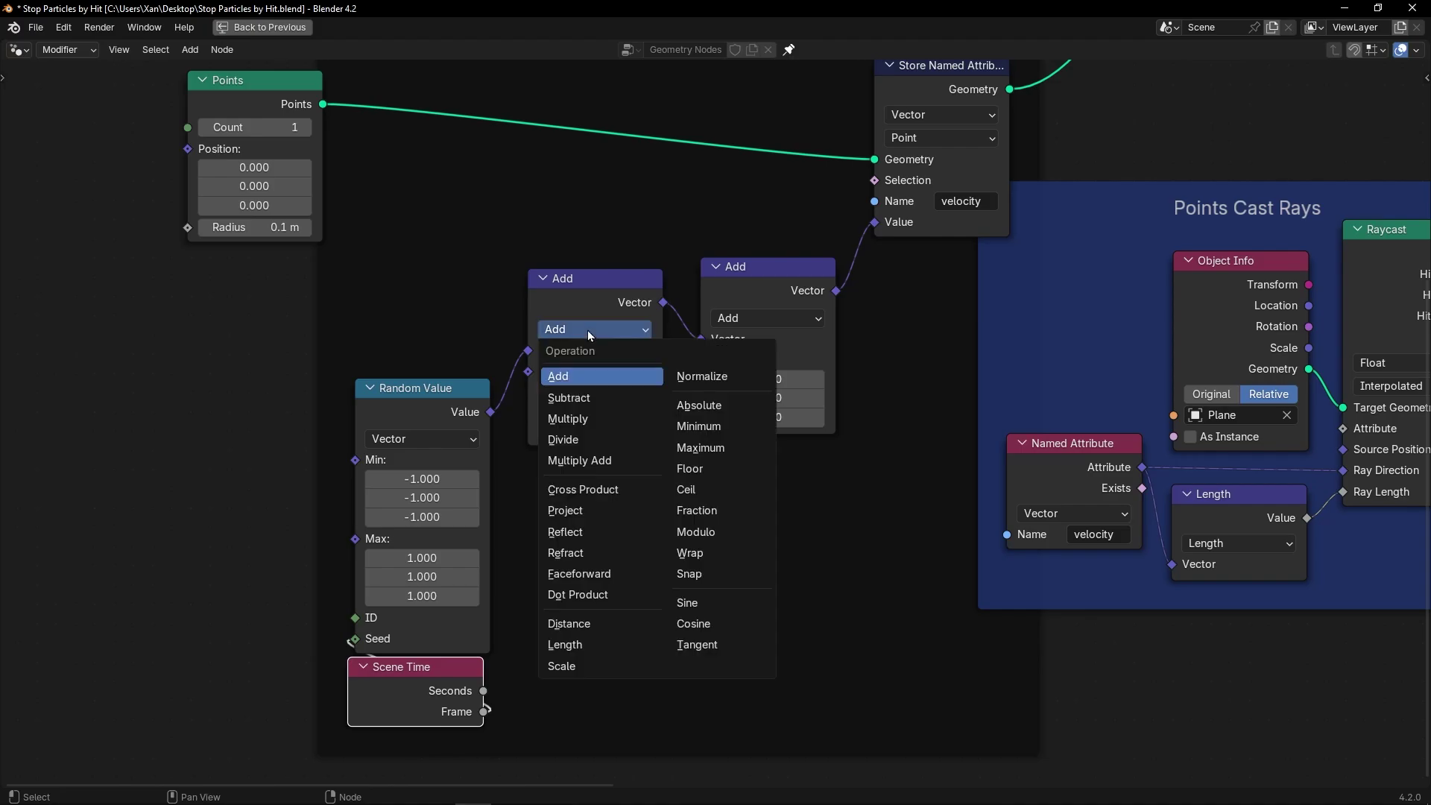
click(574, 665)
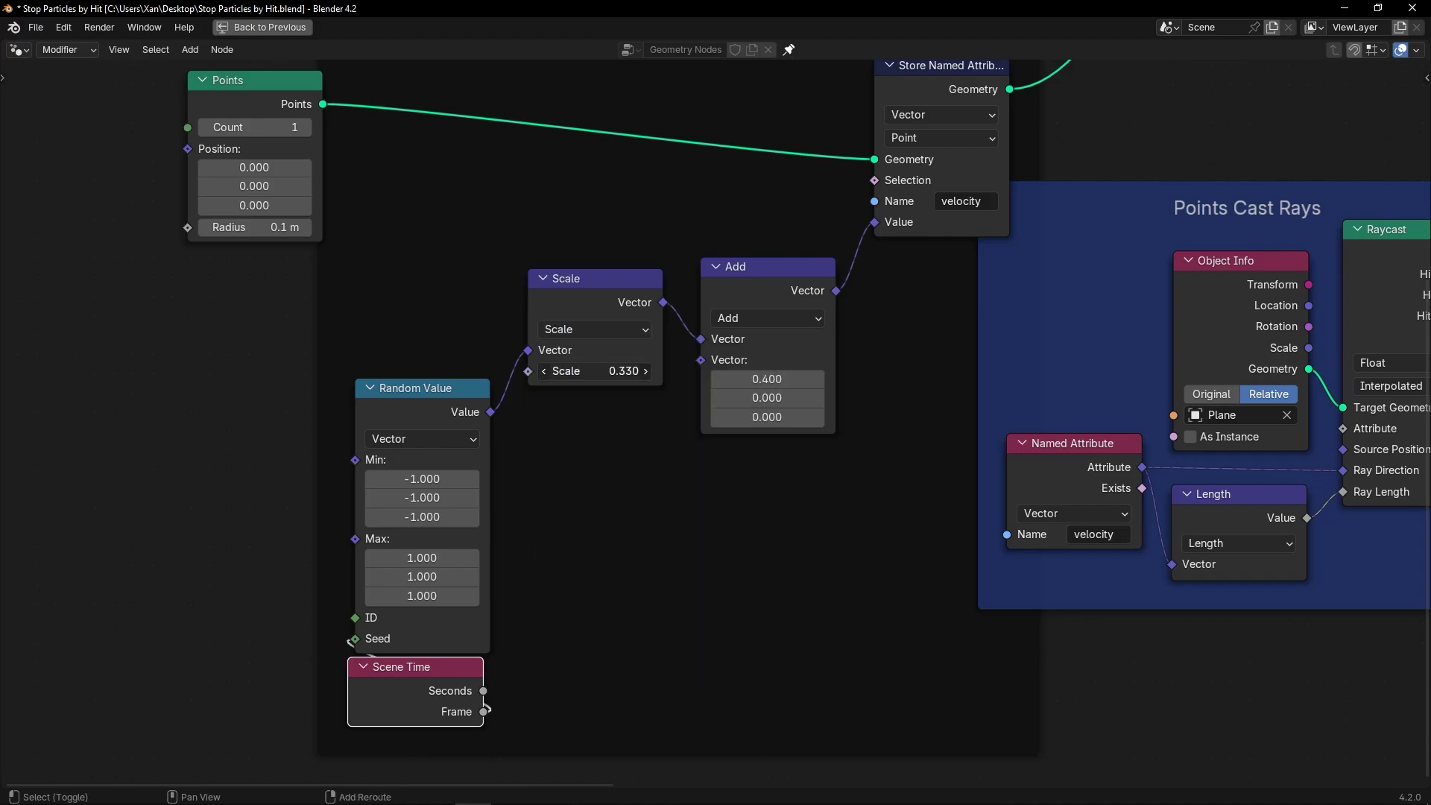
- Play the simulation while setting the Scale factor to 0.04 and the Add node's X to 0.04
key(ctrl+space)
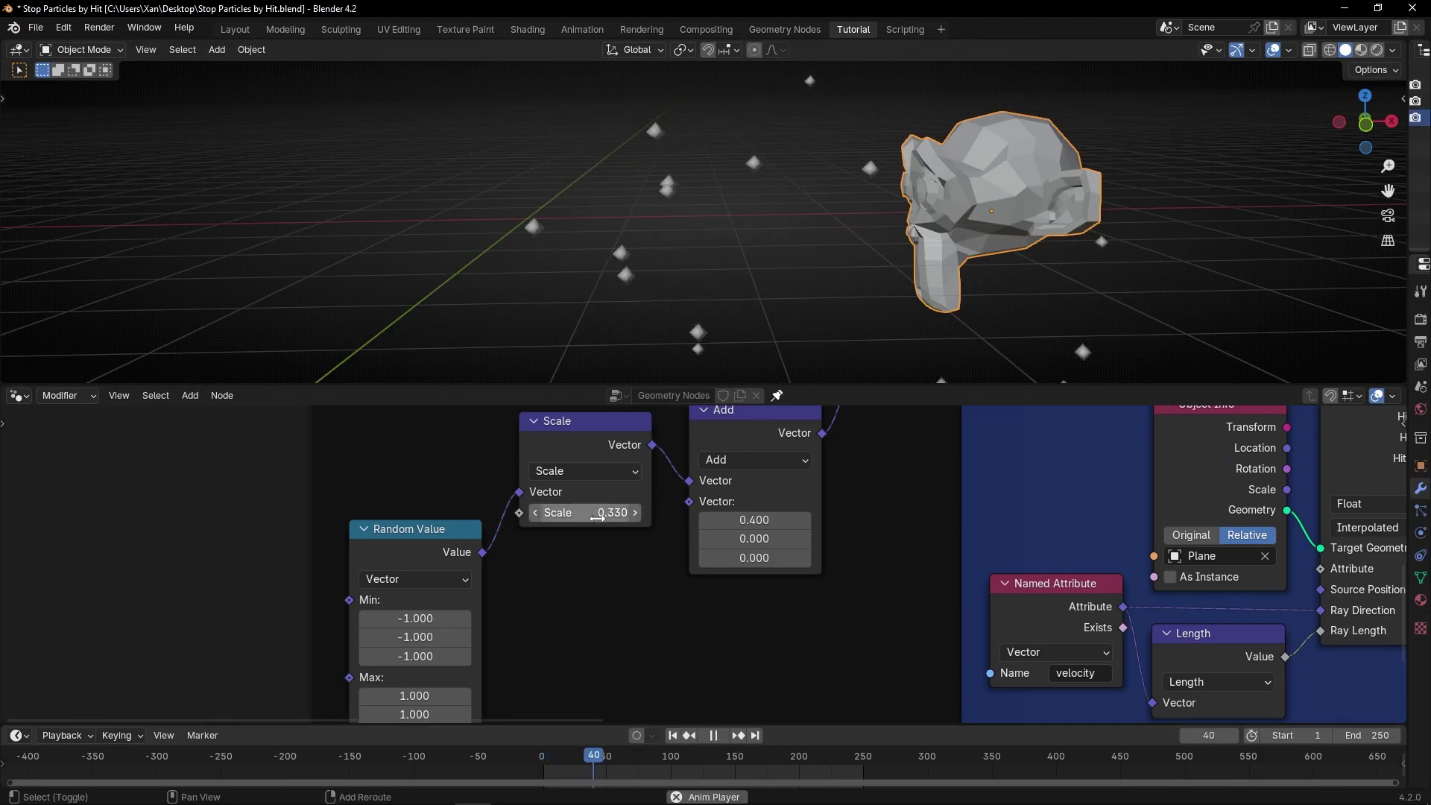
drag(584, 512, 564, 513)
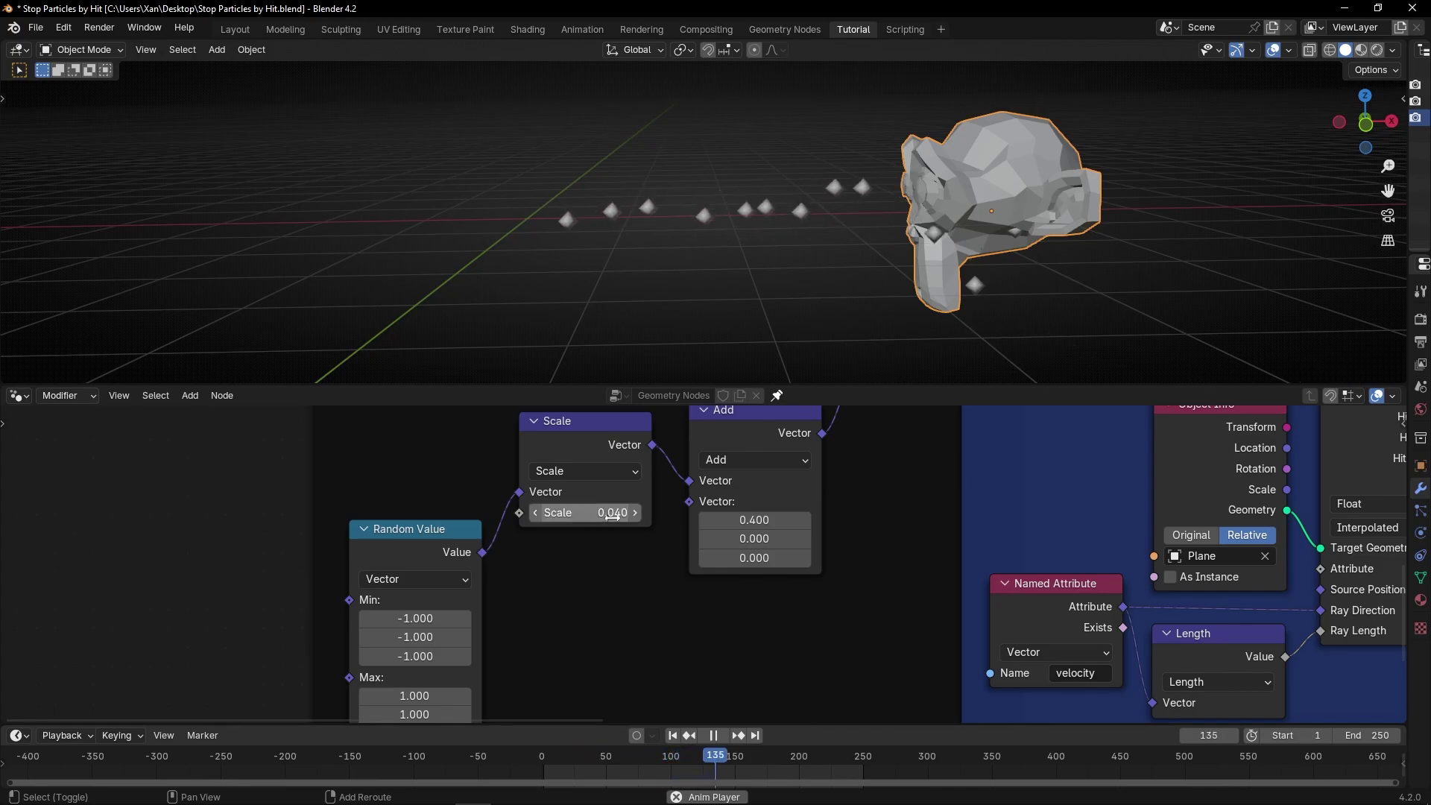
drag(772, 526, 732, 525)
key(space)
key(ctrl+space)
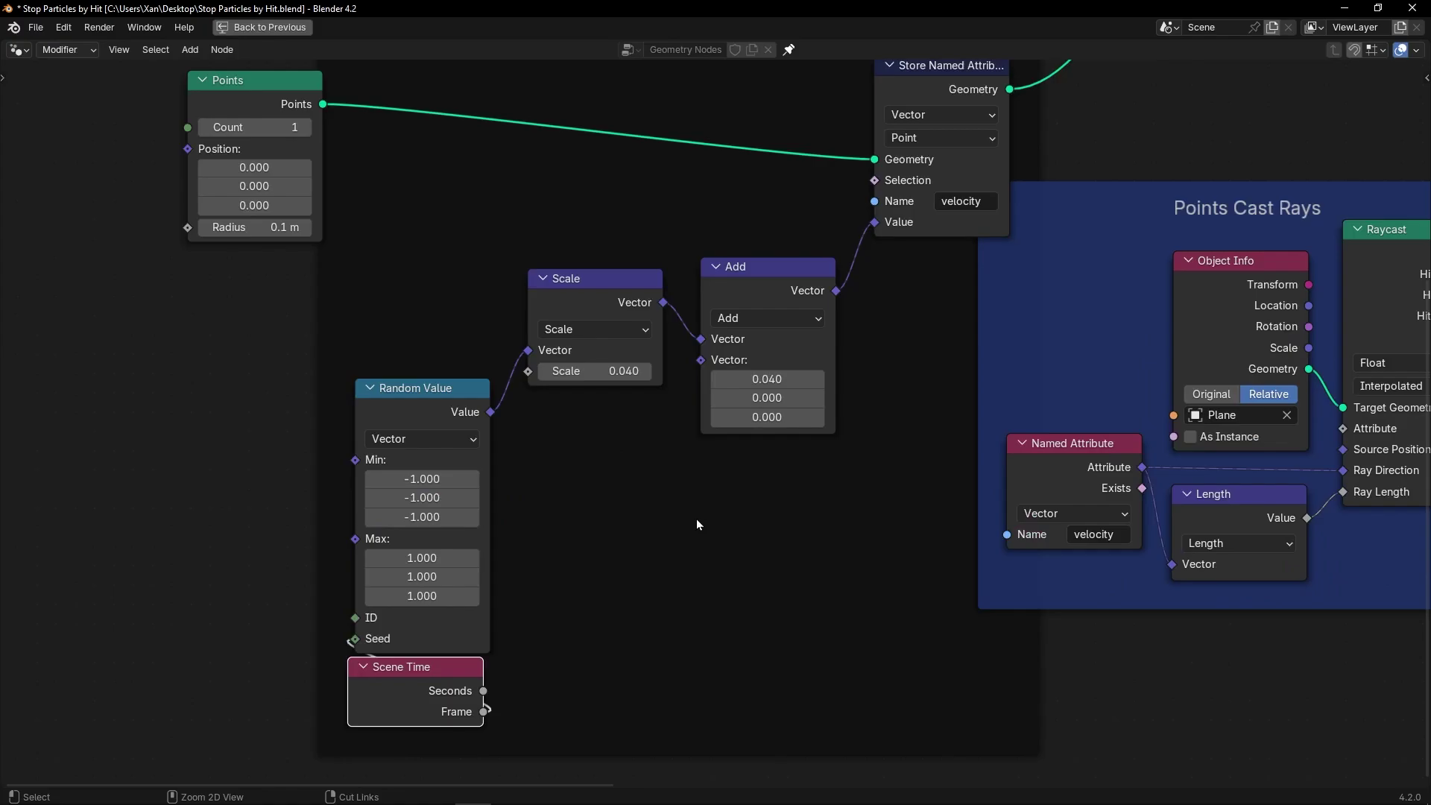
- Arrange the Random Value, Scale, Add and Store Named Attribute nodes compactly inside the Initial Velocity frame
scroll(708, 266, down, 2)
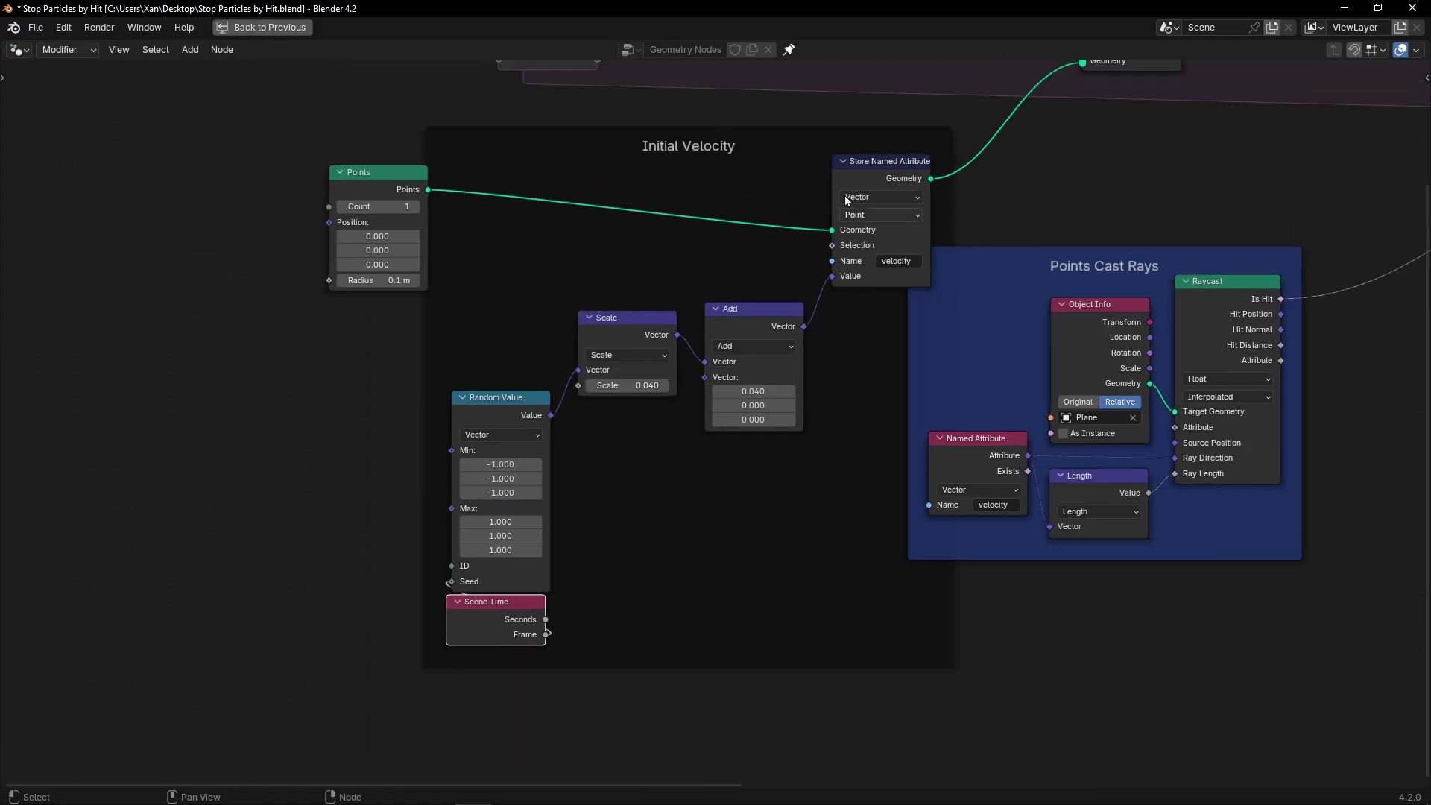
scroll(727, 285, up, 2)
drag(726, 292, 736, 315)
drag(427, 420, 441, 397)
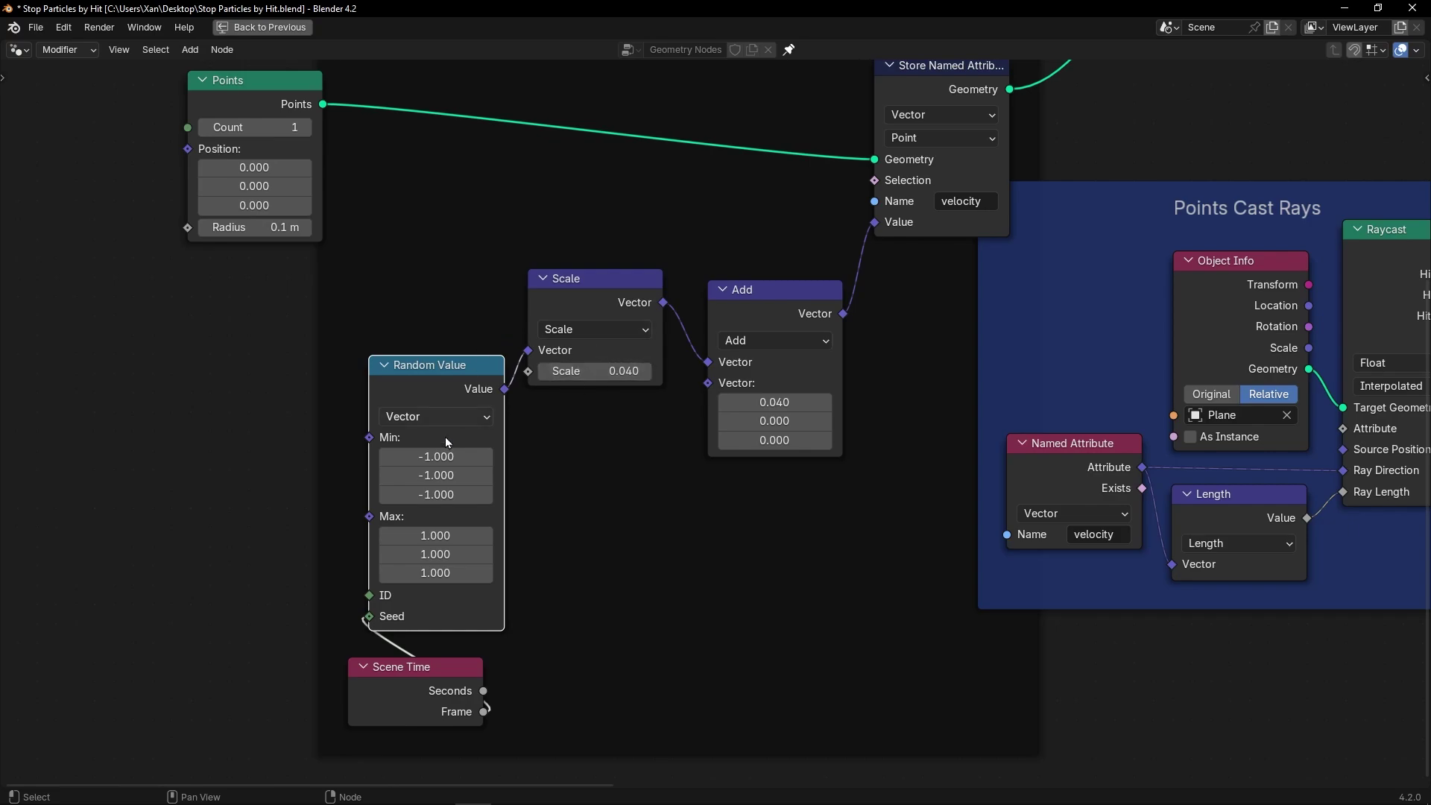
drag(589, 303, 441, 261)
drag(745, 312, 584, 228)
middle_drag(743, 196, 708, 332)
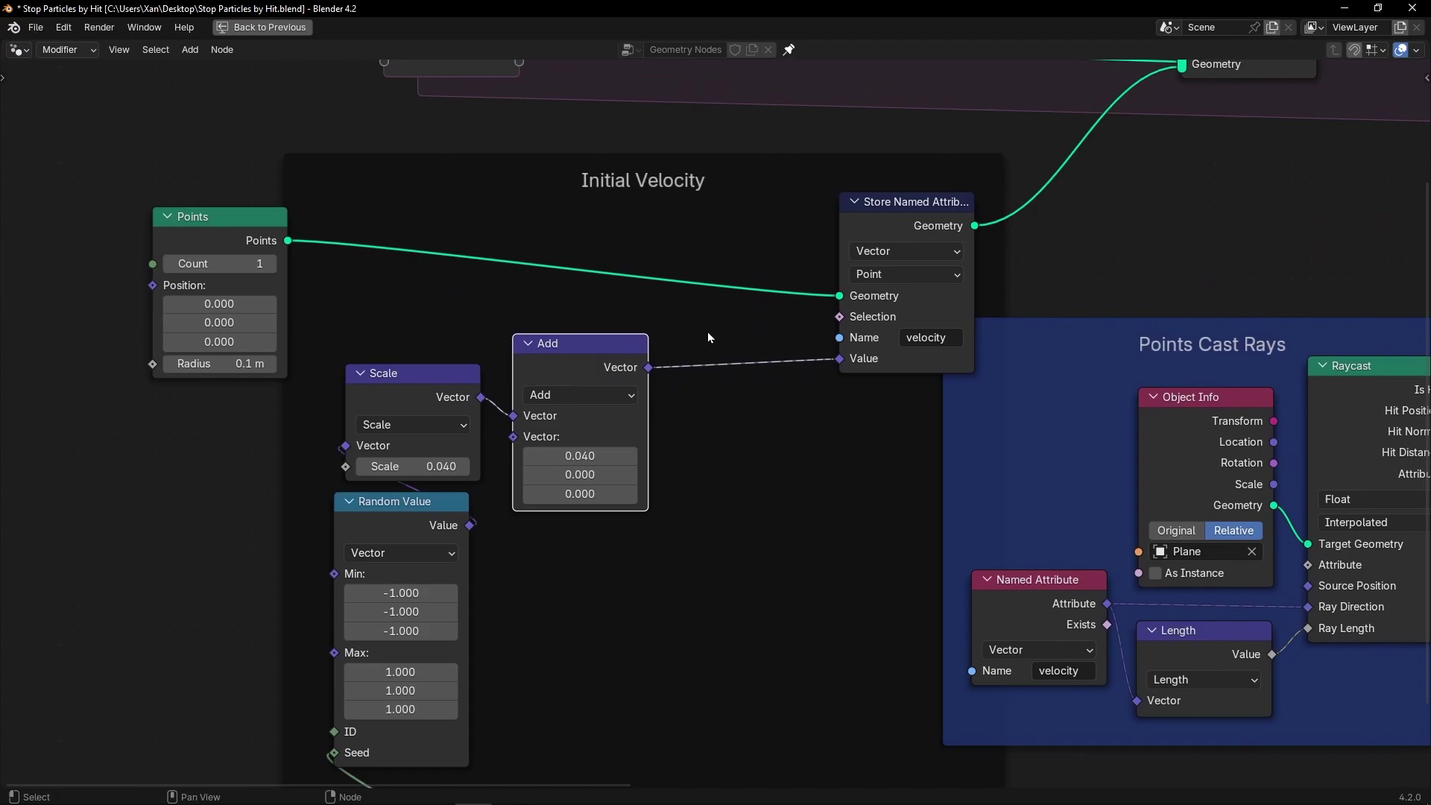
drag(906, 205, 743, 196)
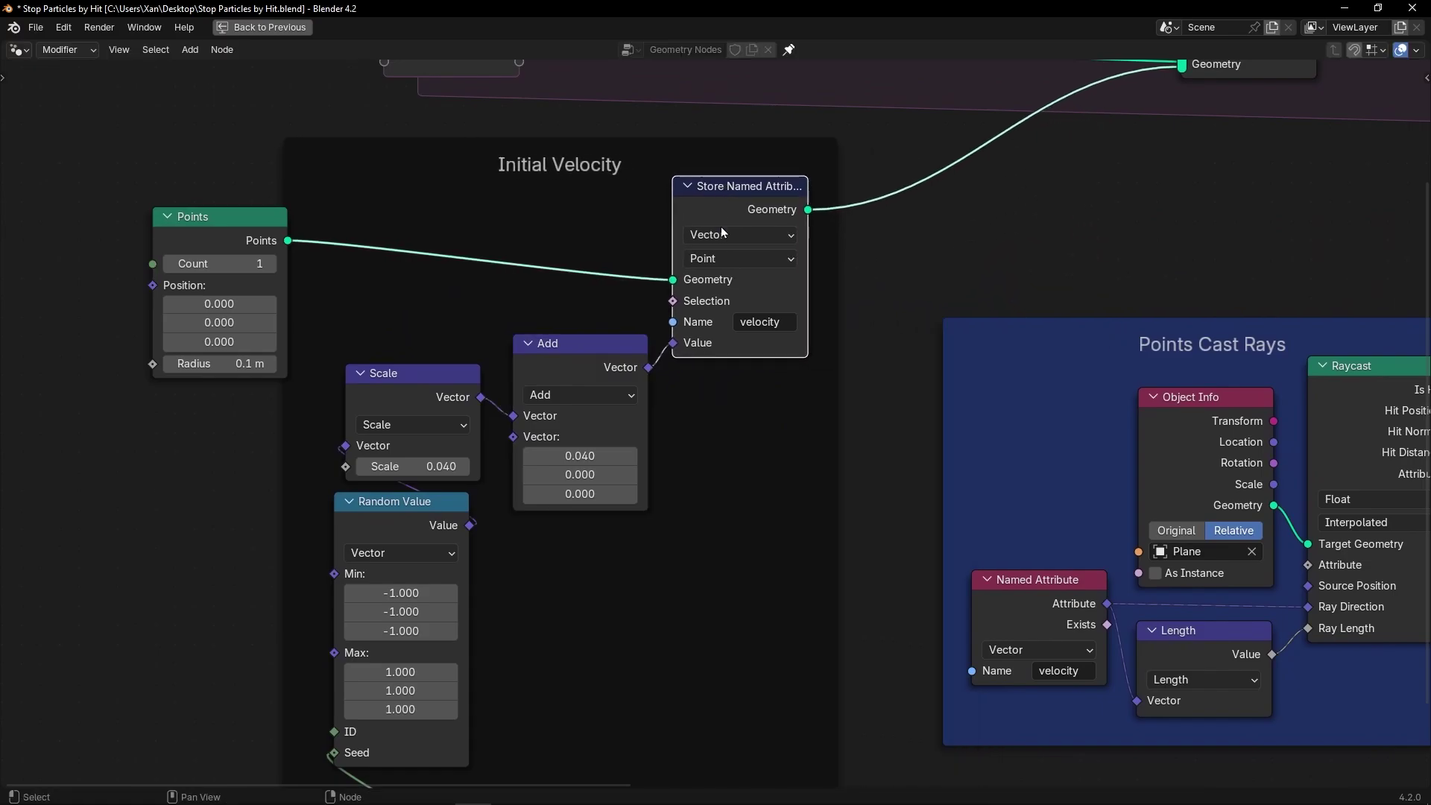
- Set the Add node's X to 0.17 and replay the simulation from the first frame
key(ctrl+space)
key(shift+Left)
key(space)
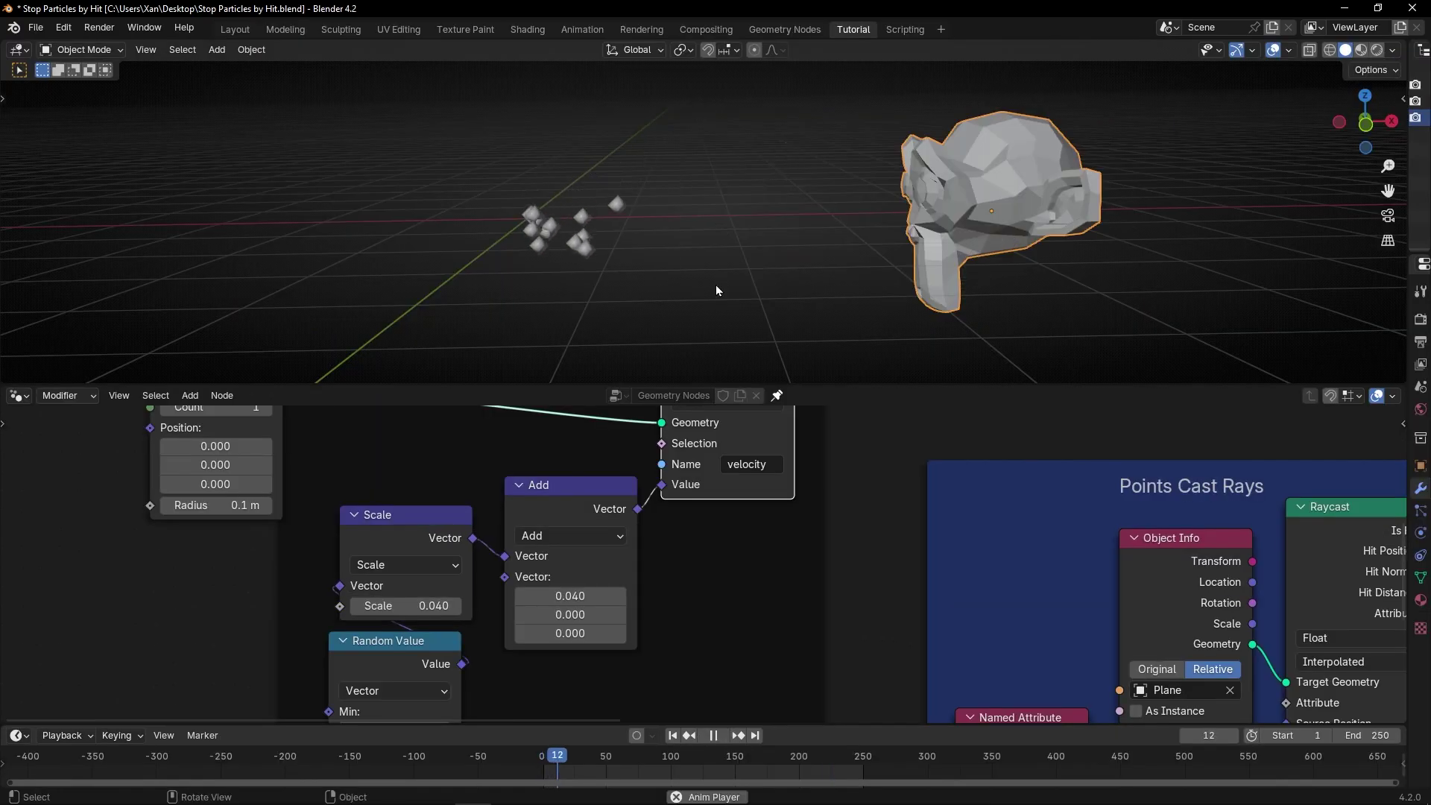
key(space)
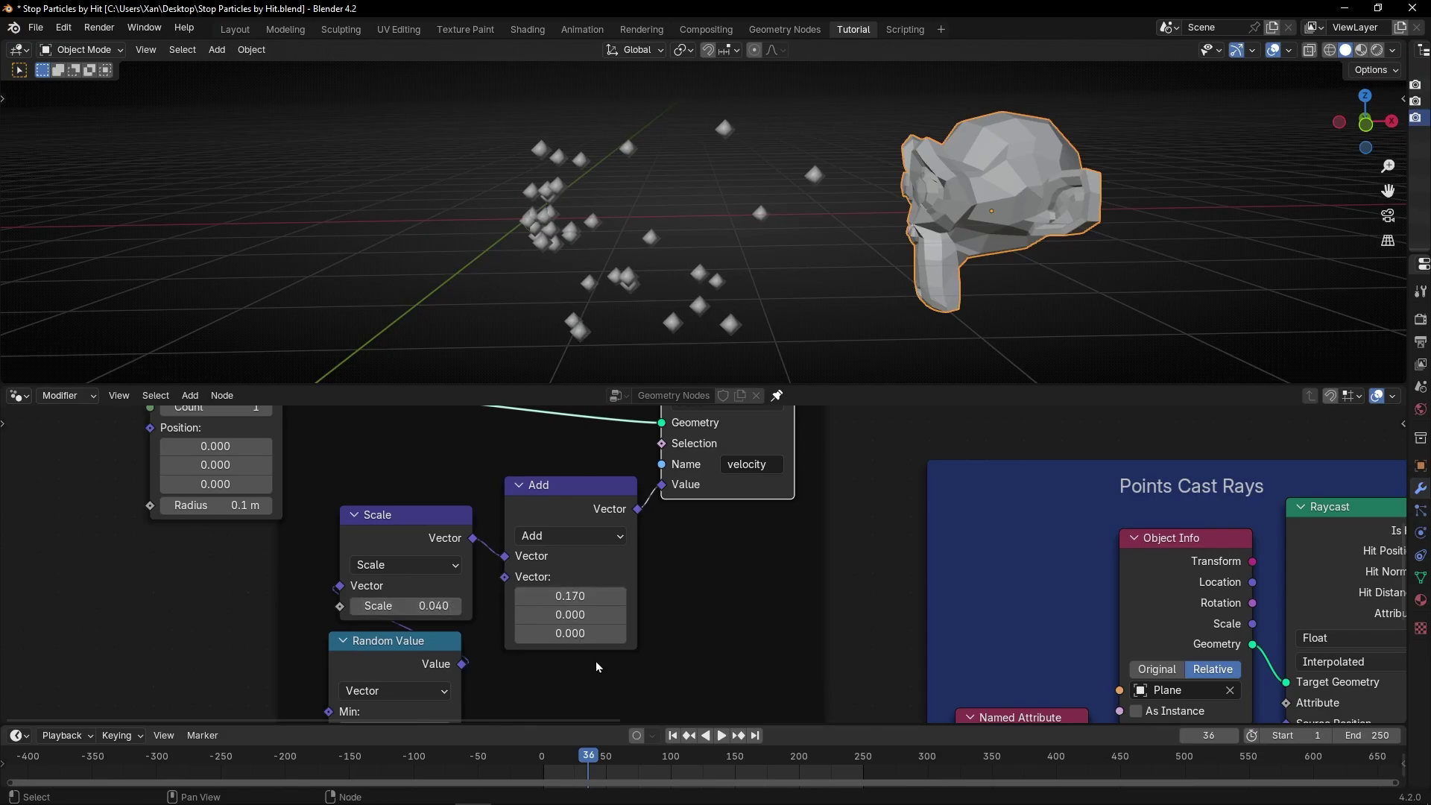
key(shift+Left)
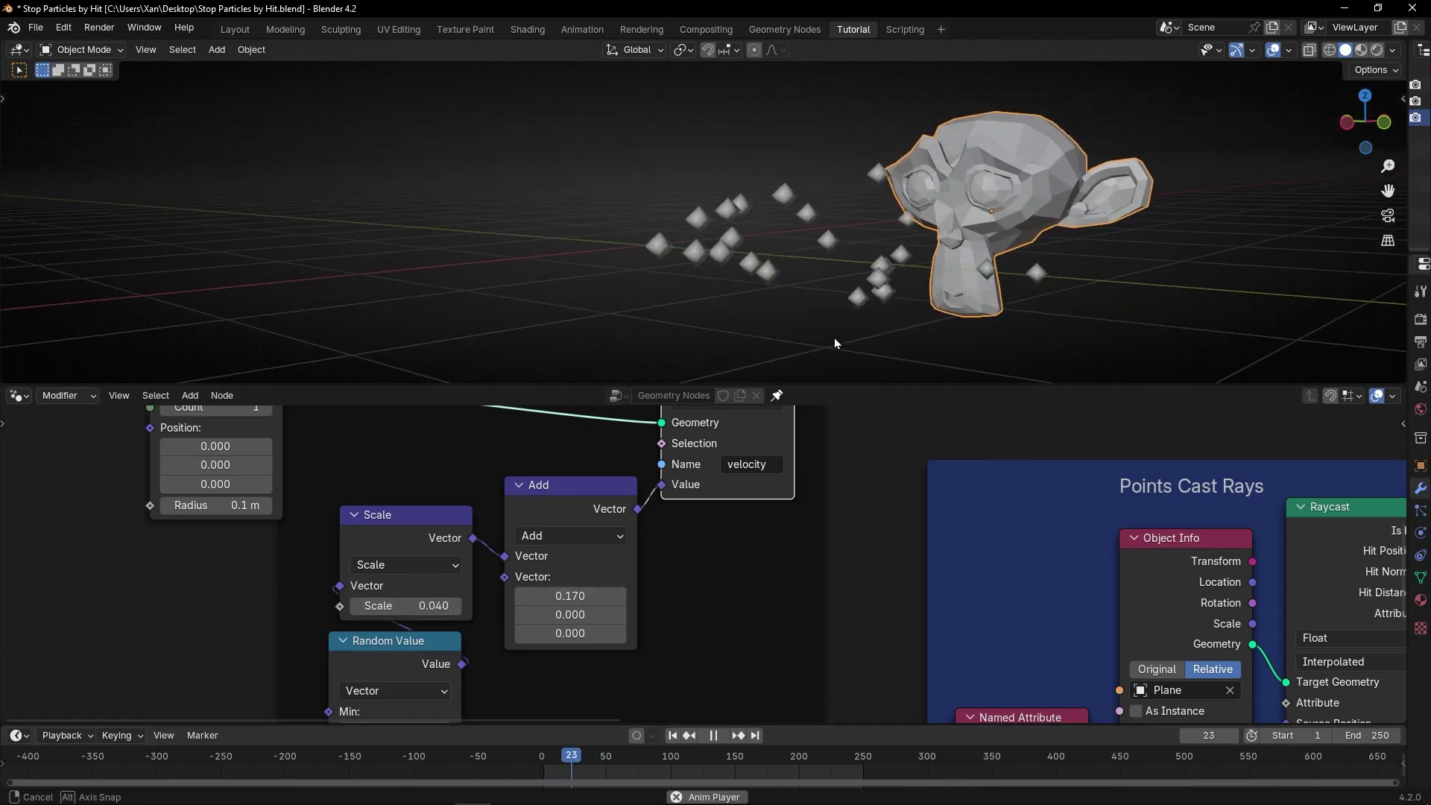
middle_drag(869, 343, 861, 270)
key(space)
- Set the Object Info node's object in the Points Cast Rays frame to the monkey head
key(ctrl+space)
middle_drag(950, 482, 402, 332)
scroll(577, 320, up, 3)
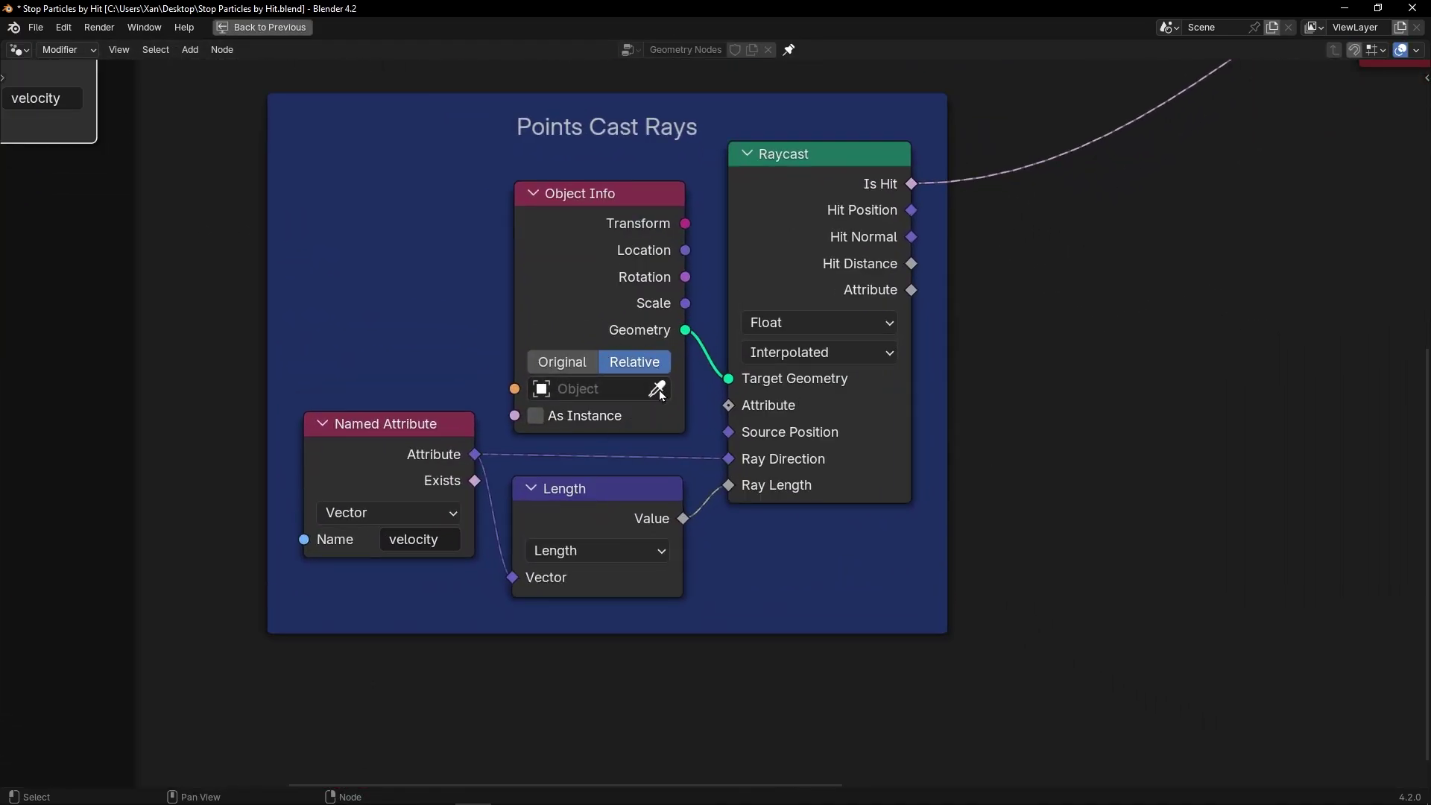
click(611, 389)
click(583, 471)
- Play the simulation and examine in the enlarged 3D viewport how the emitted points hit the monkey head
key(ctrl+space)
middle_drag(841, 284, 857, 330)
scroll(798, 514, down, 10)
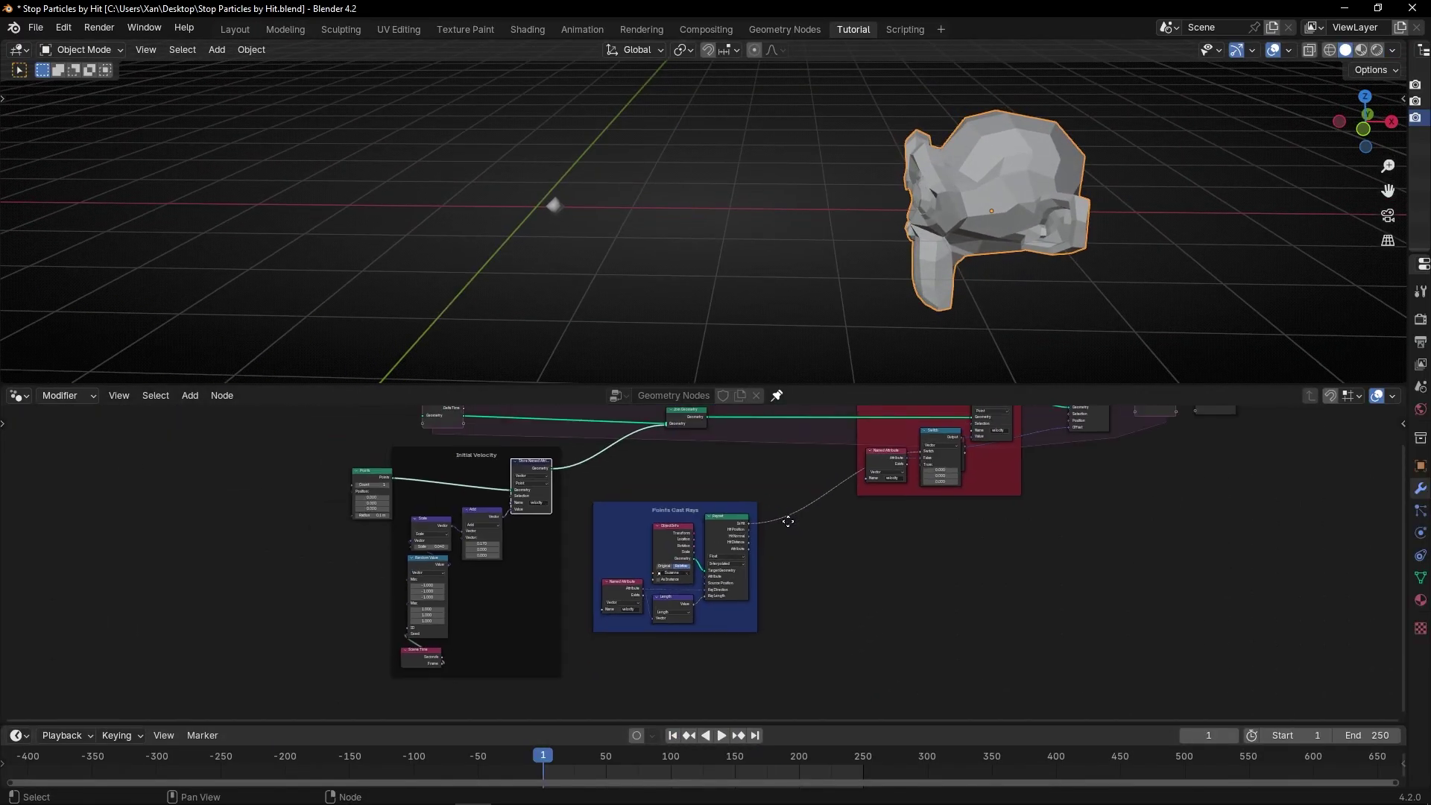
middle_drag(945, 243, 909, 224)
key(space)
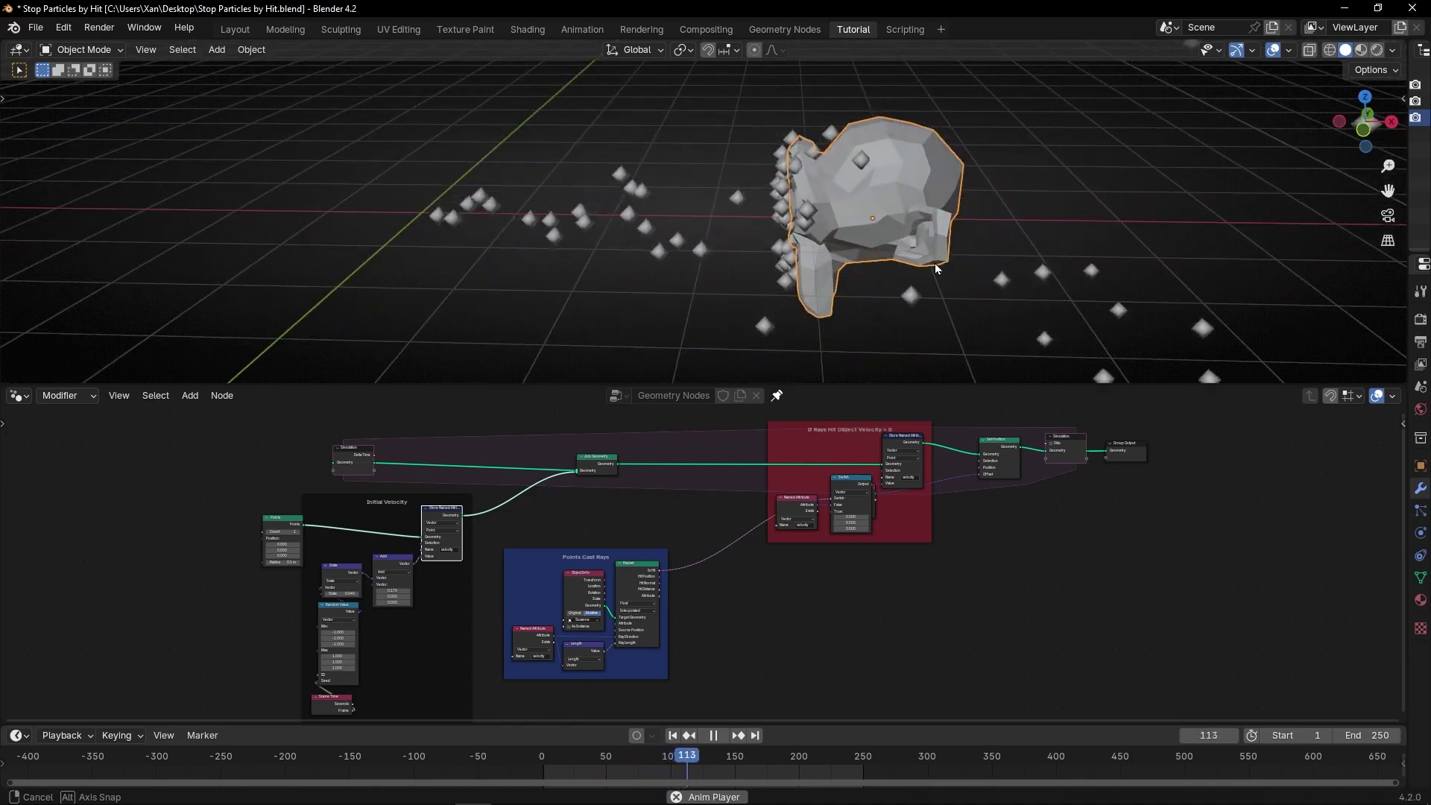
key(ctrl+space)
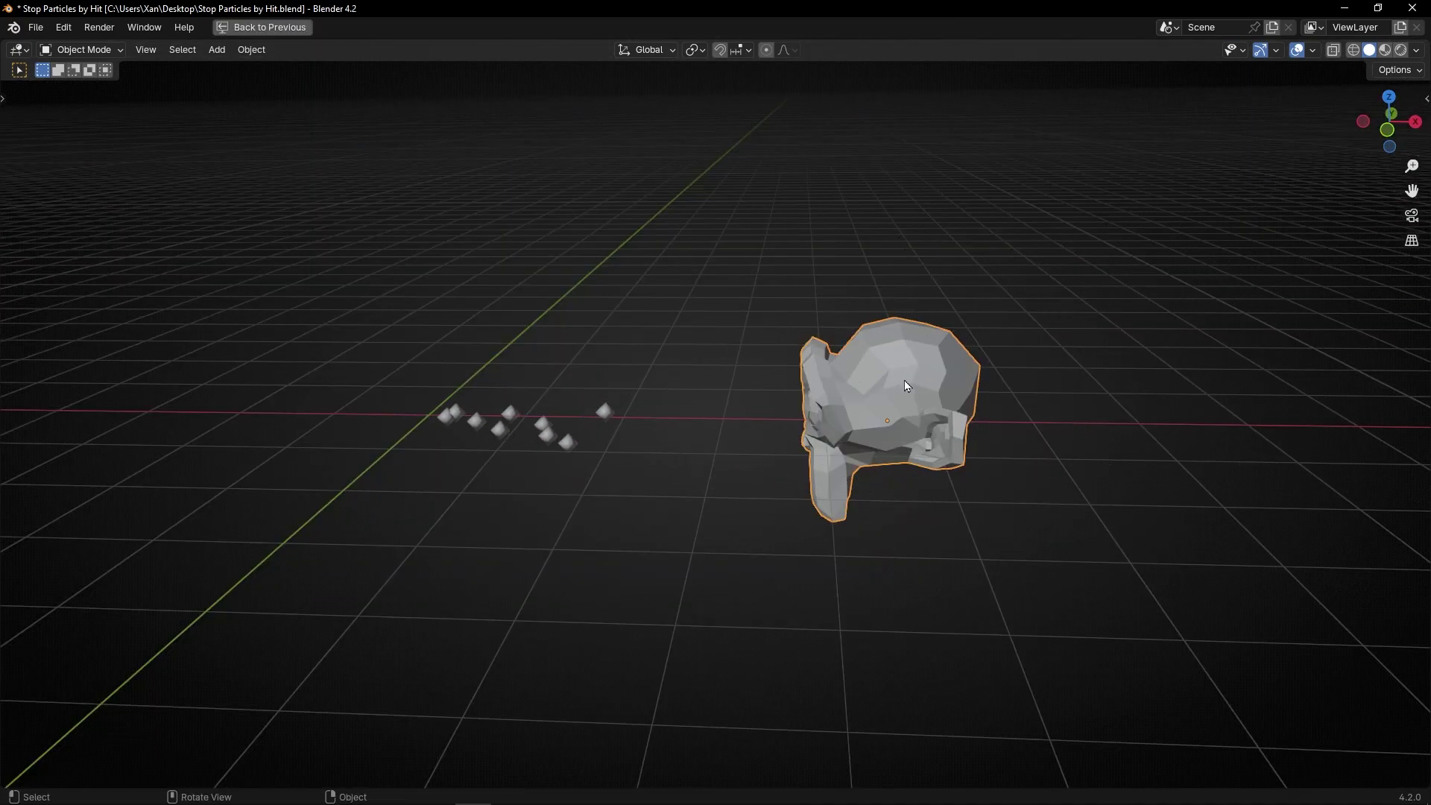
- Move the monkey head up above the stream of emitted points and replay the simulation from the first frame
drag(907, 386, 972, 188)
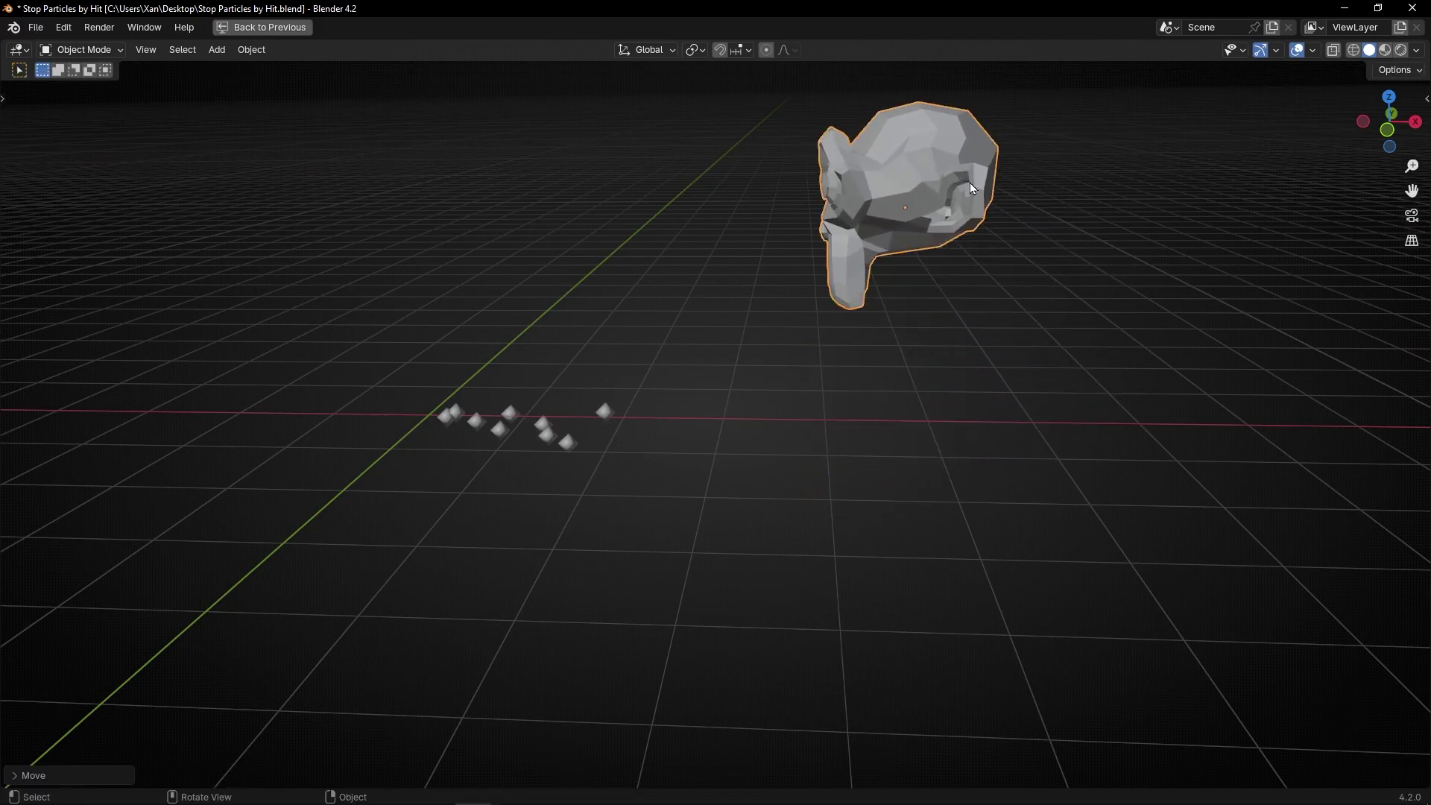
key(space)
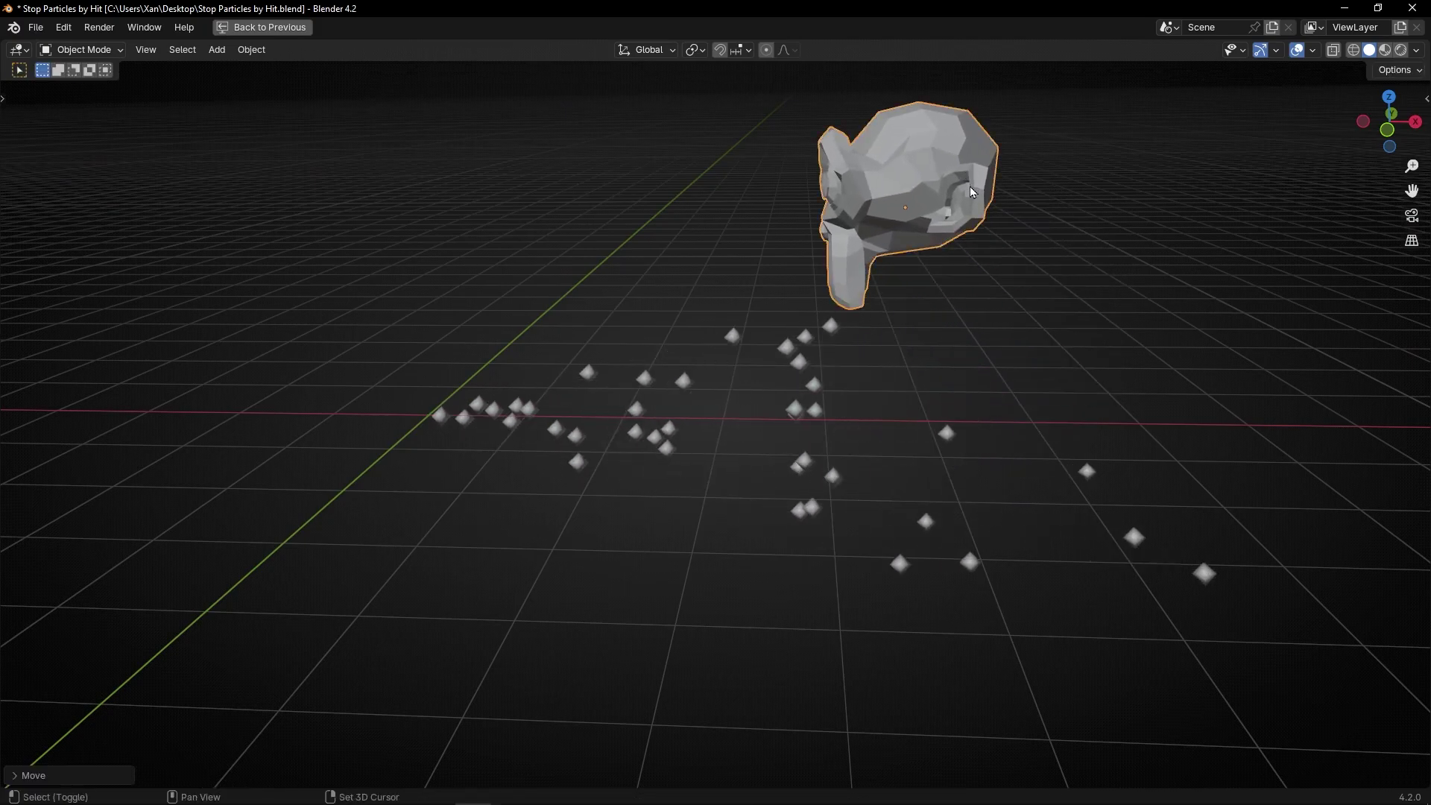
key(shift+Left)
key(space)
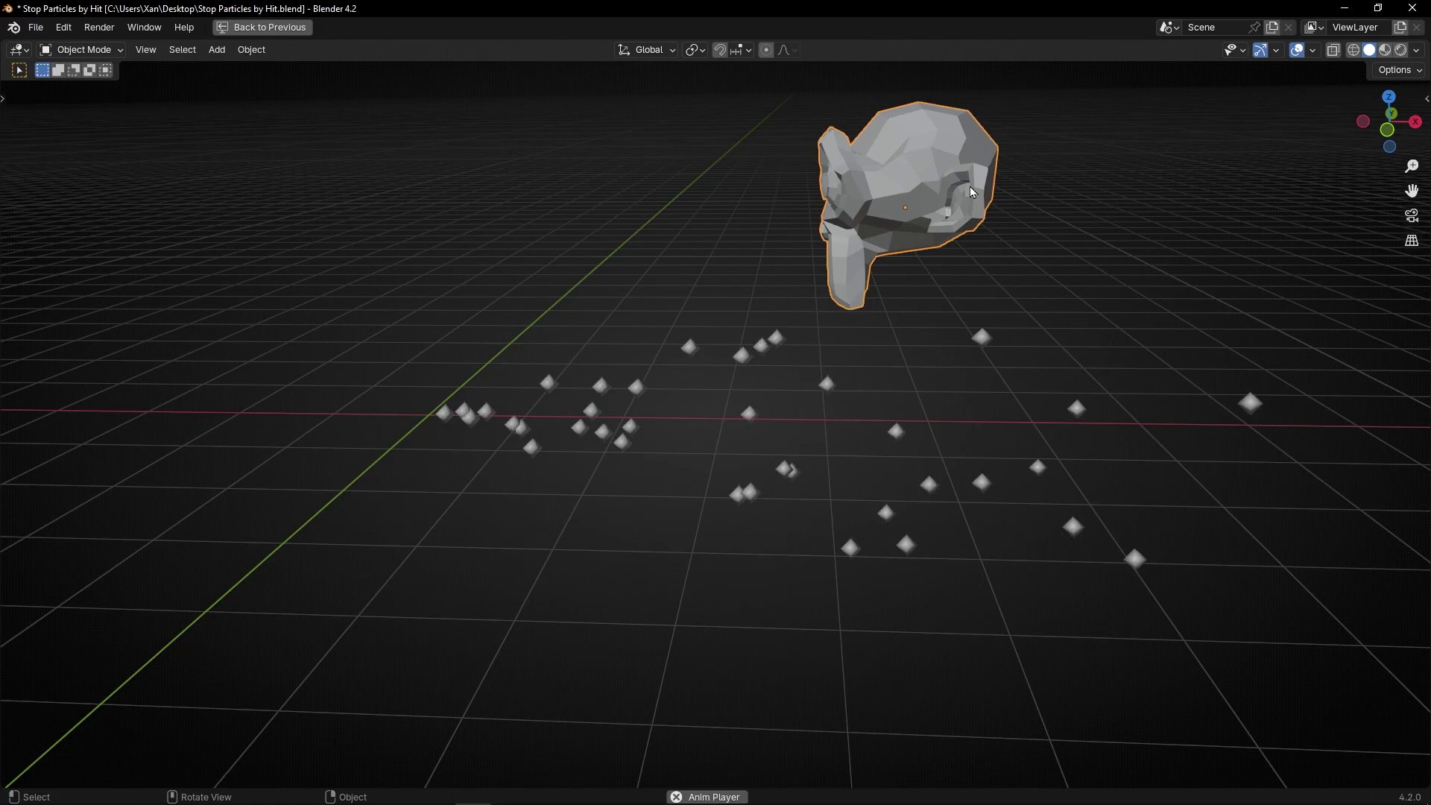
- Move the monkey head back down near the stream of points during playback and view it from the face side
drag(970, 188, 1148, 425)
click(1078, 471)
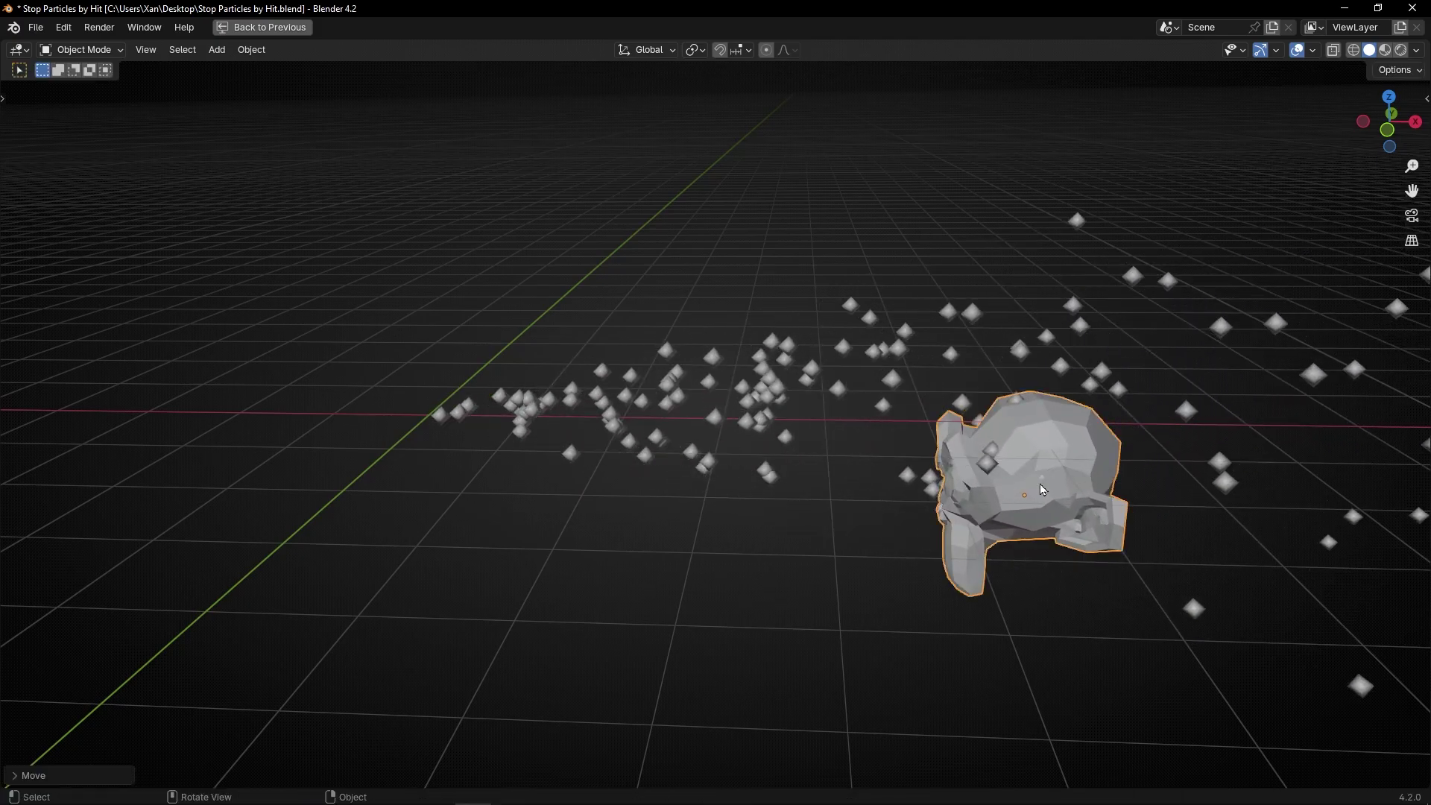
middle_drag(902, 488, 1036, 509)
drag(1040, 509, 617, 568)
middle_drag(617, 568, 659, 530)
shift+middle_drag(736, 477, 613, 462)
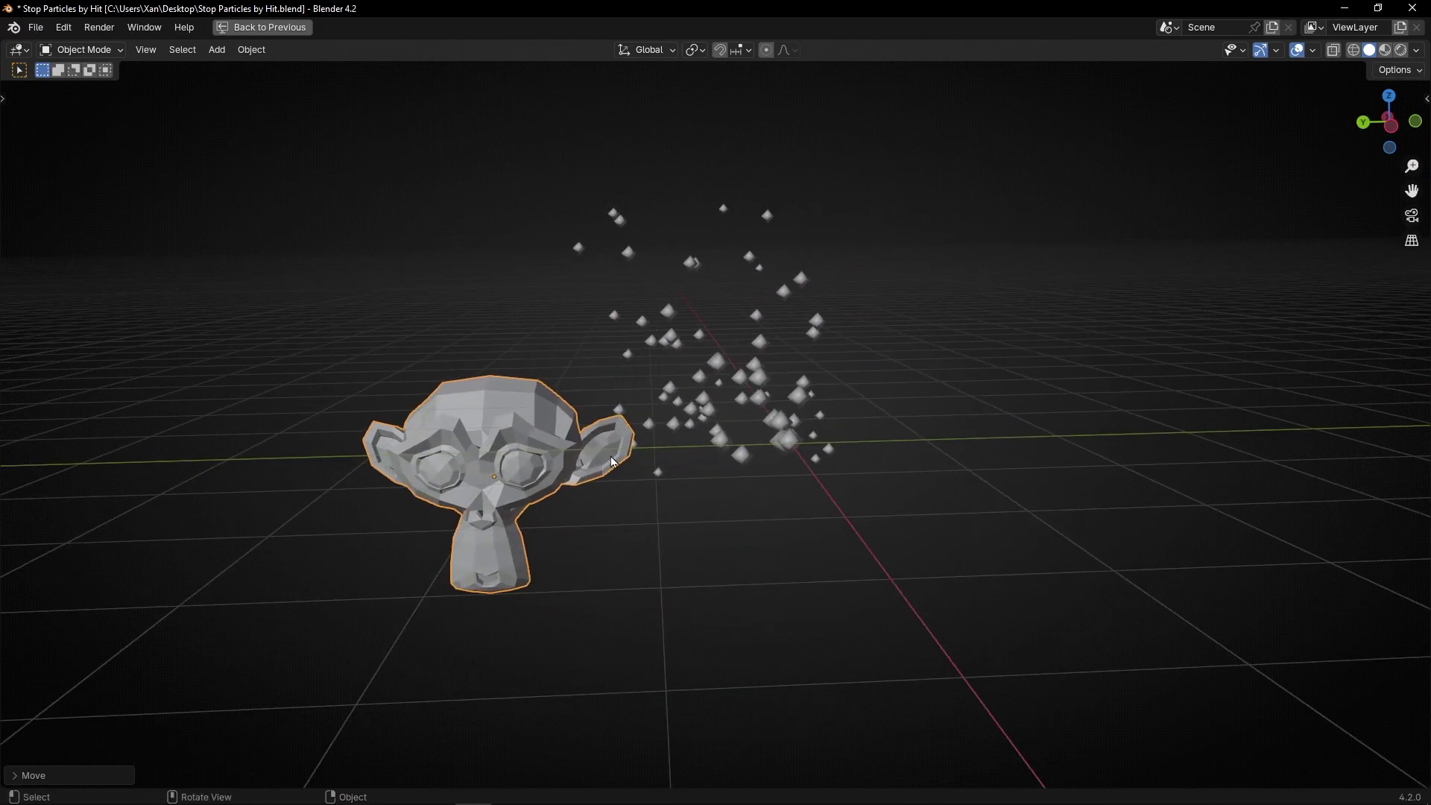
- Move the monkey head sideways into the stream of points, directly in front of the emission origin
key(g)
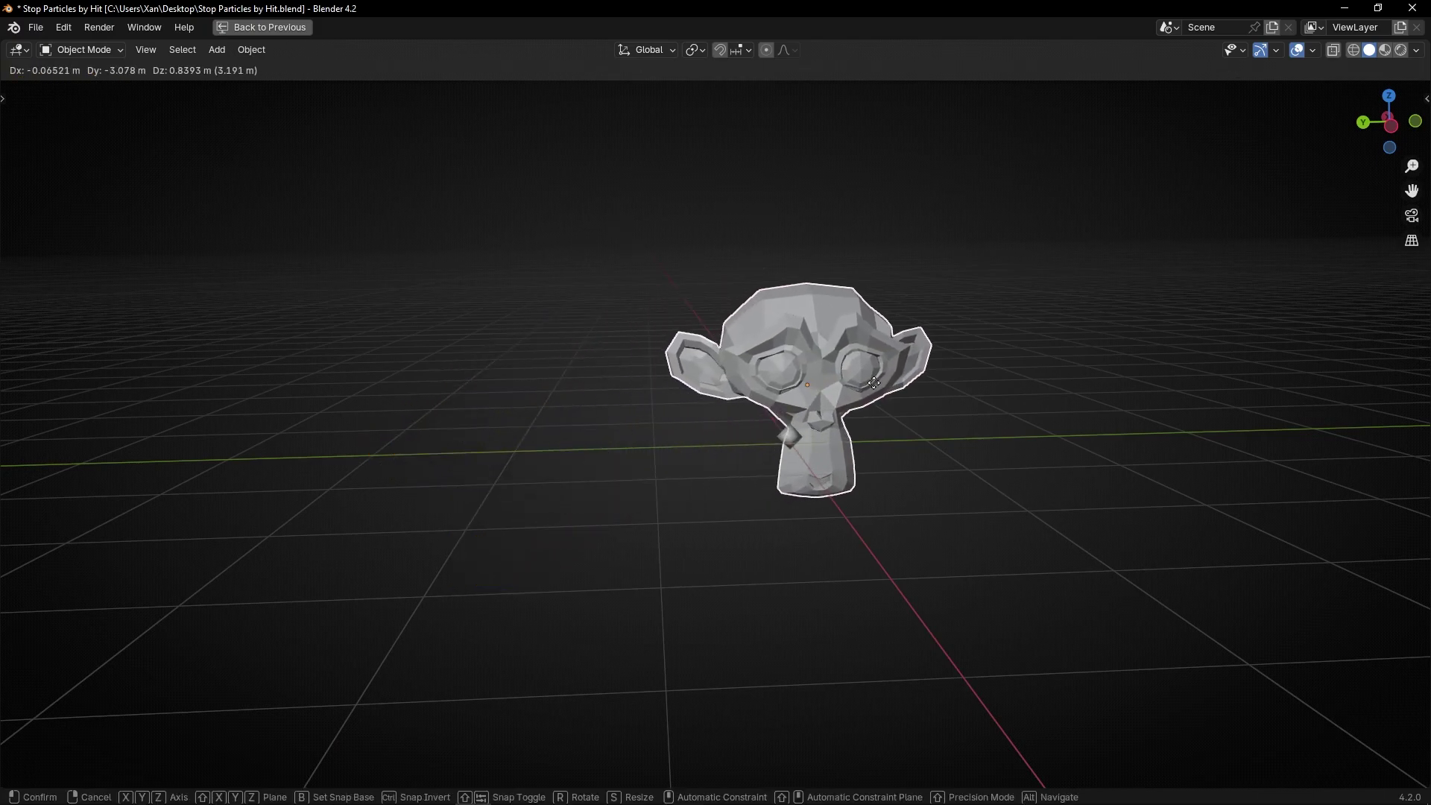
click(828, 400)
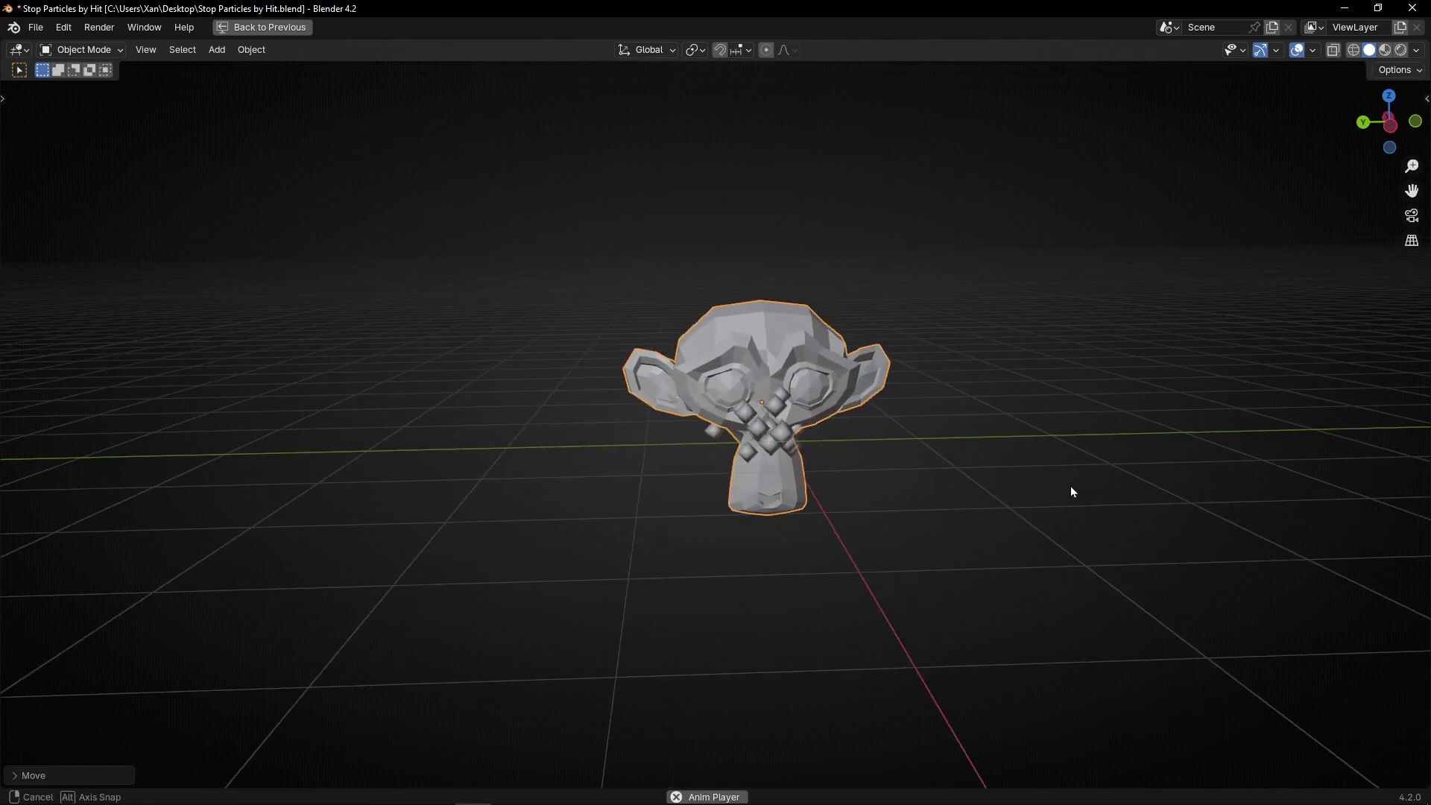
middle_drag(1035, 492, 939, 496)
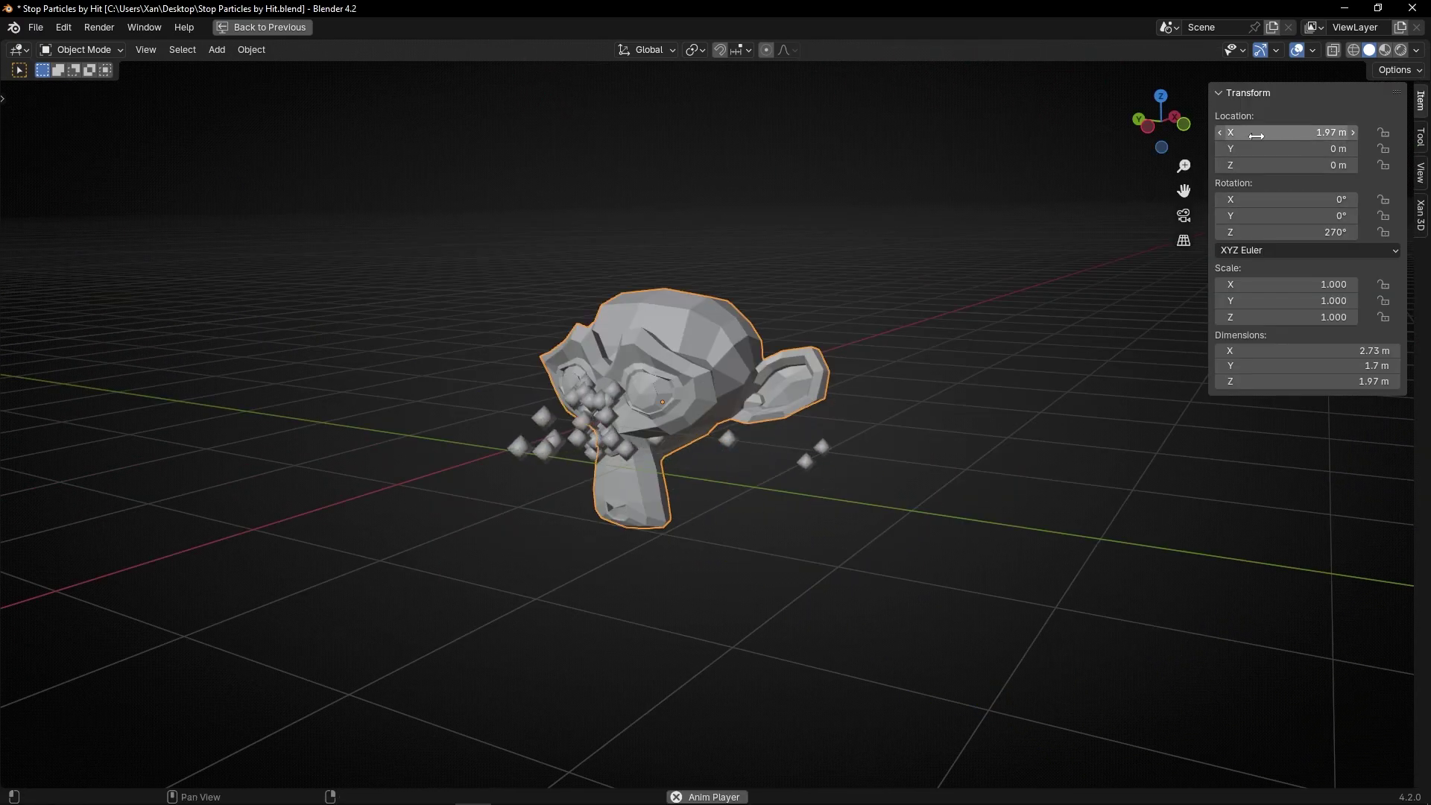
- Set the monkey head's location to X 7.18 m and Z 0.23 m, and restore the full workspace layout
drag(1300, 132, 1427, 132)
middle_drag(930, 289, 889, 318)
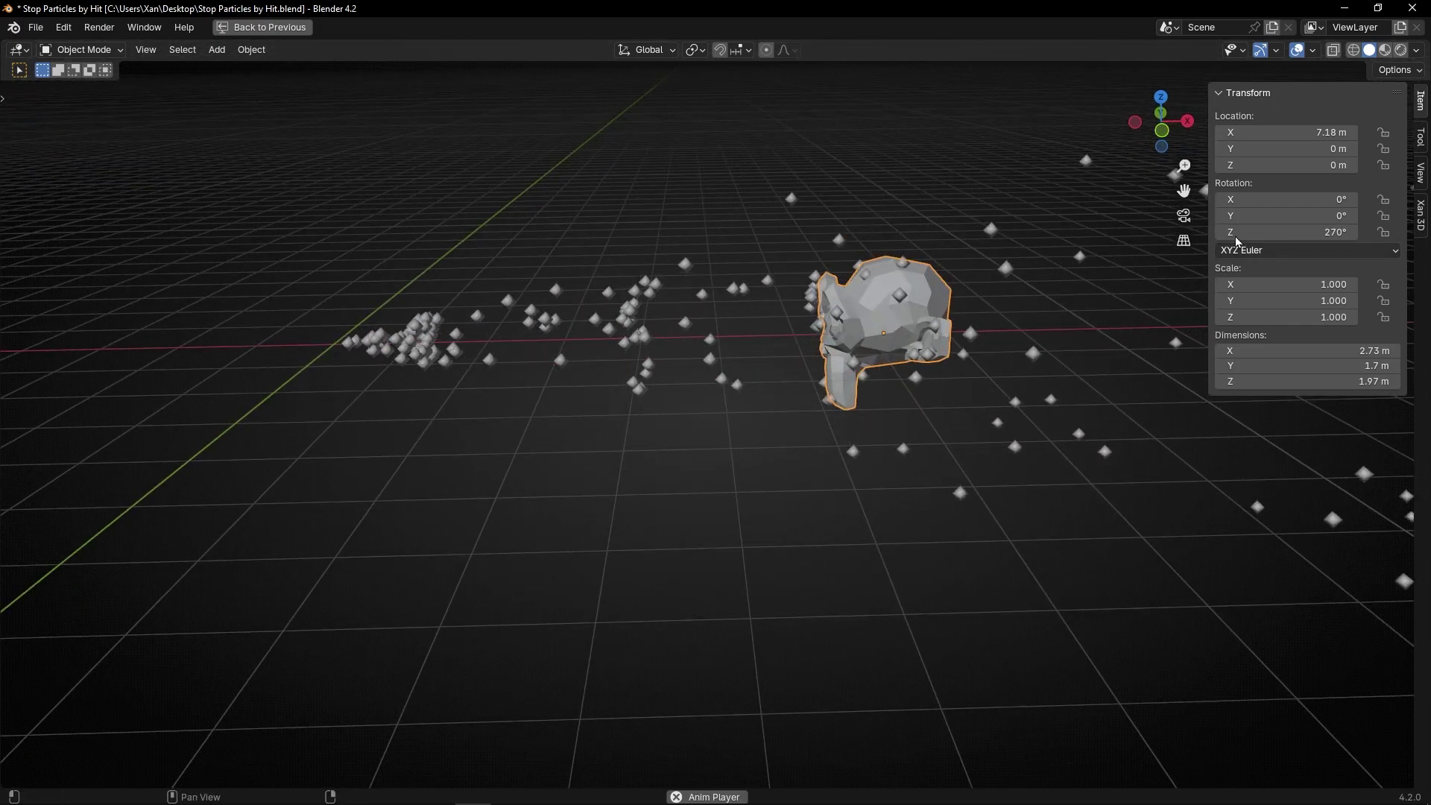
drag(1286, 166, 1246, 170)
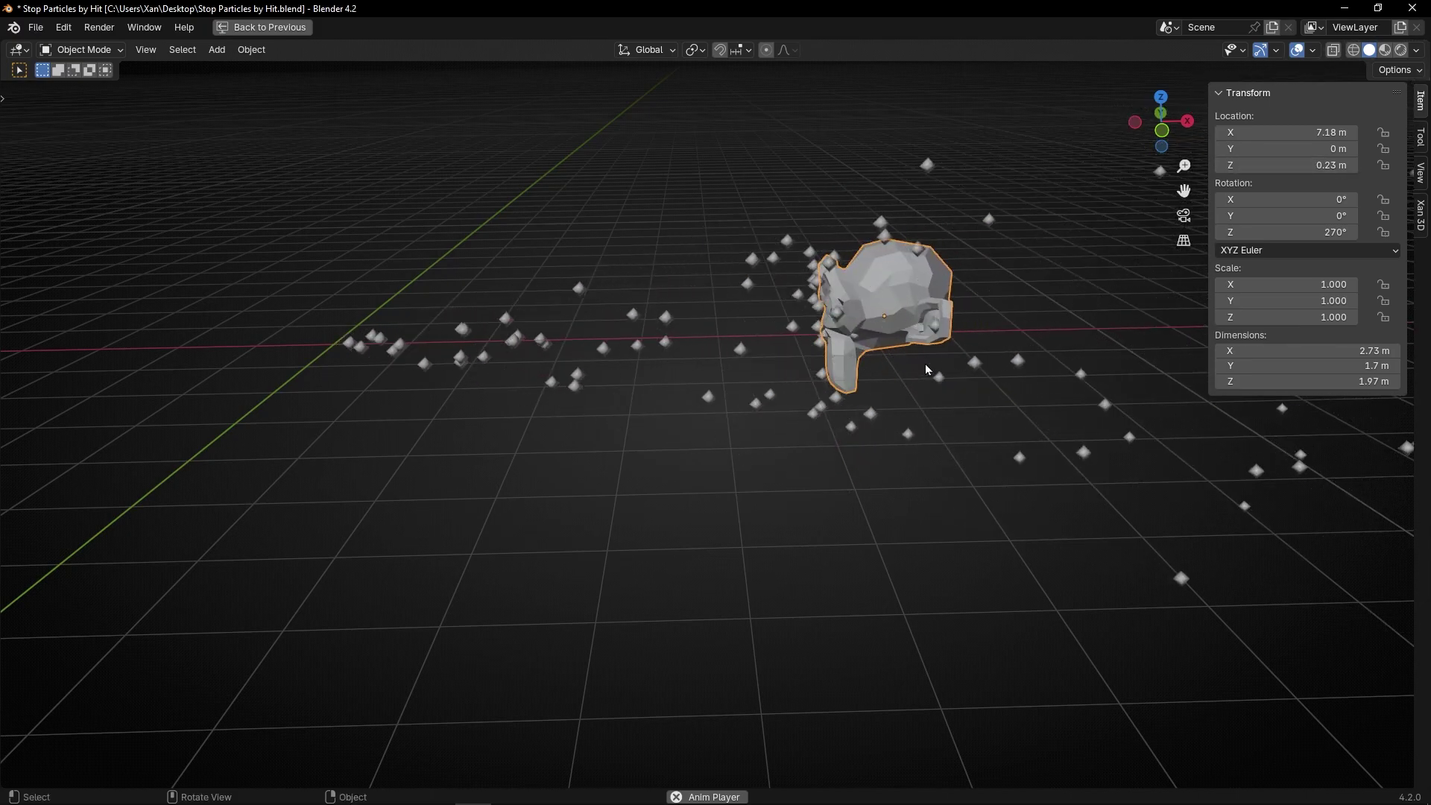
key(ctrl+space)
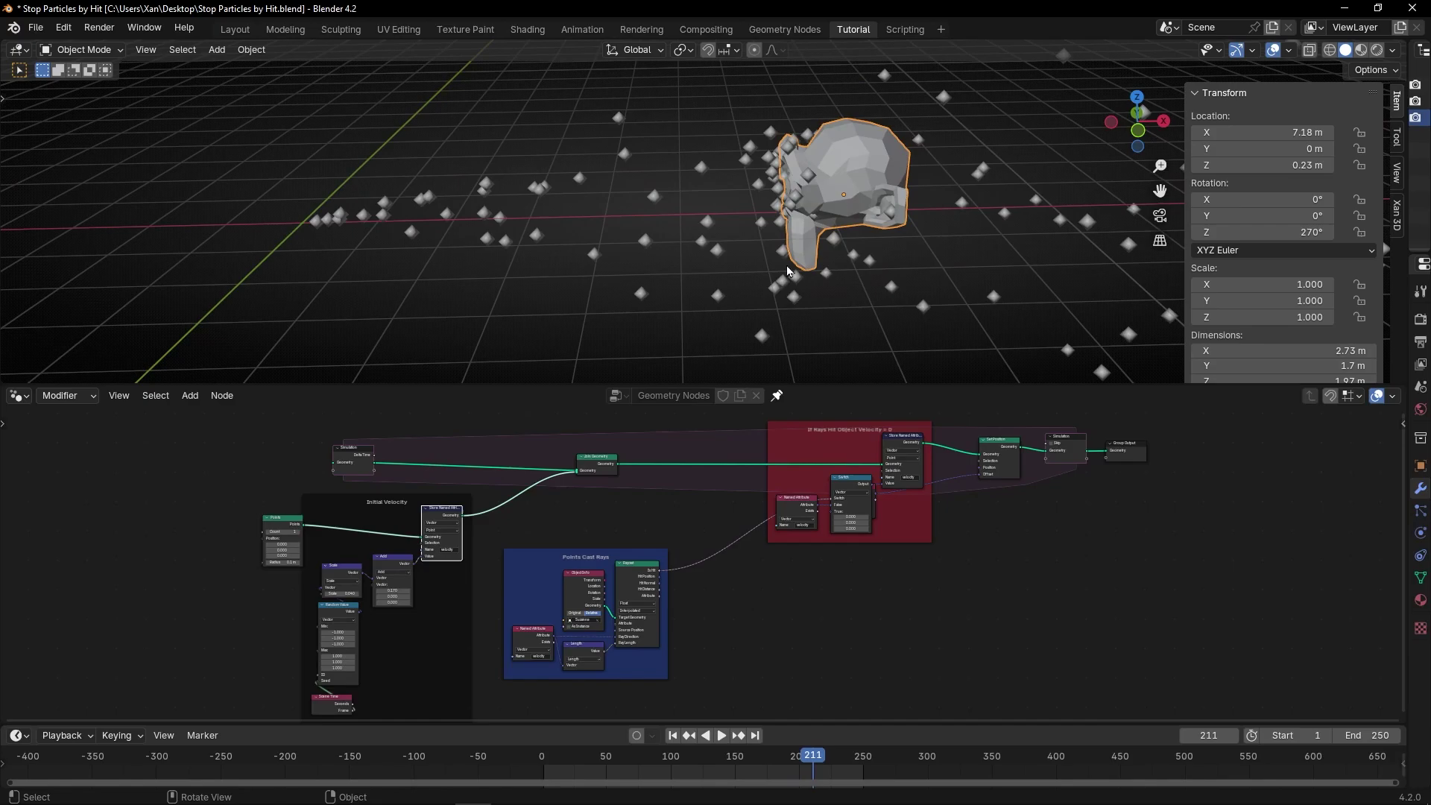